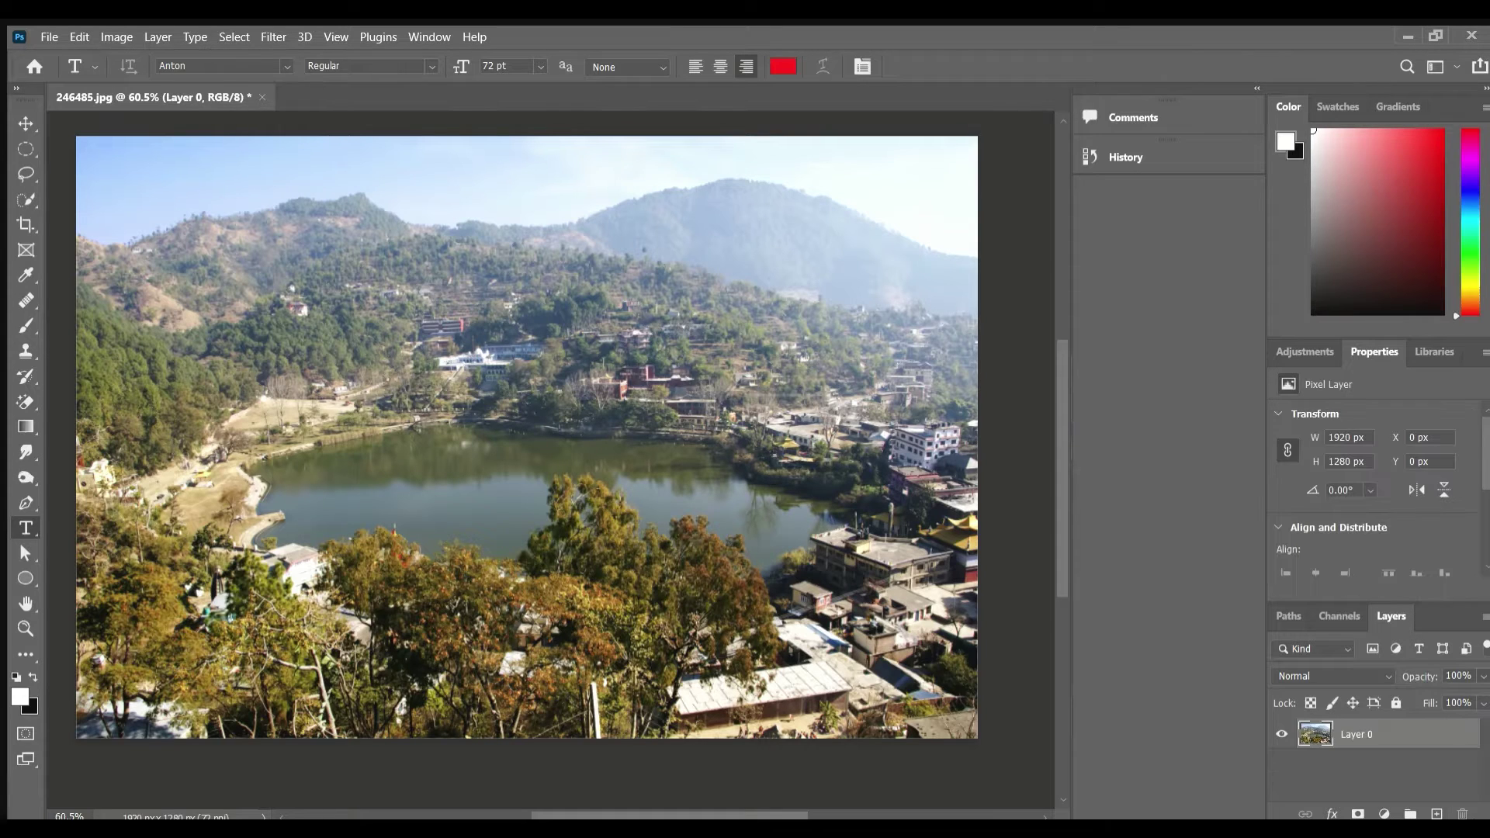
Step: Duplicate Layer 0 into a working copy, Layer 0 copy
key("ctrl+j")
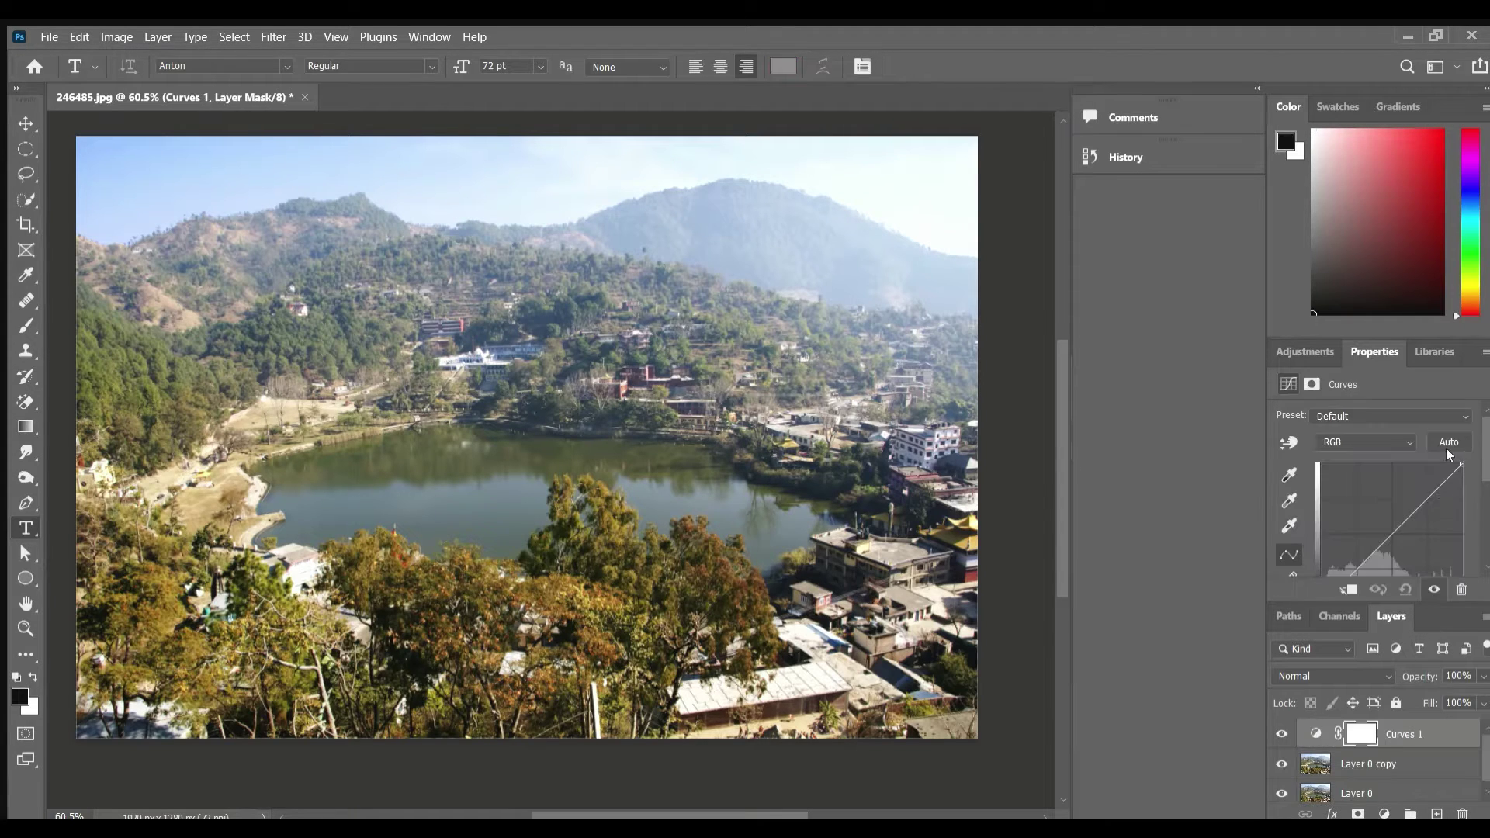
Step: Lower the Curves 1 highlight point and move the black point right to darken the photo, then target its mask
left_click_drag(1462, 465, 1472, 568)
scroll(1472, 568, "down", 2)
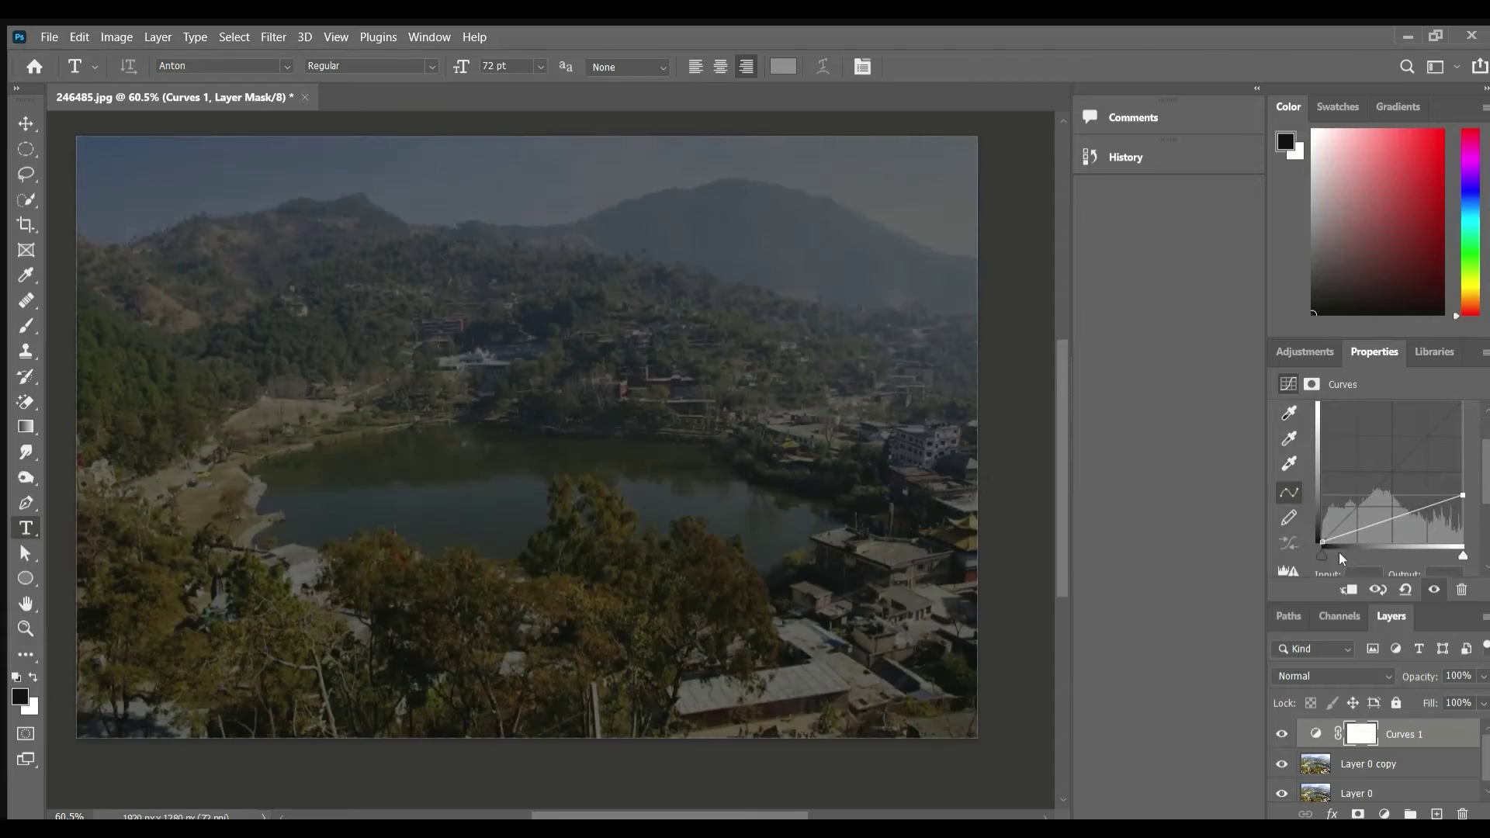
left_click_drag(1323, 548, 1359, 549)
left_click_drag(1462, 495, 1462, 490)
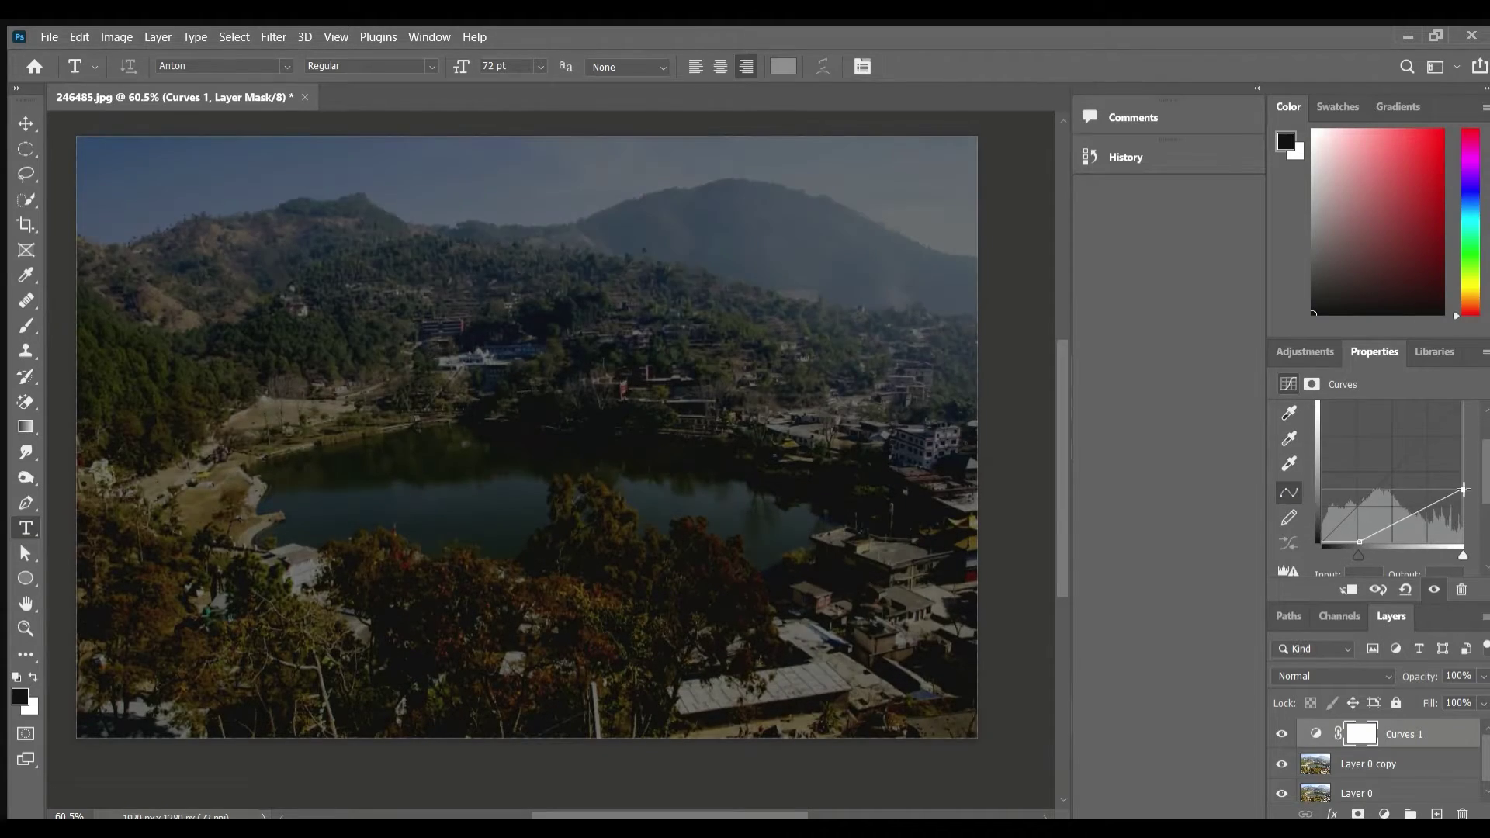
left_click_drag(1354, 541, 1352, 542)
scroll(617, 423, "up", 5)
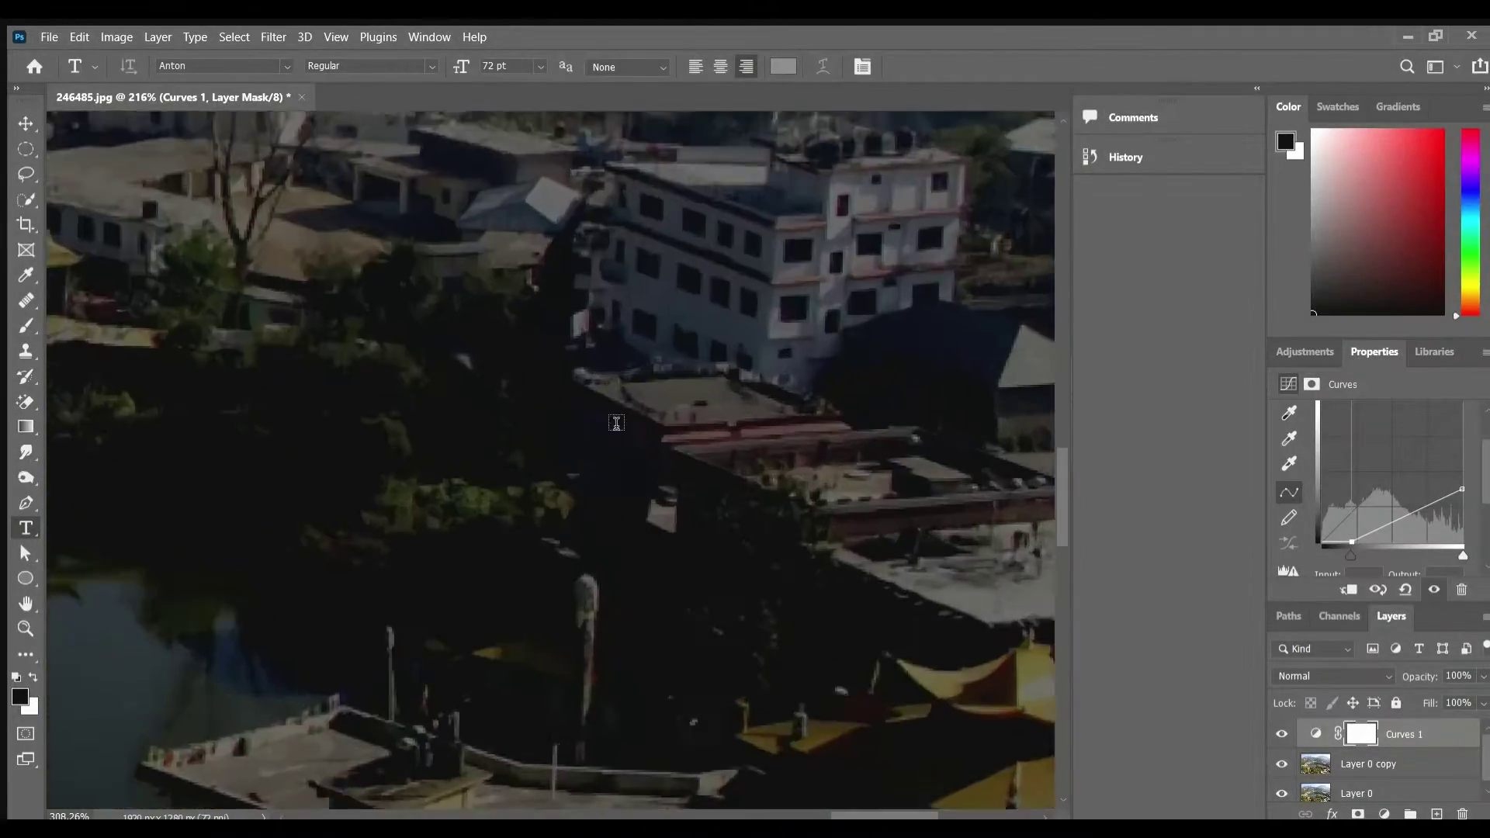
scroll(617, 423, "up", 3)
left_click(32, 676)
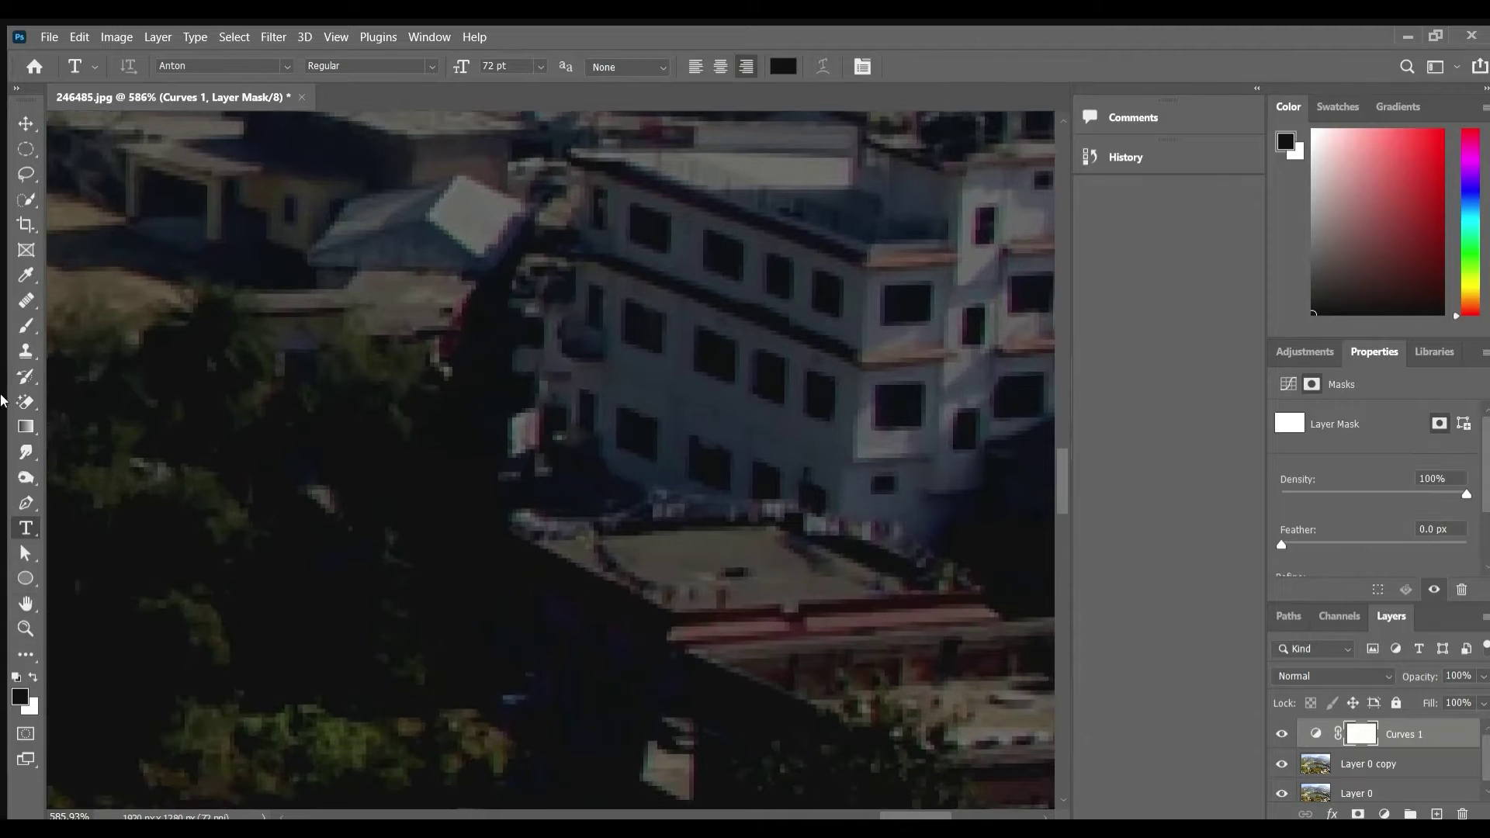
Step: Brush over the Curves 1 mask to make the building's upper, lower and left-side windows glow
left_click(25, 325)
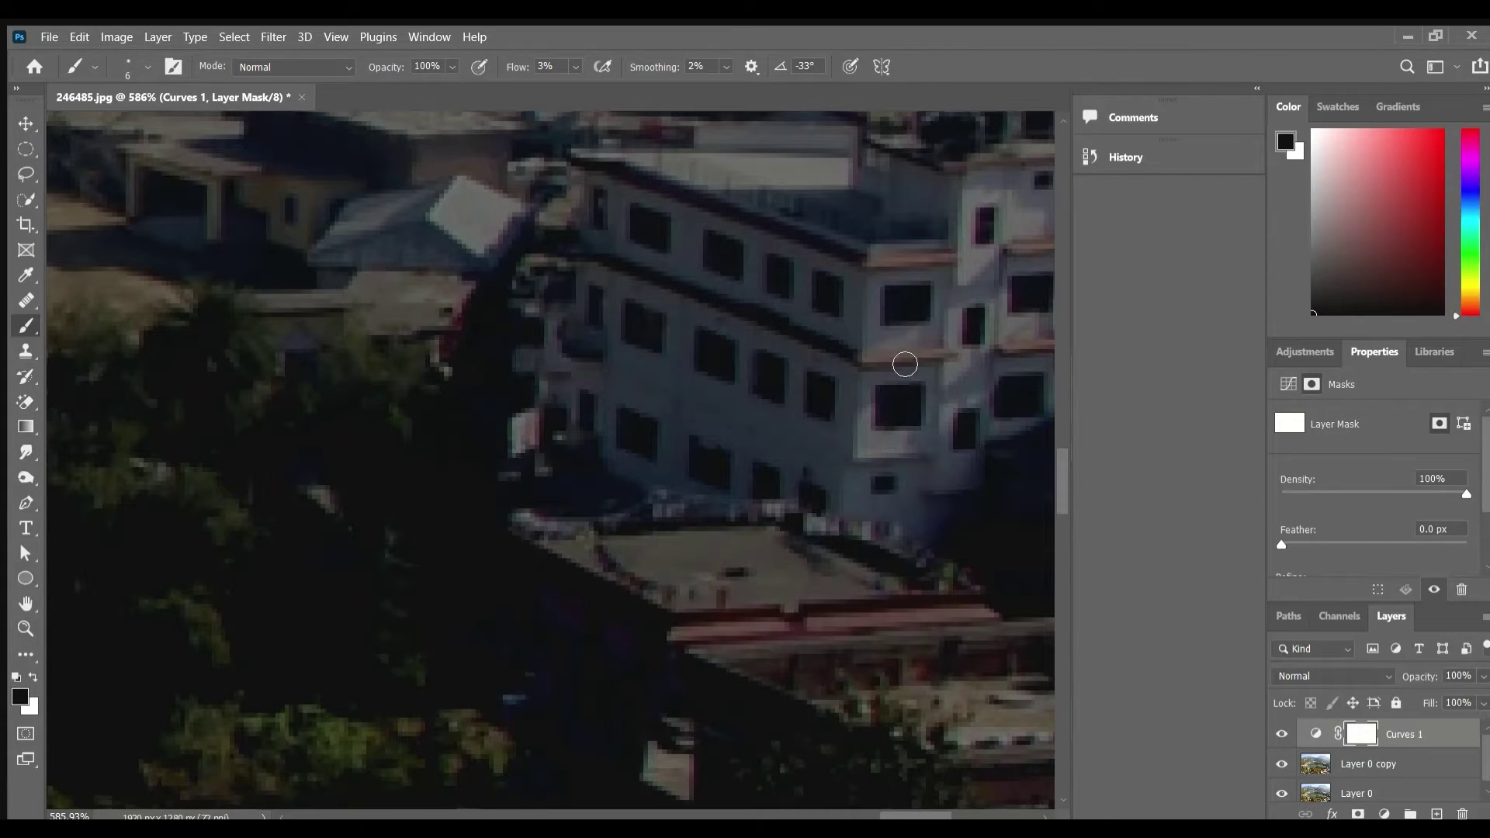
mouse_move(814, 281)
left_mouse_down()
mouse_move(832, 310)
mouse_move(927, 318)
left_mouse_up()
left_click_drag(881, 363, 917, 413)
mouse_move(822, 384)
left_mouse_down()
mouse_move(771, 389)
mouse_move(709, 349)
mouse_move(734, 372)
left_mouse_up()
left_click_drag(706, 233, 792, 291)
left_click_drag(714, 248, 688, 270)
left_click_drag(638, 218, 652, 240)
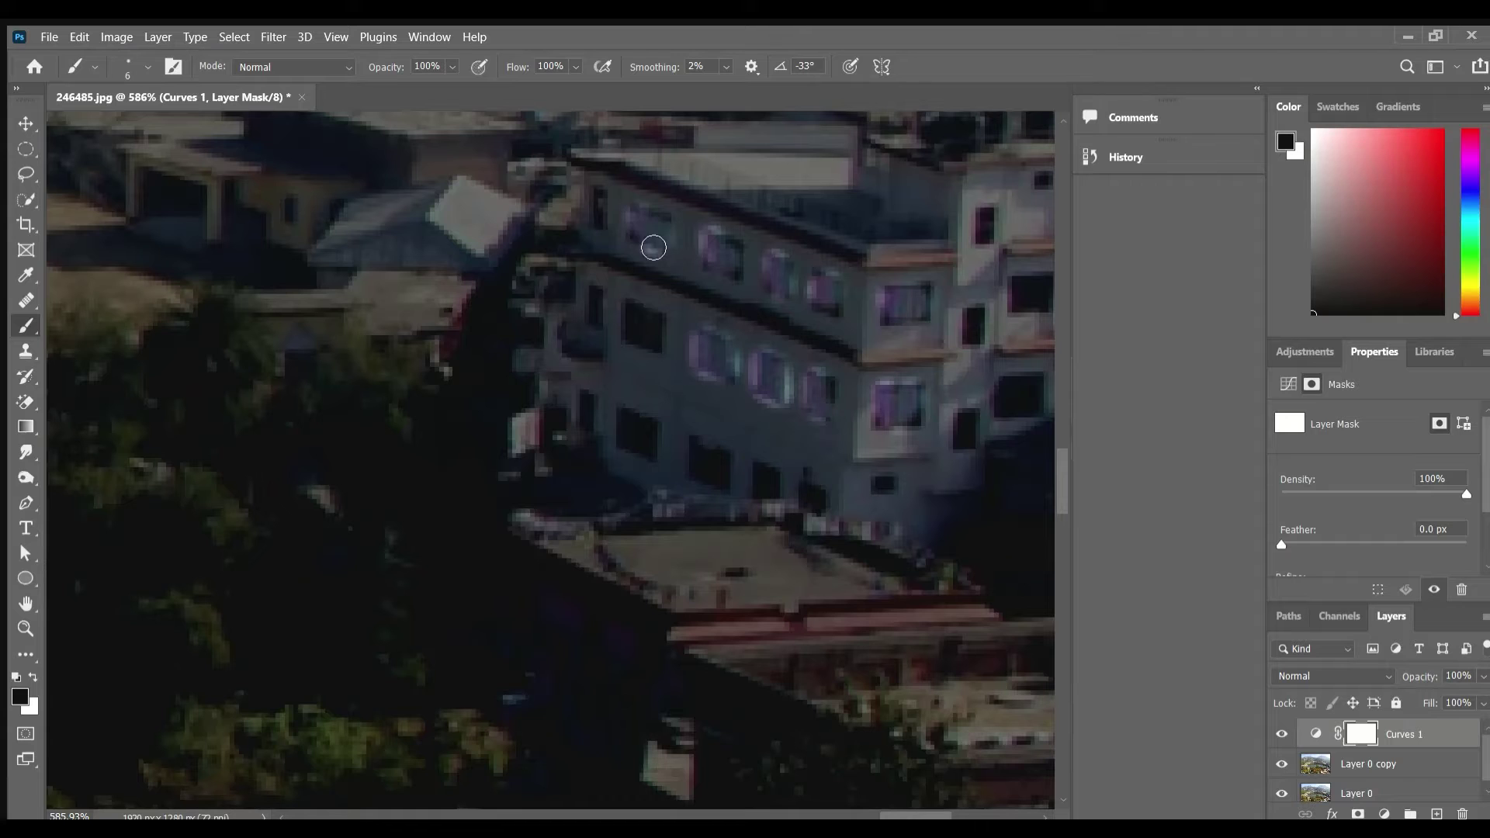
left_click_drag(630, 304, 642, 336)
mouse_move(625, 417)
left_mouse_down()
mouse_move(632, 436)
mouse_move(771, 492)
left_mouse_up()
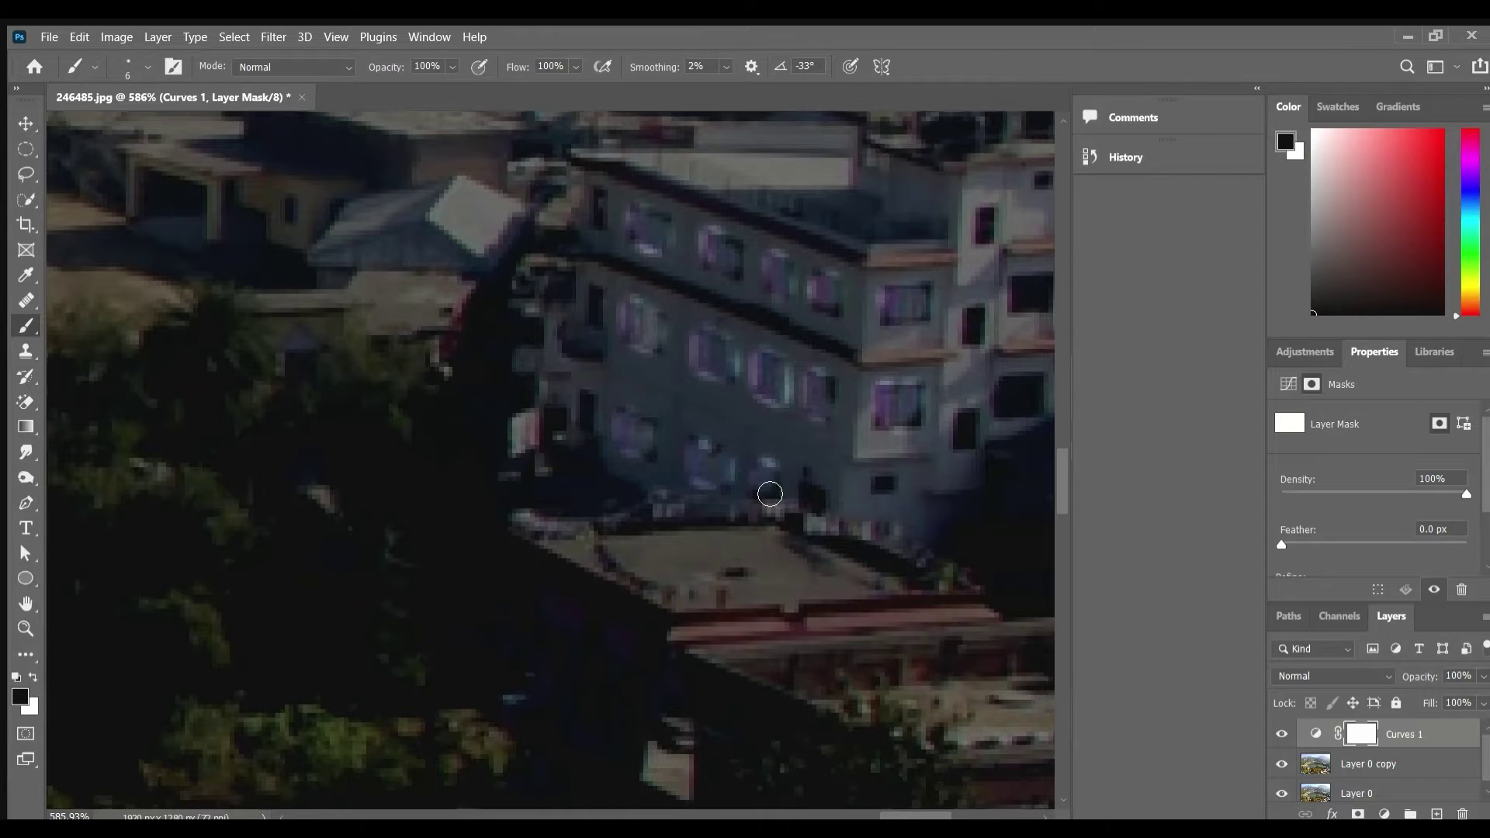
Step: Make the building's right-side windows glow, then survey the village rooftops
left_click_drag(712, 409, 378, 506)
left_click_drag(679, 380, 703, 416)
left_click_drag(784, 372, 800, 390)
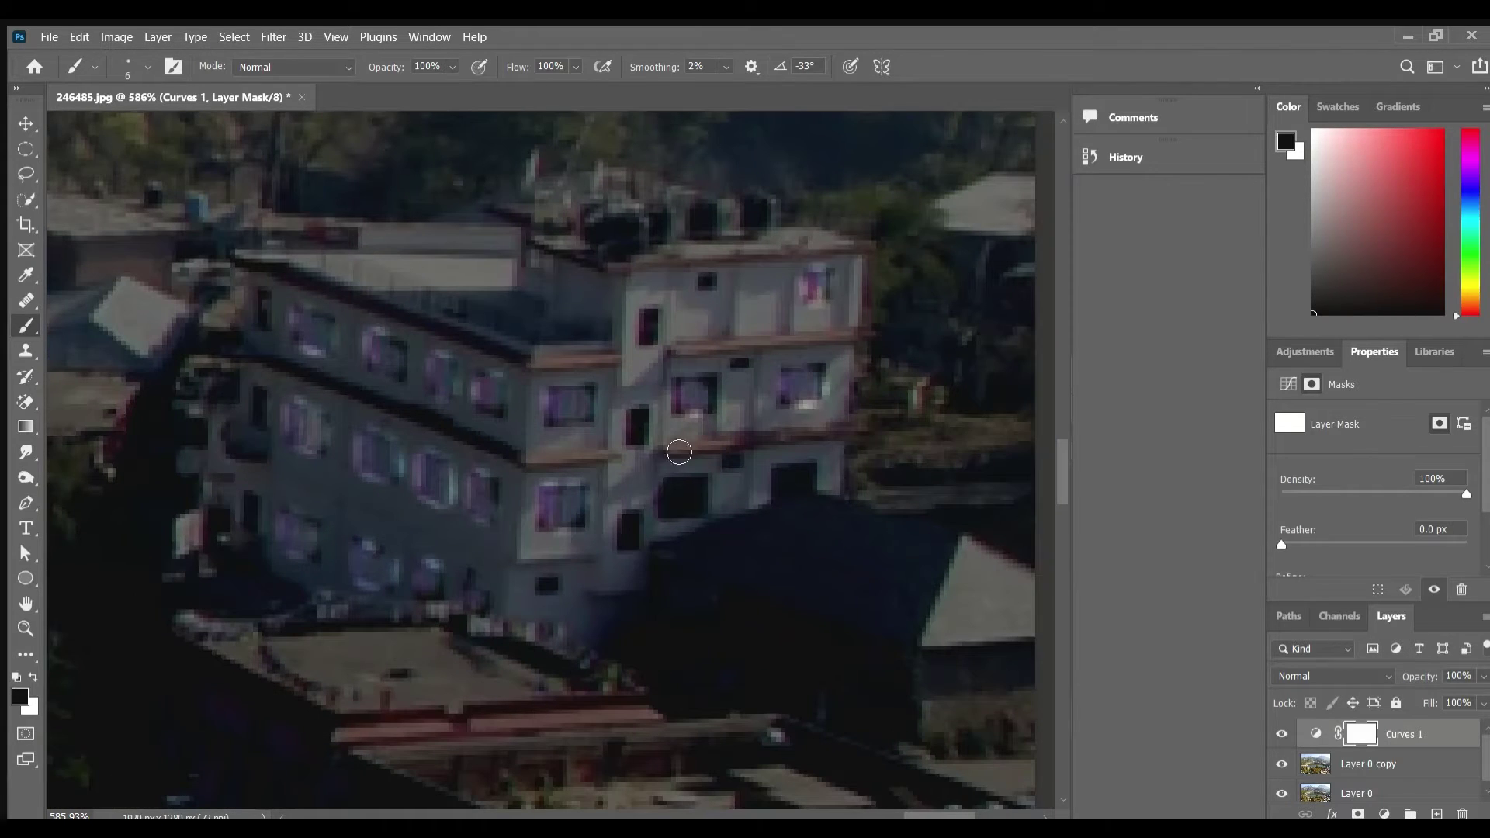
scroll(681, 559, "down", 4)
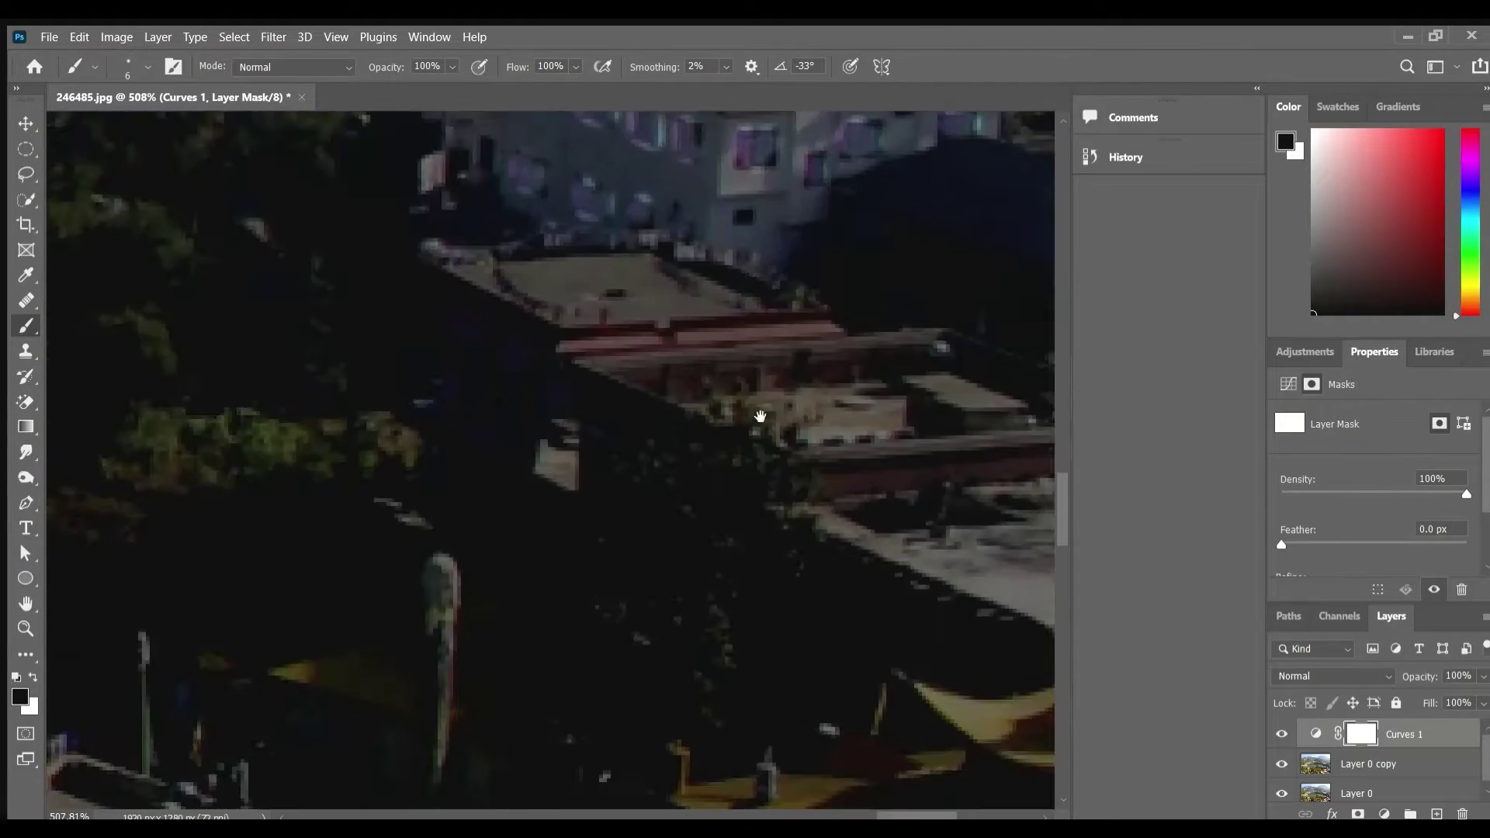
left_click_drag(680, 559, 672, 751)
scroll(715, 401, "up", 3)
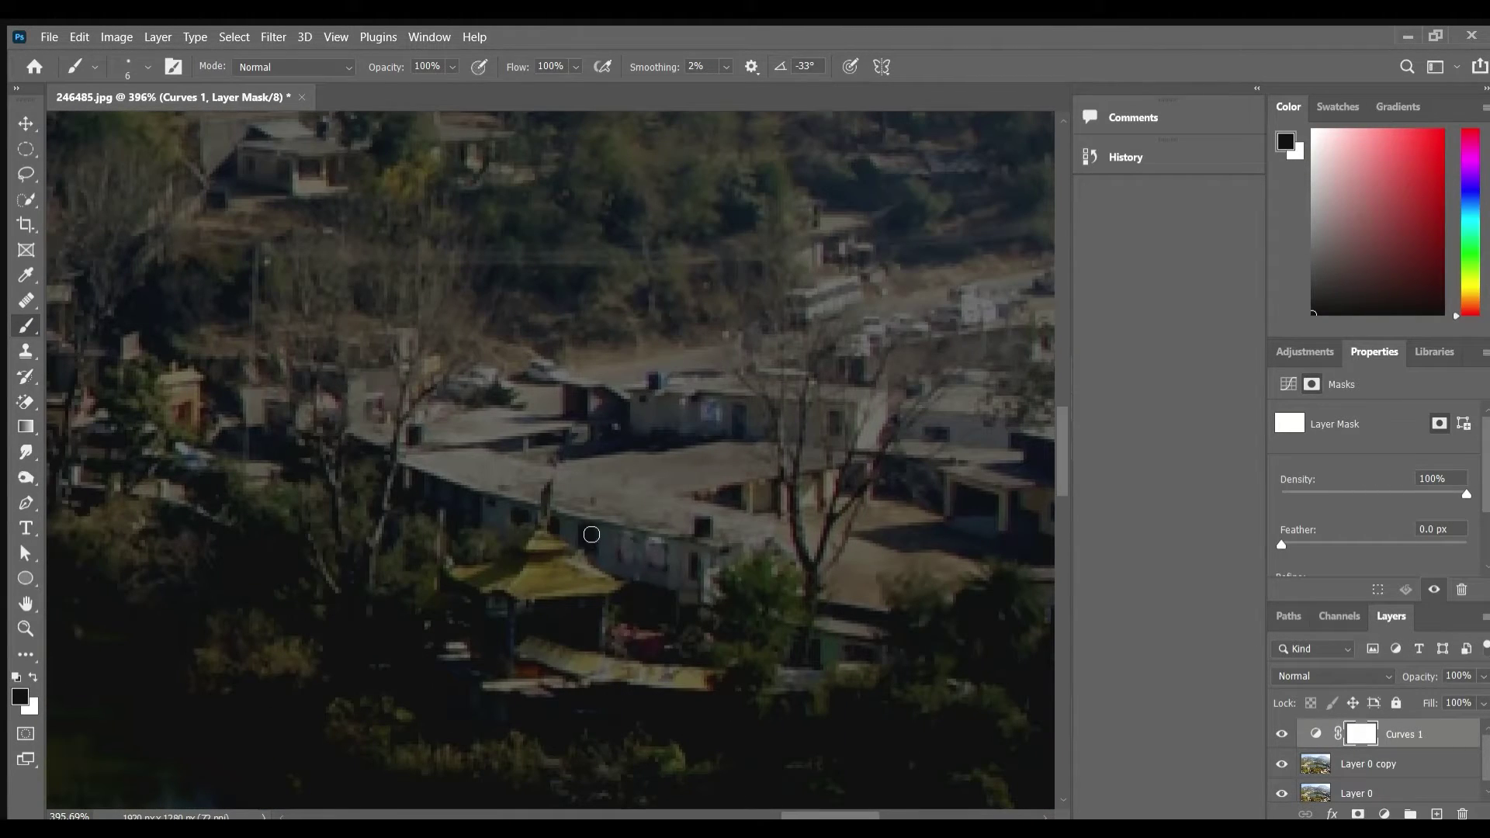
scroll(591, 534, "down", 3)
scroll(592, 534, "right", 2)
scroll(776, 349, "right", 1)
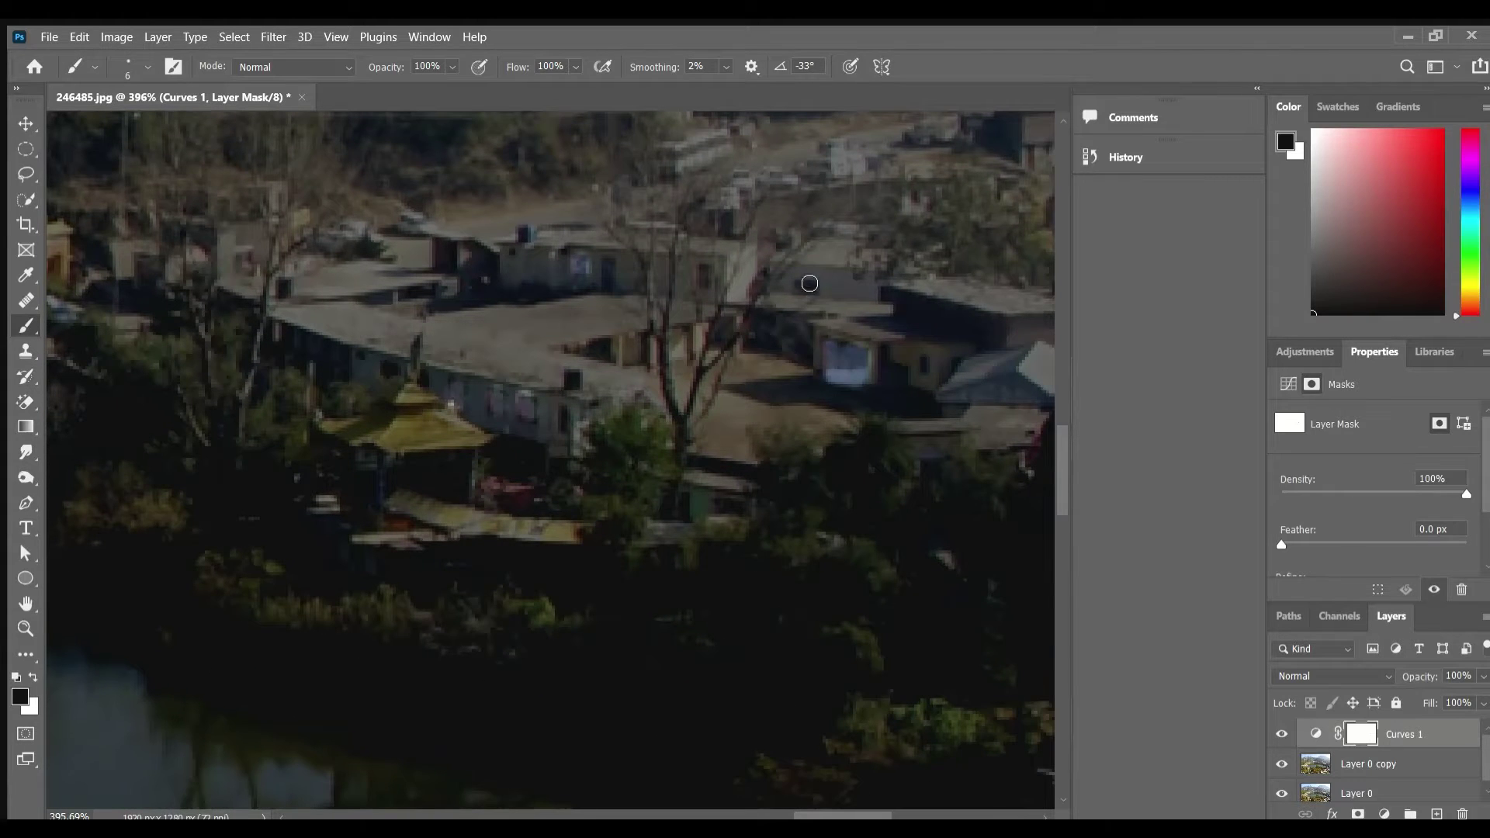
scroll(659, 310, "left", 10)
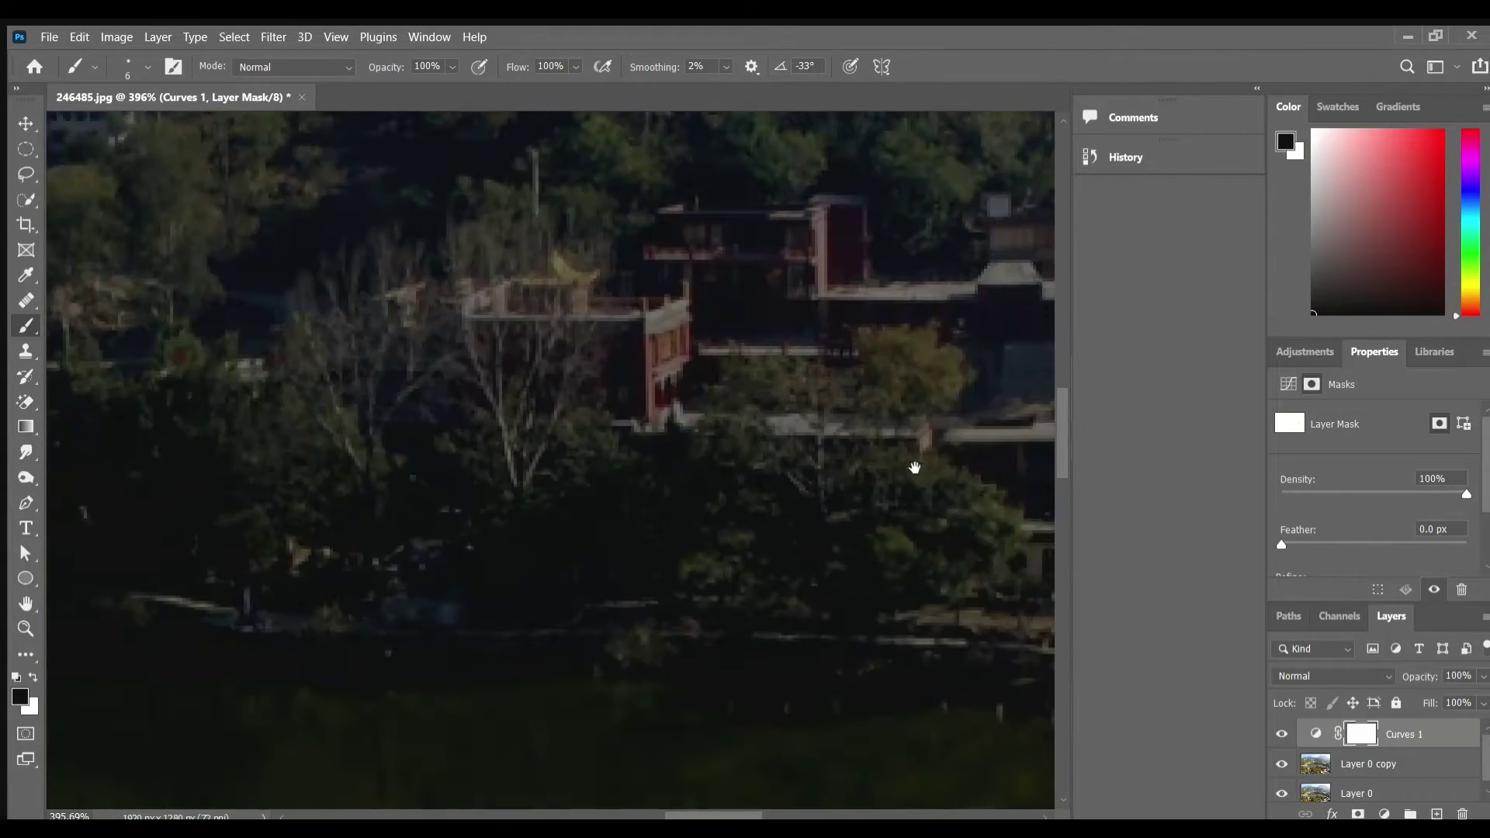
scroll(632, 446, "up", 2)
scroll(632, 447, "right", 5)
scroll(699, 404, "down", 3)
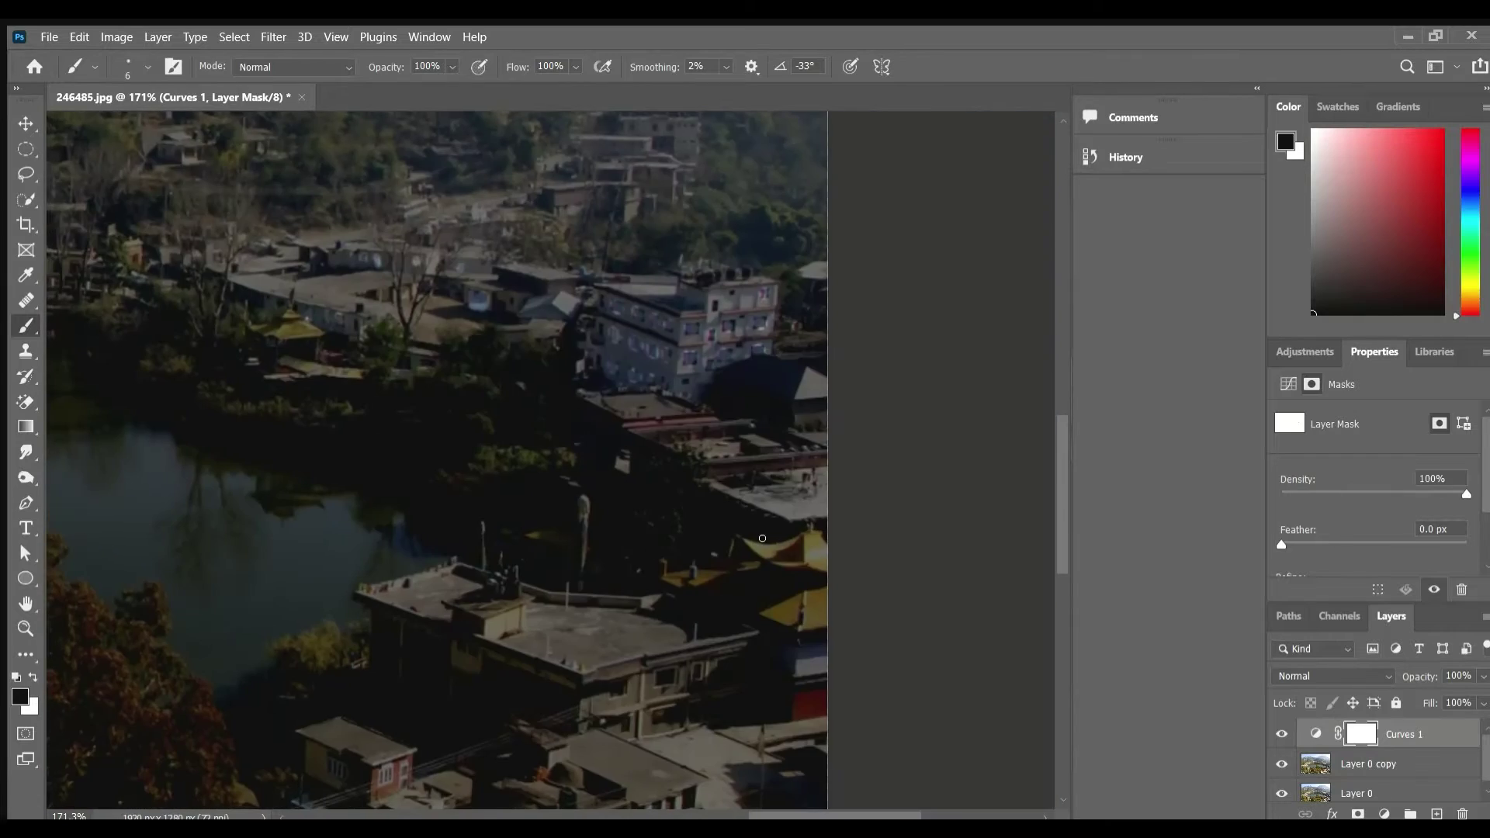
scroll(869, 409, "up", 5)
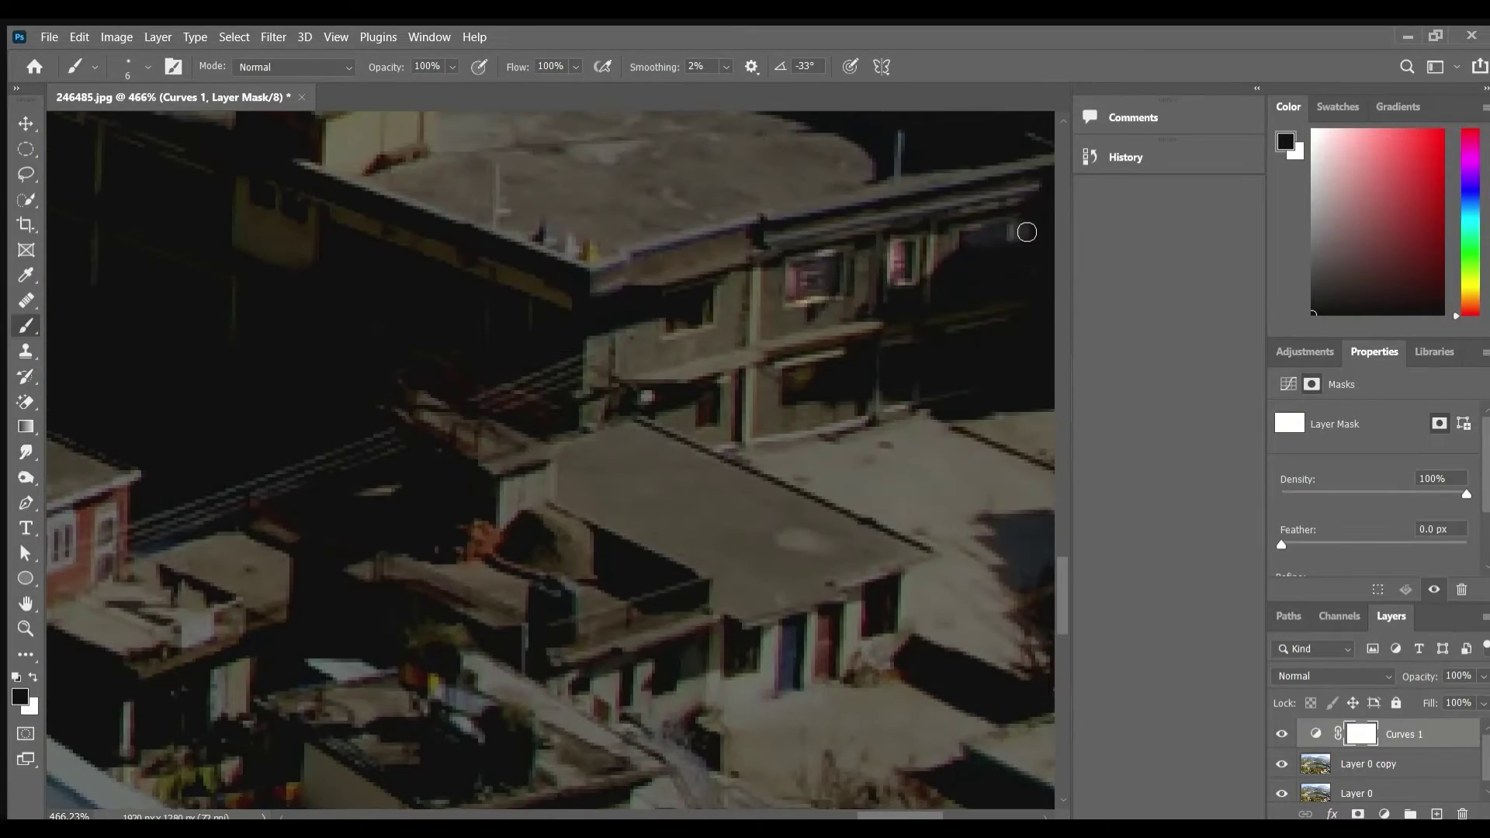
scroll(688, 306, "down", 3)
scroll(458, 256, "down", 3)
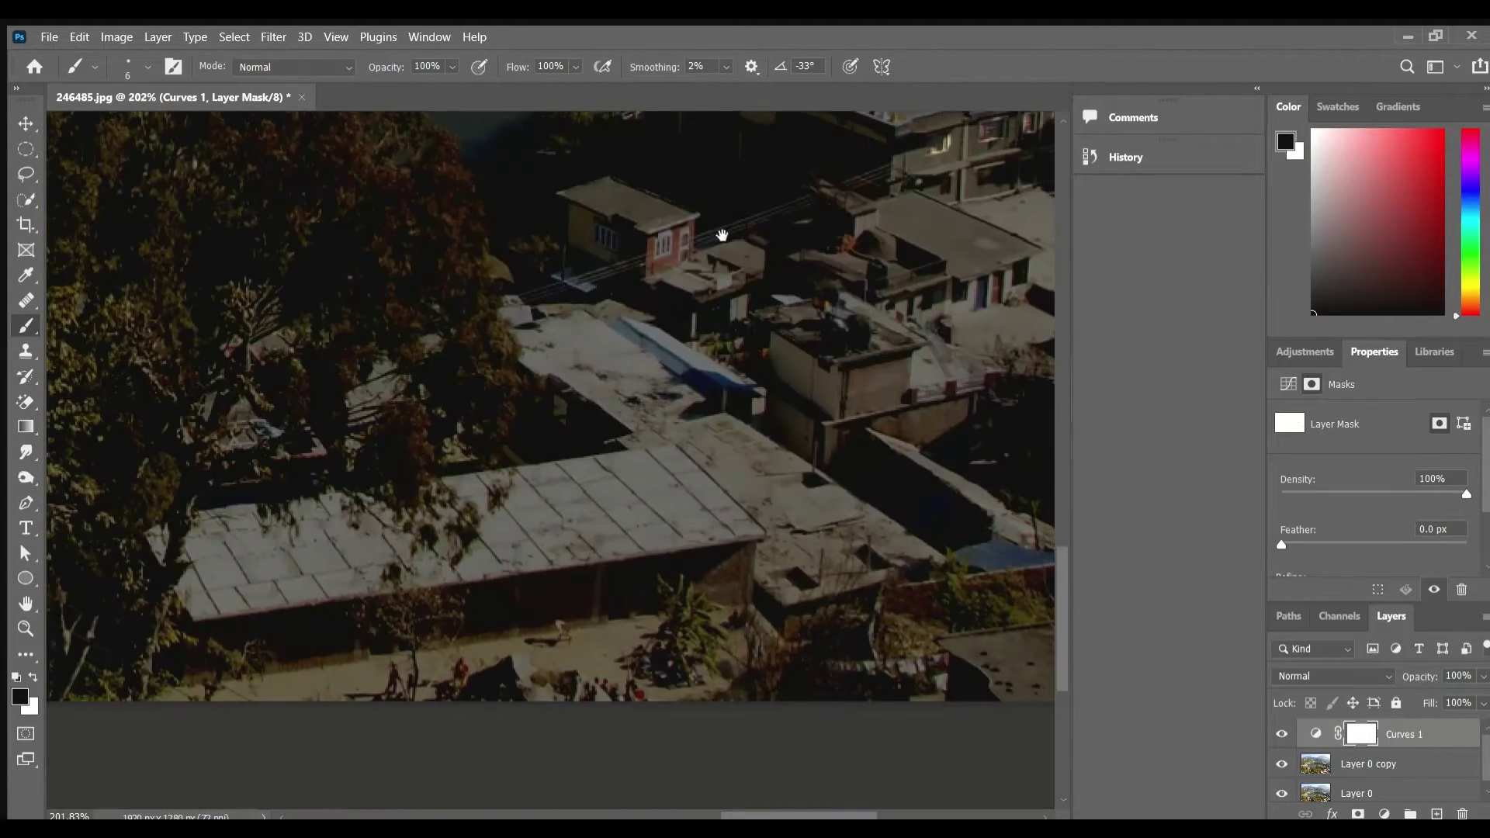
scroll(757, 293, "left", 3)
scroll(757, 293, "up", 5)
scroll(722, 466, "up", 3)
scroll(698, 289, "up", 4)
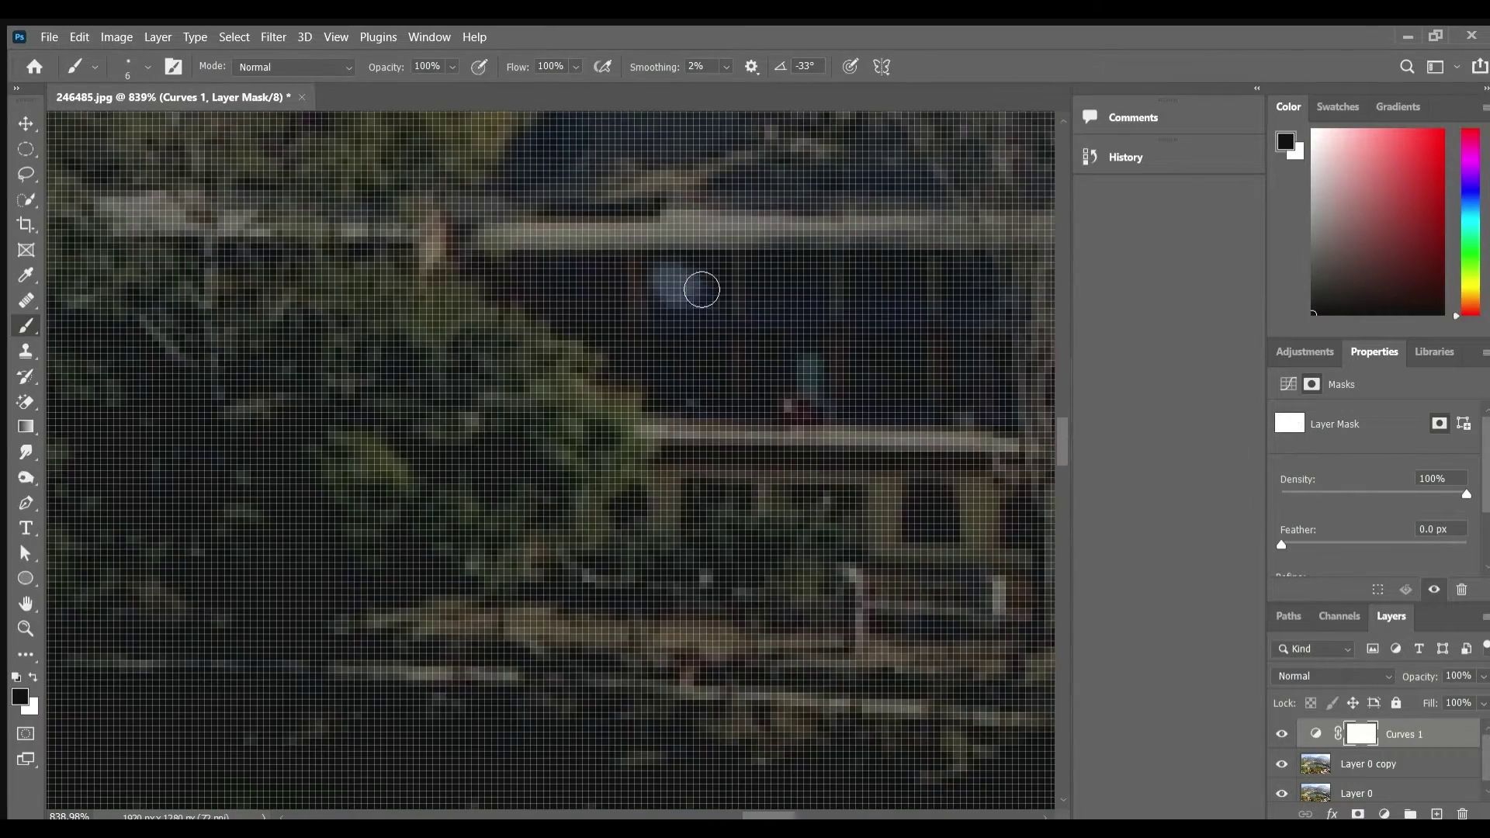
scroll(409, 449, "down", 5)
scroll(775, 356, "up", 3)
scroll(765, 396, "up", 3)
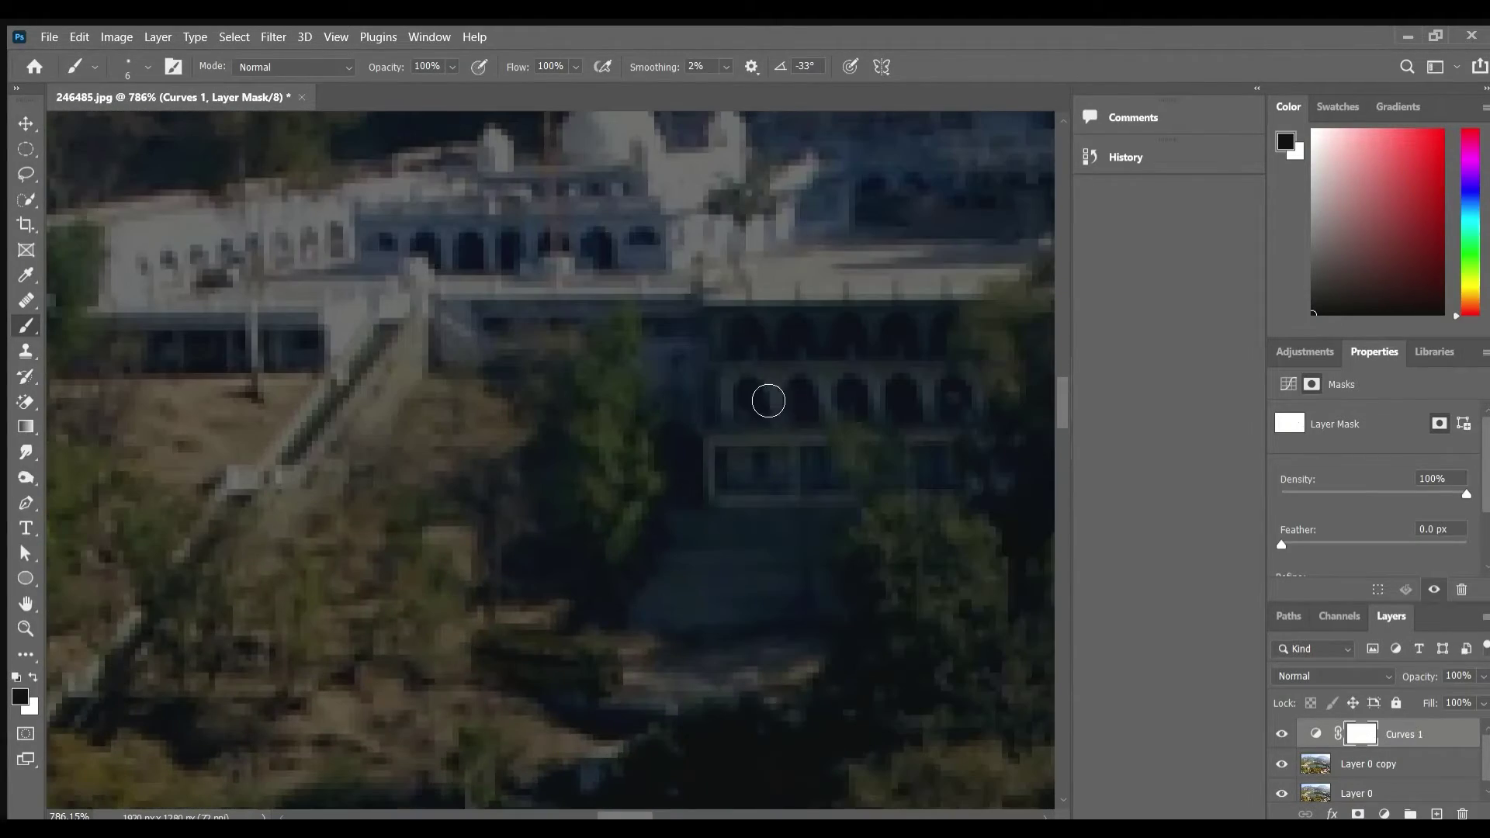
Step: Light up a window in the hillside building
mouse_move(765, 395)
left_mouse_down()
mouse_move(868, 422)
mouse_move(905, 346)
mouse_move(755, 357)
mouse_move(516, 256)
mouse_move(571, 267)
left_mouse_up()
scroll(570, 268, "down", 3)
scroll(915, 548, "down", 3)
scroll(768, 489, "down", 2)
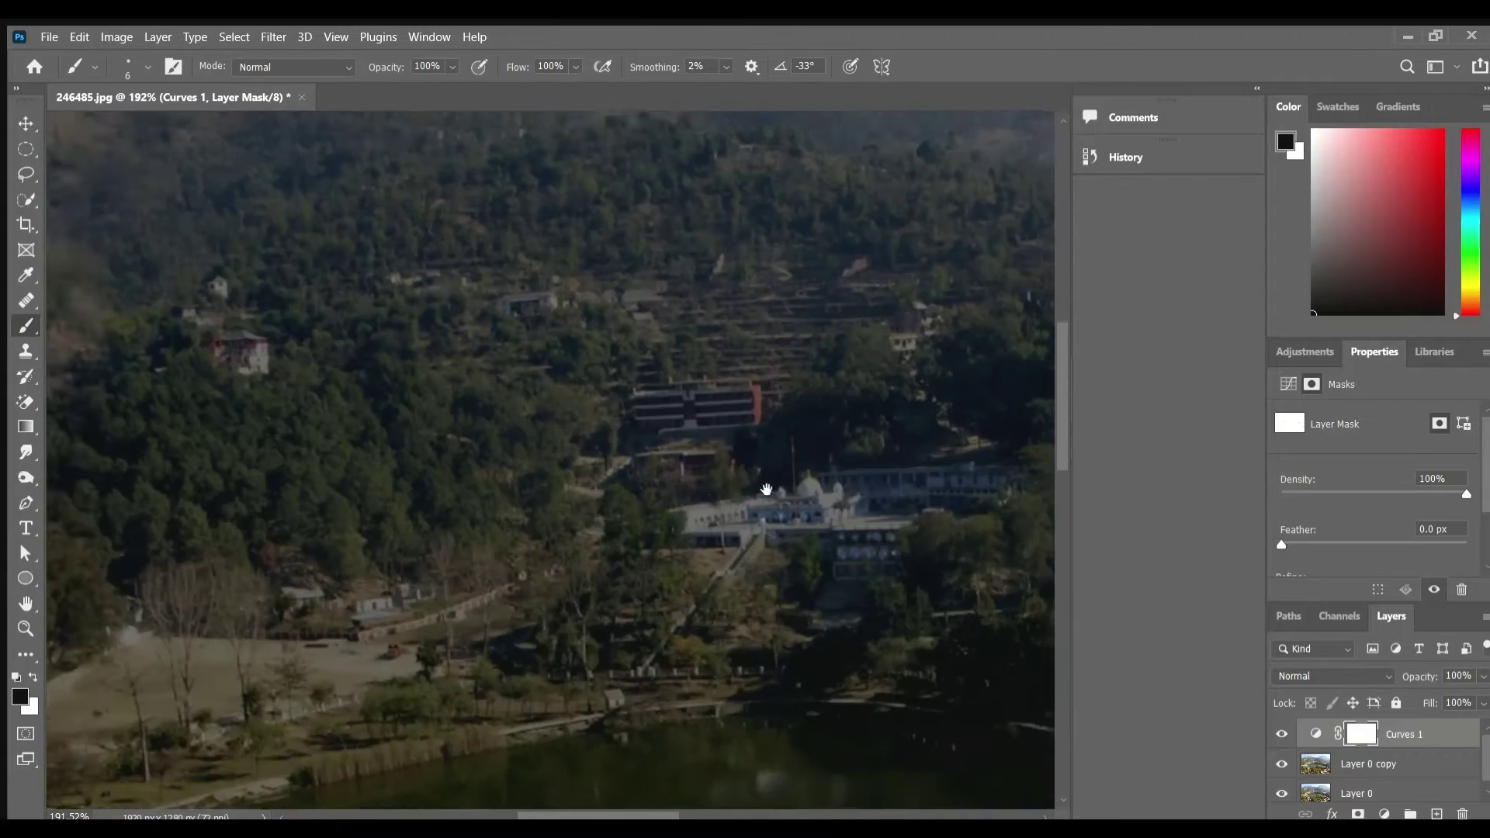
scroll(758, 370, "up", 2)
Step: Light up the tall building's upper and left-side windows on the Curves 1 mask
scroll(758, 370, "up", 5)
left_click_drag(632, 213, 656, 249)
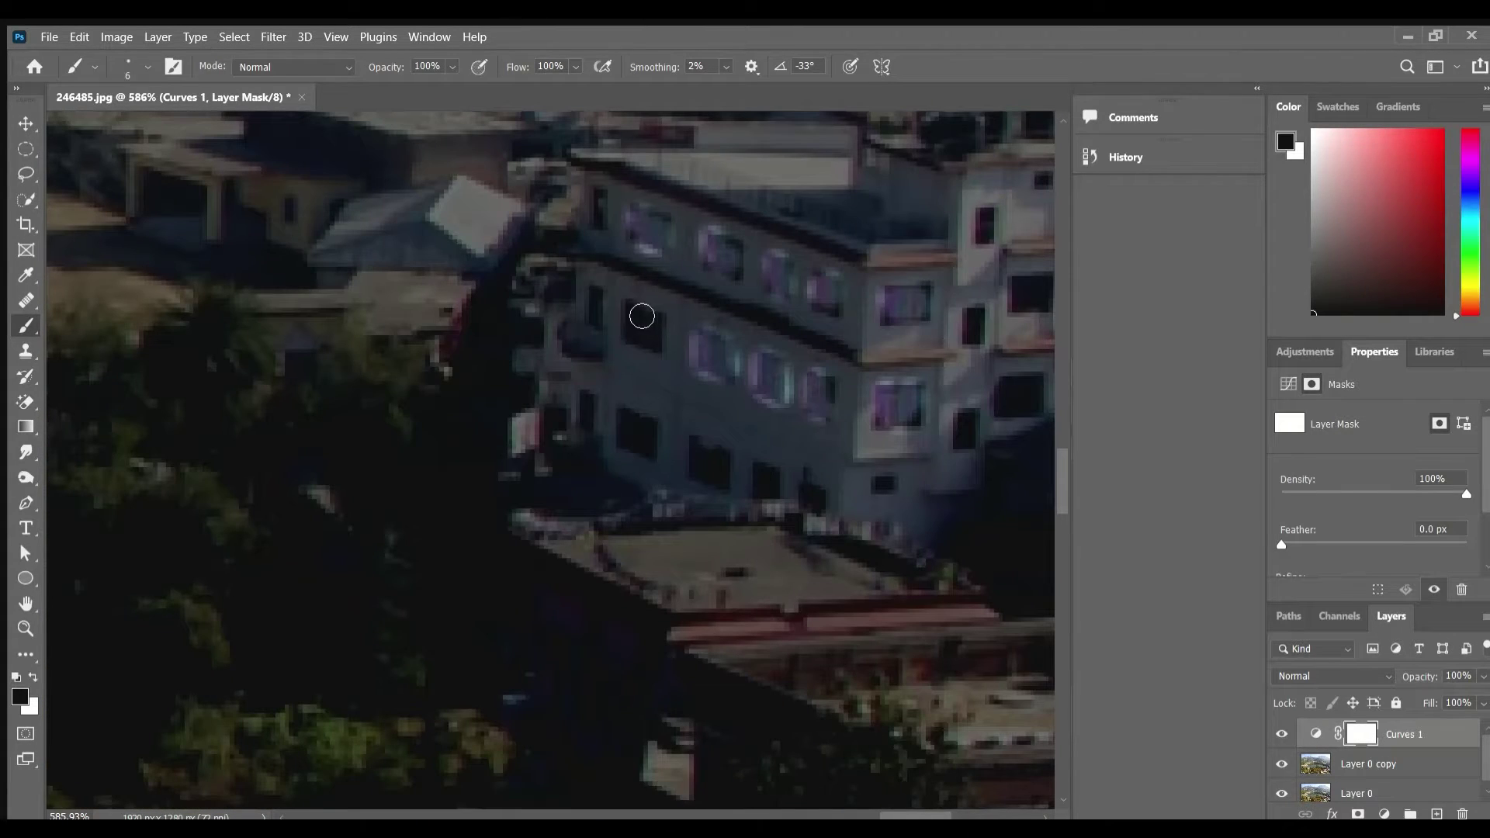
left_click_drag(642, 316, 642, 332)
mouse_move(652, 393)
left_mouse_down()
mouse_move(632, 436)
mouse_move(721, 455)
mouse_move(770, 493)
left_mouse_up()
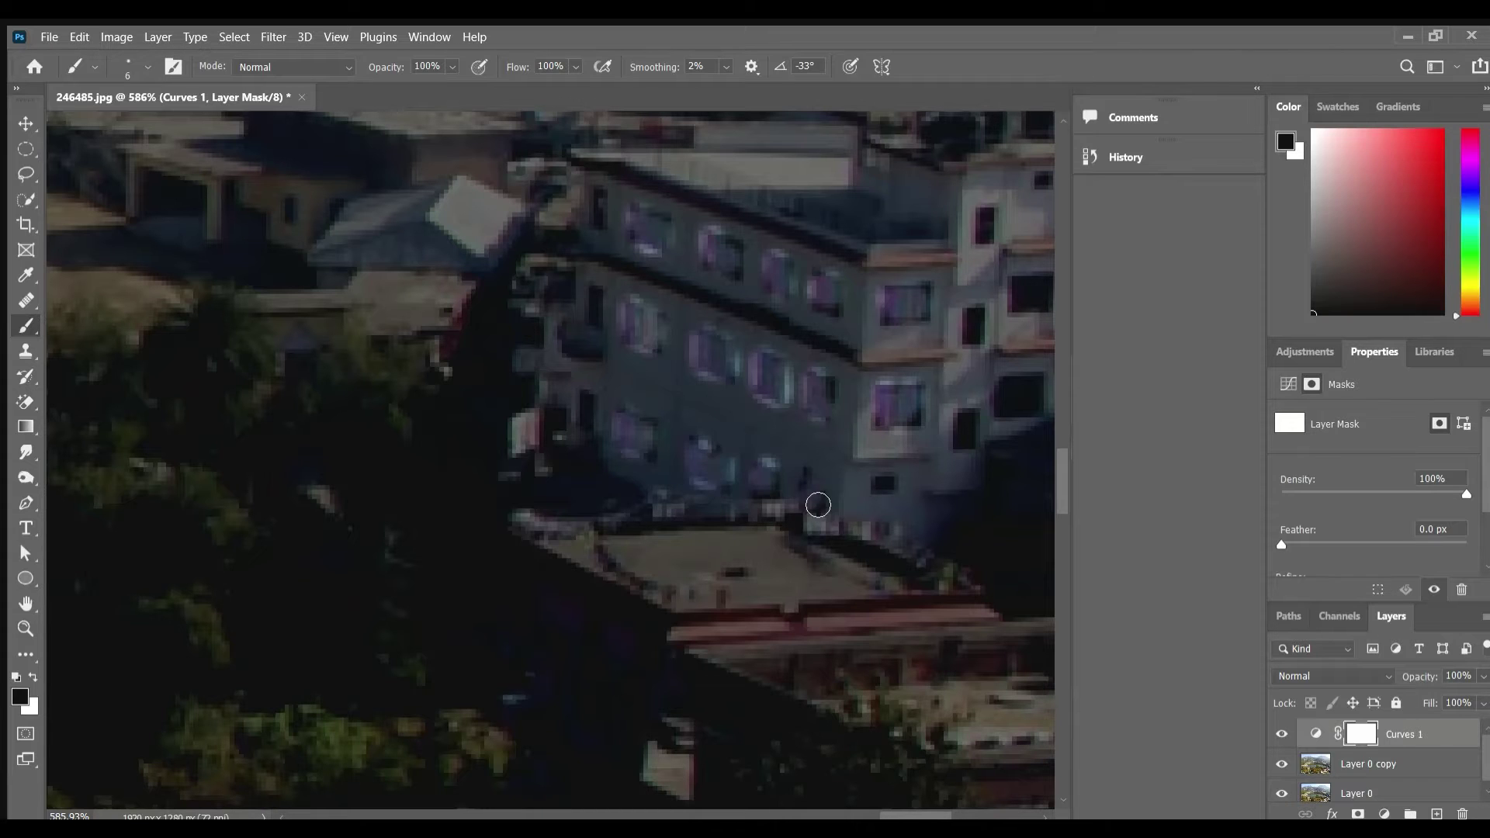
Step: Light up the building's upper-right, left and lowest windows
scroll(776, 372, "right", 3)
scroll(776, 373, "up", 1)
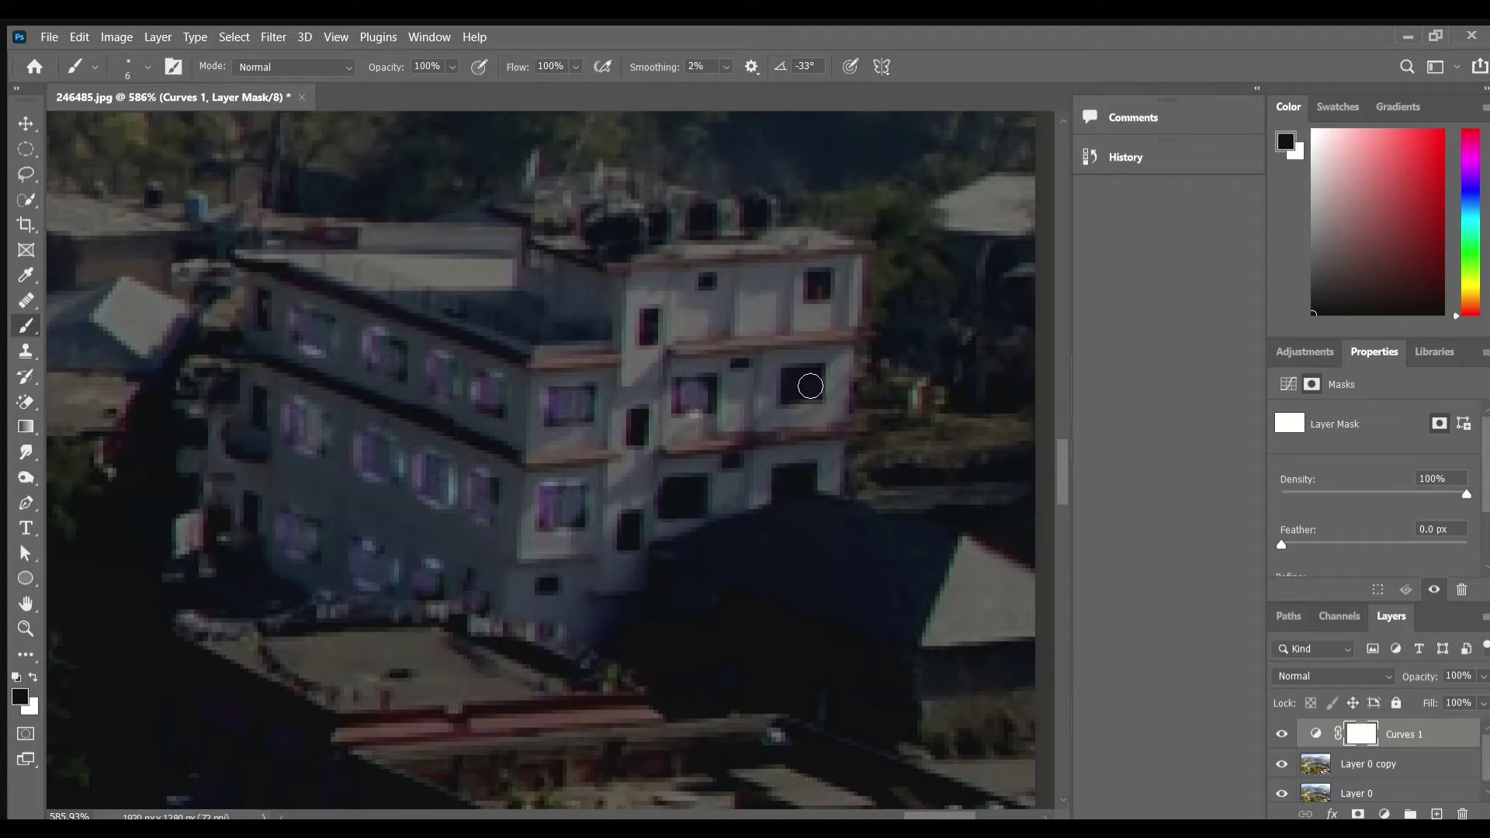
left_click_drag(809, 386, 799, 386)
left_click_drag(830, 302, 815, 272)
left_click_drag(637, 411, 644, 459)
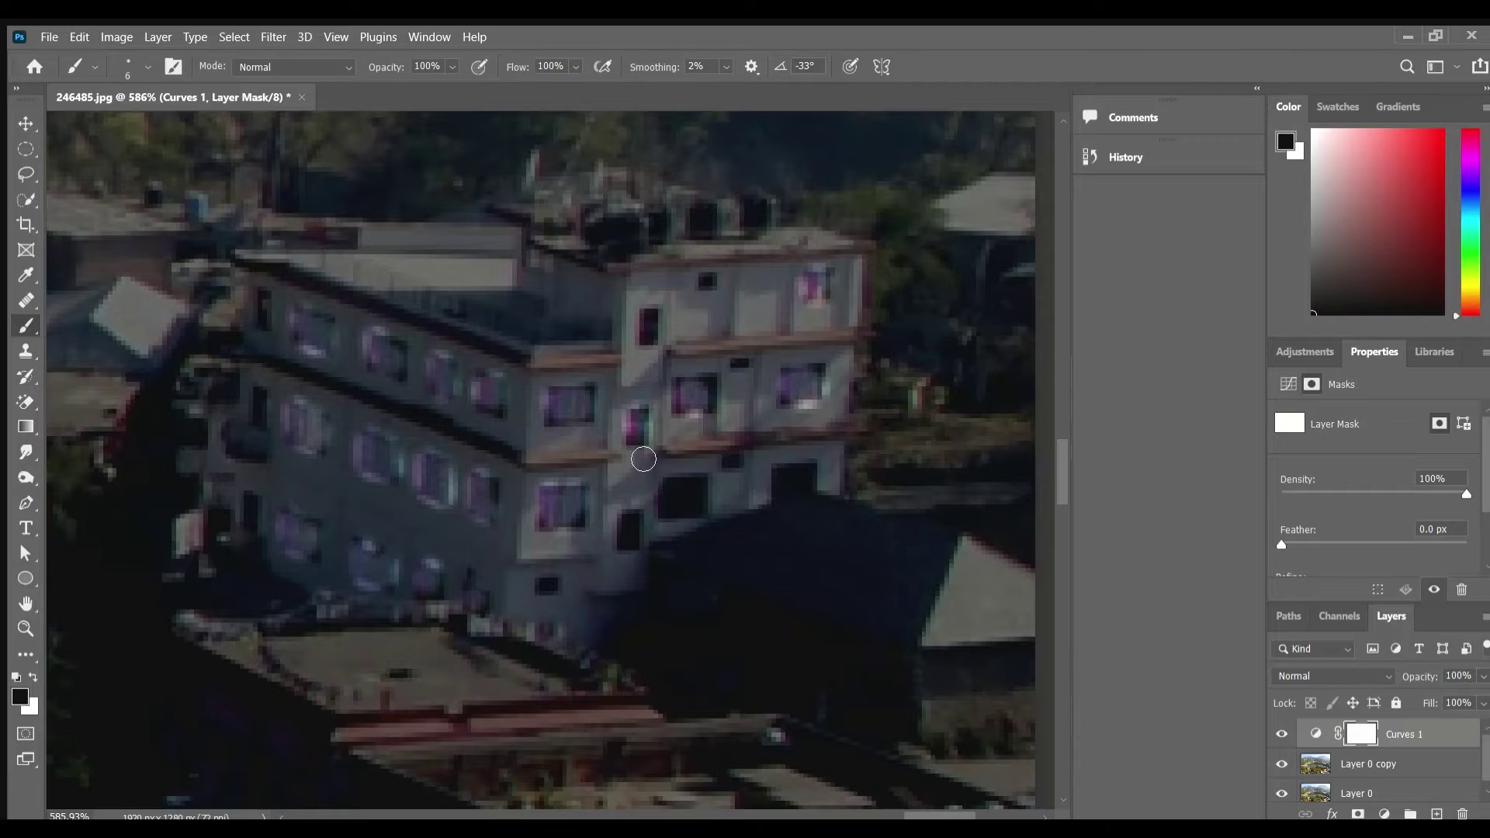
left_click_drag(635, 520, 631, 542)
left_click_drag(671, 485, 698, 499)
mouse_move(784, 466)
left_mouse_down()
mouse_move(801, 476)
mouse_move(731, 506)
left_mouse_up()
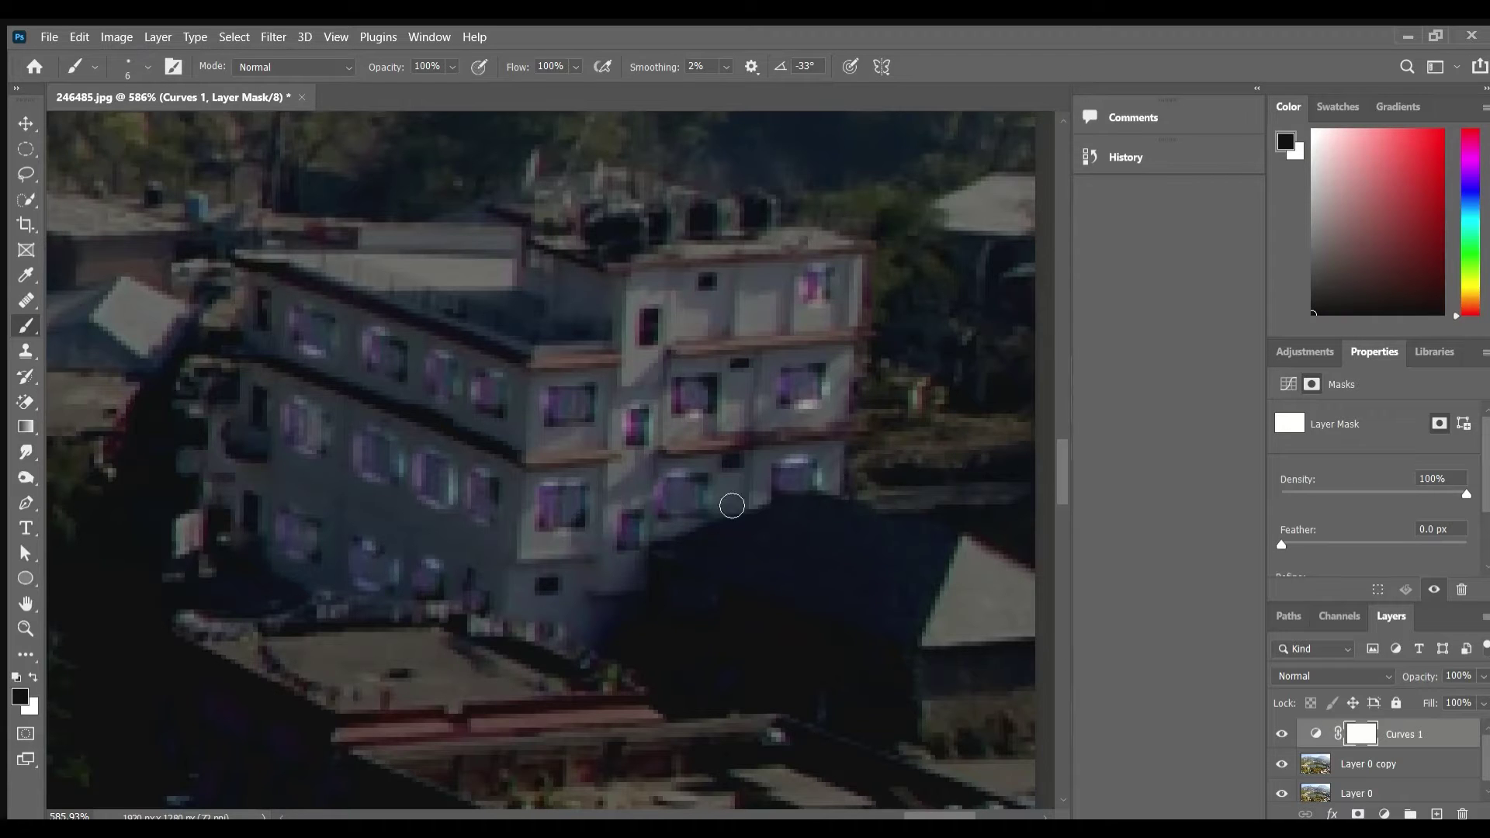
scroll(732, 506, "down", 5)
Step: Brighten windows on a building in another part of the village
mouse_move(590, 575)
left_mouse_down()
mouse_move(658, 346)
mouse_move(776, 559)
left_mouse_up()
scroll(637, 426, "down", 1)
scroll(718, 405, "up", 3)
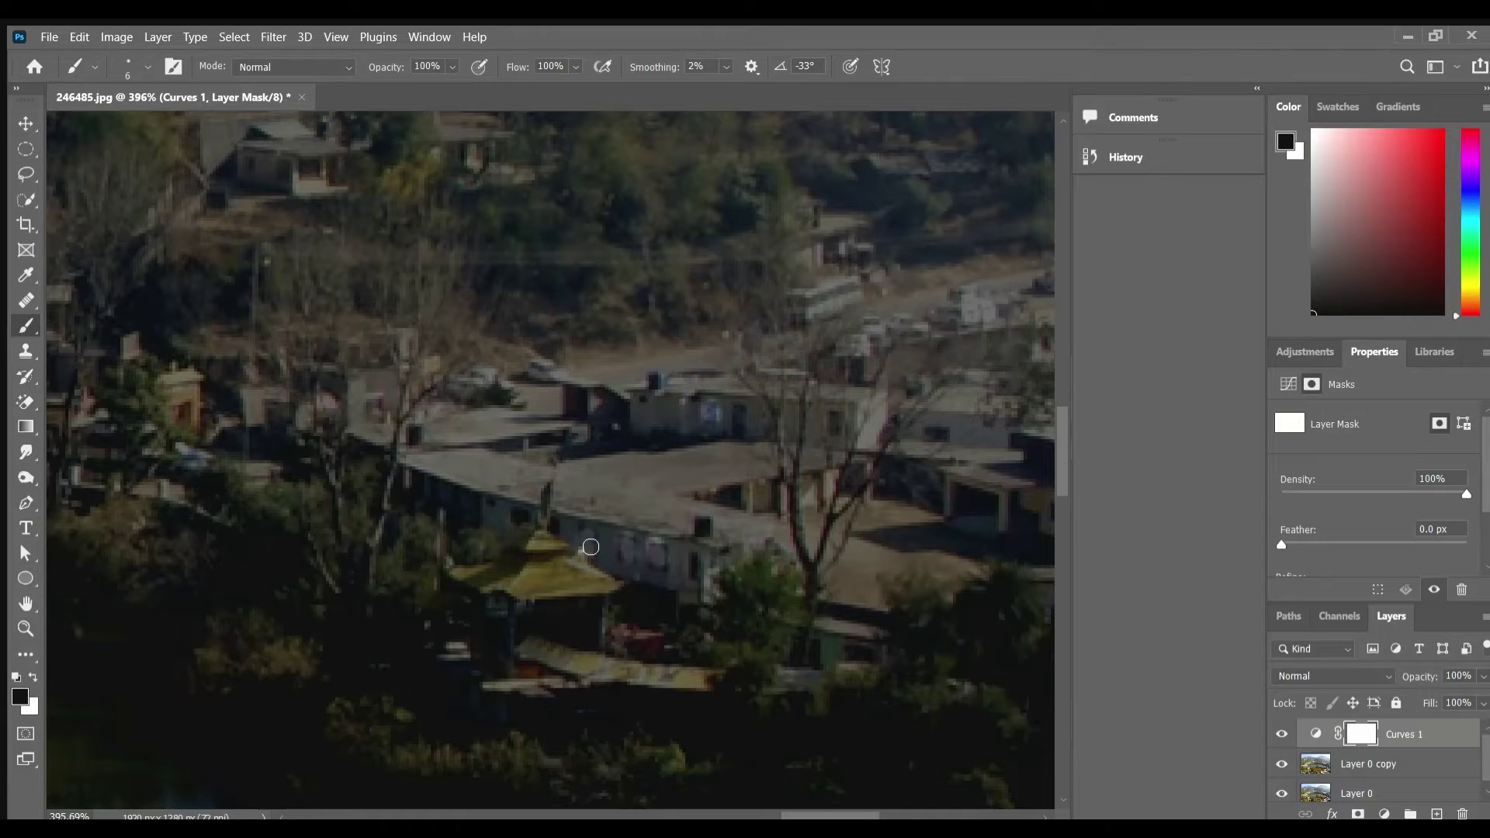
scroll(578, 481, "down", 3)
scroll(578, 481, "right", 2)
scroll(752, 442, "right", 1)
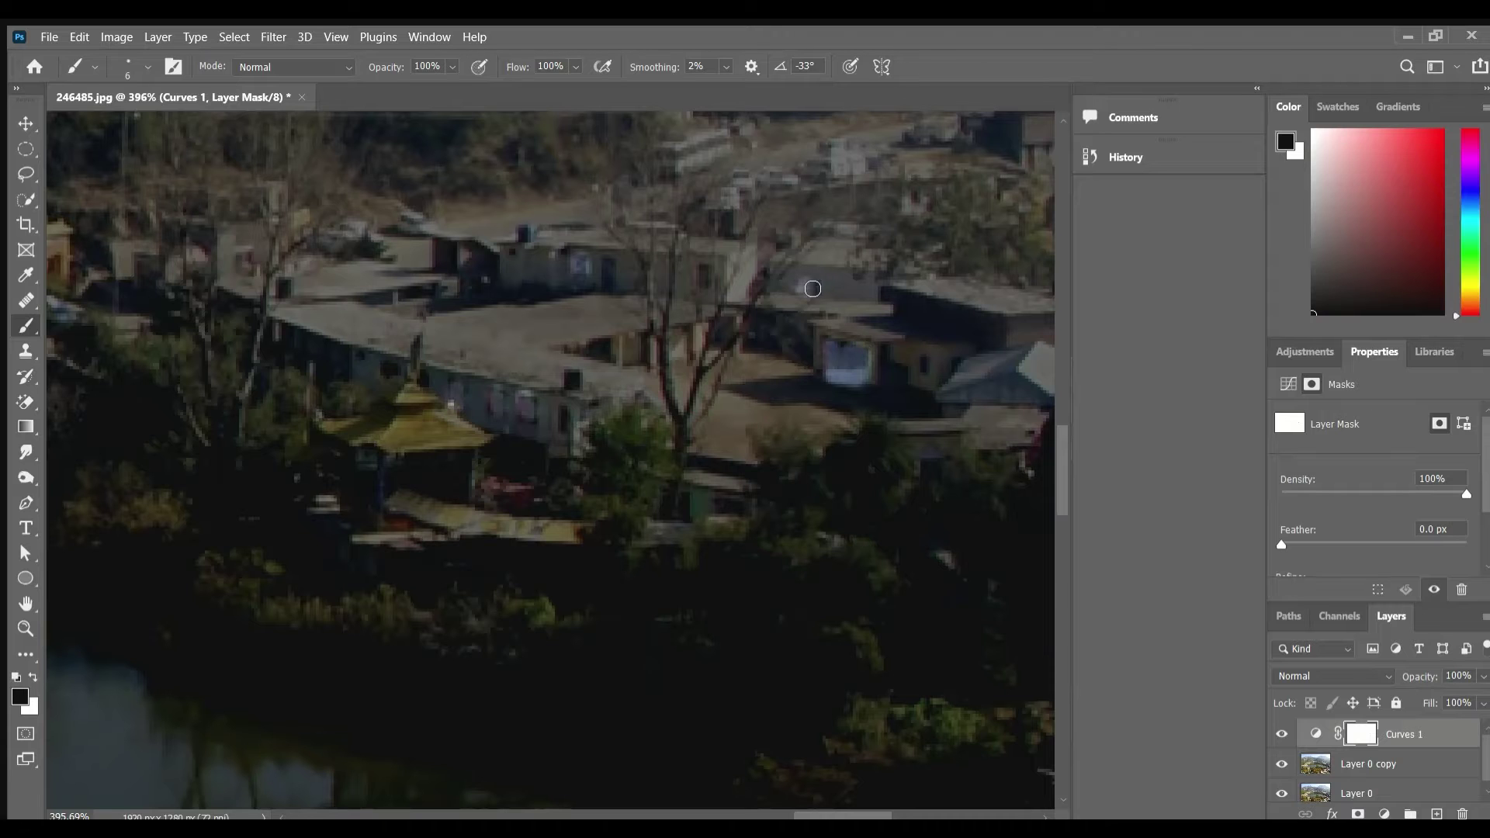
mouse_move(706, 271)
left_mouse_down()
mouse_move(870, 422)
mouse_move(857, 309)
mouse_move(934, 395)
mouse_move(914, 468)
mouse_move(828, 450)
mouse_move(698, 382)
mouse_move(808, 499)
mouse_move(855, 507)
left_mouse_up()
scroll(678, 425, "down", 2)
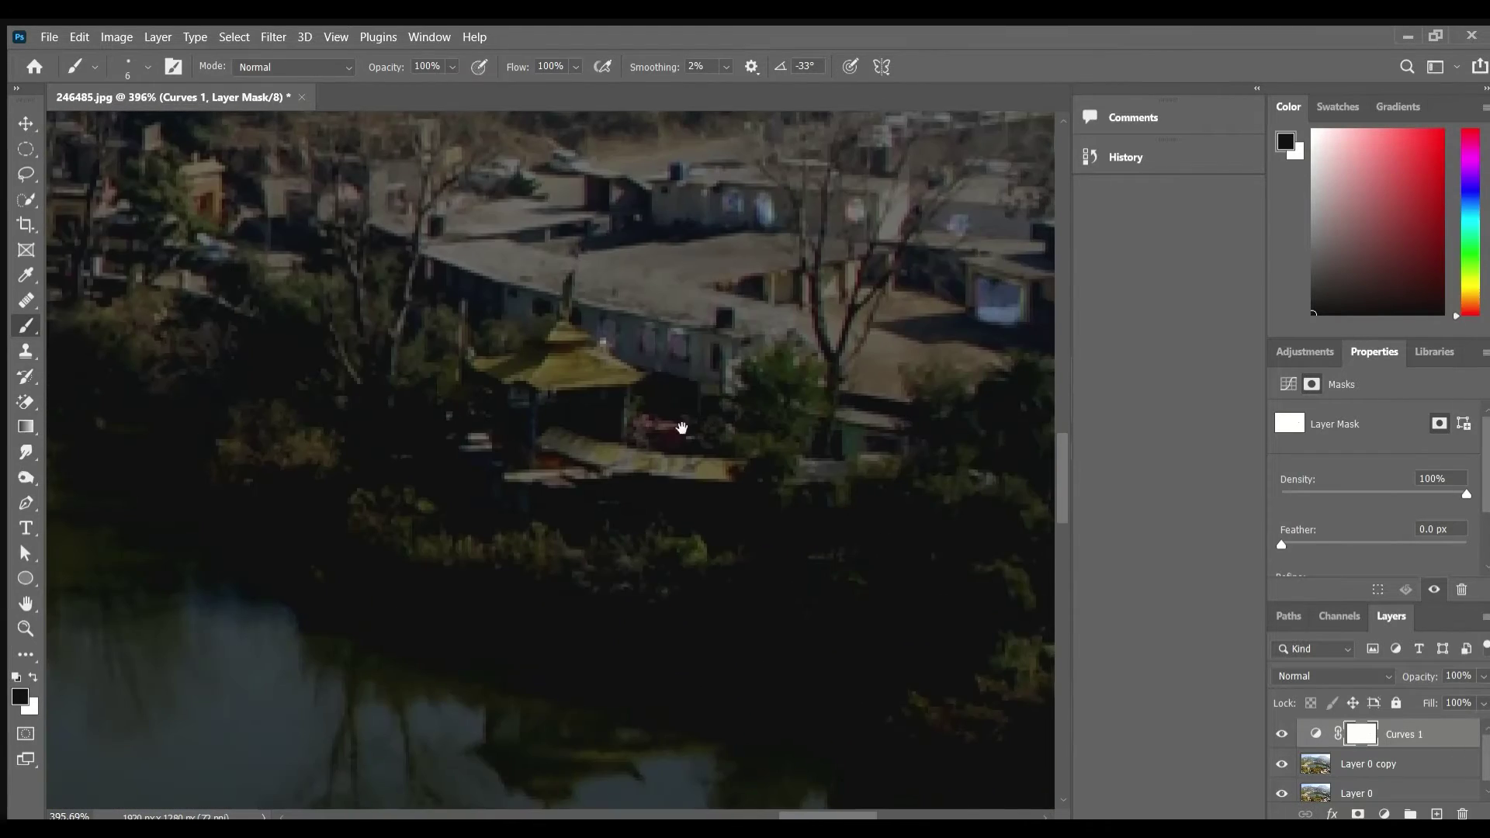
scroll(469, 482, "down", 3)
scroll(765, 470, "up", 2)
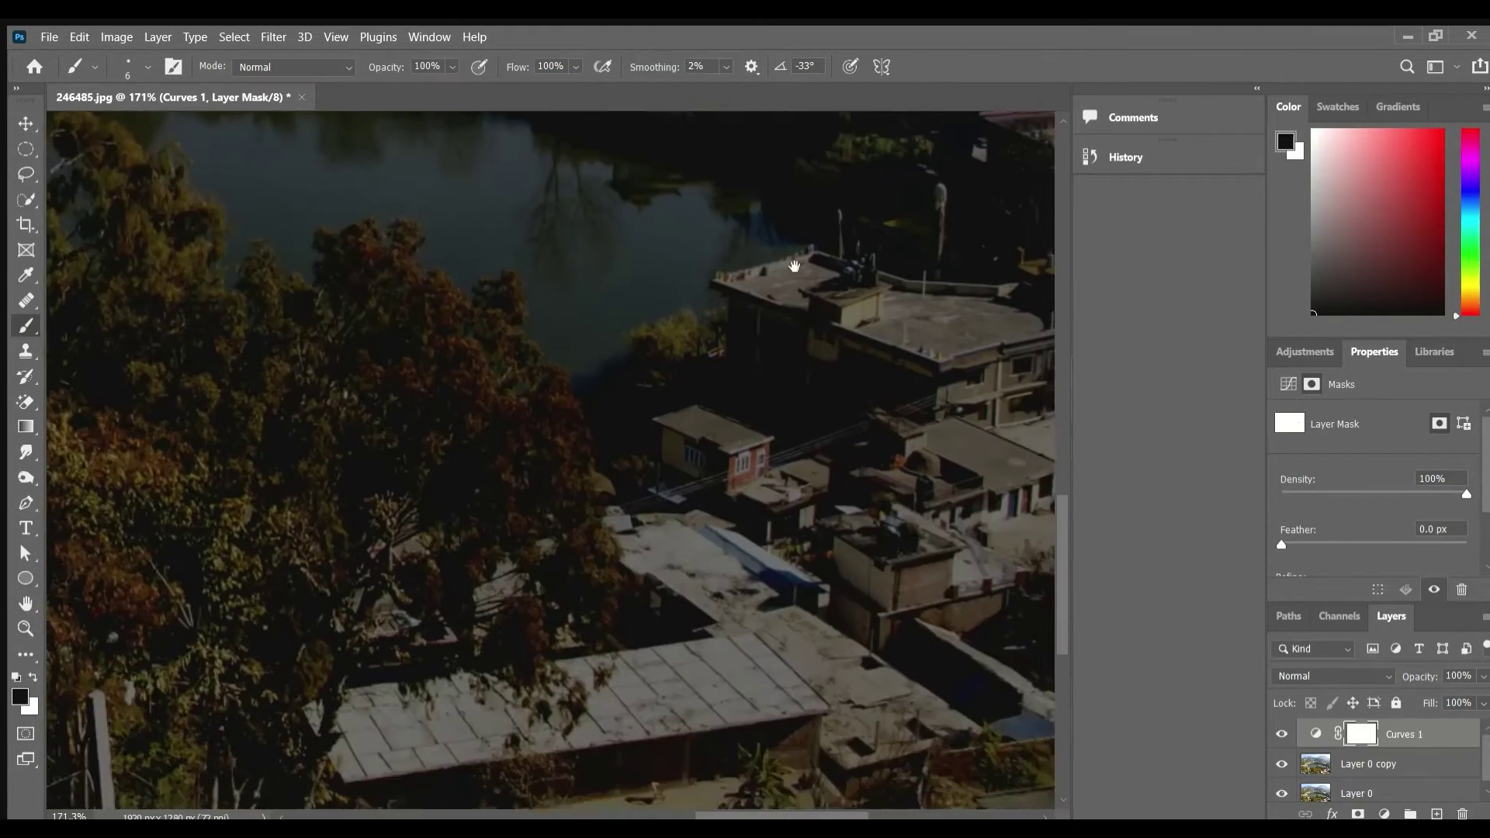
scroll(779, 405, "up", 1)
scroll(793, 340, "up", 2)
scroll(808, 274, "up", 1)
mouse_move(808, 274)
left_mouse_down()
mouse_move(828, 288)
mouse_move(1025, 230)
mouse_move(980, 240)
left_mouse_up()
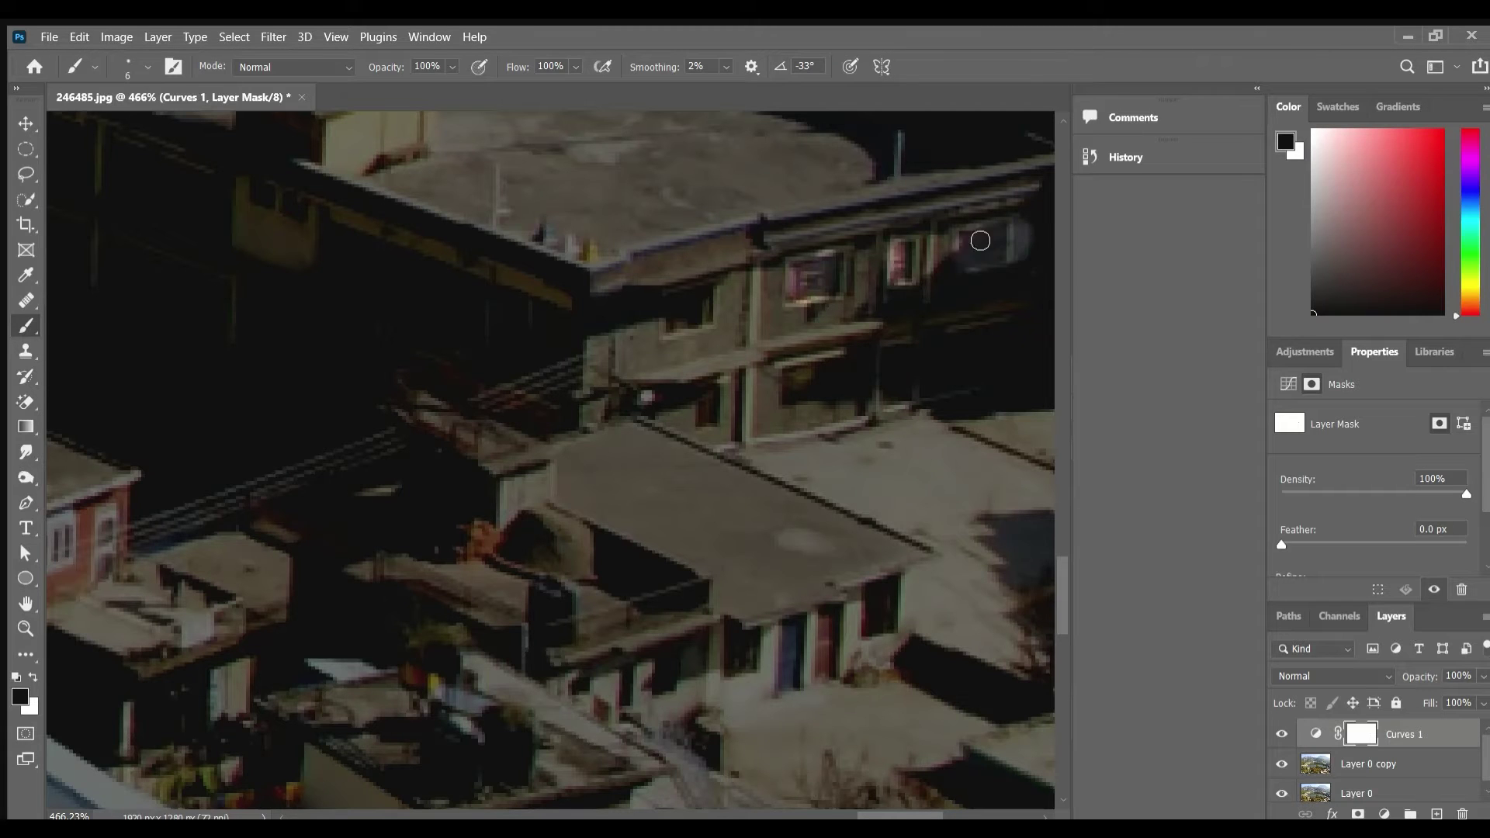
left_click_drag(688, 306, 683, 319)
mouse_move(257, 194)
left_mouse_down()
mouse_move(413, 252)
mouse_move(729, 233)
left_mouse_up()
Step: Light up the temple's upper arch windows on the hillside
scroll(459, 259, "down", 4)
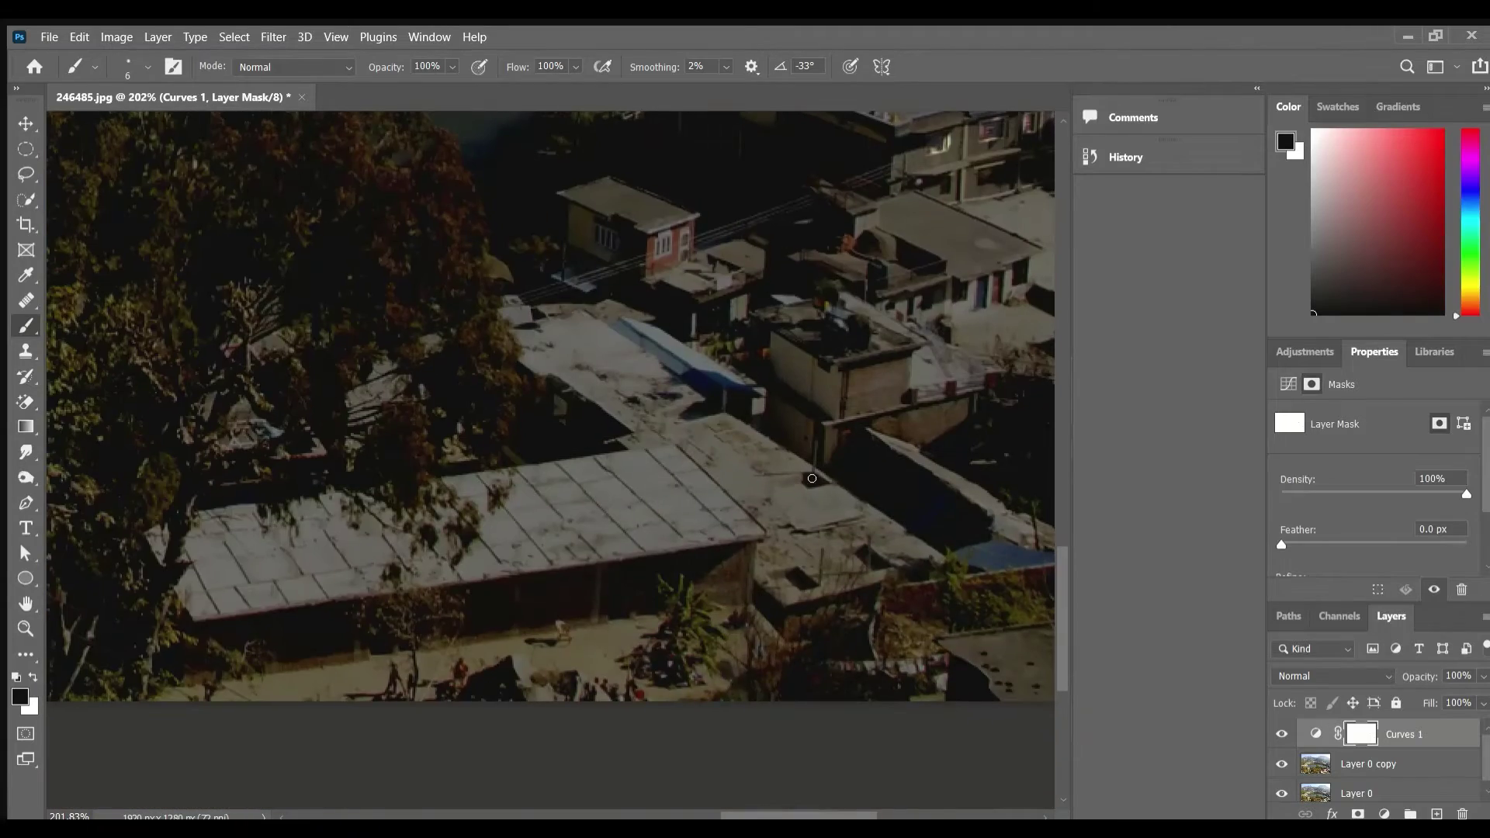
scroll(812, 478, "down", 2)
scroll(830, 485, "down", 1)
scroll(845, 489, "up", 3)
scroll(867, 514, "up", 2)
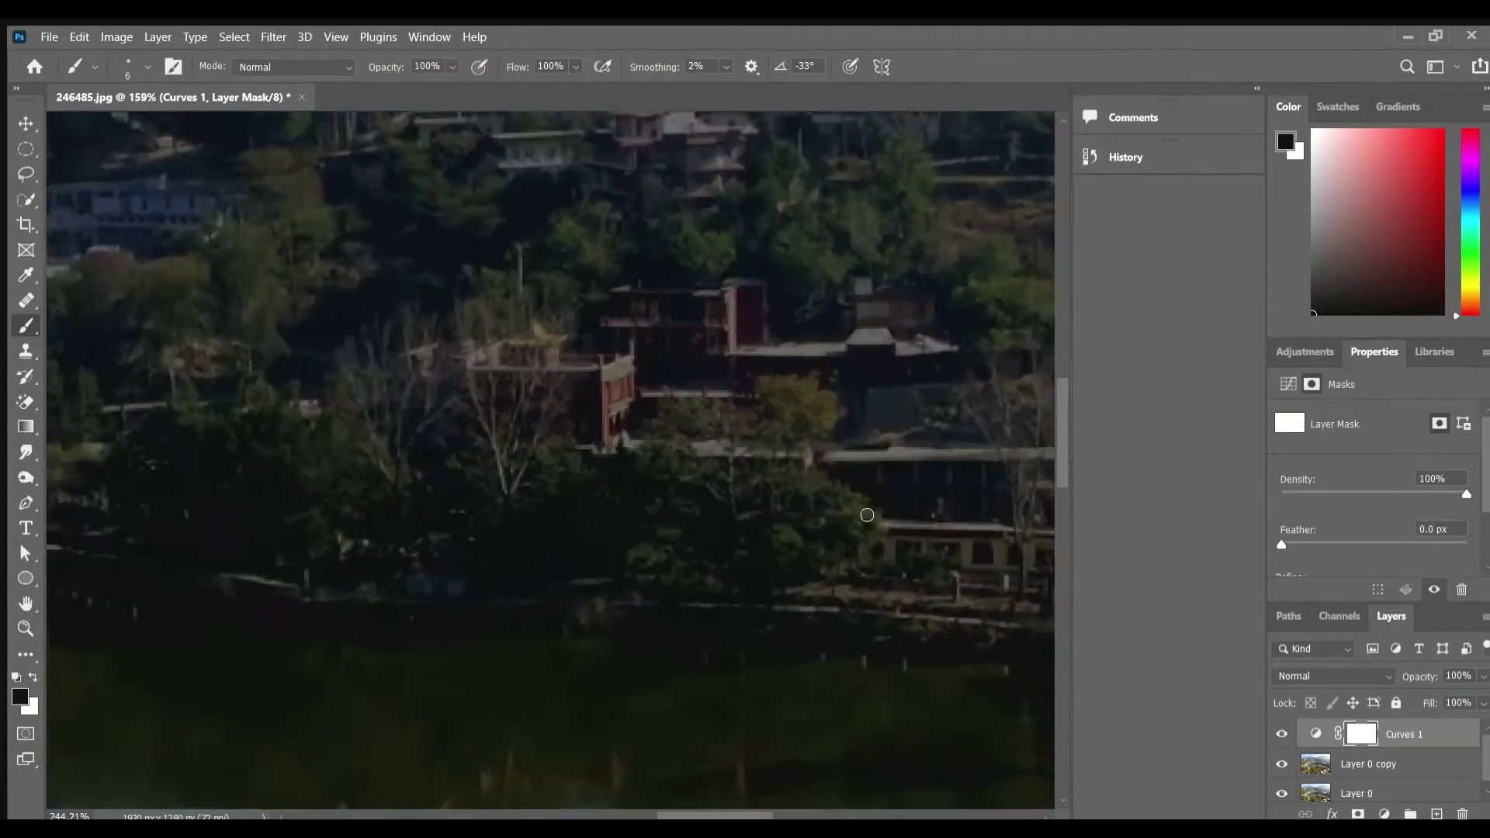
scroll(721, 462, "up", 2)
scroll(701, 319, "up", 3)
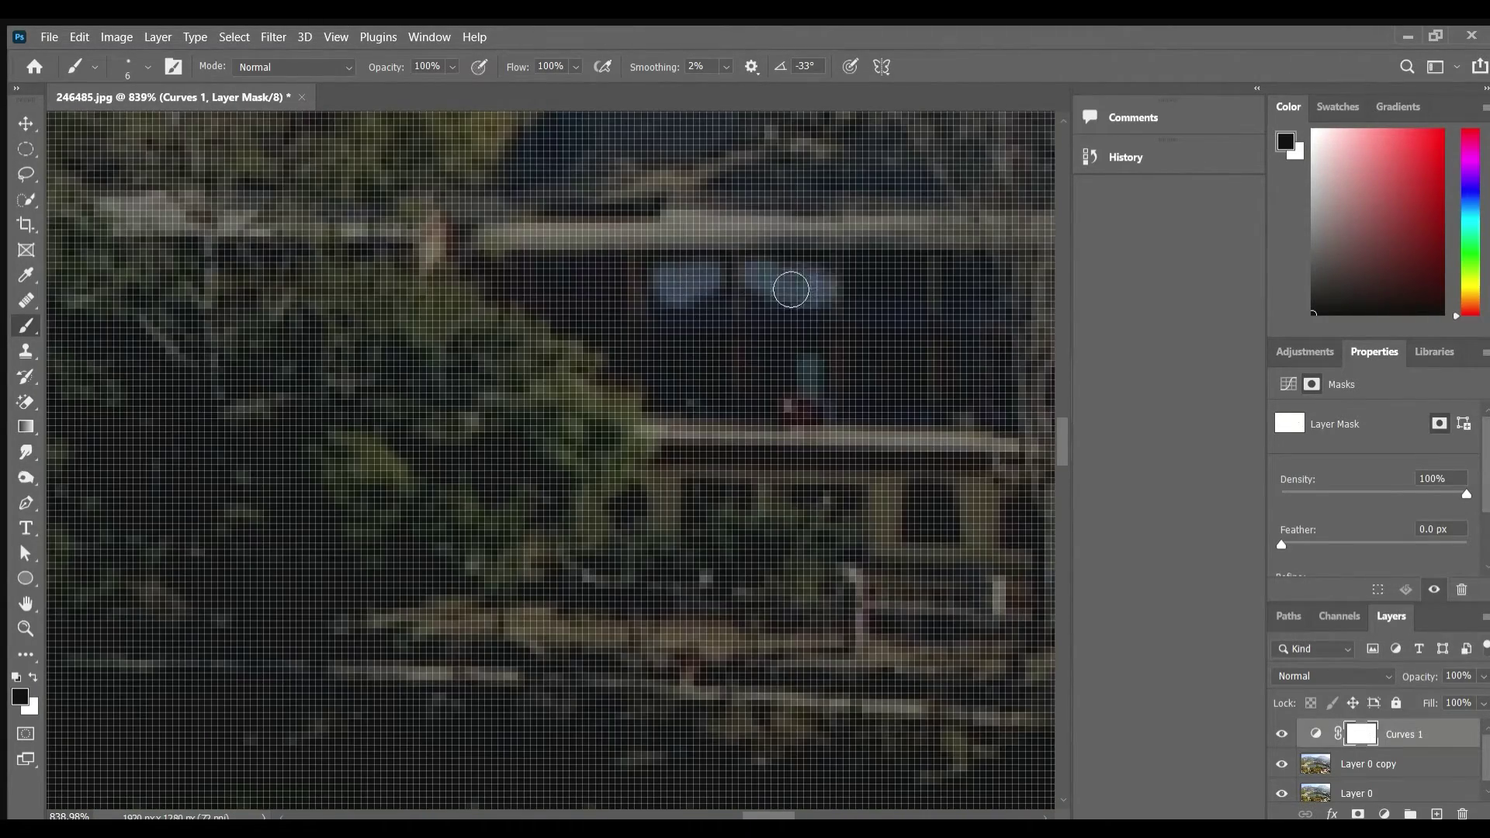
scroll(914, 287, "down", 3)
scroll(885, 505, "down", 2)
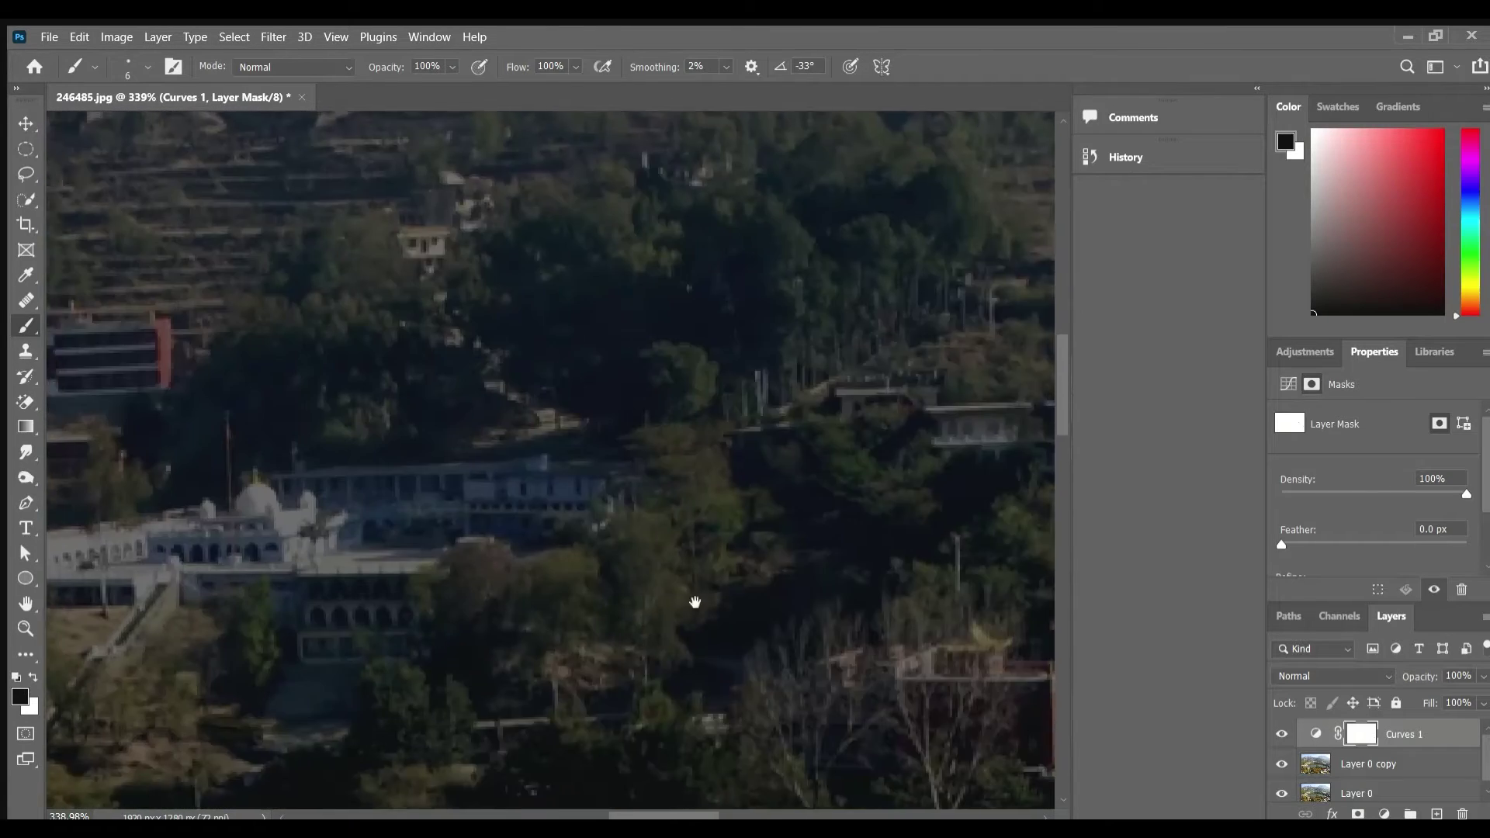
mouse_move(696, 603)
left_mouse_down()
mouse_move(778, 357)
mouse_move(868, 419)
mouse_move(965, 403)
mouse_move(911, 346)
mouse_move(865, 349)
left_mouse_up()
scroll(778, 357, "up", 2)
scroll(769, 402, "up", 1)
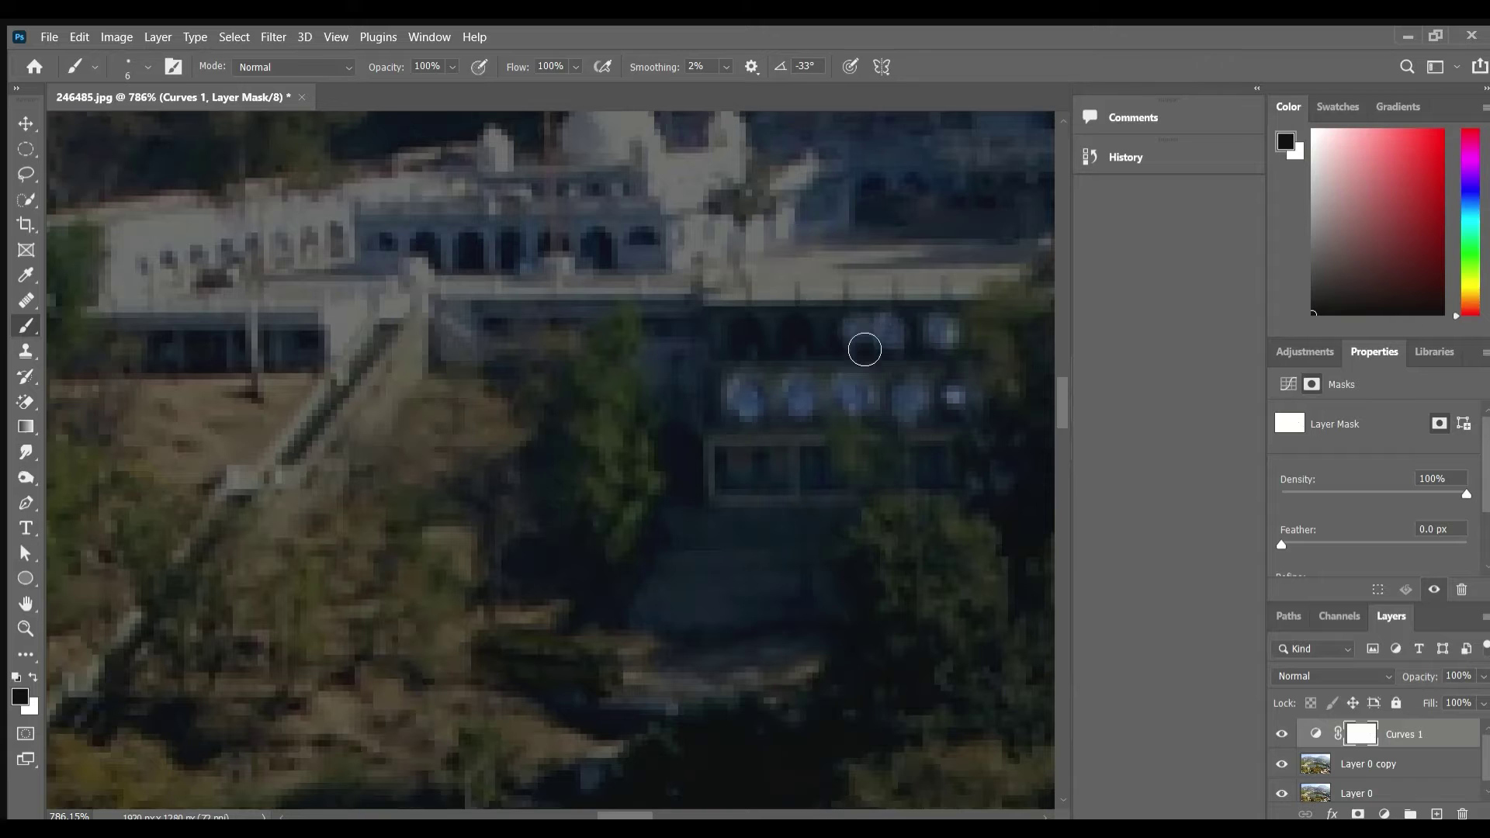
left_click_drag(510, 223, 516, 258)
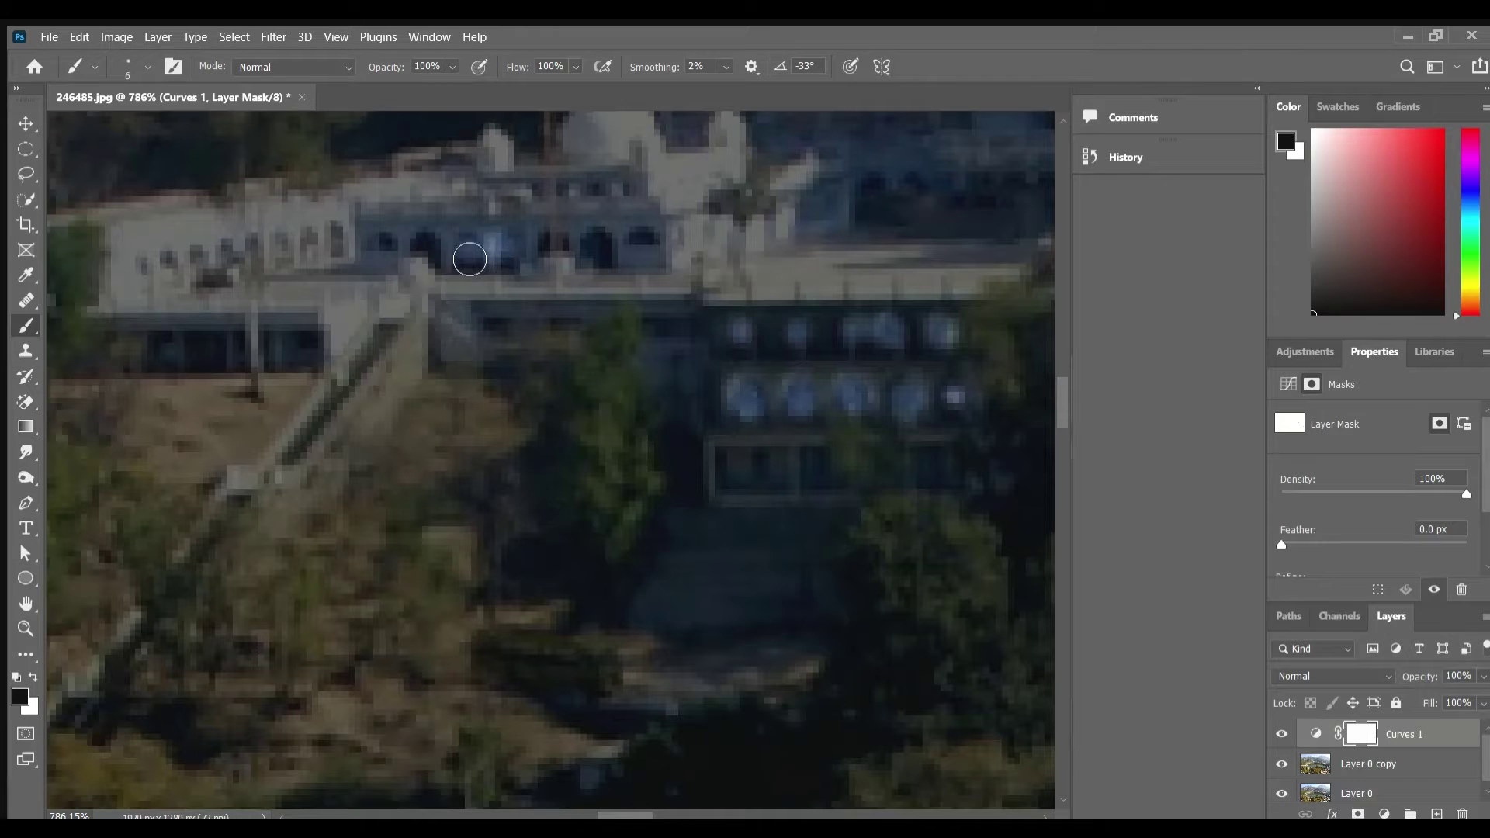
scroll(569, 268, "down", 1)
scroll(612, 266, "down", 1)
scroll(316, 306, "down", 1)
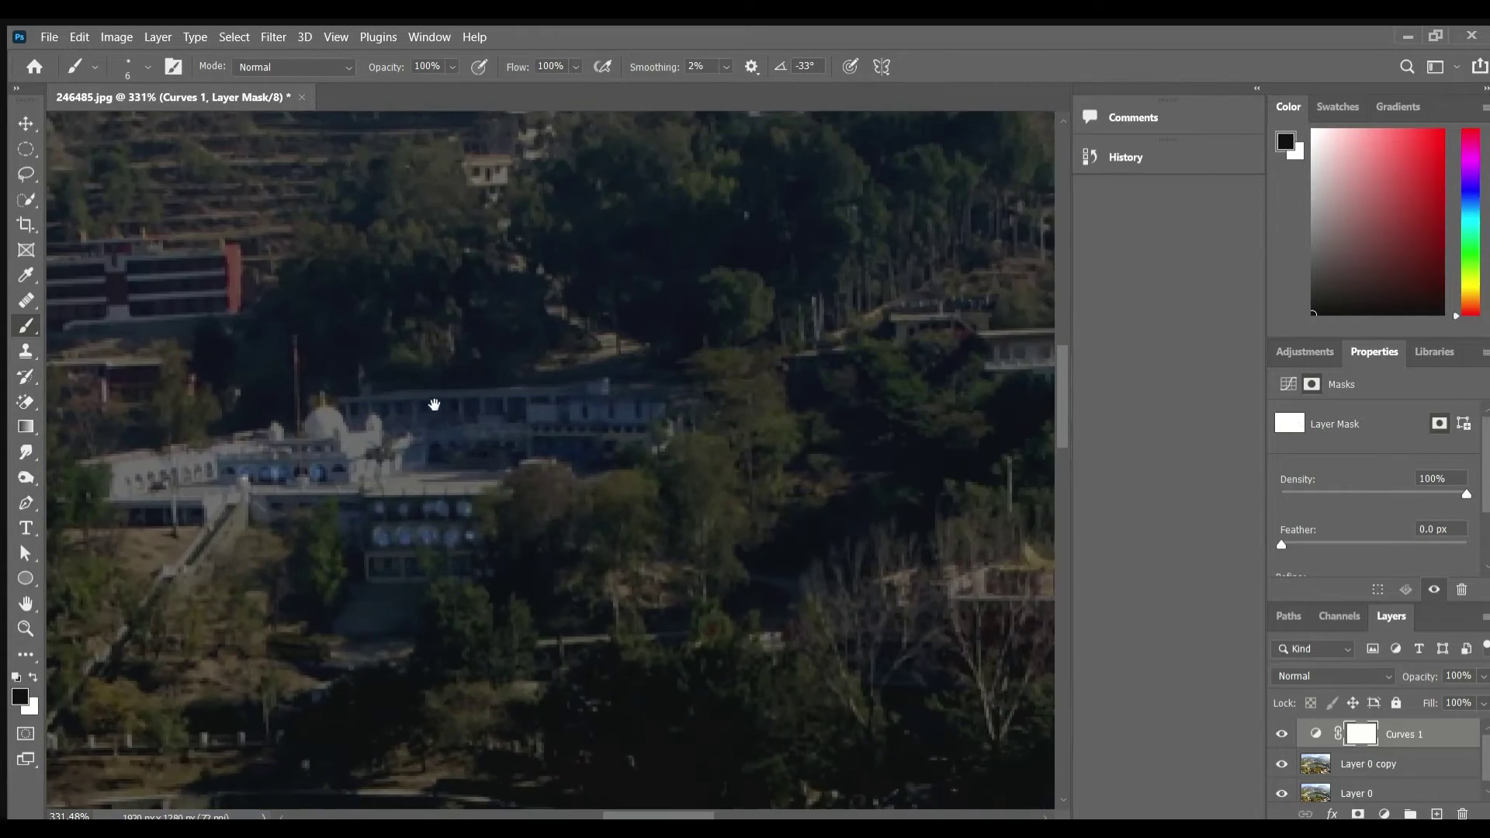
Step: Light up a window below the hillside buildings
left_click_drag(433, 403, 913, 550)
scroll(775, 468, "down", 2)
scroll(782, 492, "down", 2)
left_click_drag(782, 492, 579, 492)
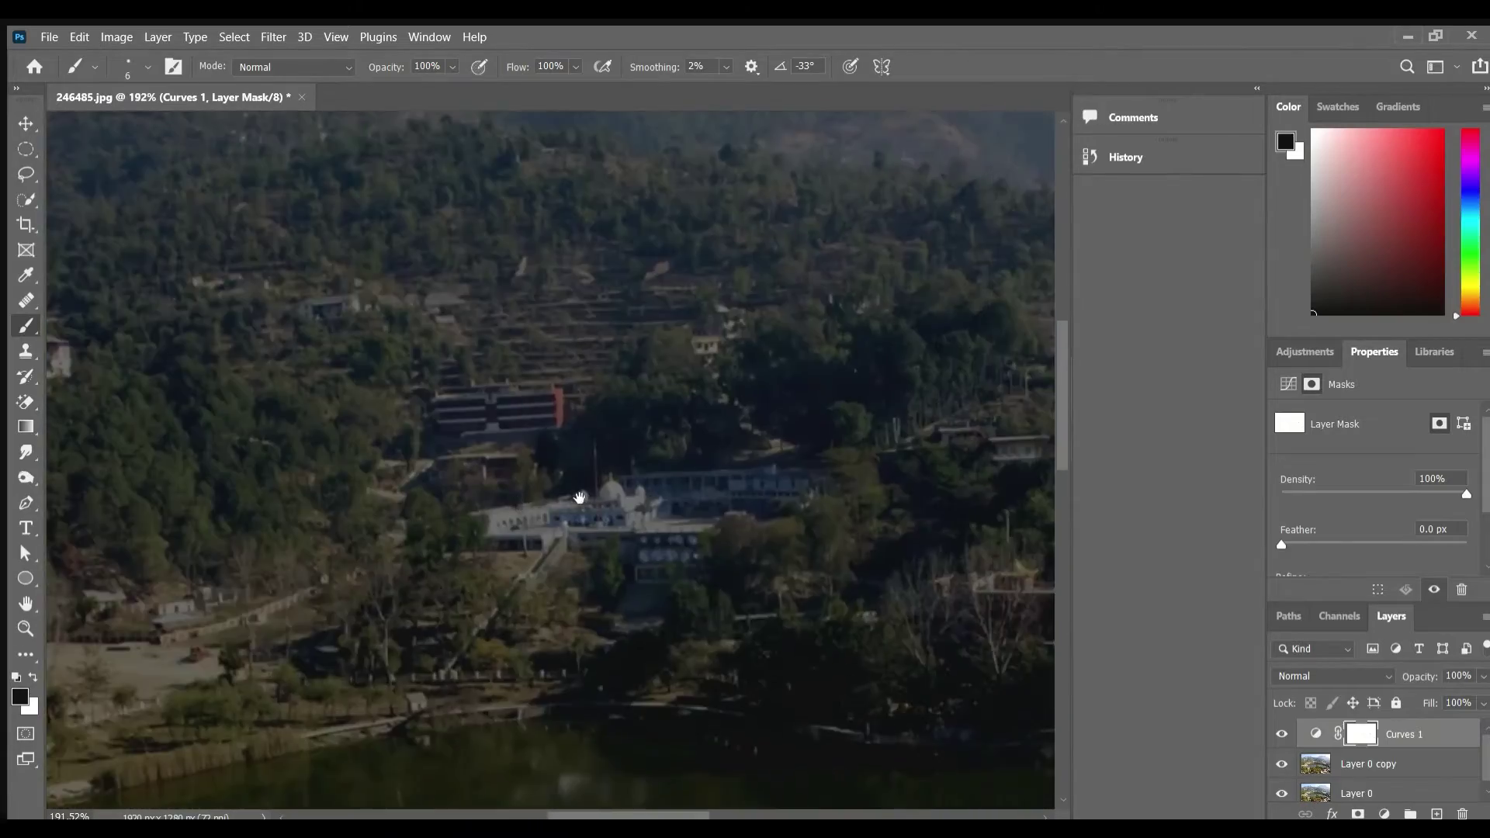
scroll(758, 372, "up", 2)
scroll(759, 372, "up", 3)
scroll(559, 339, "up", 3)
mouse_move(458, 386)
left_mouse_down()
mouse_move(519, 376)
mouse_move(614, 440)
left_mouse_up()
scroll(614, 440, "down", 5)
scroll(582, 409, "down", 4)
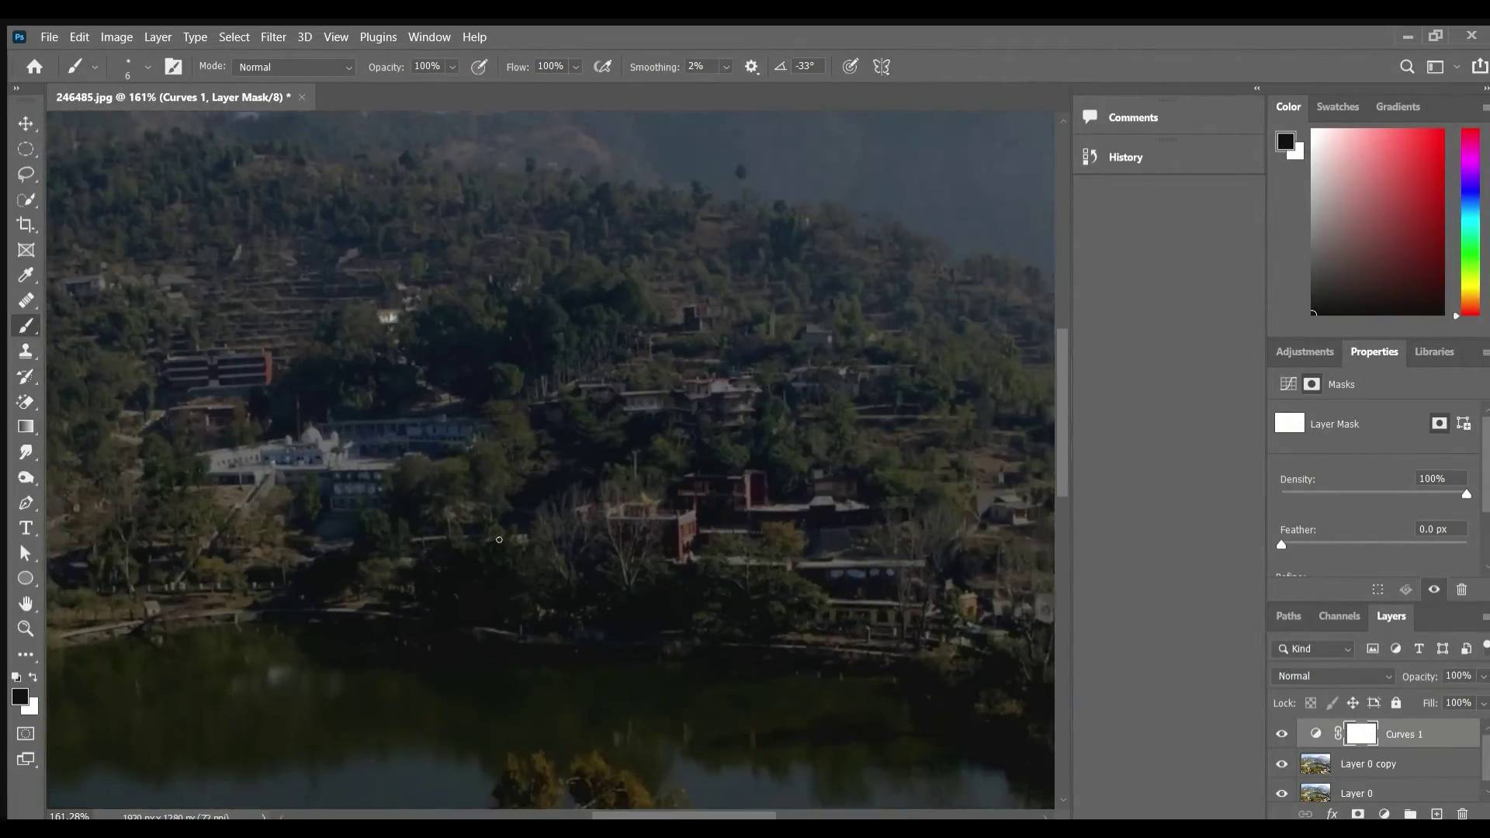
left_click_drag(681, 632, 651, 411)
scroll(651, 411, "down", 3)
scroll(651, 412, "up", 2)
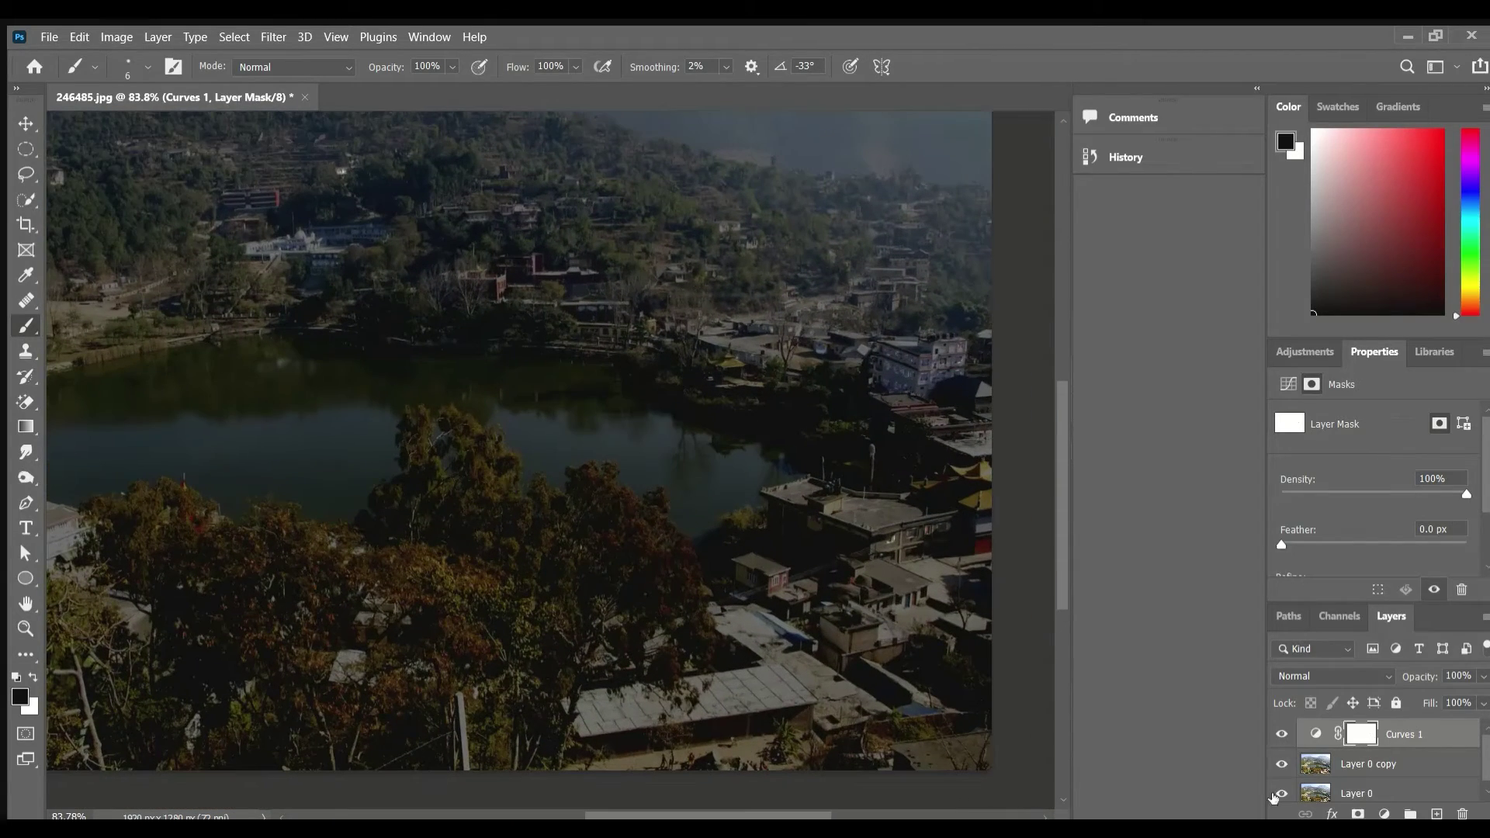
Step: Select the Curves 1 adjustment, swap foreground and background colours, and add a new empty layer
left_click(1410, 736)
left_click(1315, 734)
key("x")
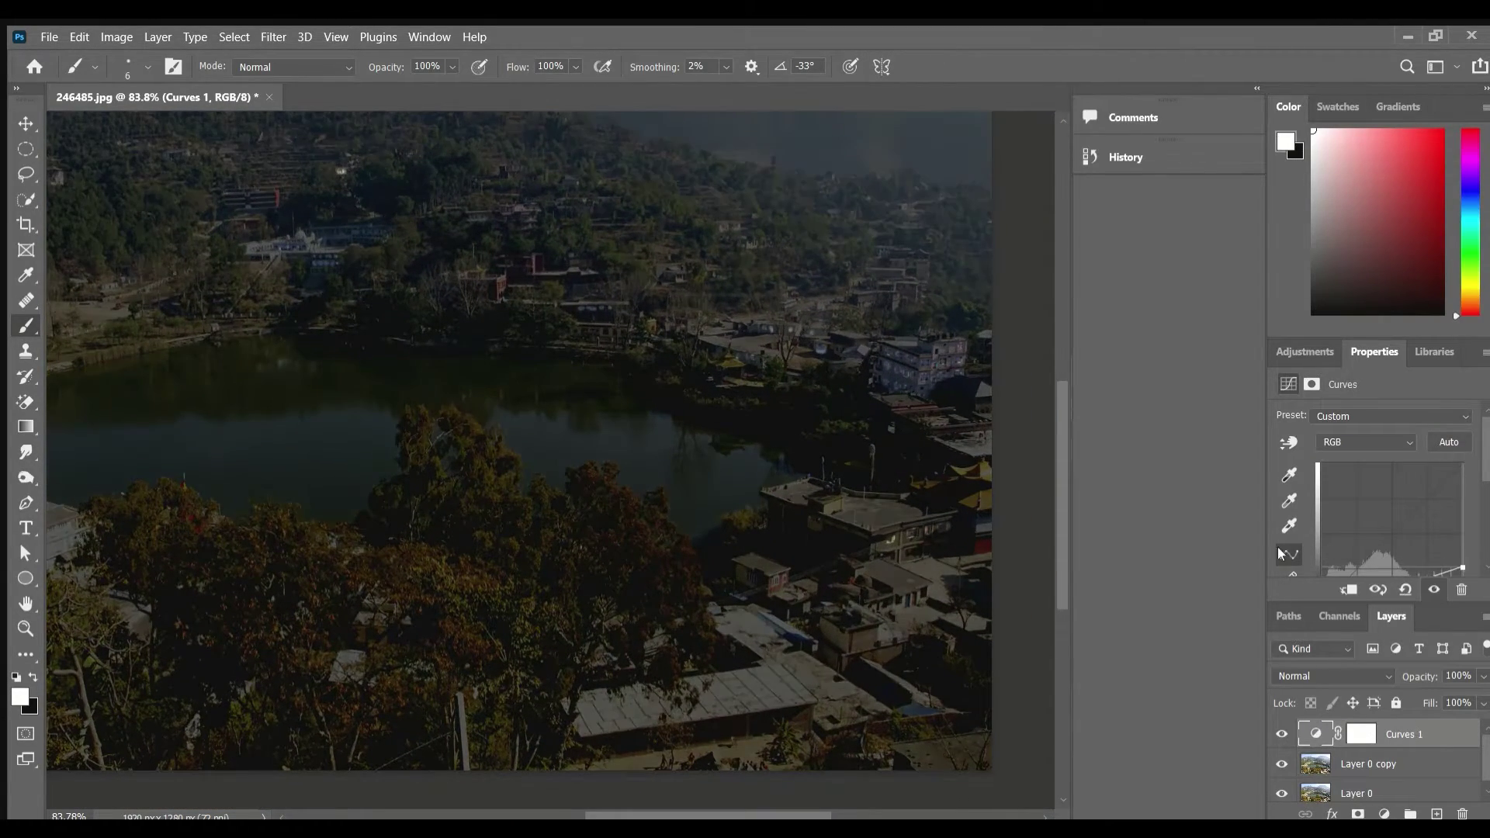
scroll(650, 624, "up", 2)
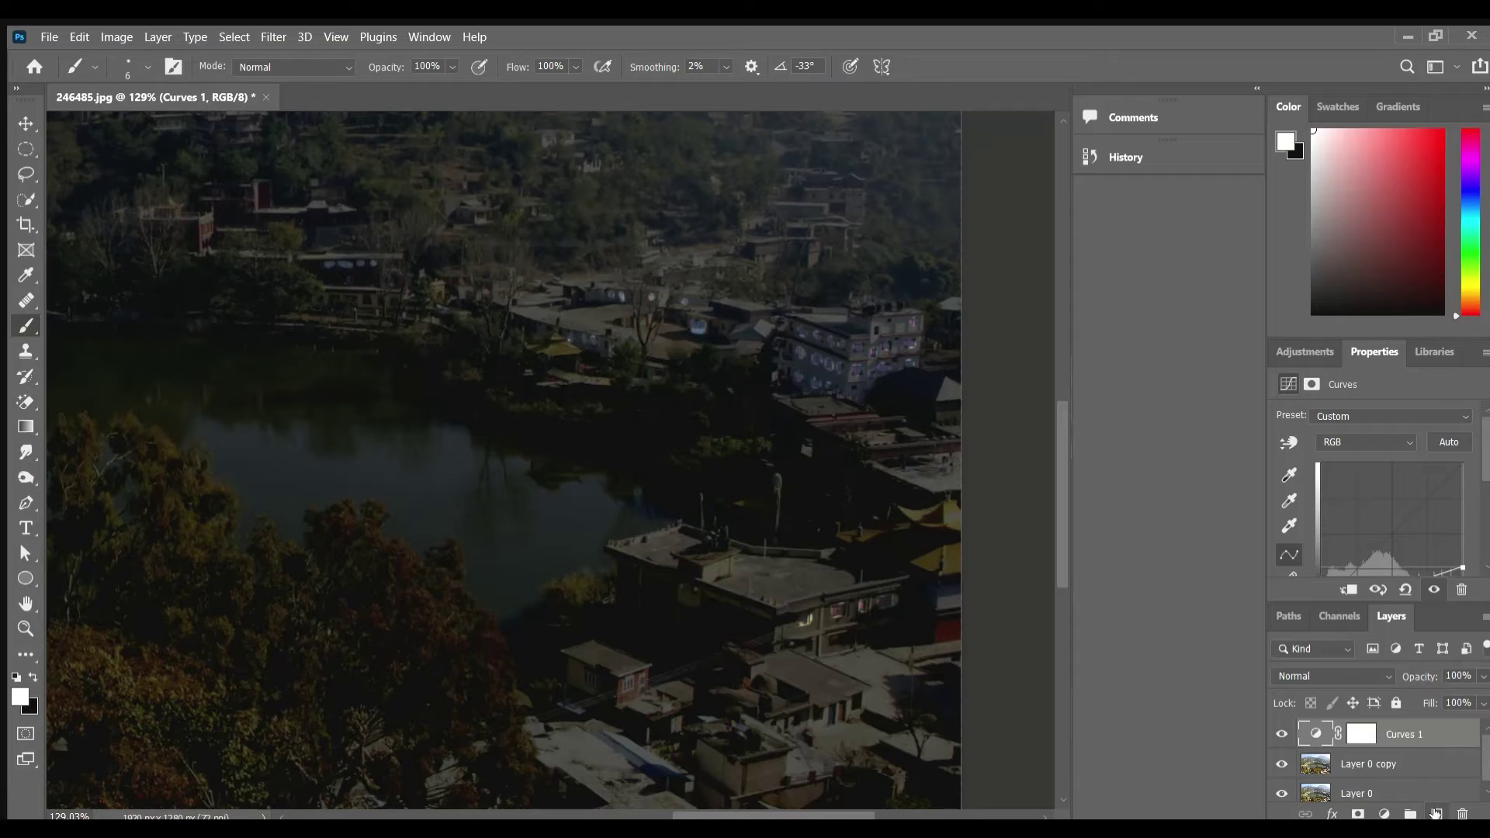
left_click(1436, 813)
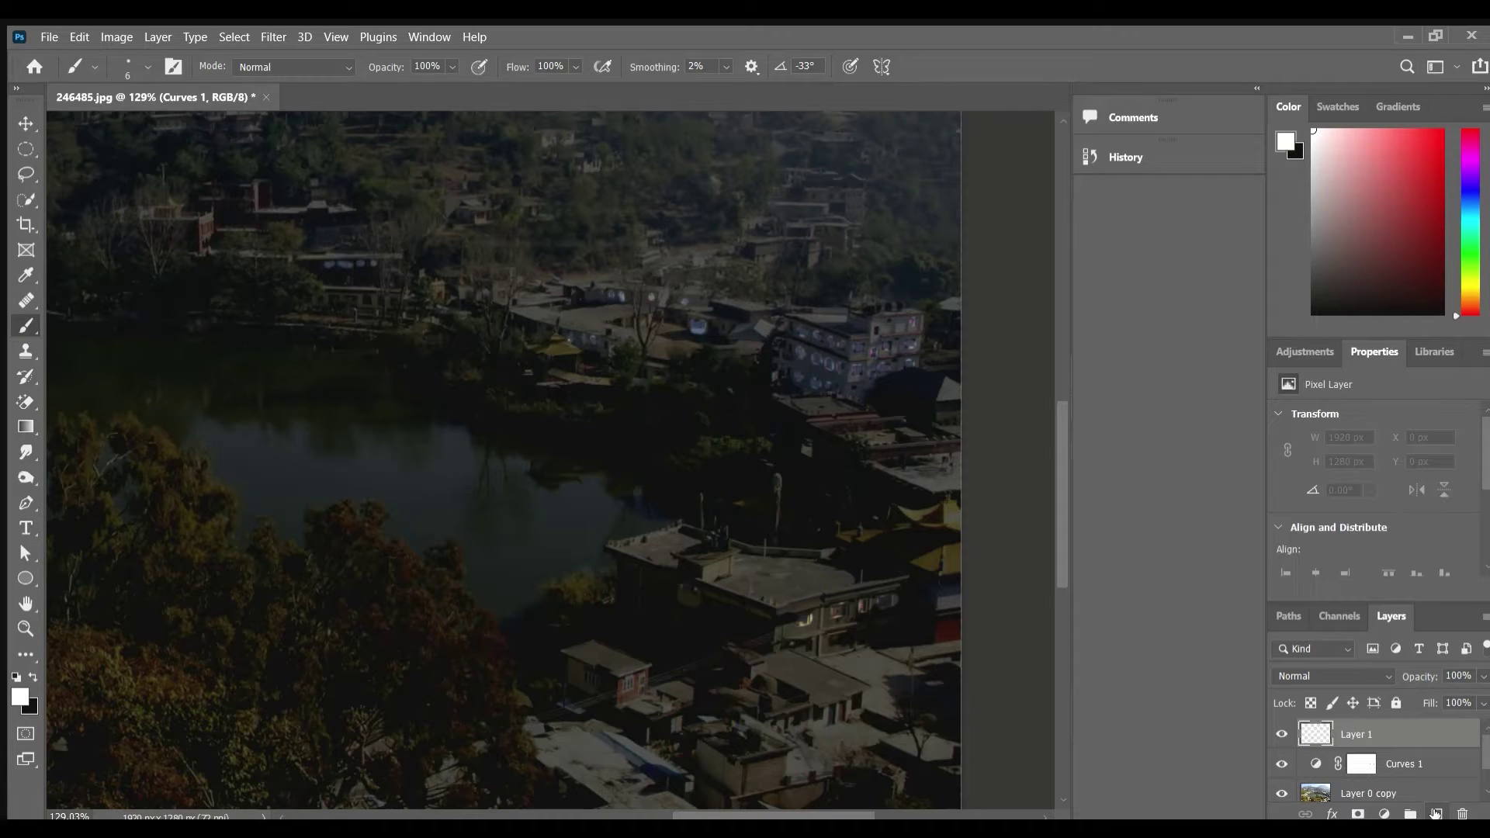
Step: Replace the empty Layer 1 with a yellow Solid Color fill layer above Curves 1
left_click(1435, 750, "alt")
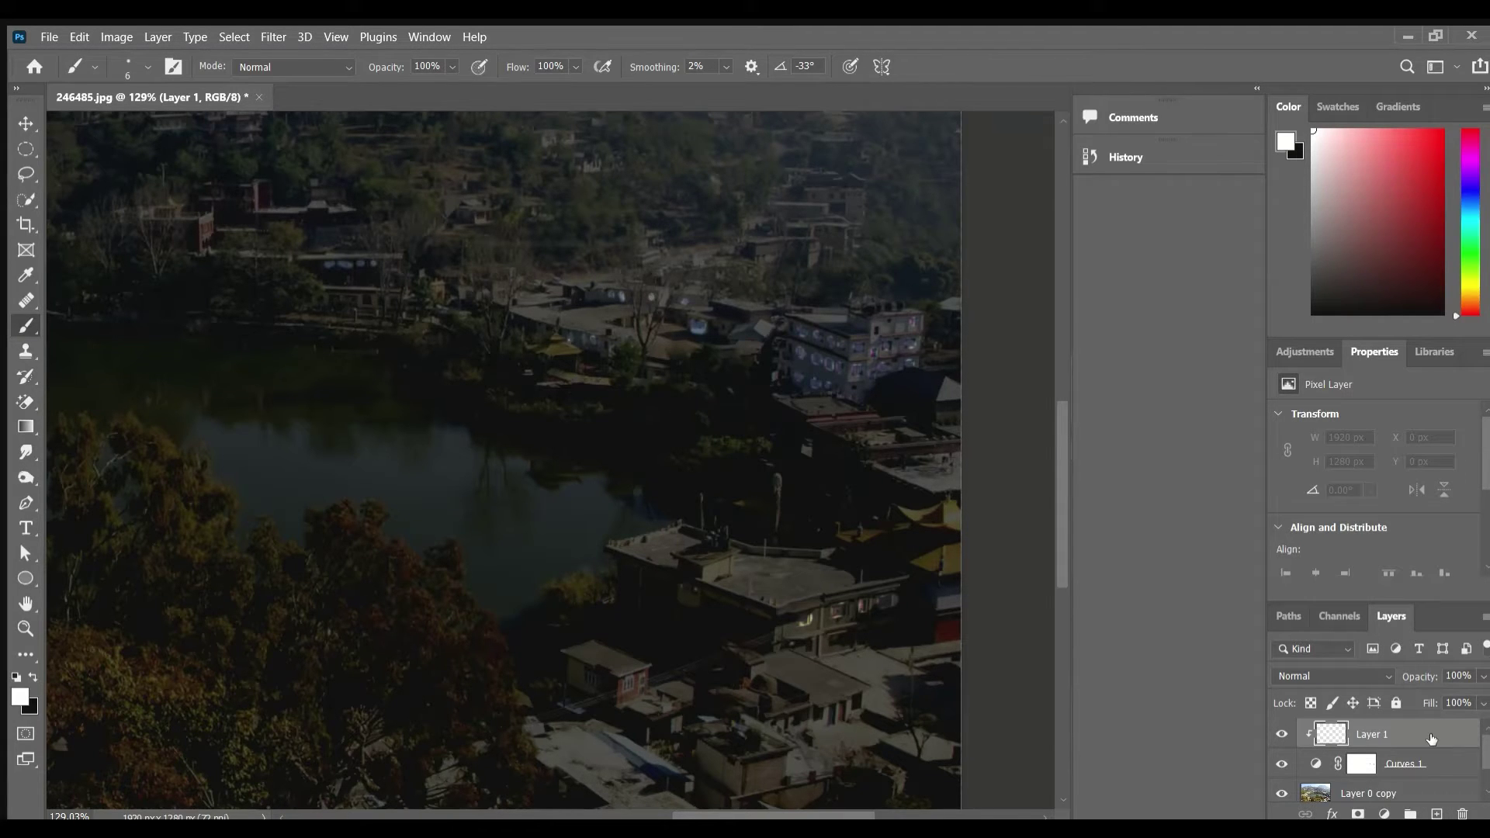
left_click_drag(1432, 738, 1462, 812)
left_click(1384, 813)
left_click(1404, 450)
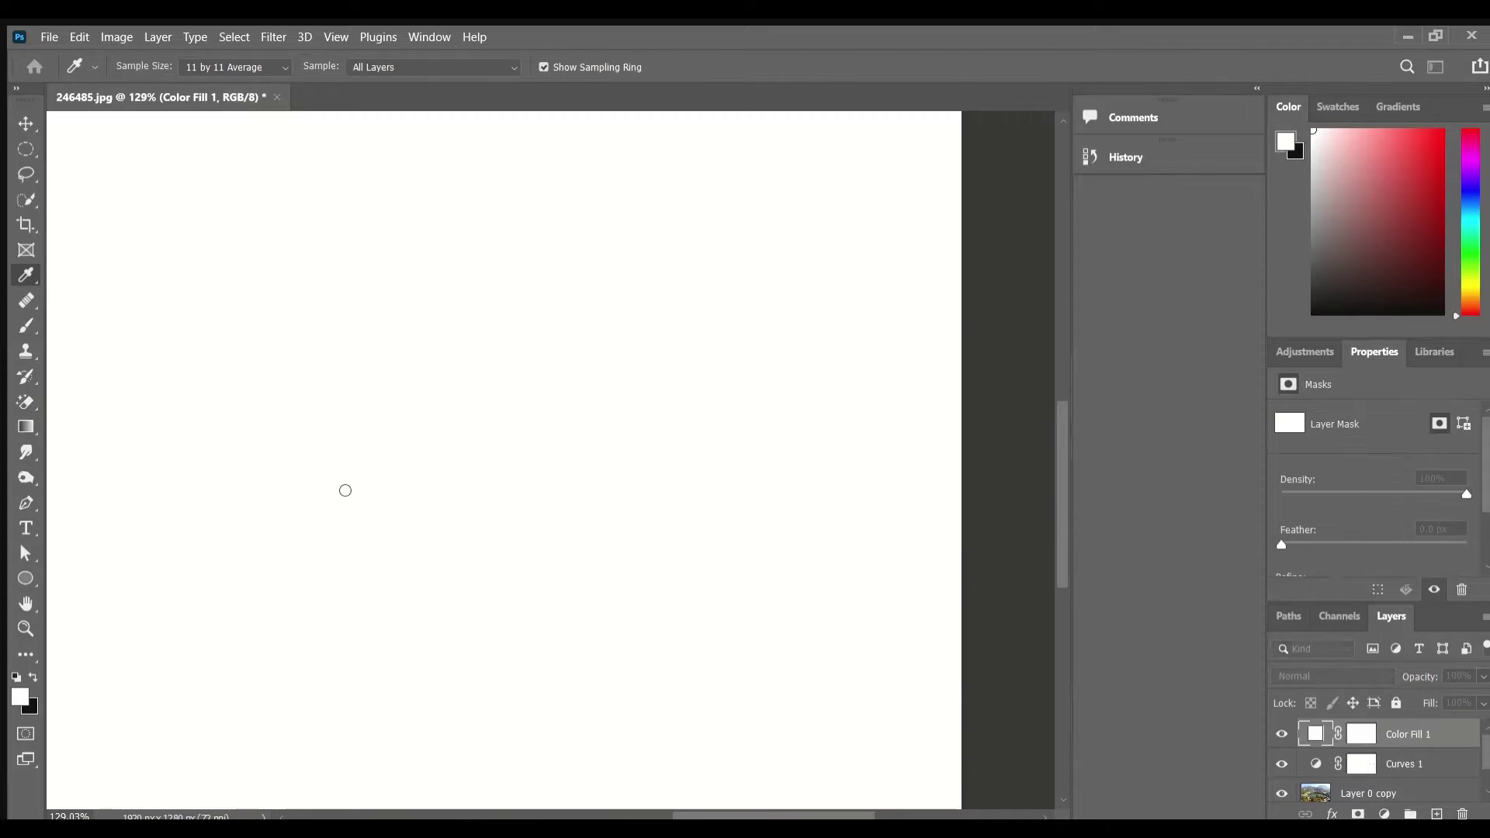
key("b")
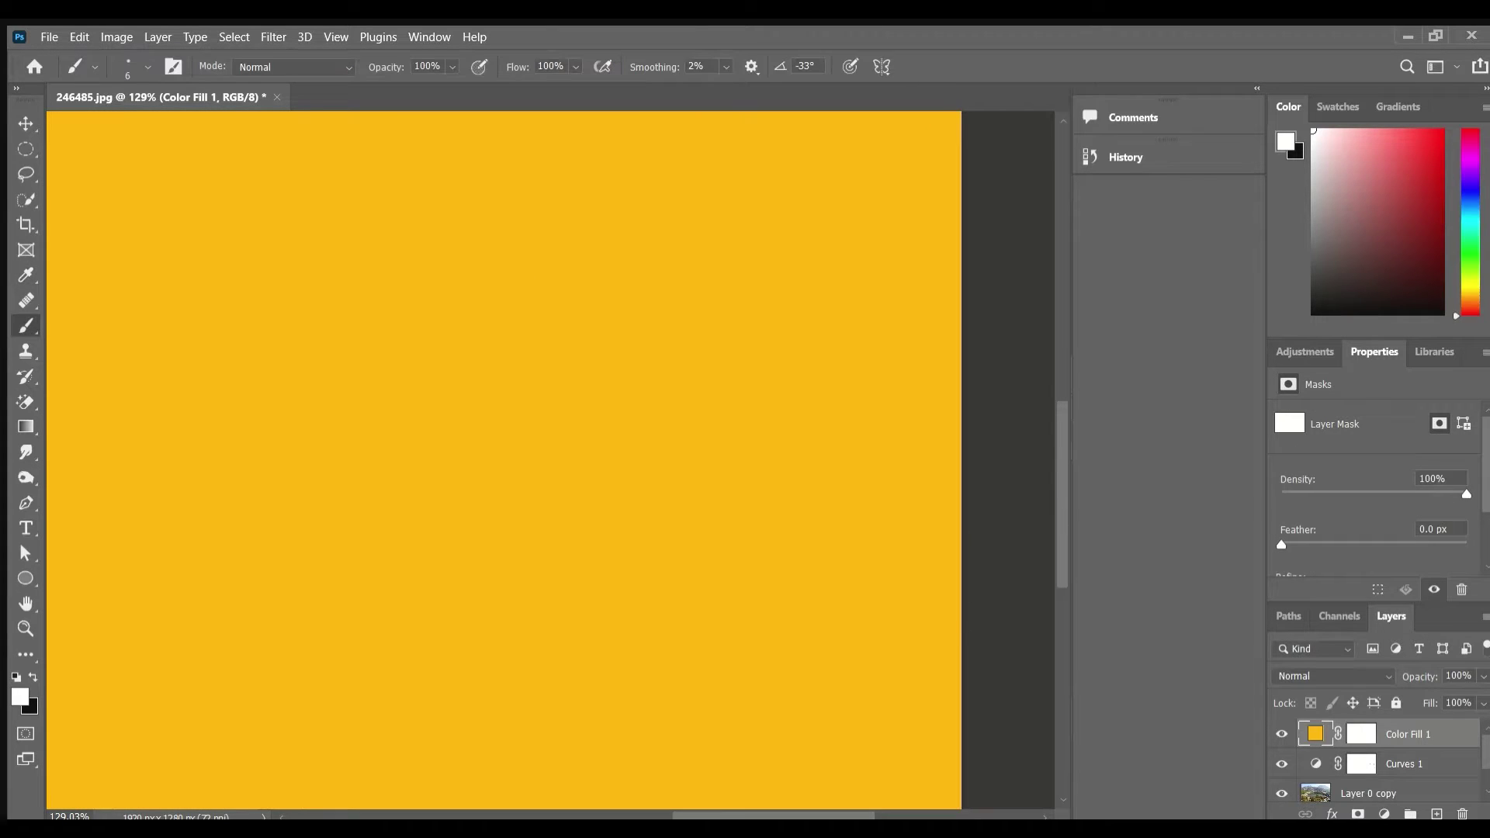
left_click(1420, 749, "alt")
left_click(1422, 747, "alt")
Step: Set the Color Fill 1 layer's blend mode to Overlay
scroll(1332, 676, "down", 7)
scroll(1332, 676, "down", 19)
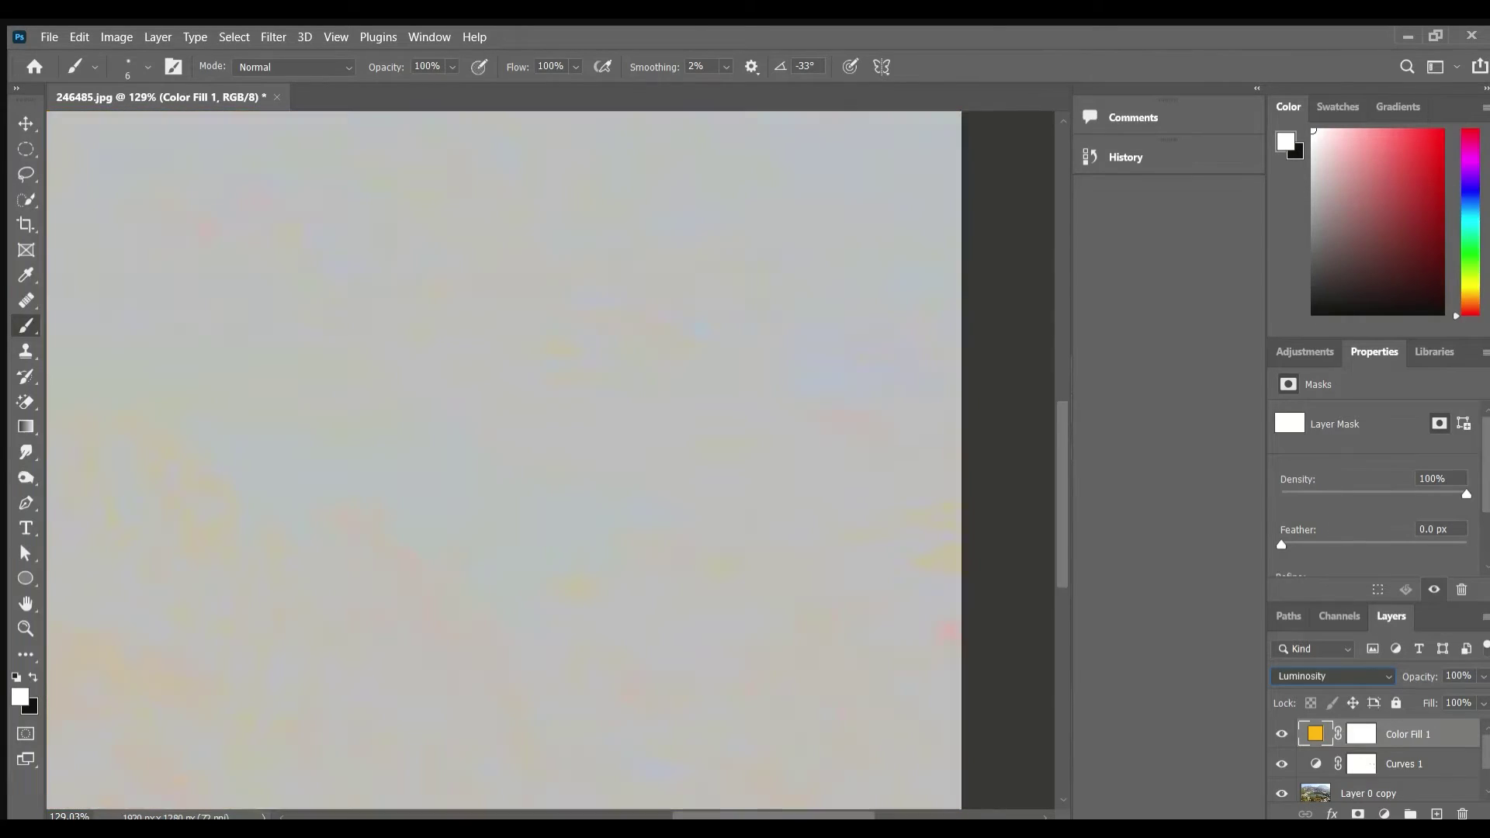
scroll(1332, 676, "down", 3)
scroll(1331, 676, "down", 3)
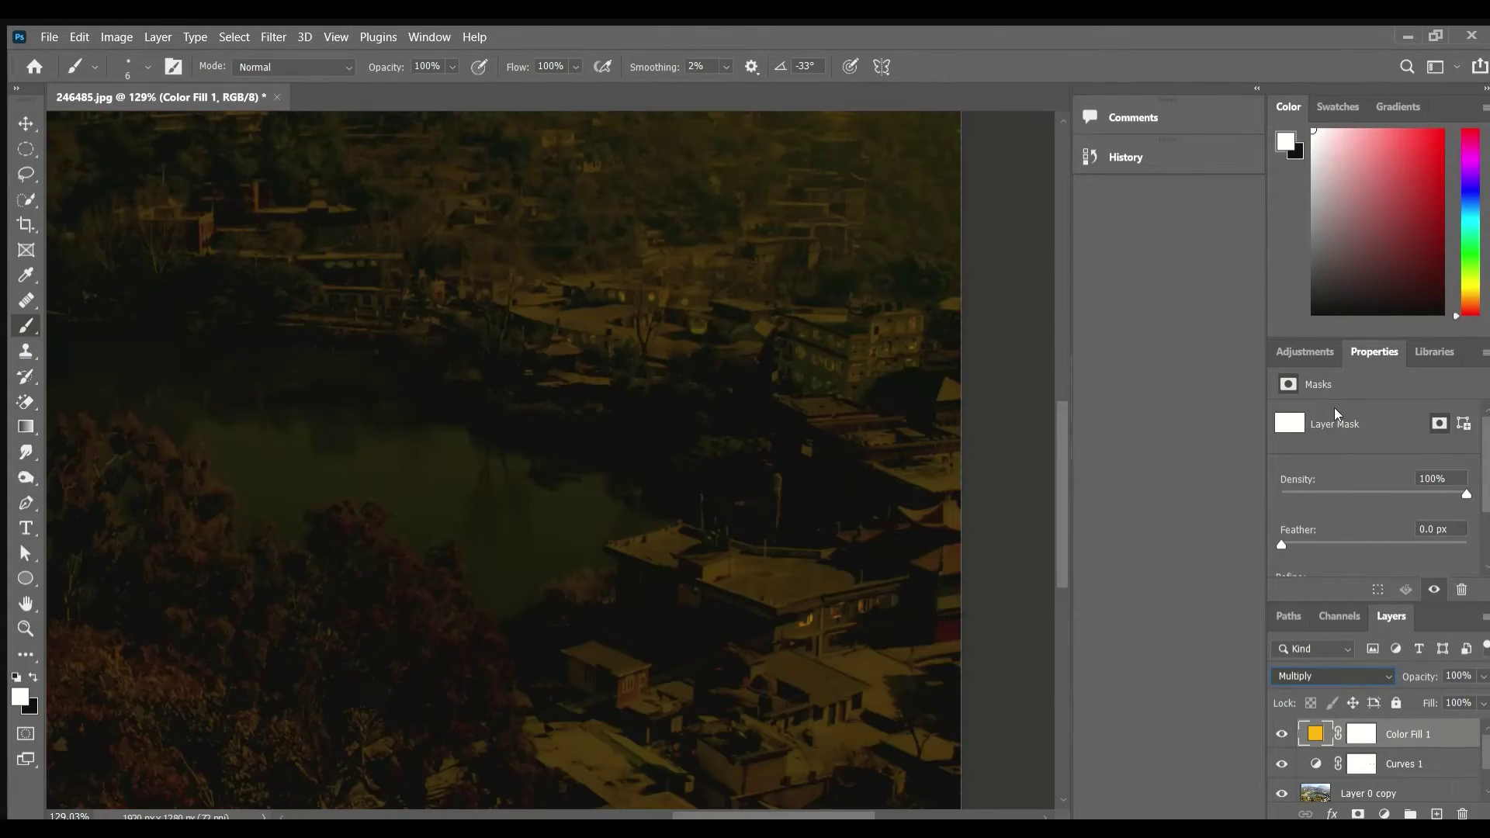
scroll(1332, 676, "down", 4)
scroll(1332, 676, "down", 3)
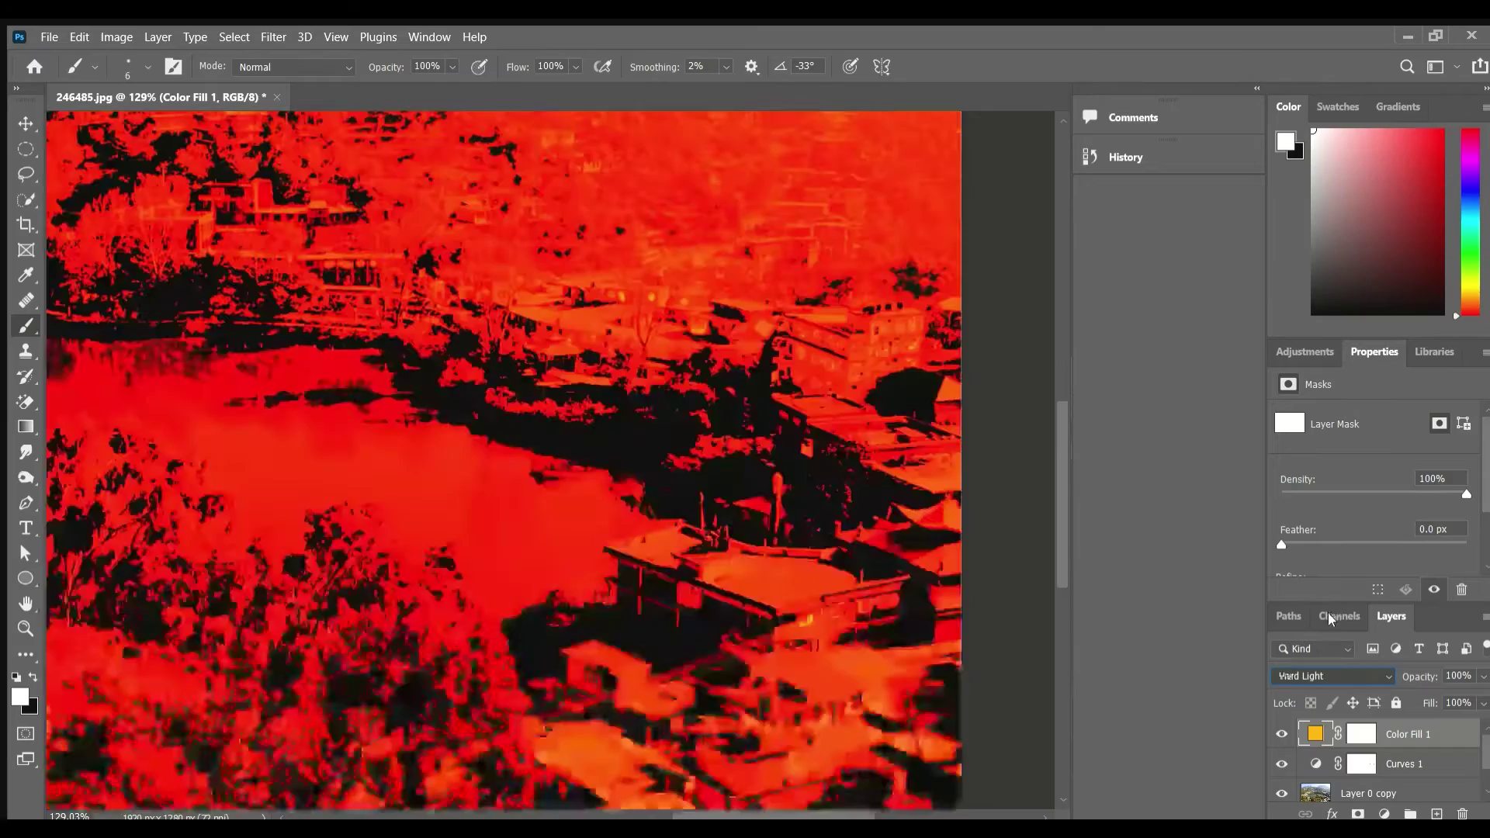
scroll(1328, 612, "down", 3)
scroll(1333, 650, "up", 6)
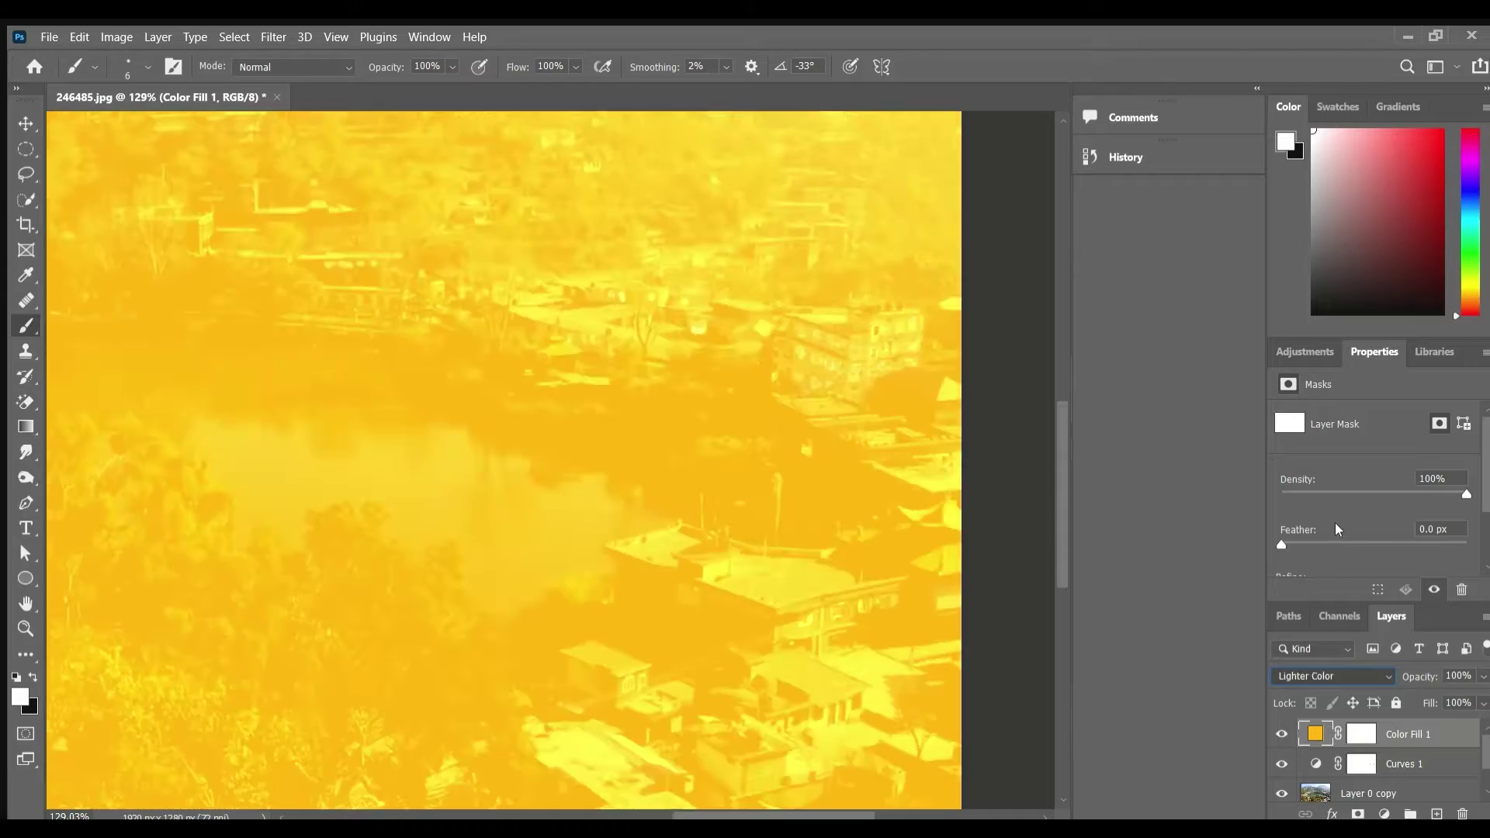
scroll(1335, 523, "up", 3)
scroll(1335, 562, "down", 4)
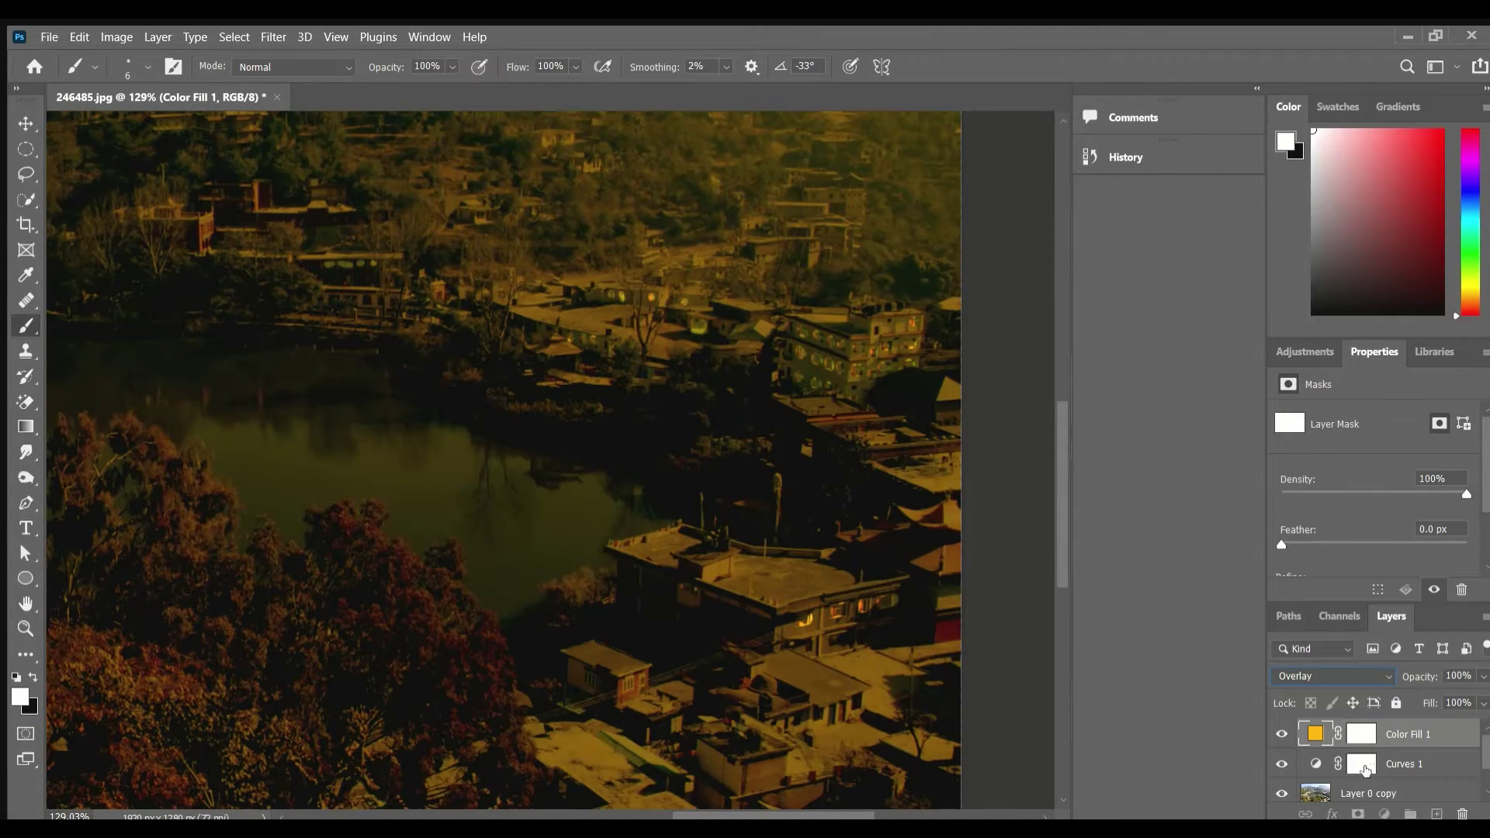
Step: Invert the Curves 1 mask and restore it, then duplicate the Curves 1 adjustment
left_click(1364, 766)
key("ctrl+i")
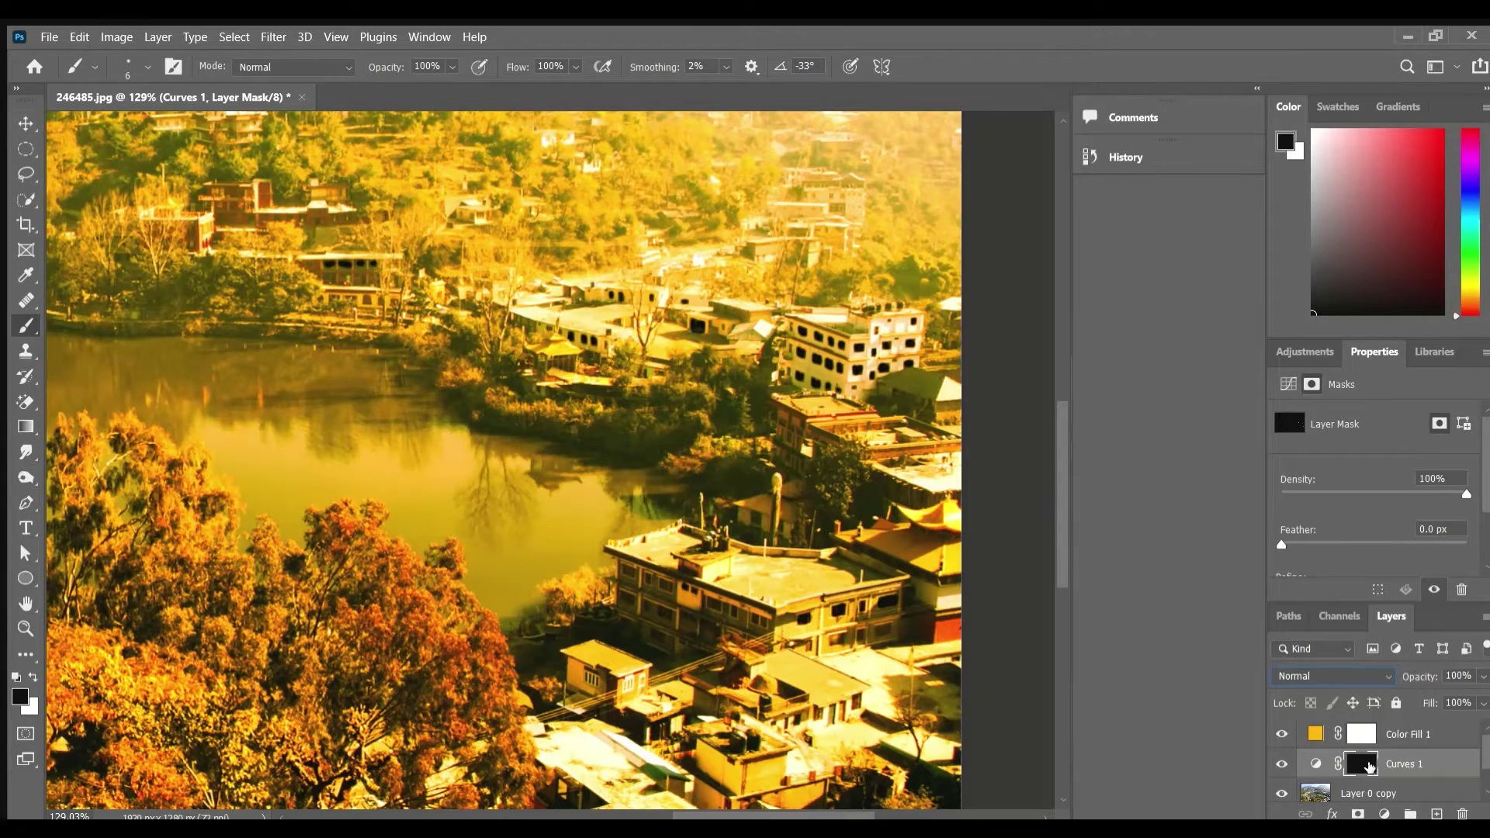
key("ctrl+i")
left_click(1362, 735)
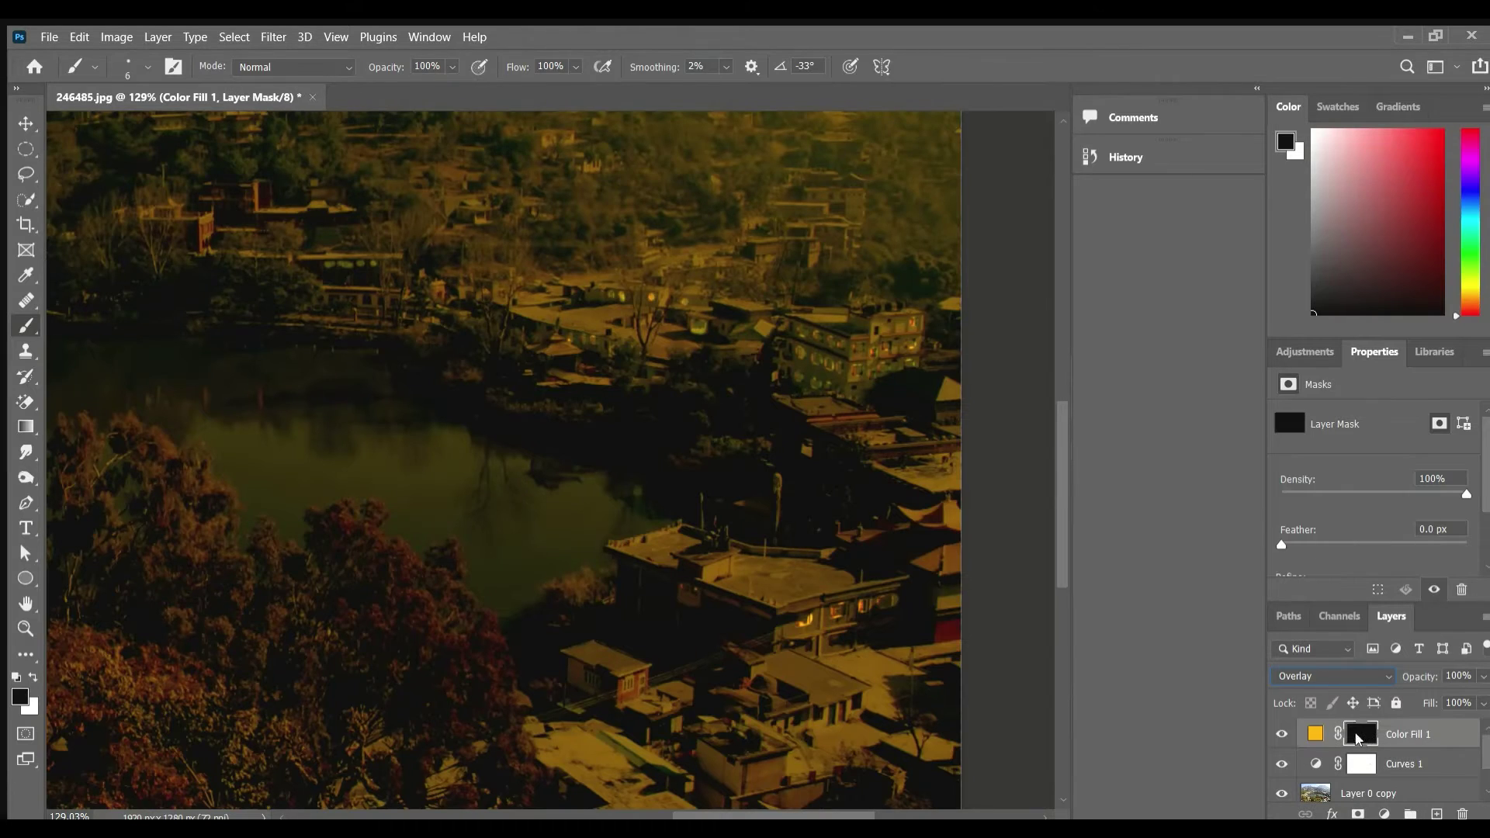
left_click(1364, 764)
key("ctrl+j")
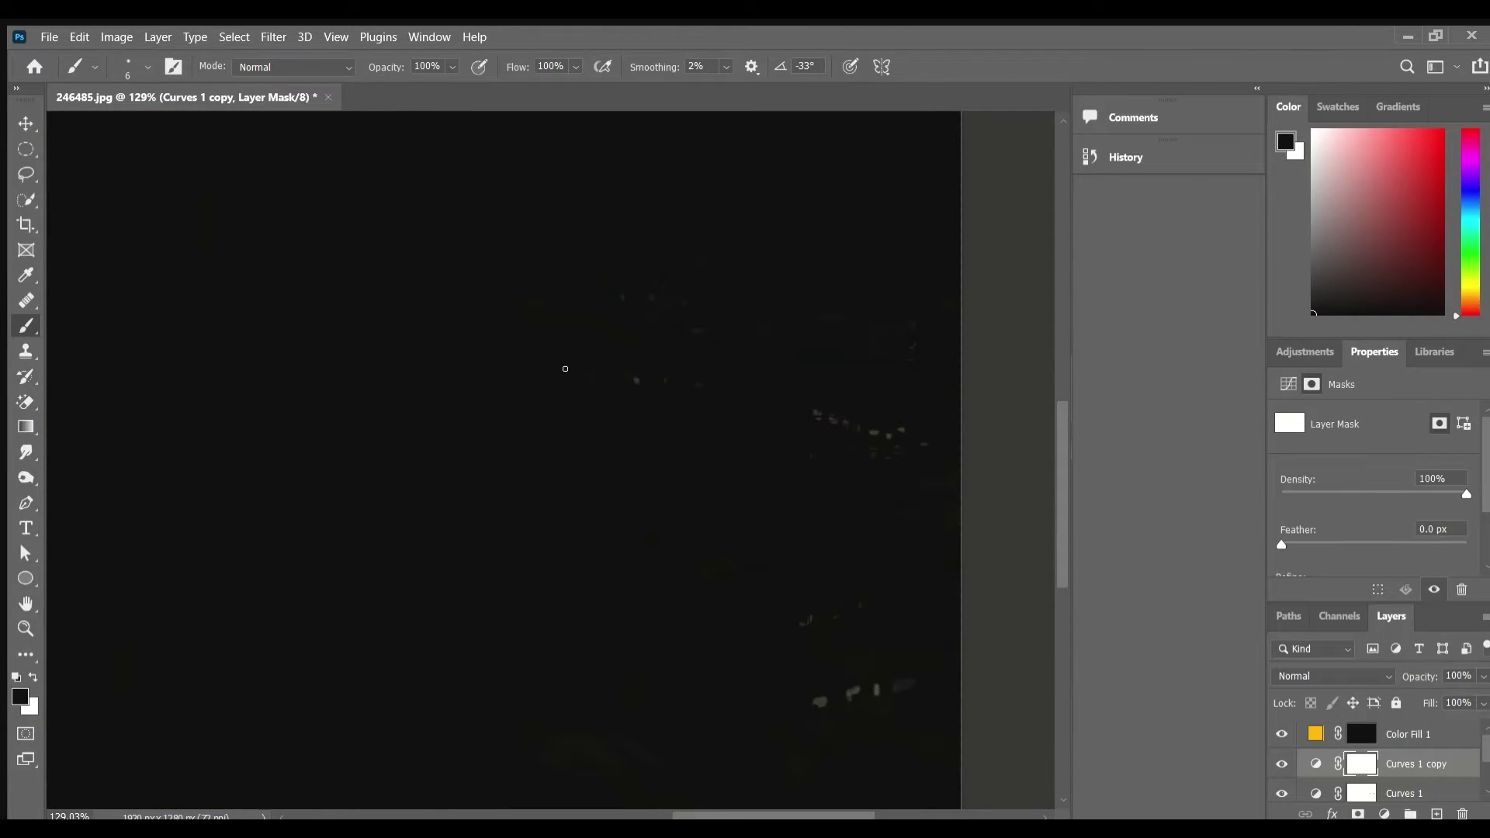
left_click_drag(564, 369, 701, 526)
scroll(811, 436, "down", 3)
scroll(807, 436, "up", 2)
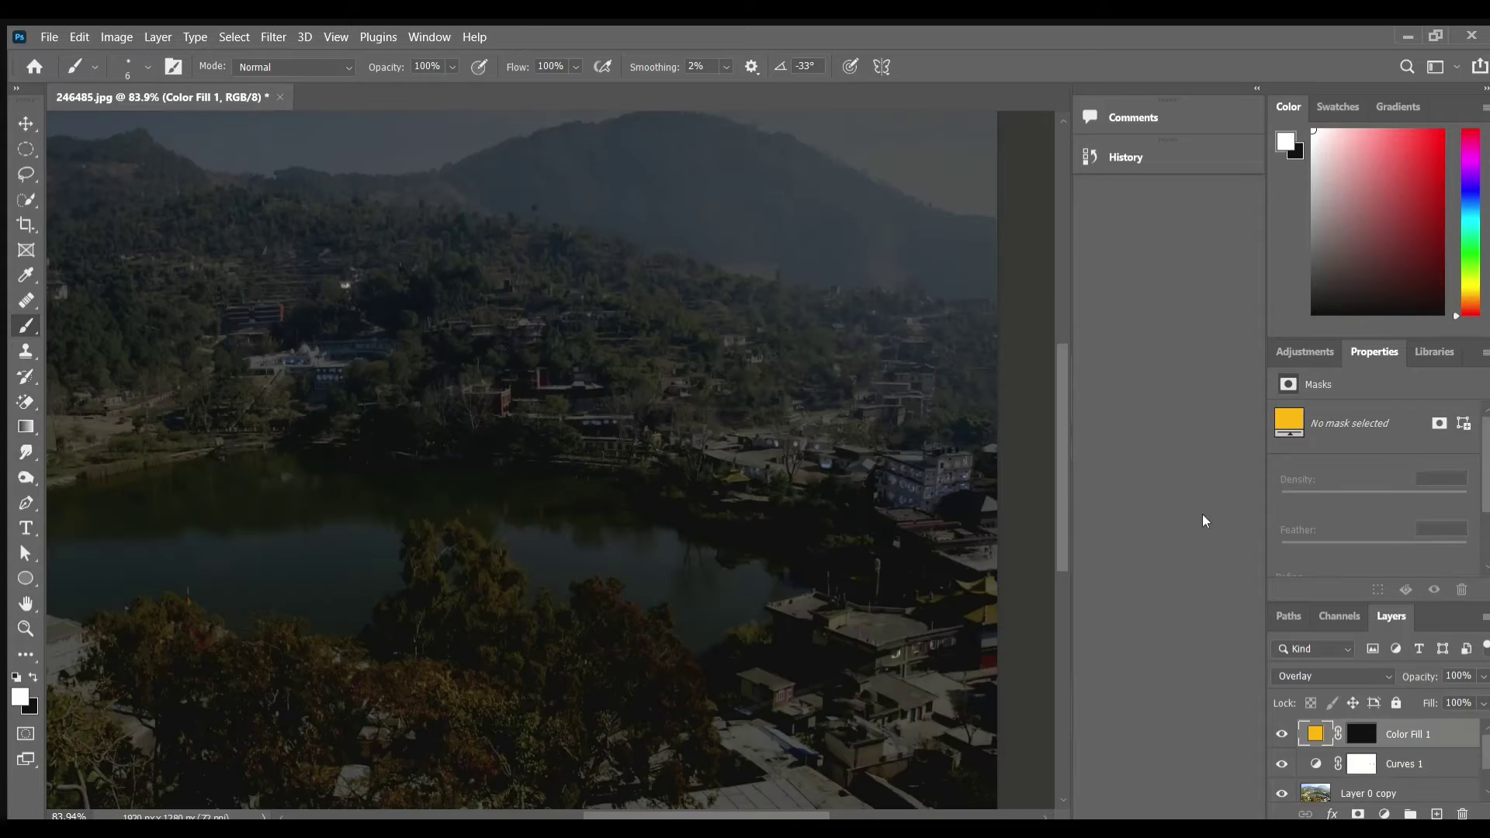
Step: Target the Color Fill 1 layer mask with white as the painting colour
scroll(819, 497, "up", 2)
scroll(819, 497, "up", 2)
scroll(819, 497, "up", 5)
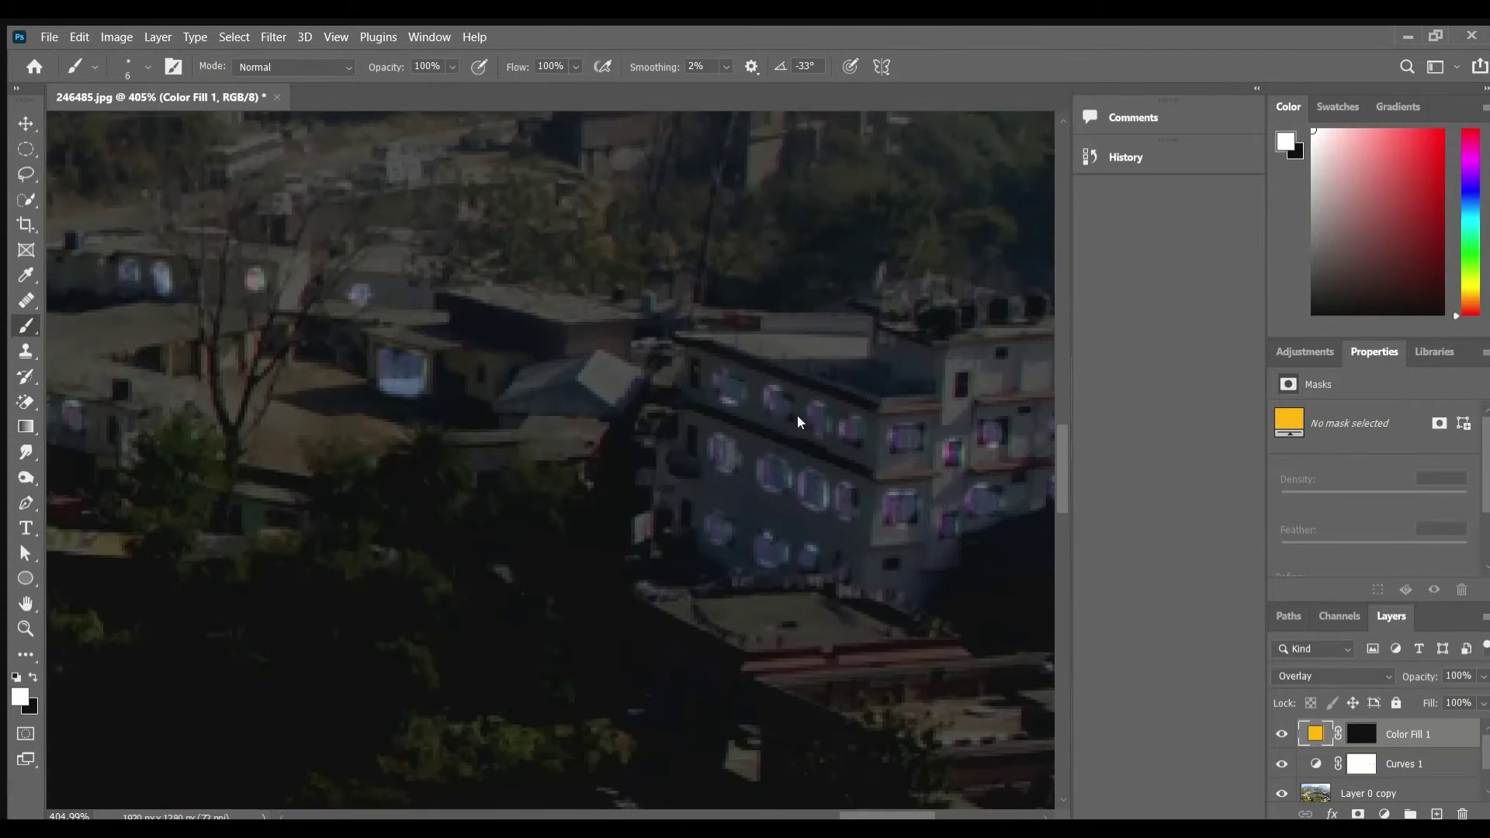
left_click(1361, 733)
key("x")
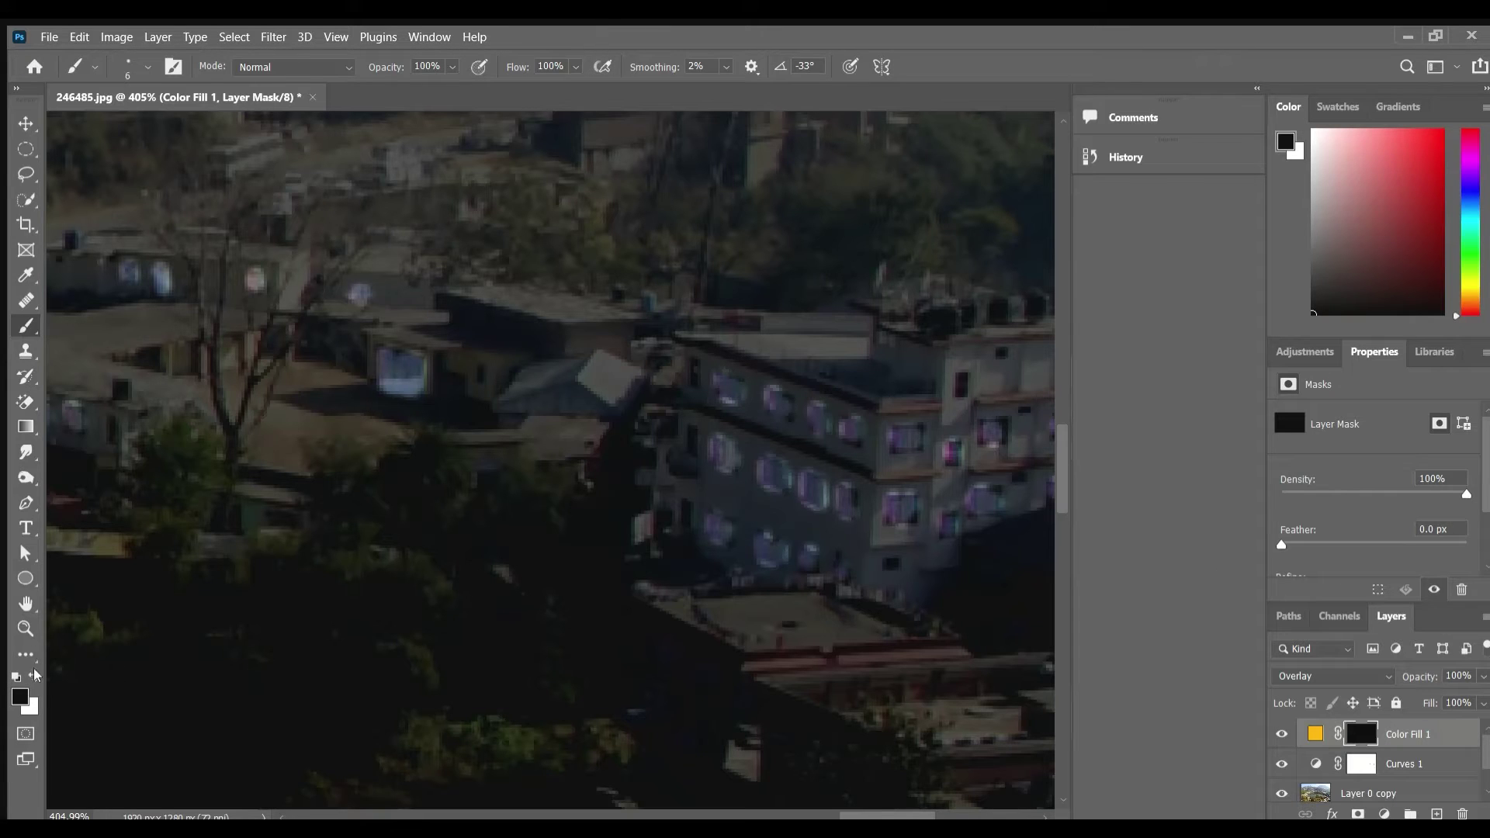
key("x")
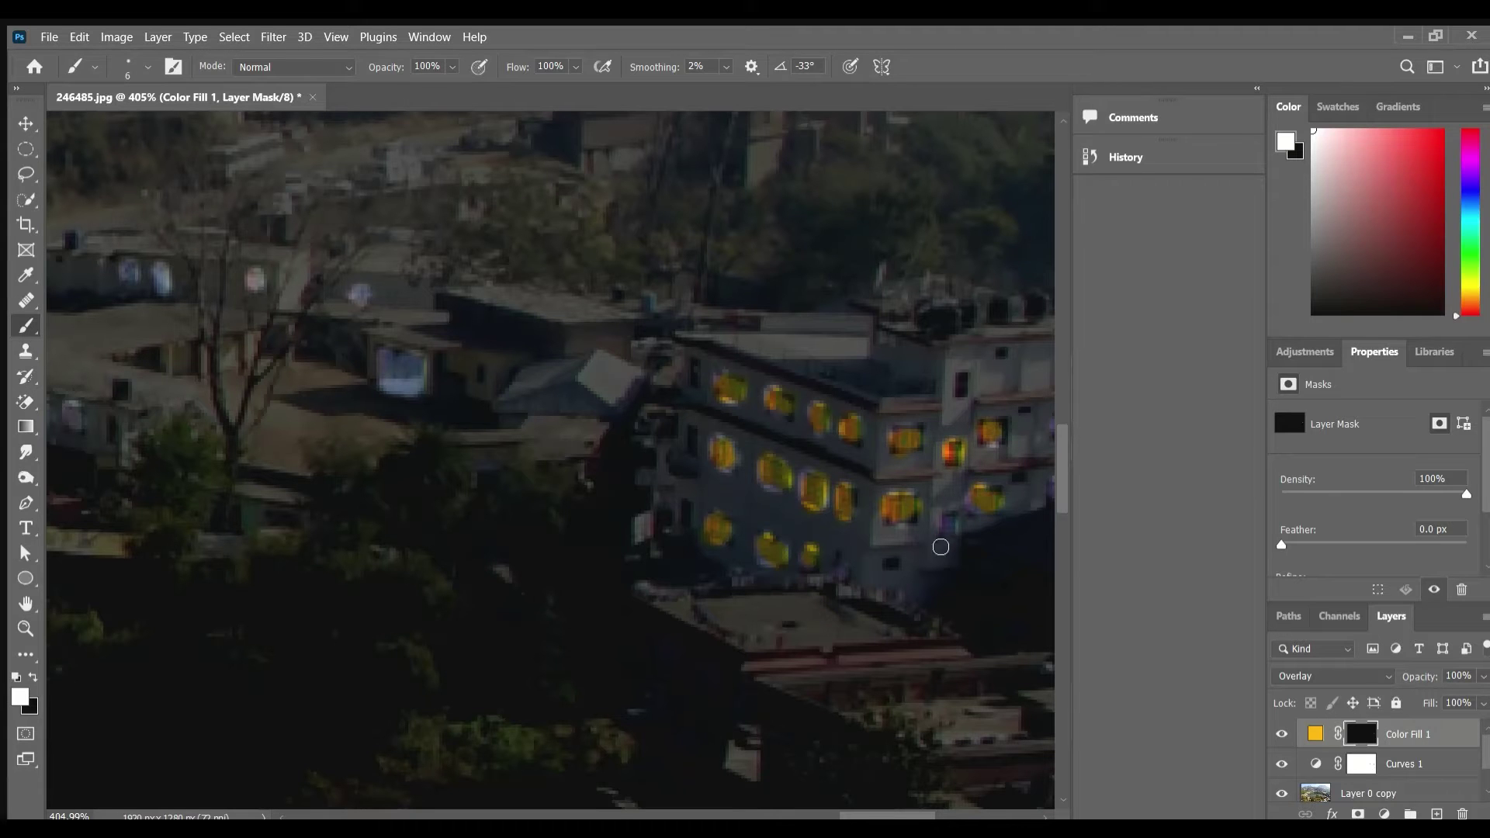
Step: Paint yellow window glow across town, moving on to the hillside buildings above the lake
scroll(892, 528, "down", 5)
mouse_move(732, 372)
left_mouse_down()
mouse_move(732, 485)
mouse_move(716, 476)
left_mouse_up()
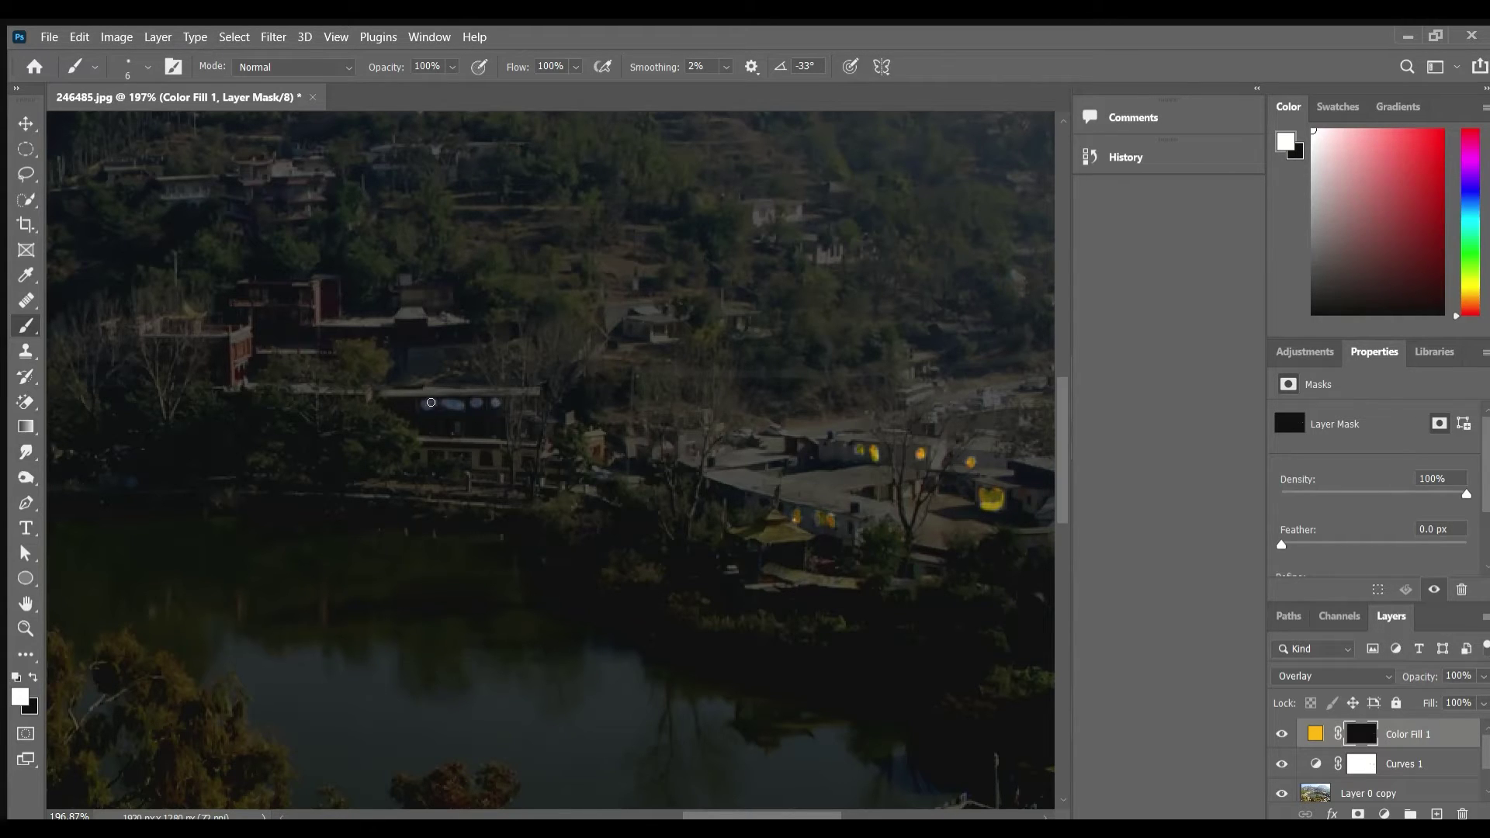
left_click_drag(454, 401, 682, 411)
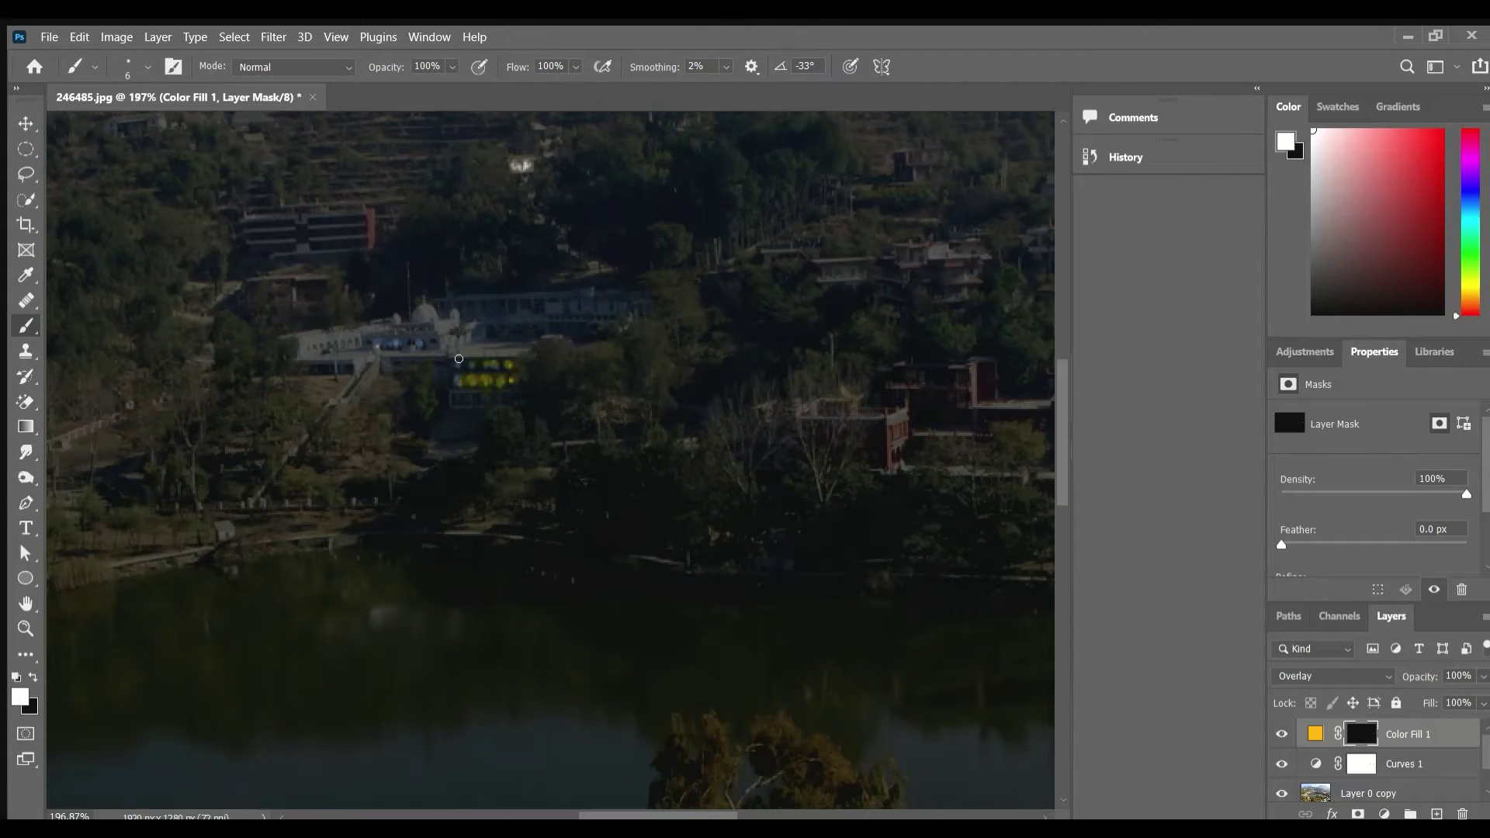
scroll(419, 345, "down", 3)
scroll(758, 533, "down", 2)
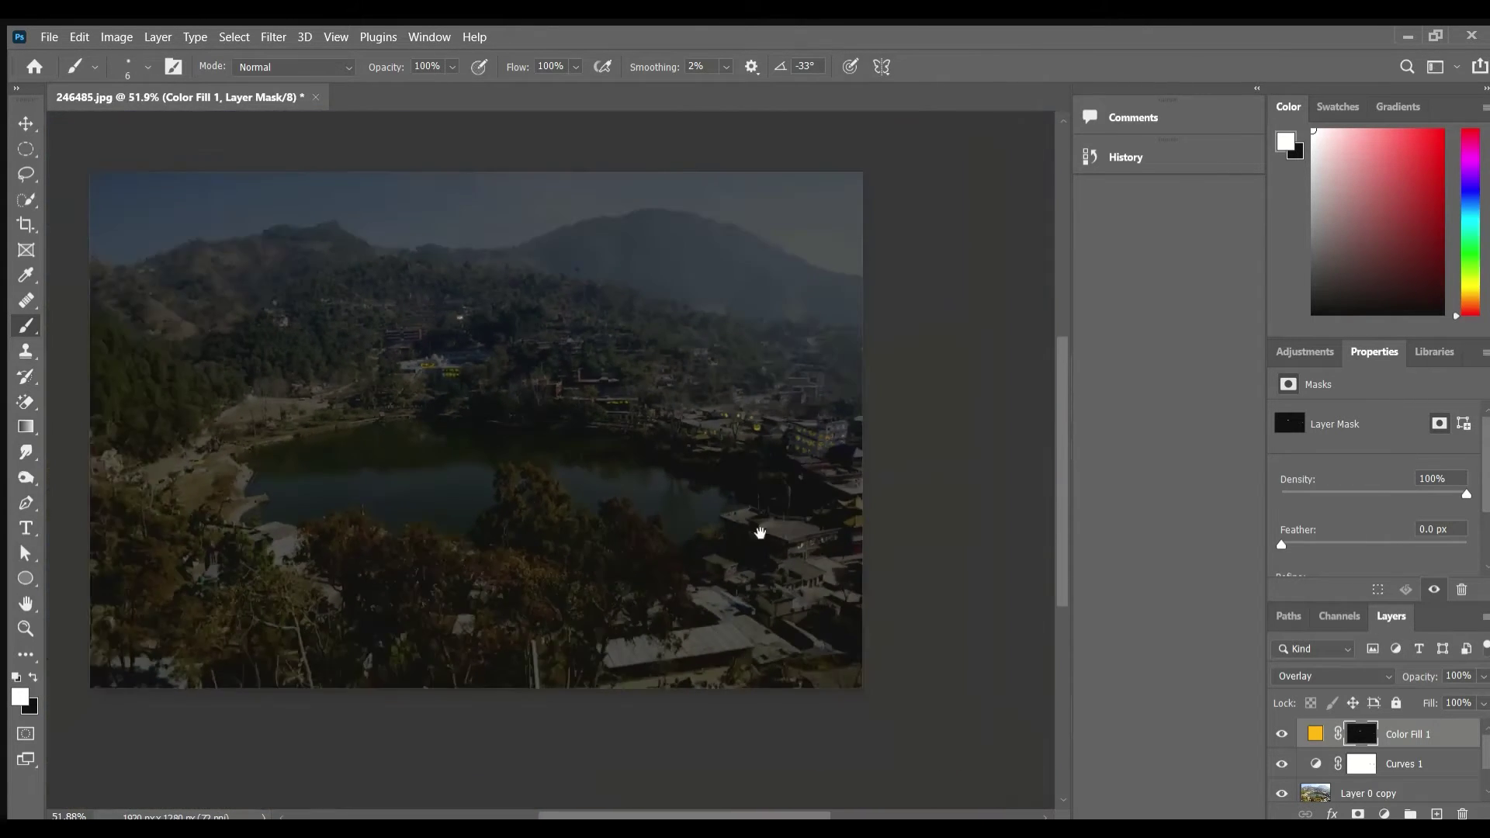
scroll(660, 505, "up", 2)
scroll(591, 476, "up", 3)
scroll(613, 505, "down", 2)
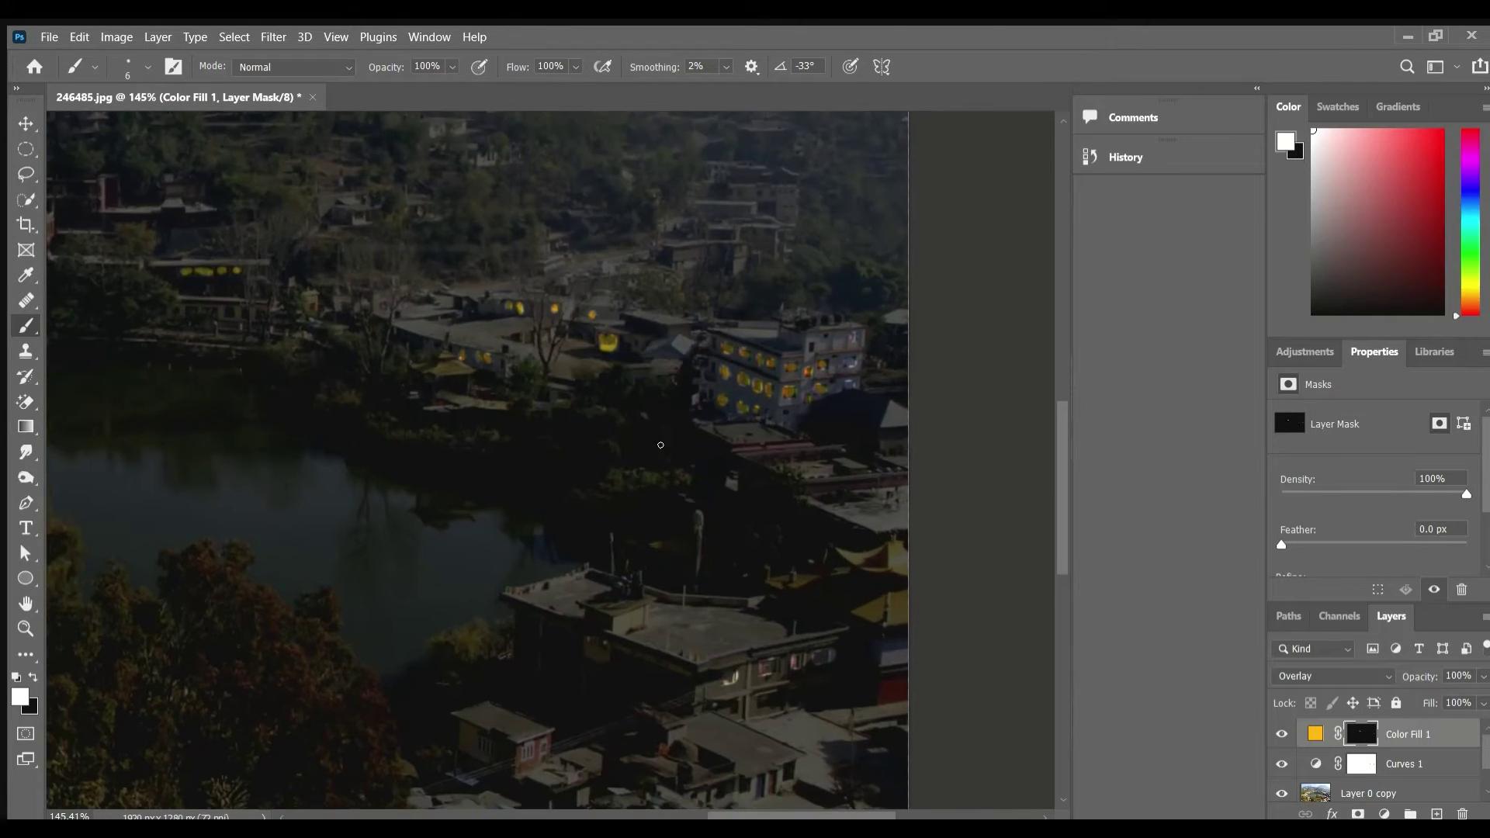
scroll(662, 446, "up", 4)
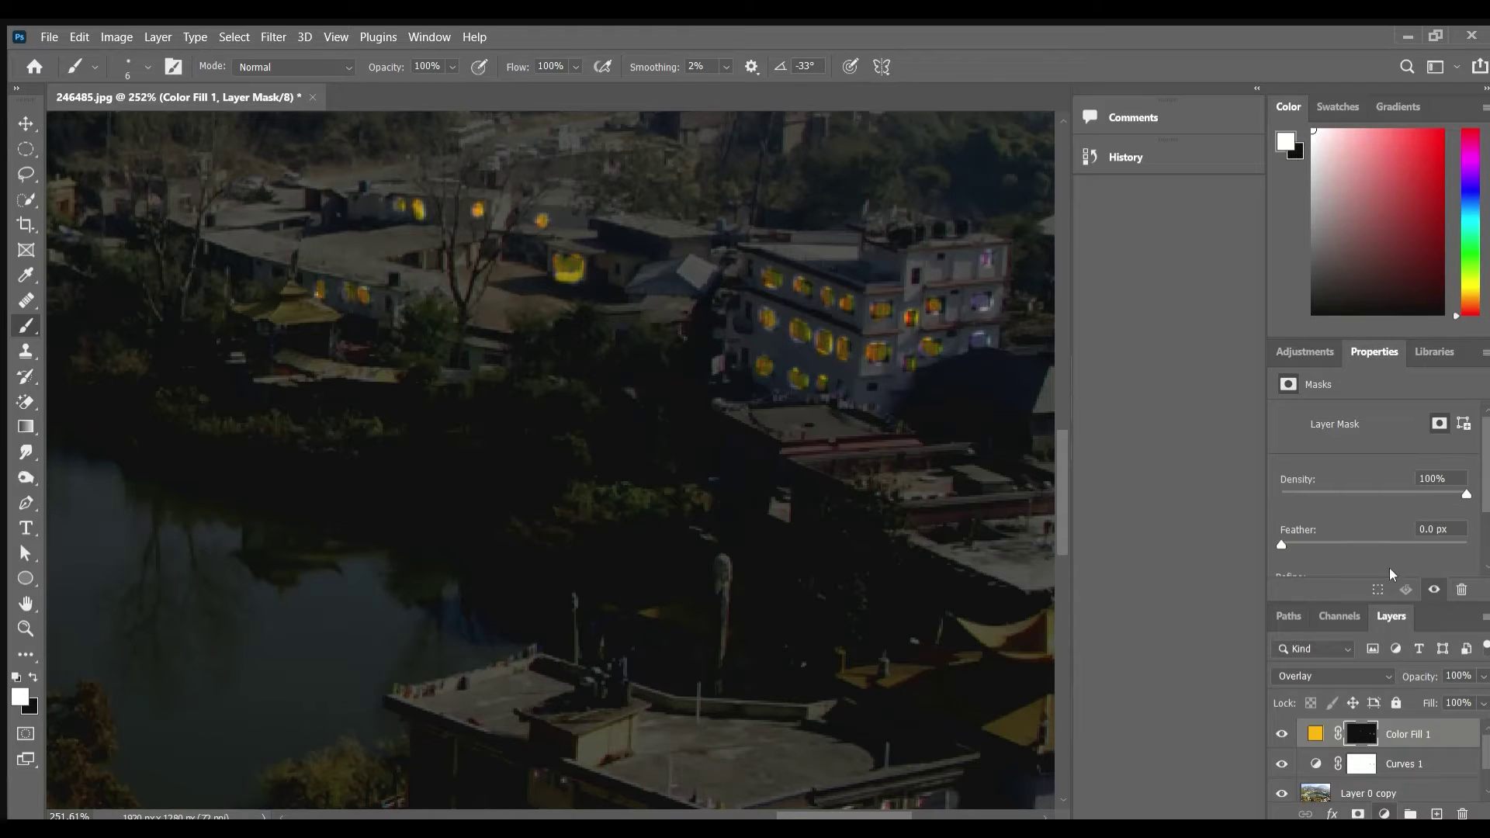
Step: Add a yellow Solid Color fill layer set to Overlay blending
key("Return")
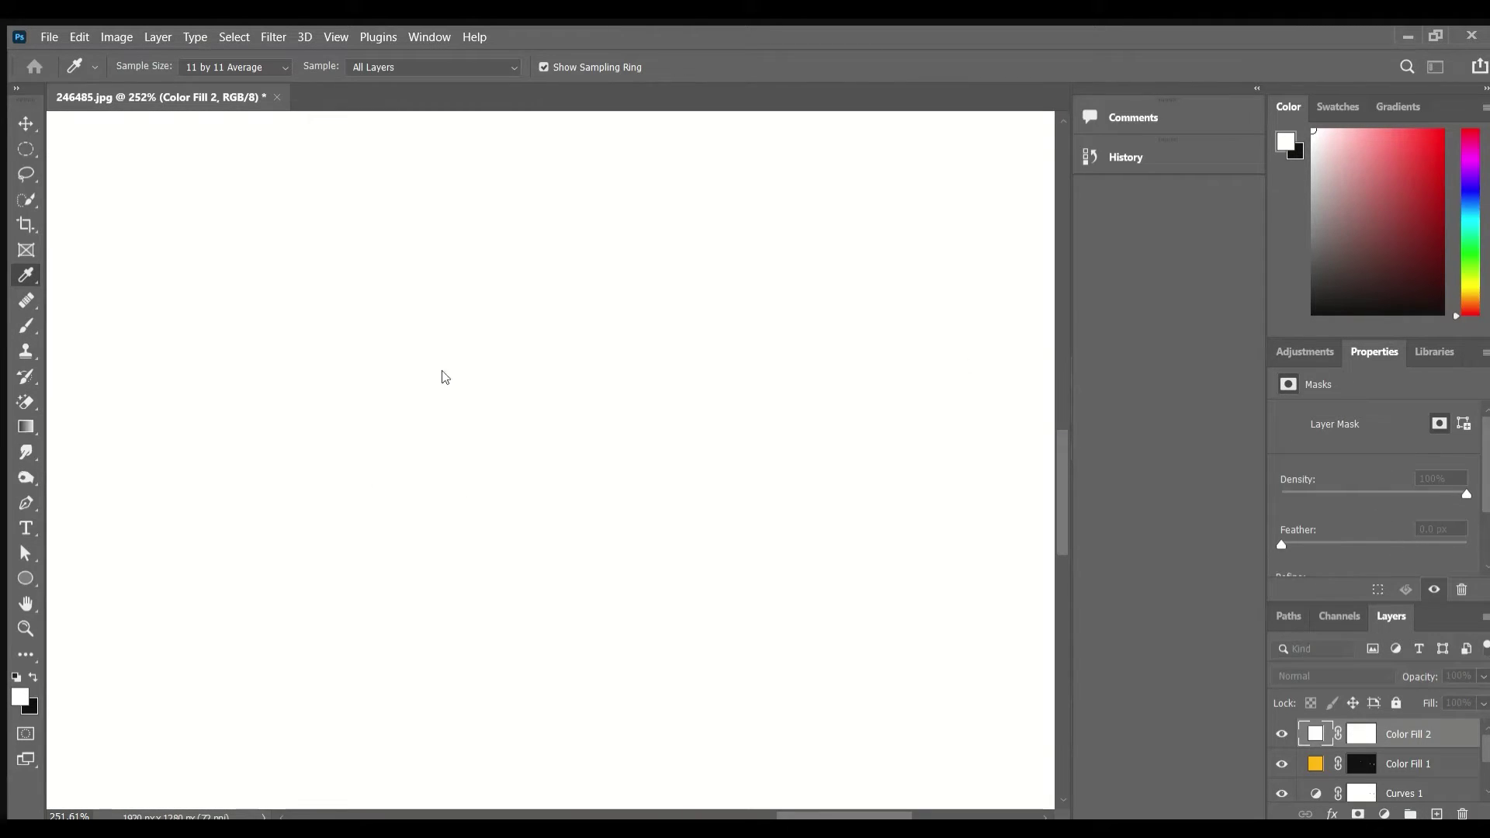
left_click(358, 299)
key("Return")
scroll(1319, 676, "down", 13)
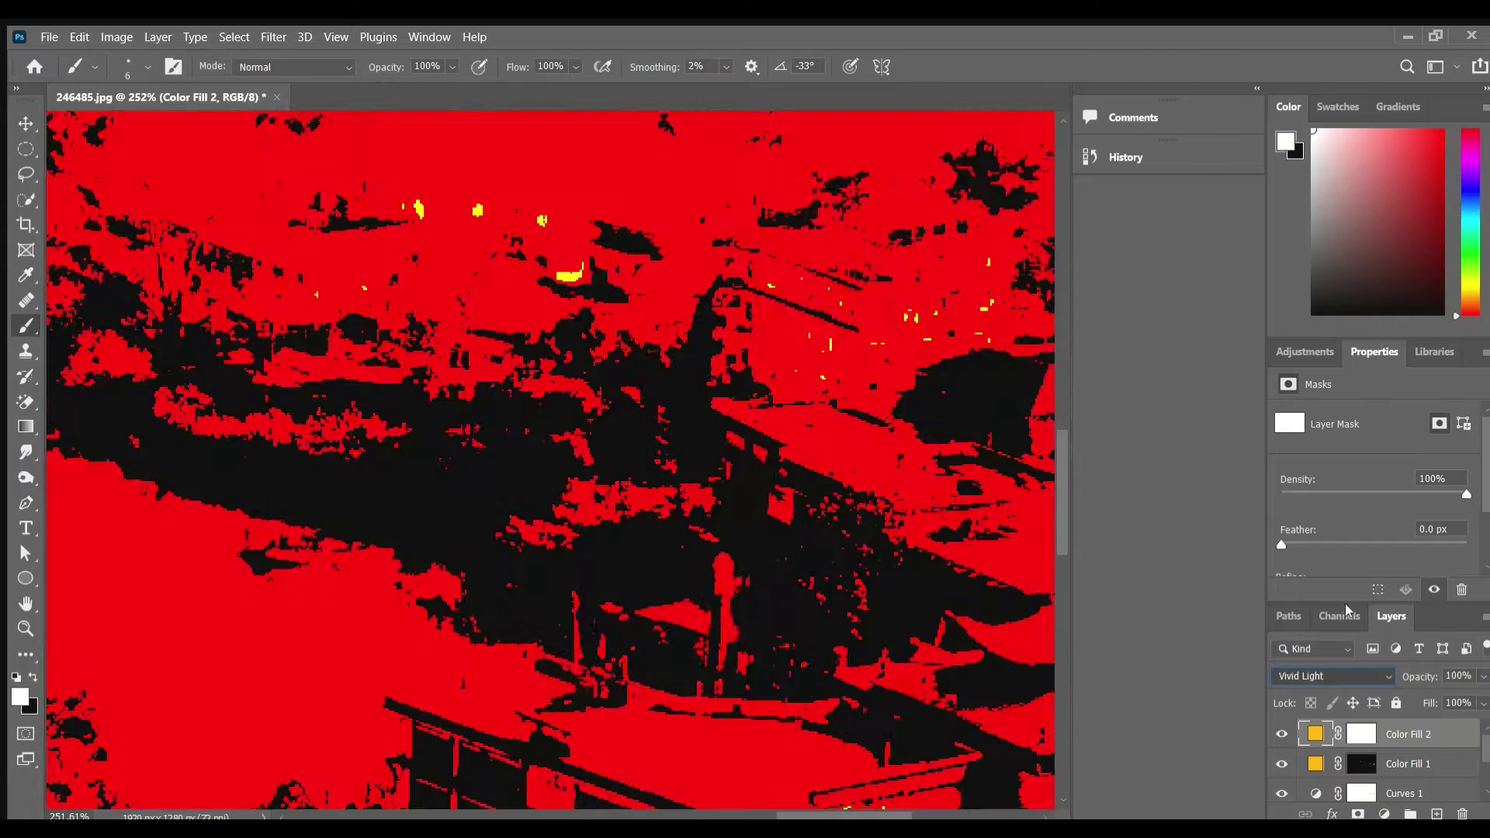
key("Up")
key("alt+shift+o")
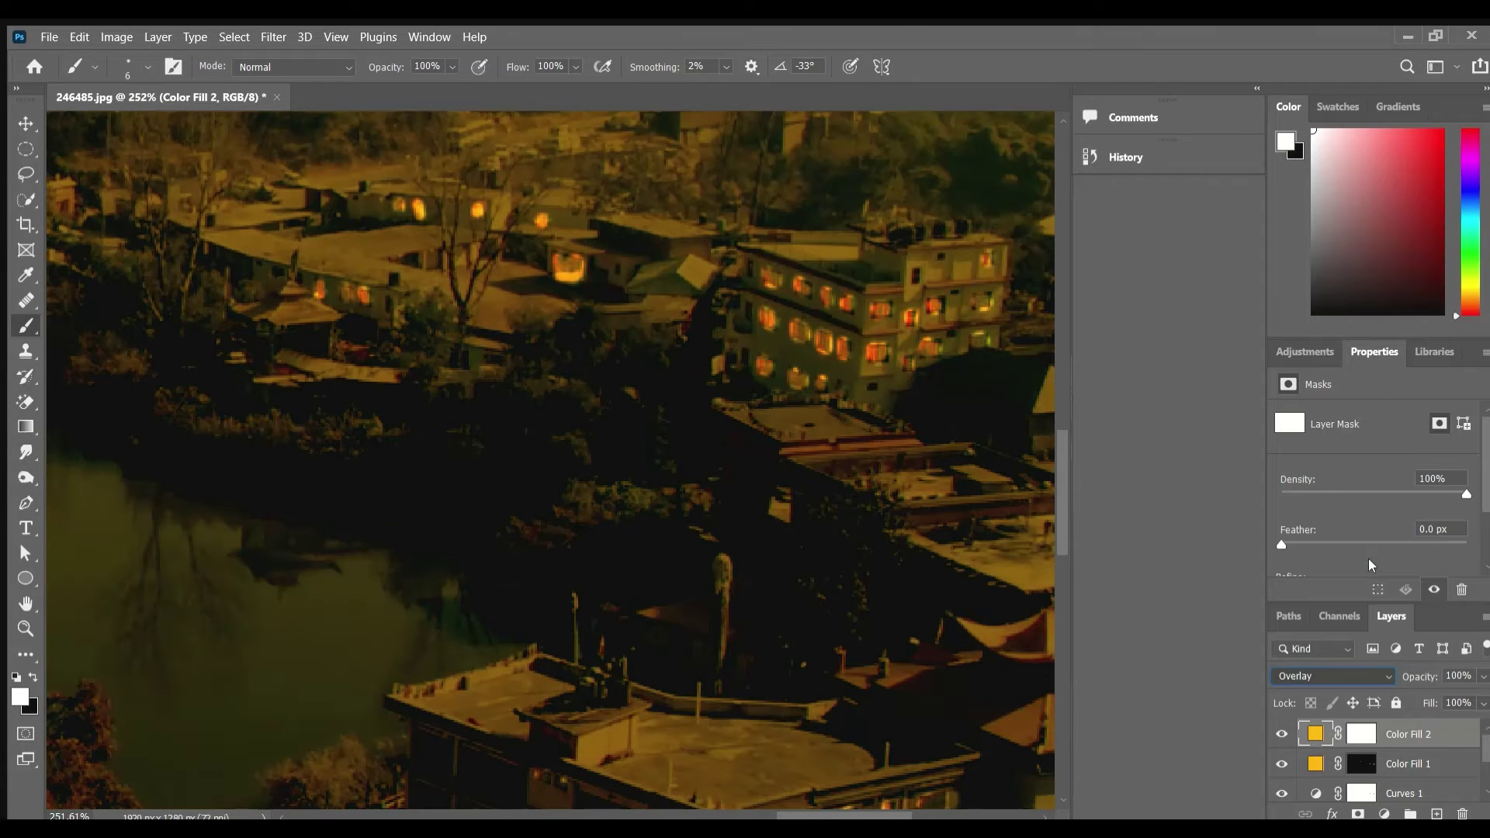
Step: Invert the new fill's mask and paint a warm glow onto the apartment building
left_click(1362, 734)
key("ctrl+i")
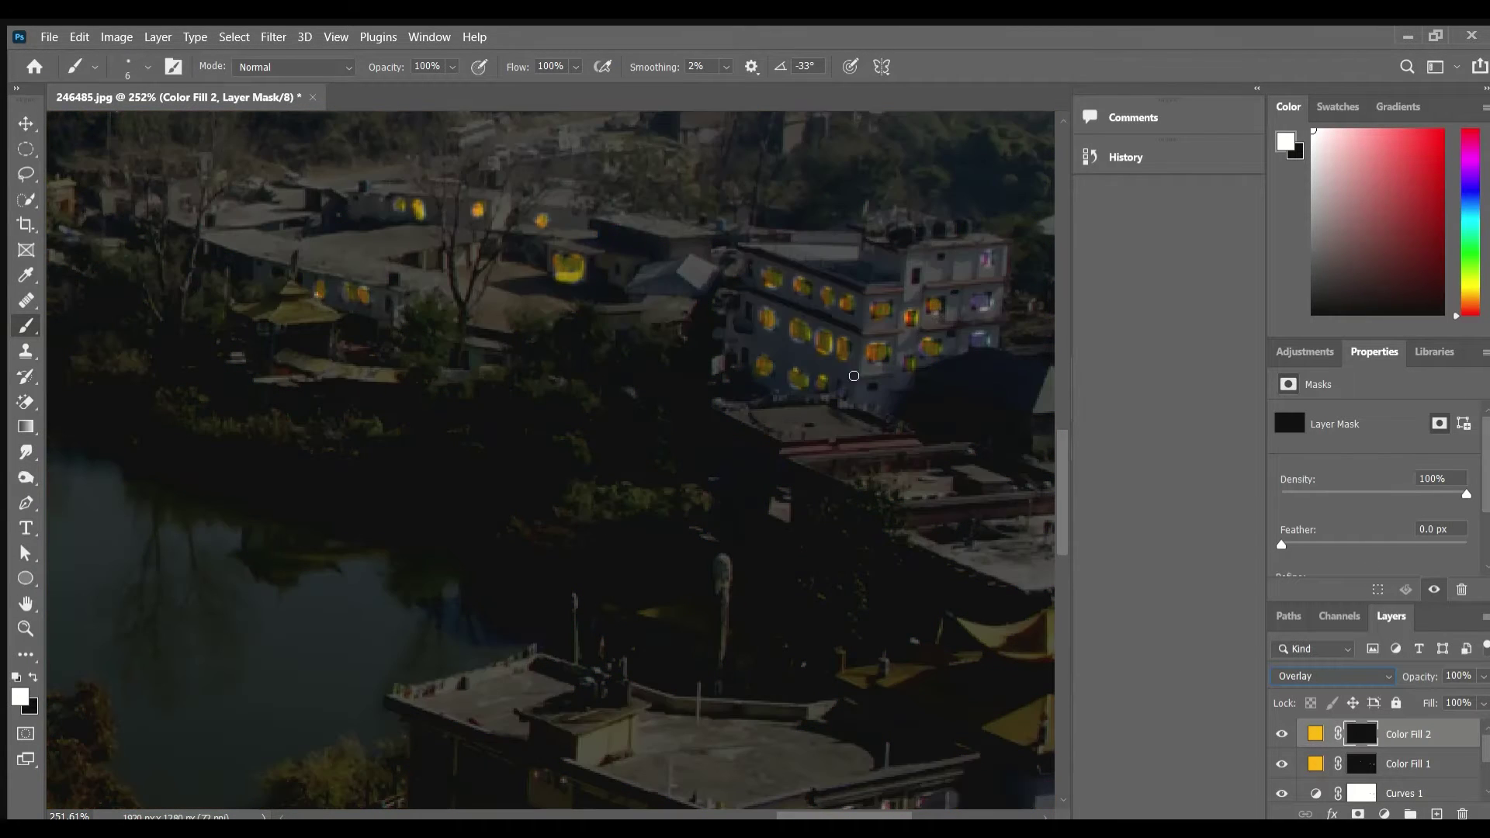
scroll(853, 375, "down", 3)
left_click_drag(808, 341, 1032, 465)
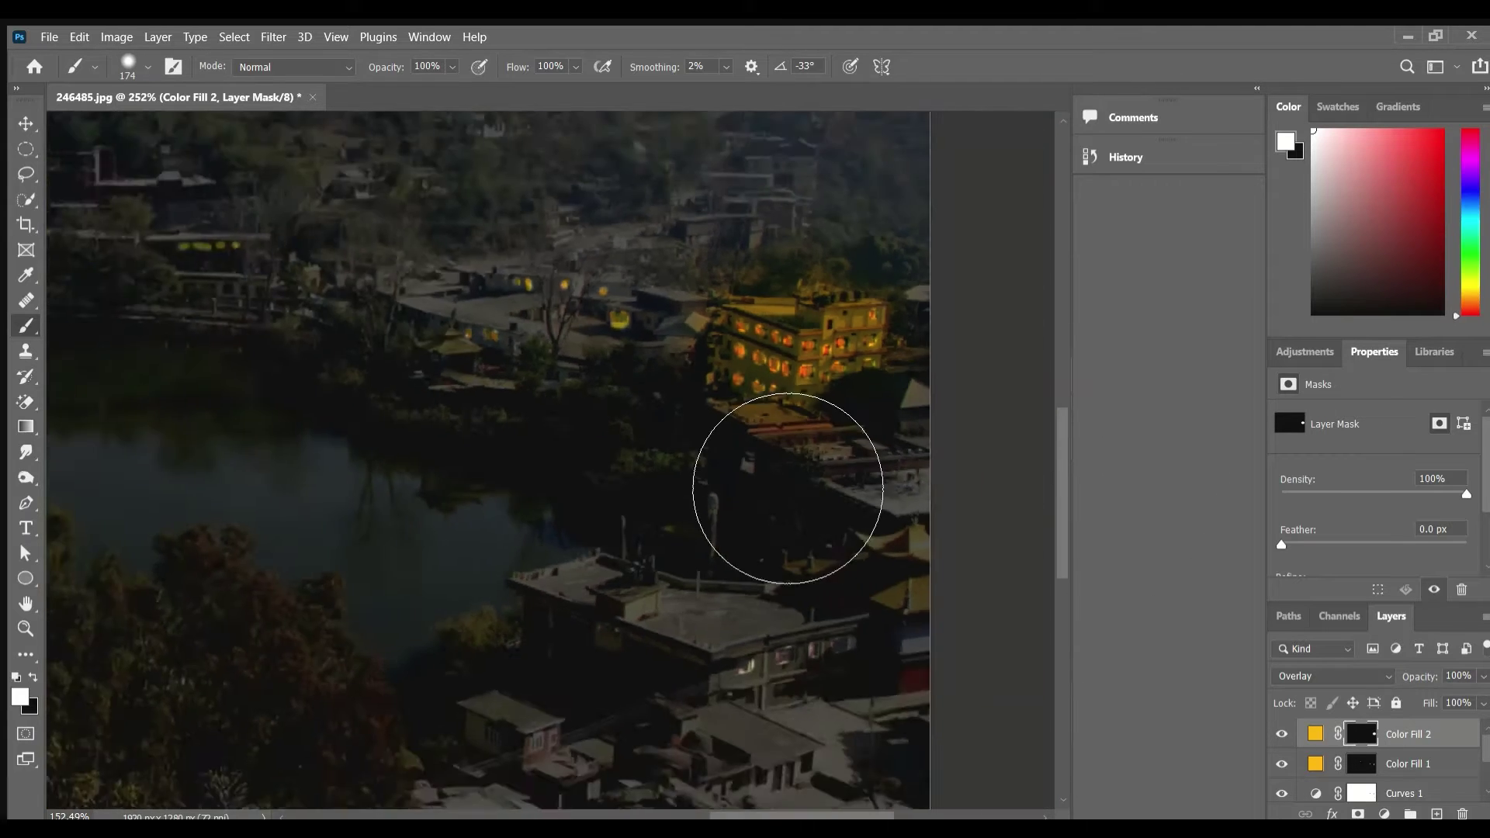
scroll(788, 488, "down", 3)
scroll(698, 519, "up", 5)
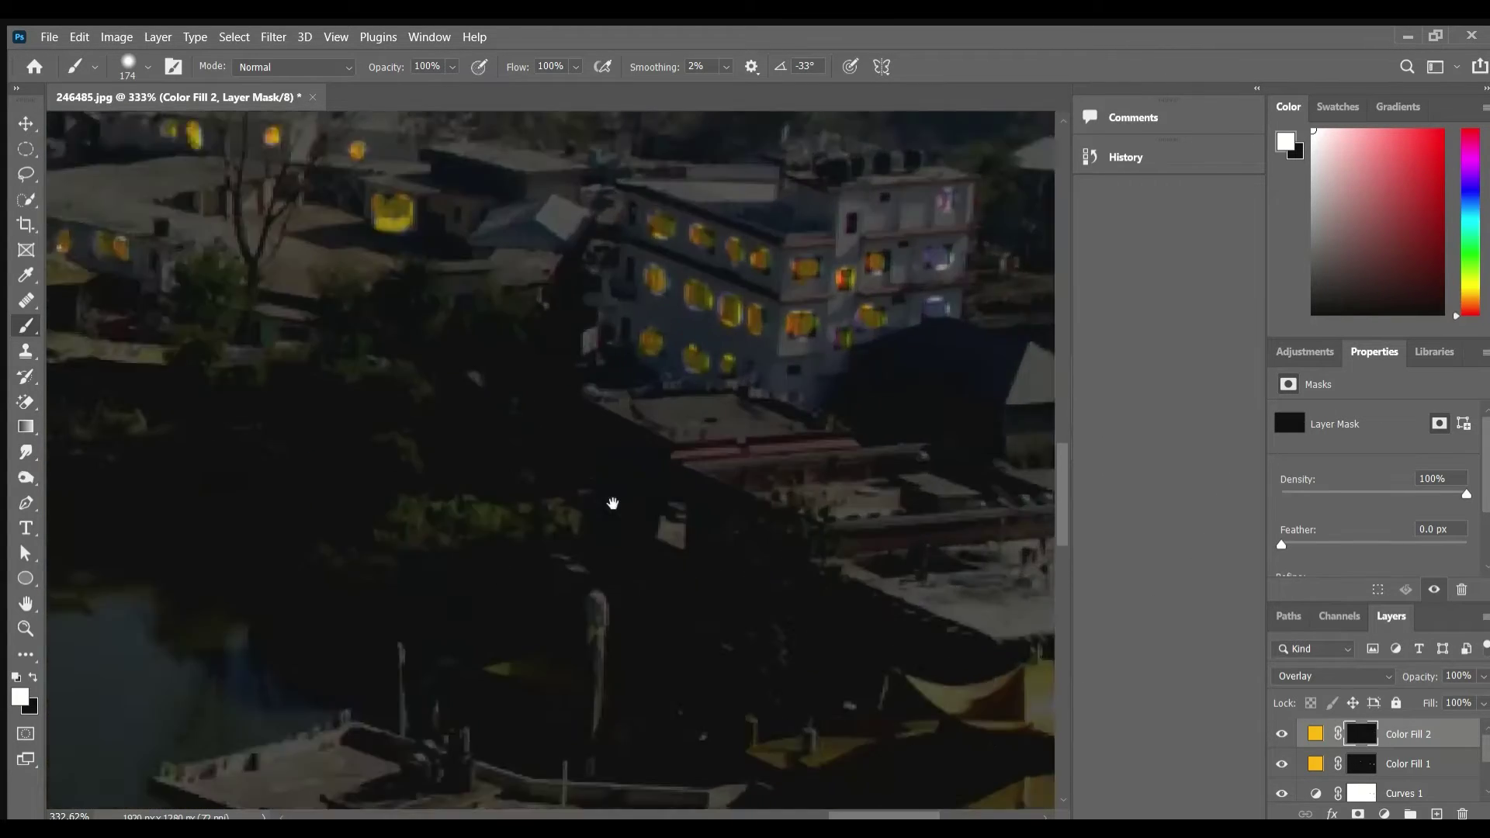
Step: Zoom in on the shoreline buildings and paint warm glow over them
left_click_drag(581, 574, 835, 623)
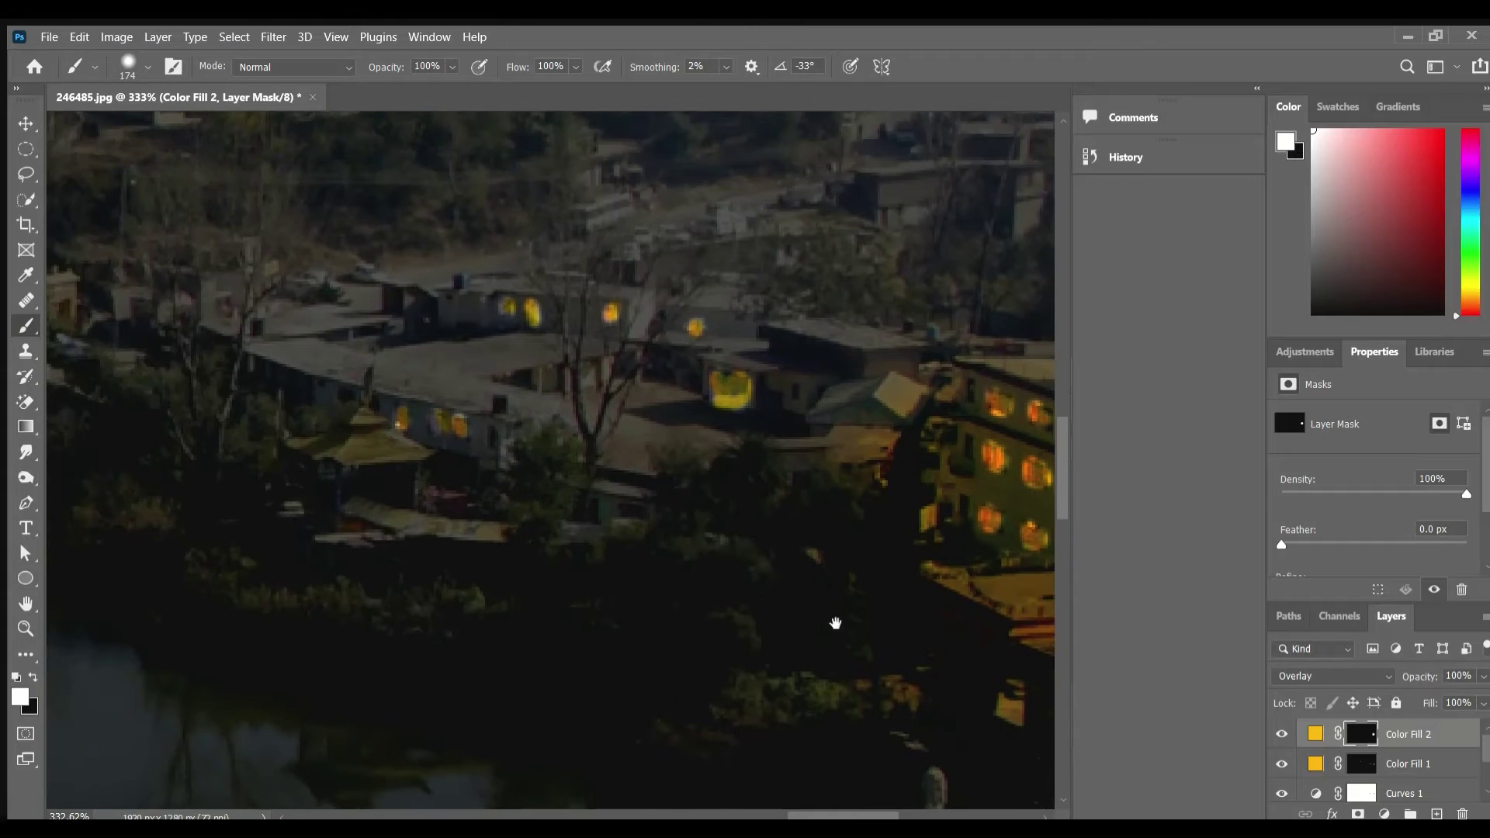
scroll(776, 544, "left", 3)
scroll(737, 621, "left", 4)
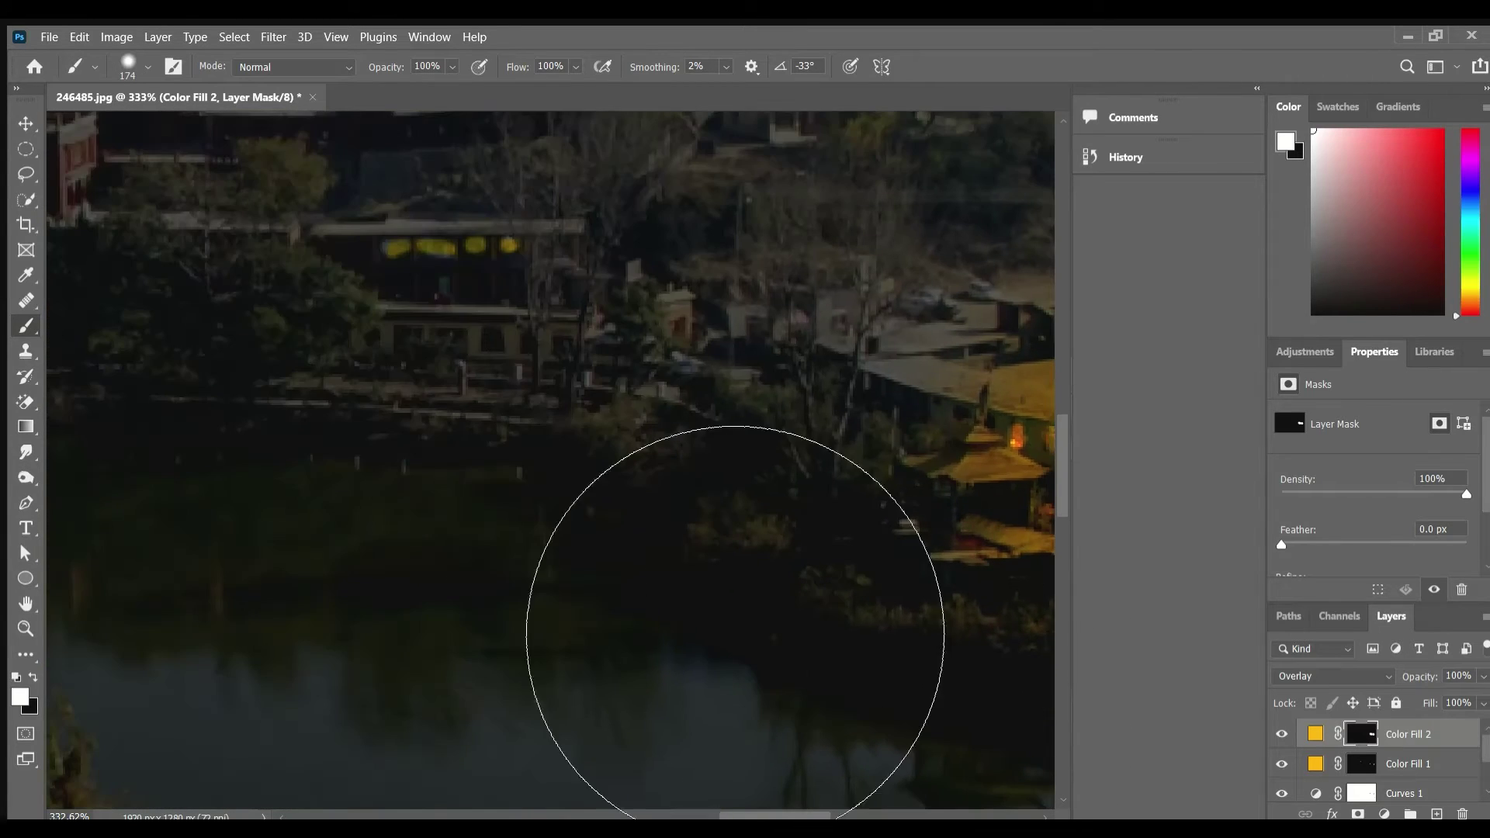
scroll(732, 682, "down", 2)
scroll(776, 605, "down", 1)
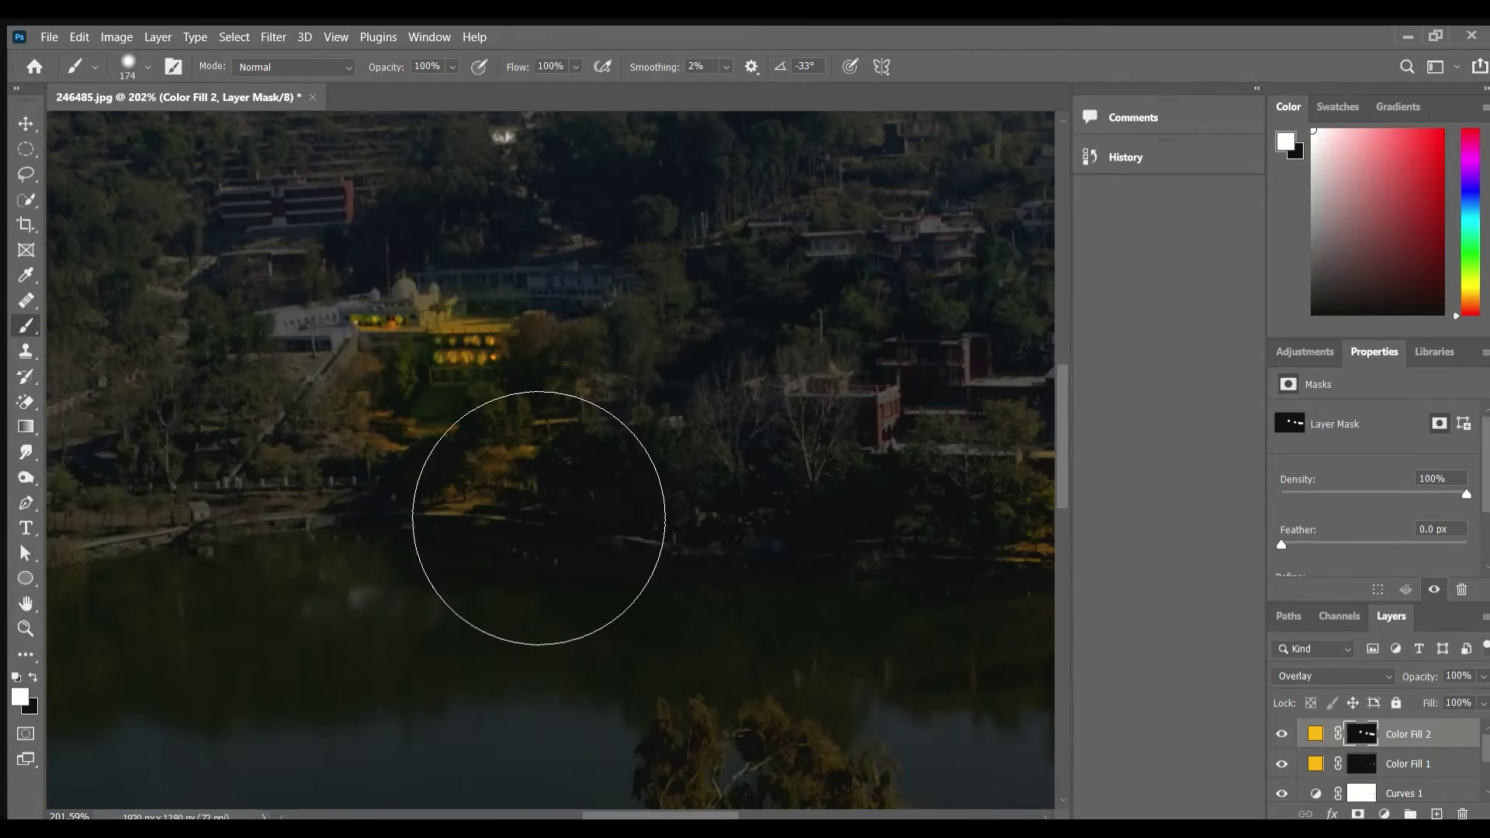
scroll(737, 538, "down", 3)
scroll(706, 551, "down", 2)
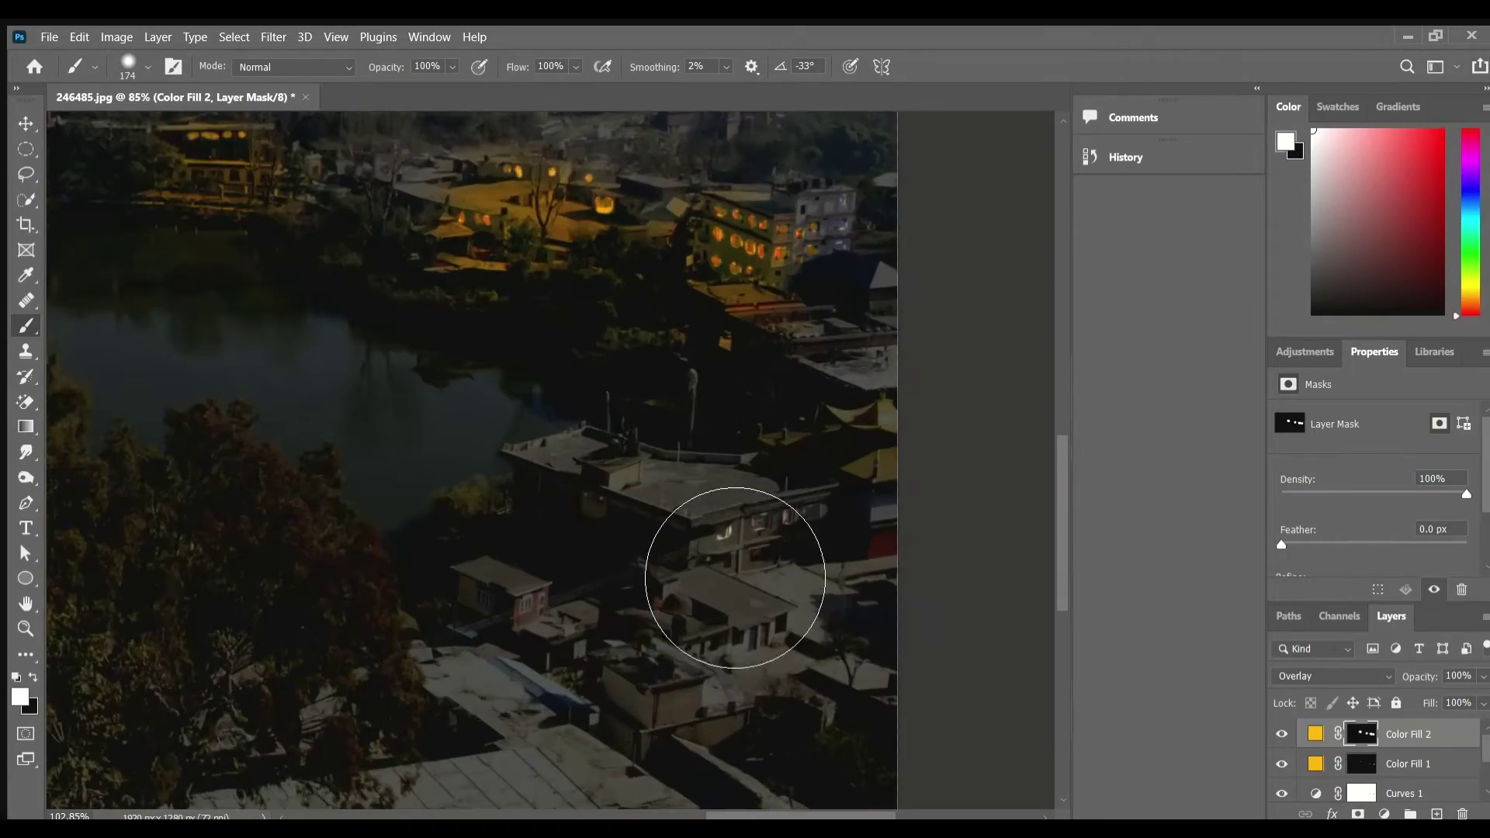
scroll(776, 605, "down", 2)
scroll(807, 628, "down", 3)
scroll(698, 574, "down", 1)
left_click_drag(599, 575, 546, 582)
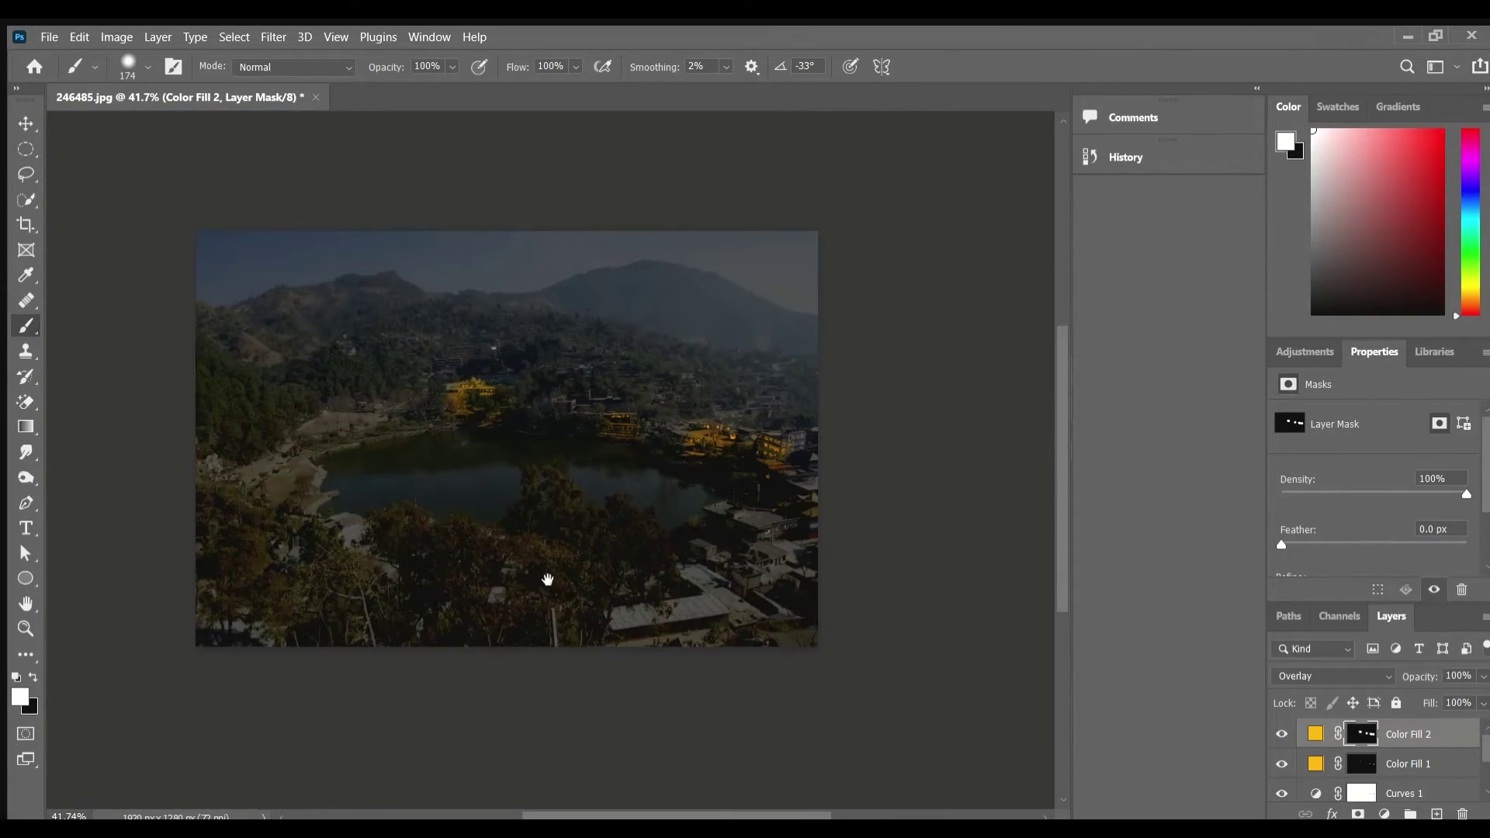
scroll(665, 582, "up", 3)
scroll(618, 566, "up", 2)
scroll(698, 566, "up", 2)
left_click_drag(698, 566, 857, 720)
Step: Paint warm glow over the lower-right rooftops
scroll(759, 571, "down", 2)
scroll(774, 649, "down", 2)
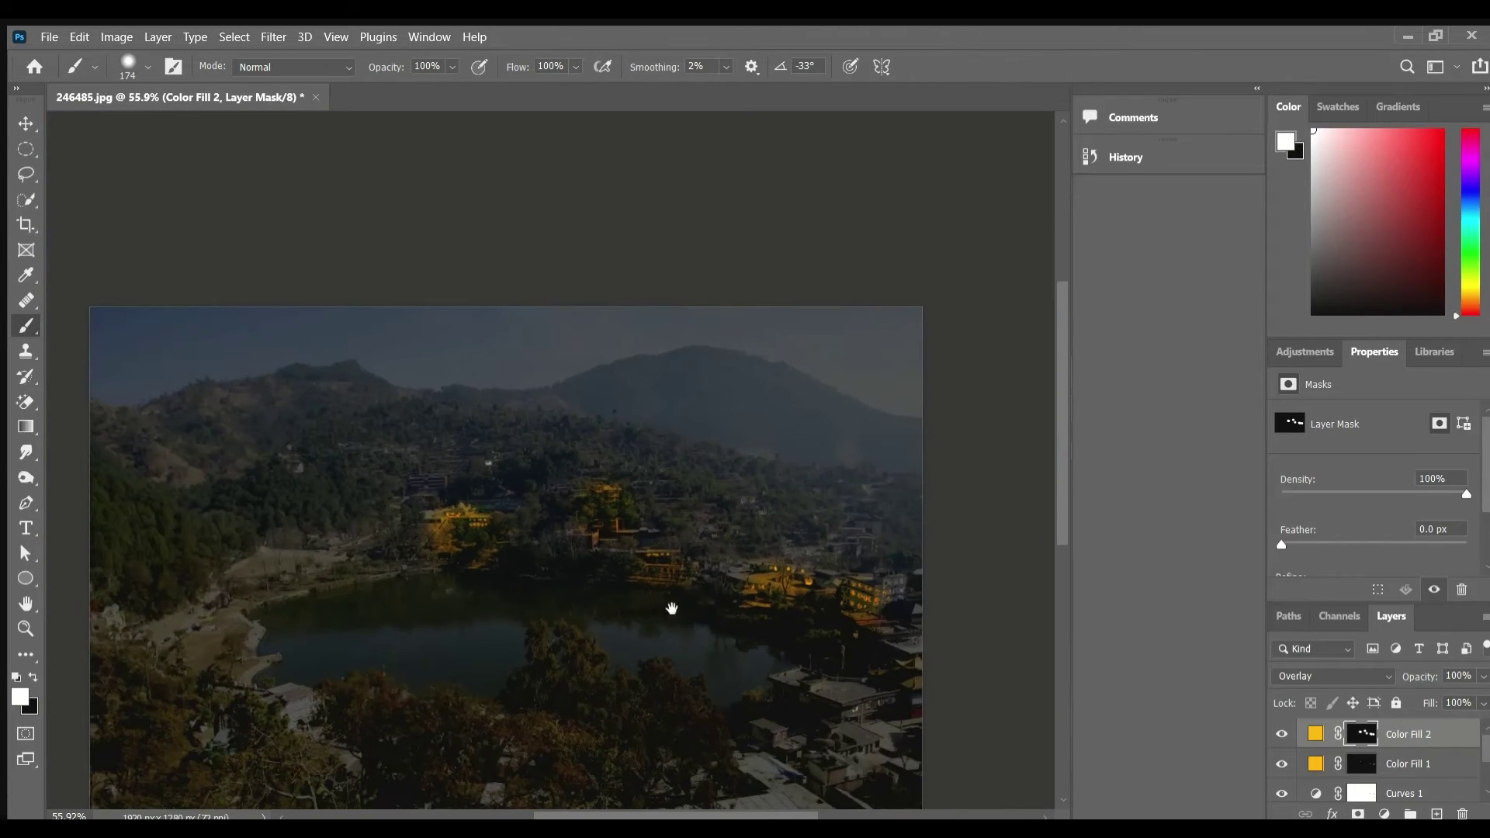
scroll(776, 689, "up", 1)
scroll(675, 556, "up", 2)
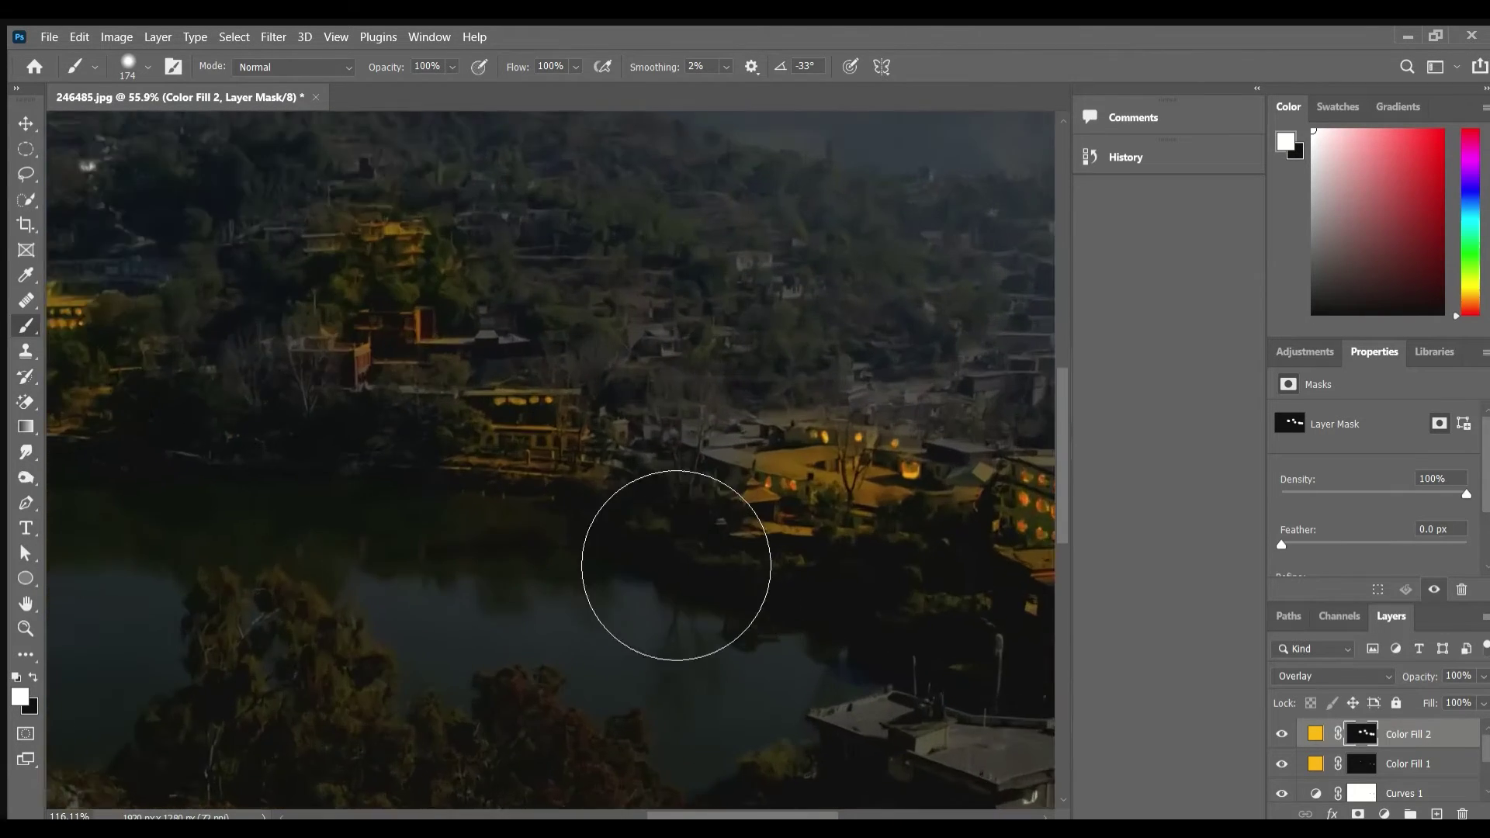
scroll(668, 667, "up", 2)
scroll(632, 565, "down", 1)
scroll(559, 616, "left", 3)
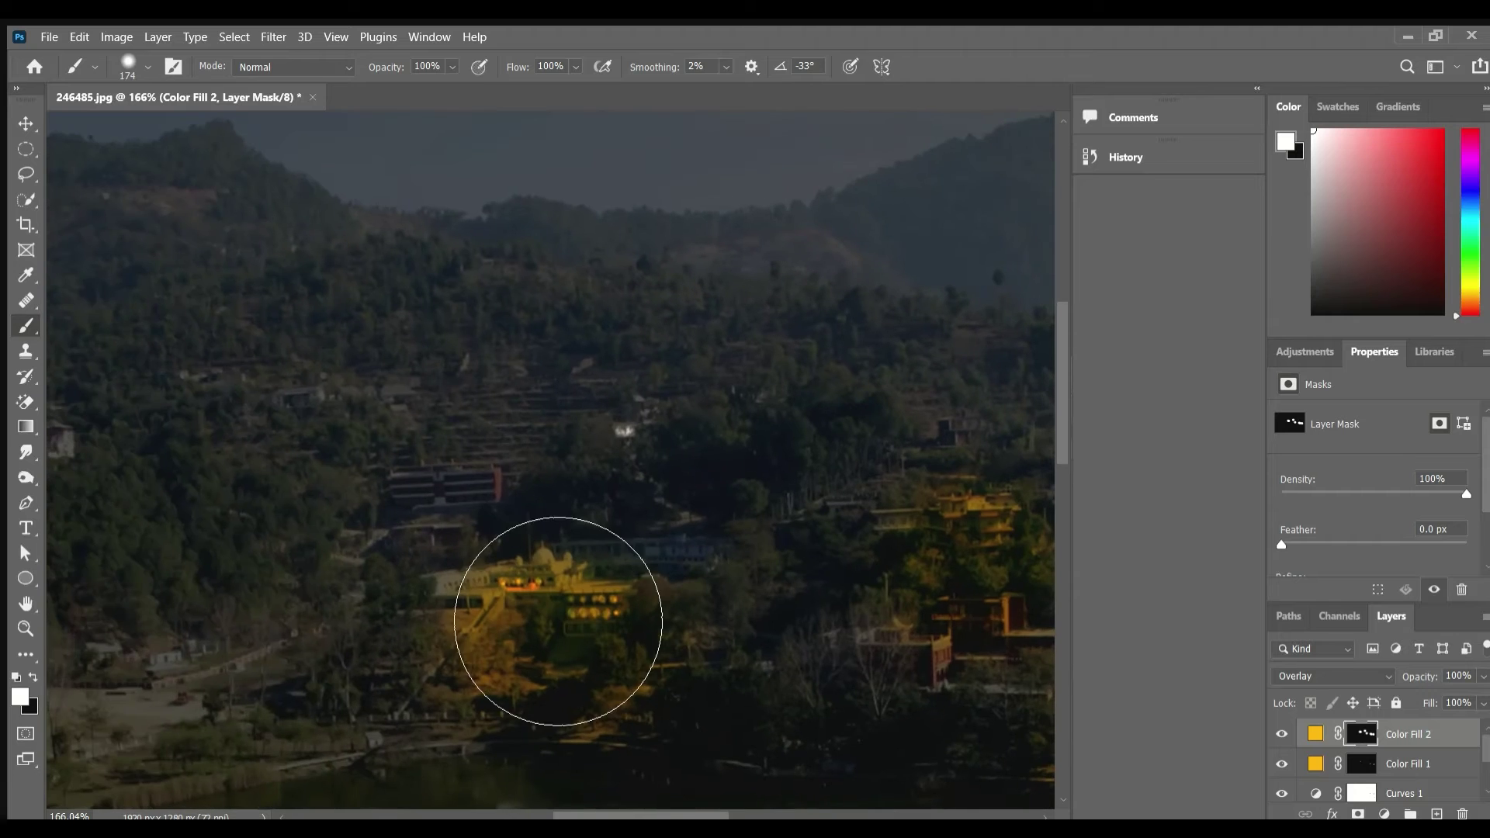
scroll(843, 752, "down", 1)
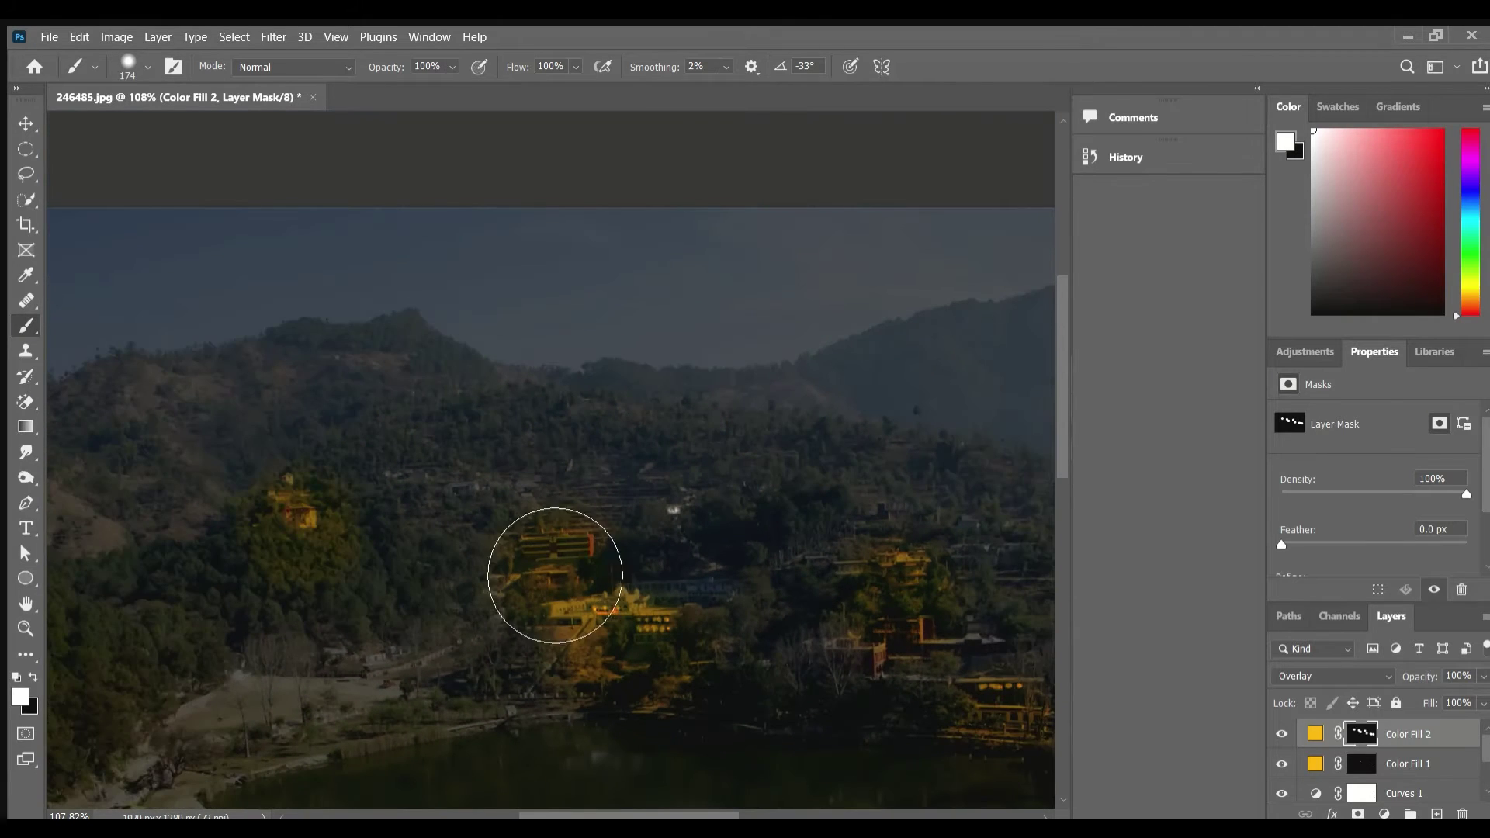
scroll(552, 565, "down", 2)
scroll(429, 390, "up", 2)
scroll(429, 390, "up", 1)
scroll(429, 390, "right", 2)
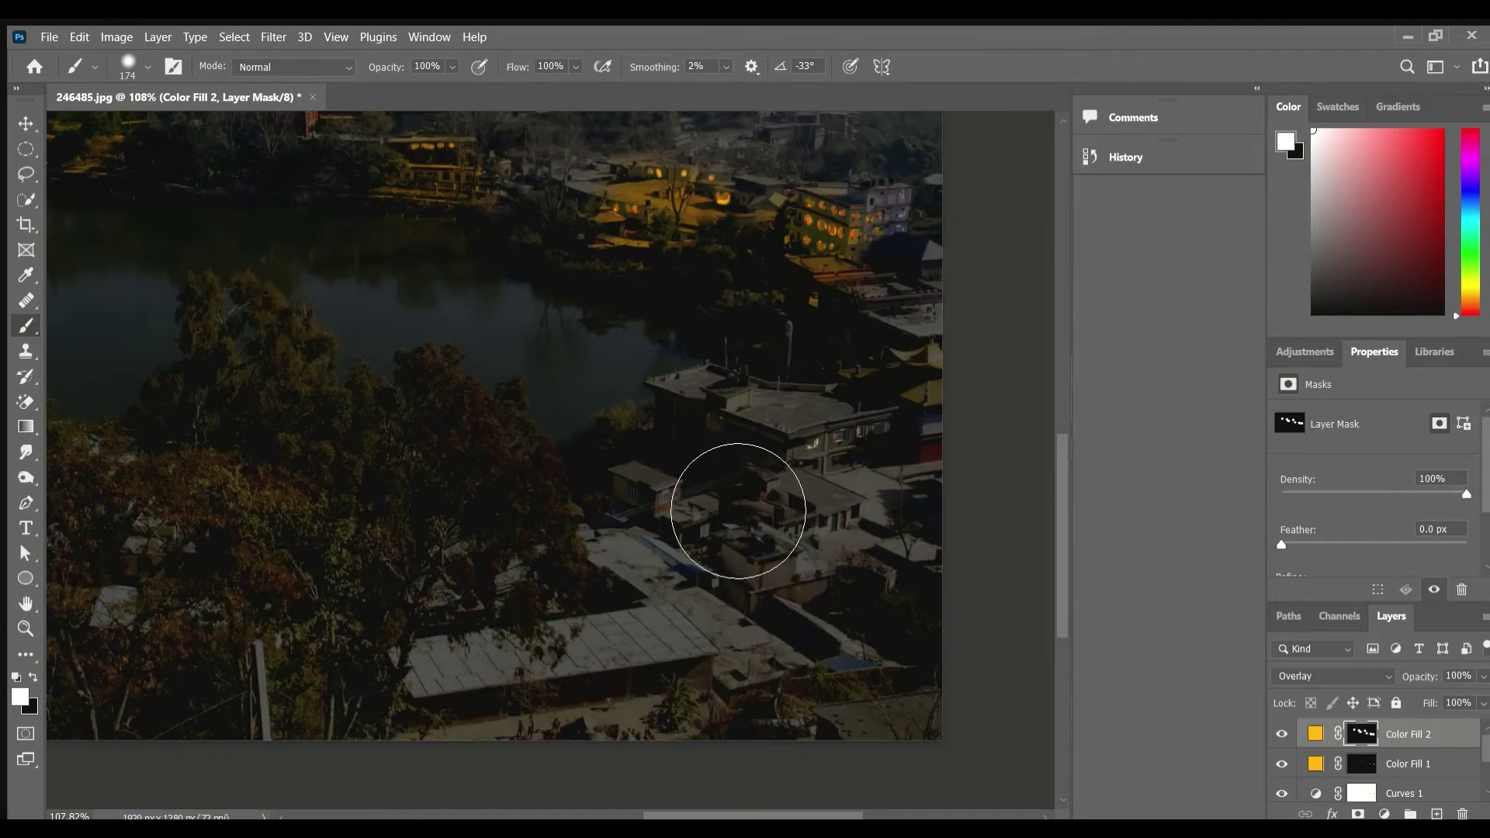
left_click_drag(932, 595, 856, 699)
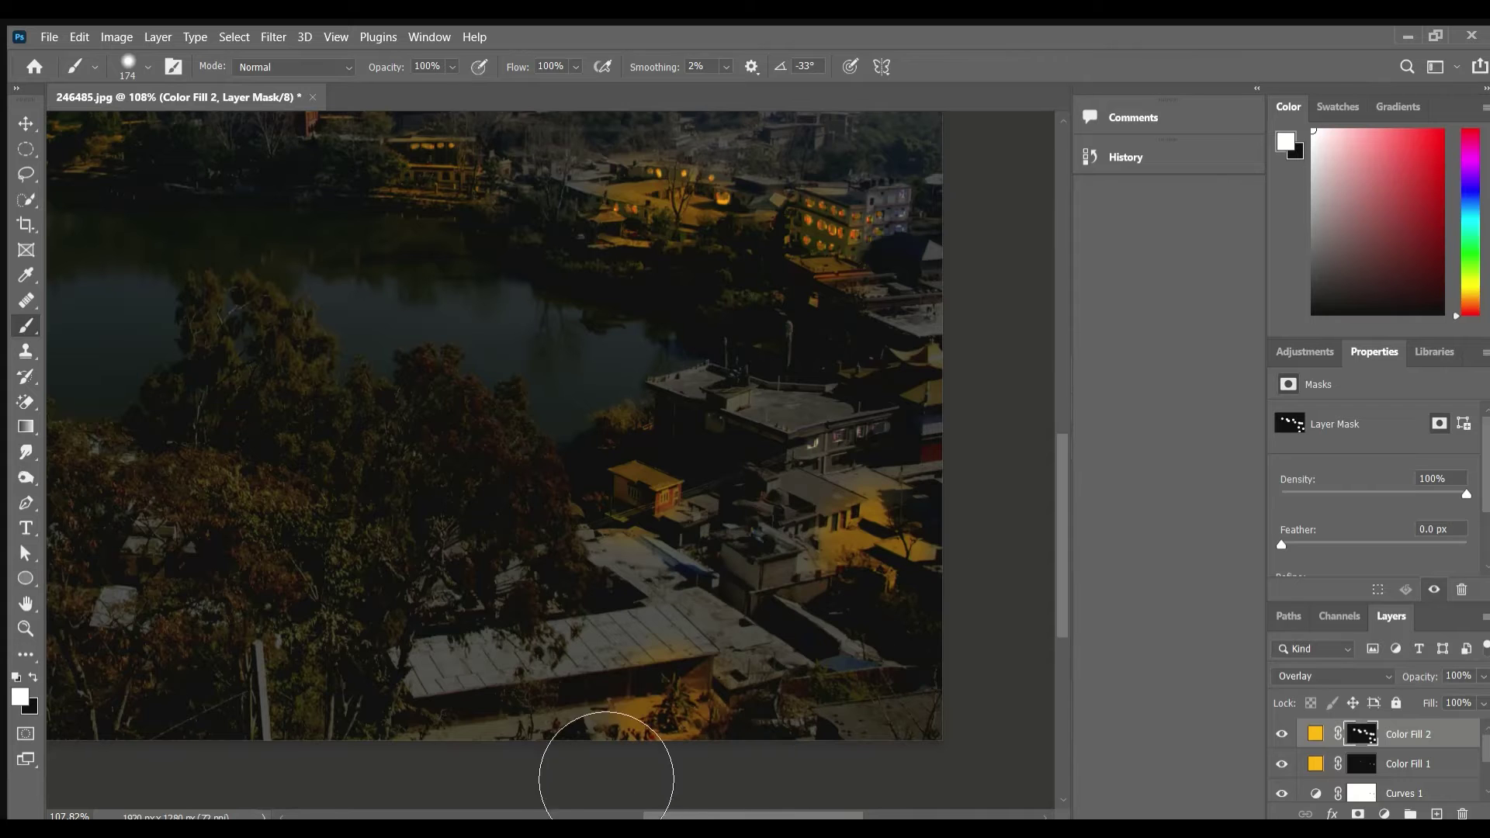
scroll(815, 613, "down", 3)
scroll(838, 633, "up", 2)
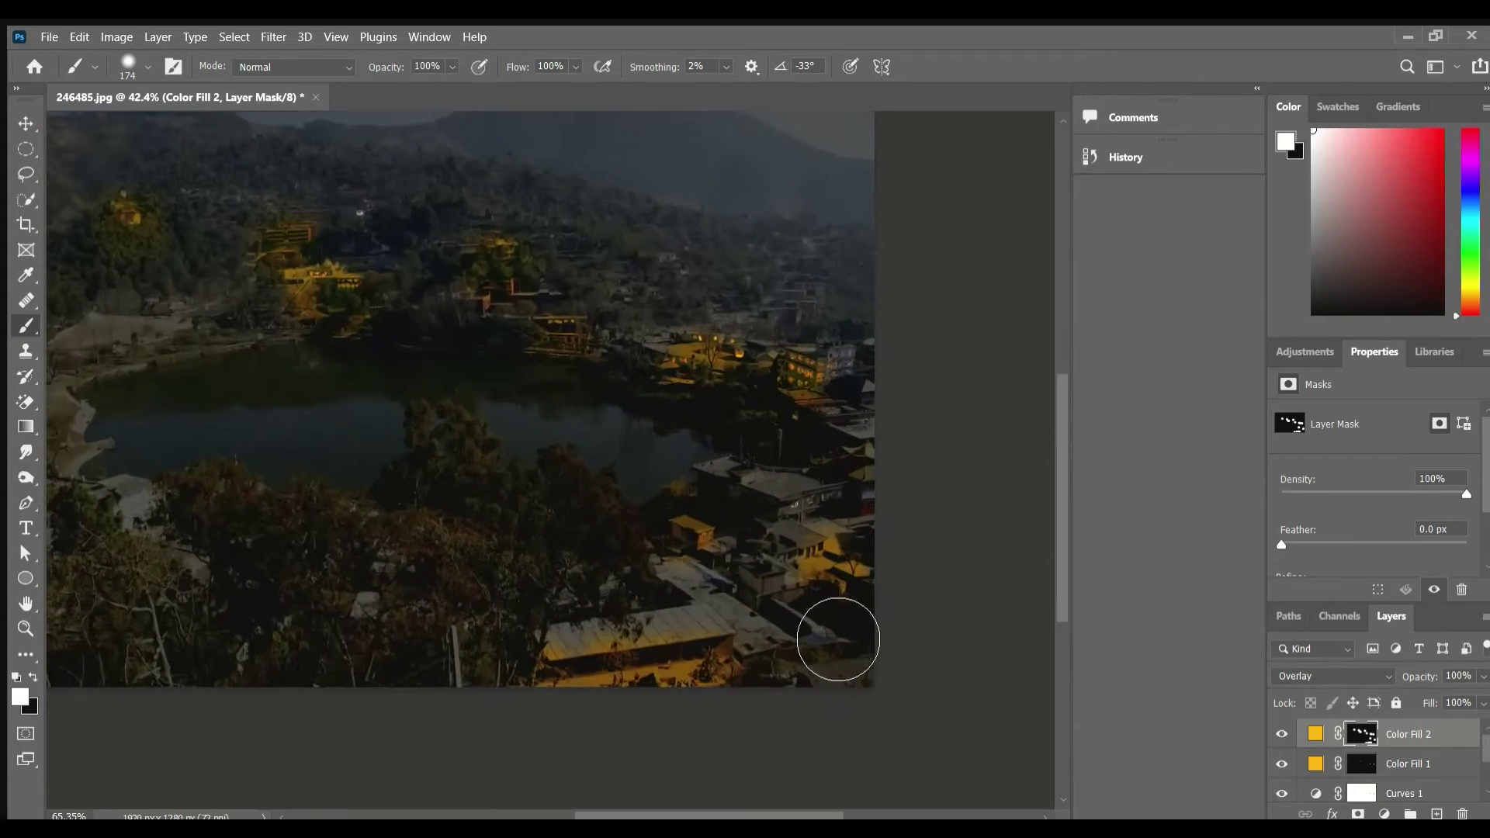
scroll(869, 668, "up", 2)
Step: Target the Curves 1 layer mask with black as the painting colour
scroll(893, 698, "up", 2)
left_click(1361, 767)
scroll(1366, 767, "down", 1)
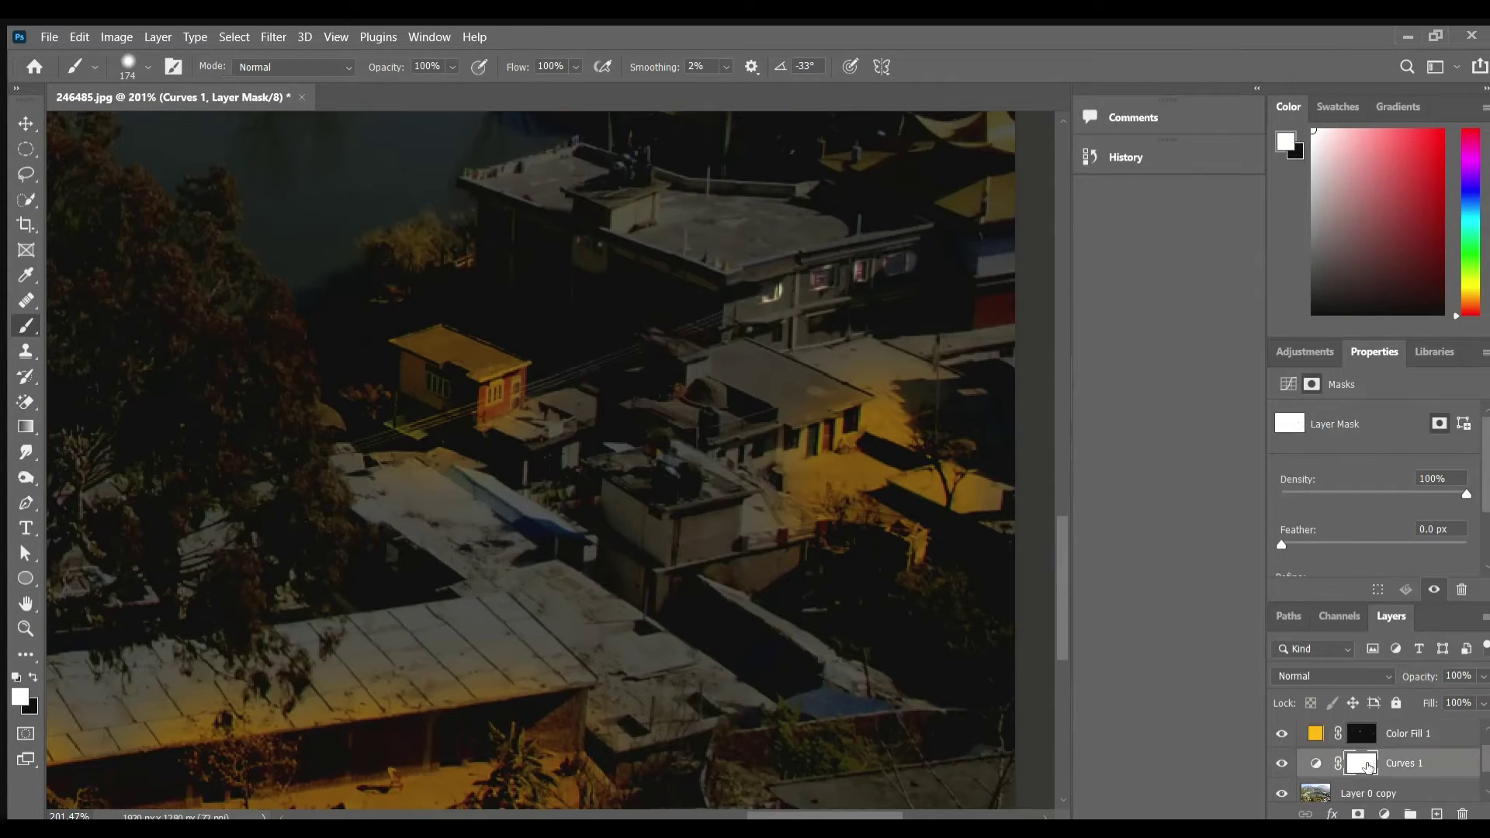
left_click(1365, 732)
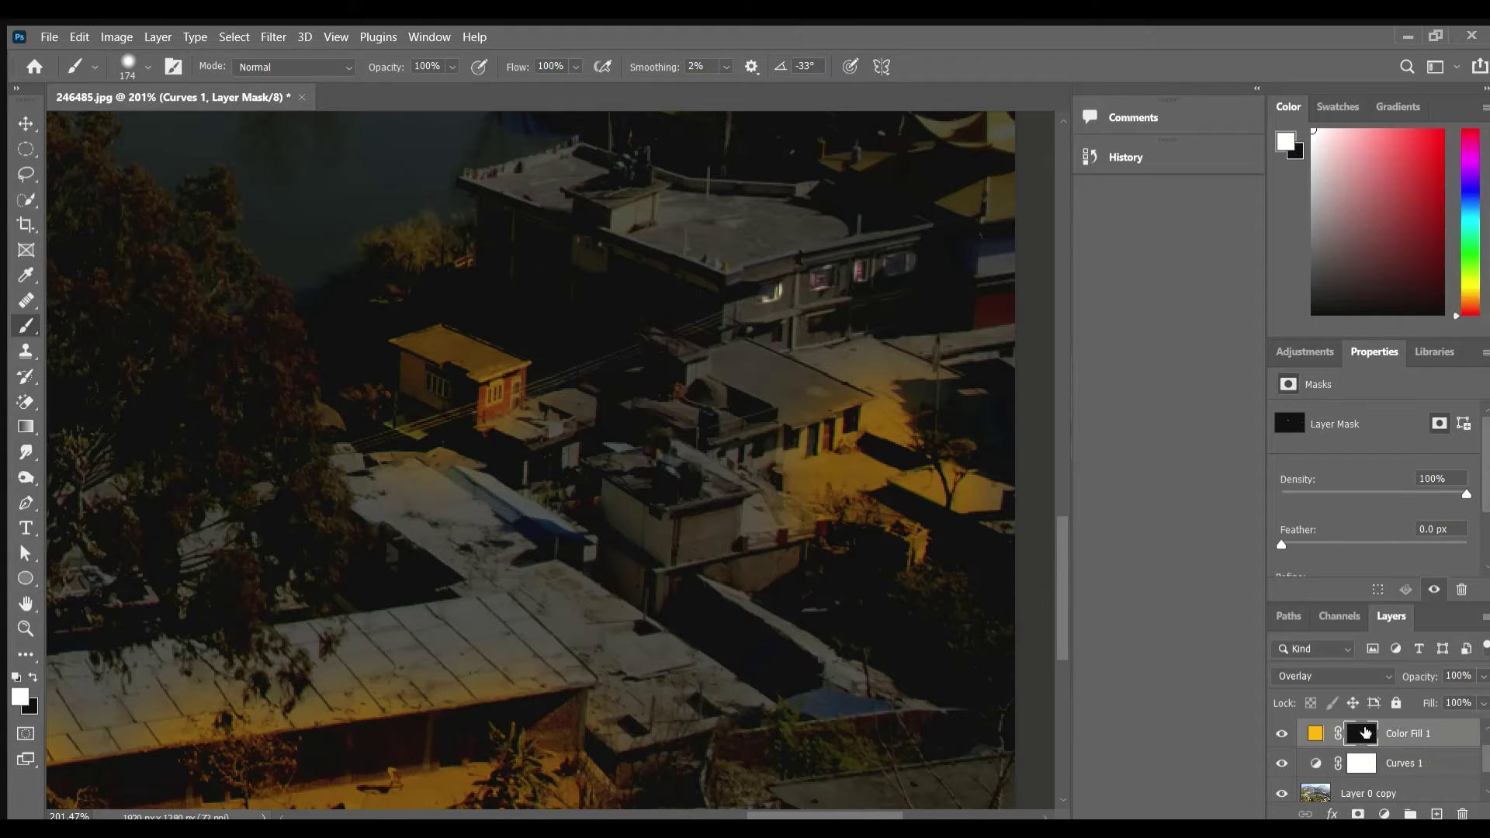
left_click(1370, 769)
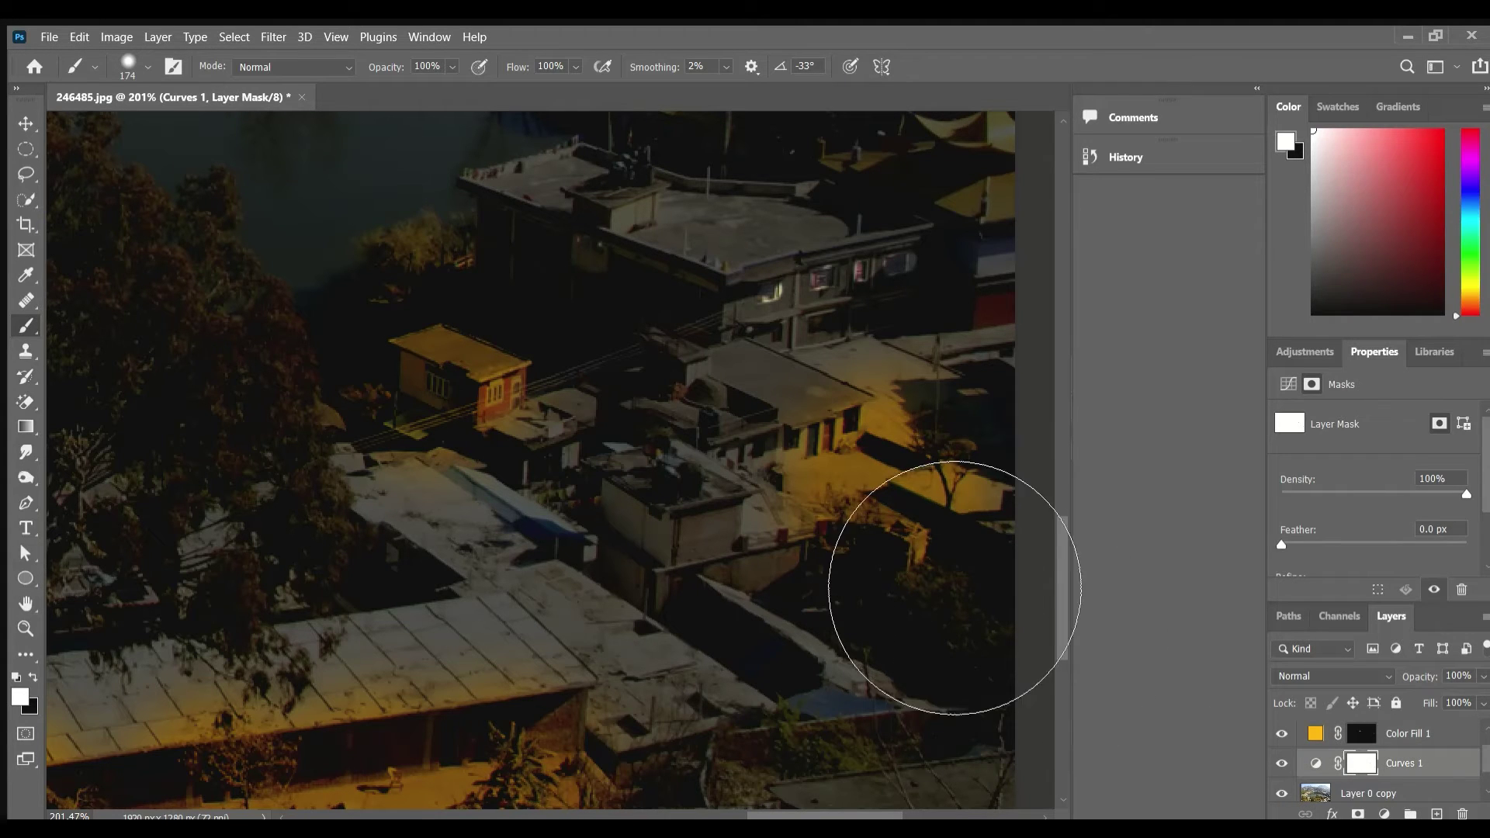
left_click(17, 677)
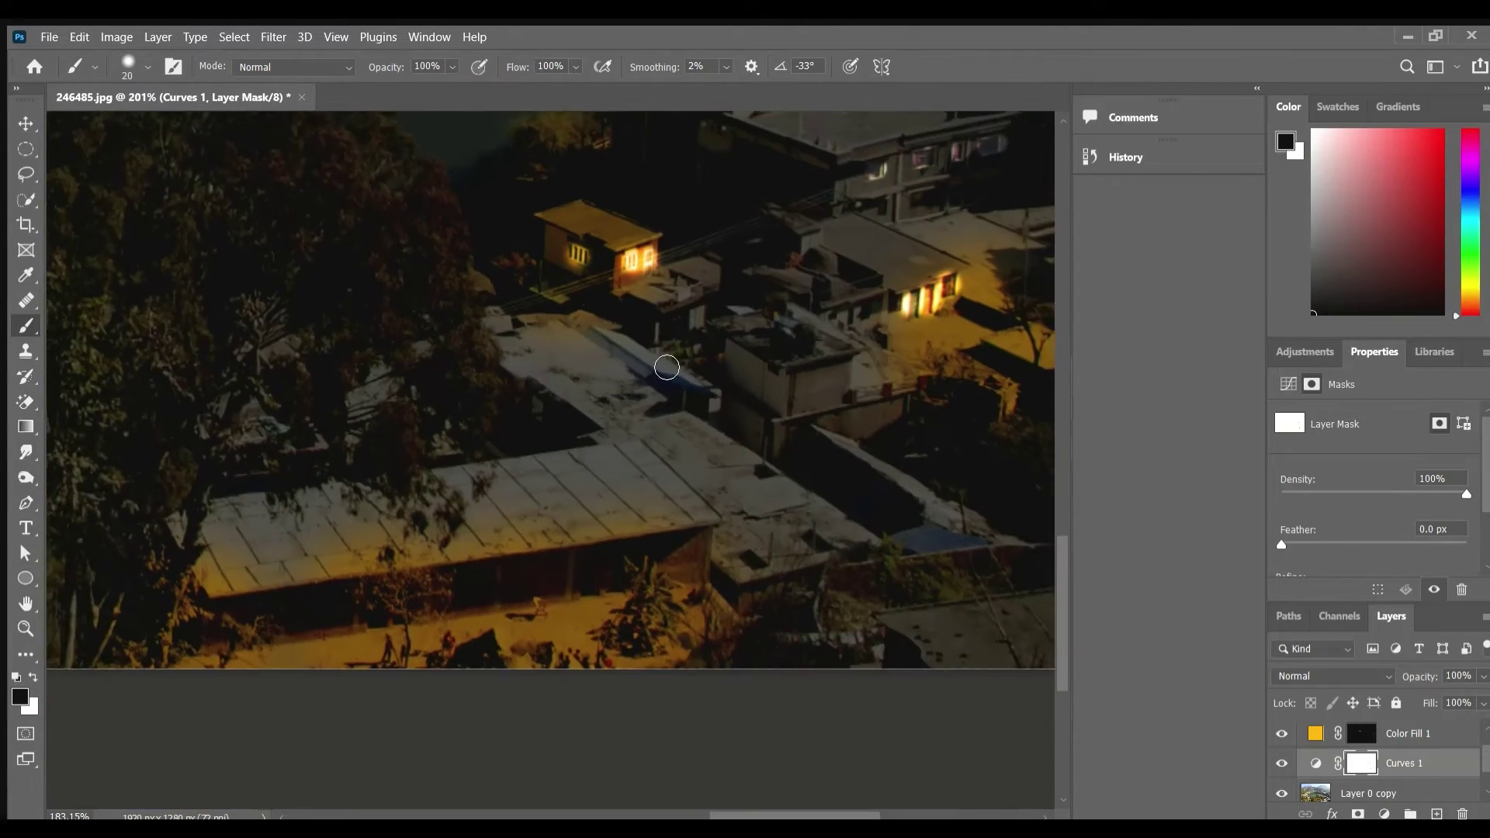
Step: Make the lower building's wall glow along its length
left_click_drag(531, 505, 556, 537)
scroll(556, 537, "up", 2)
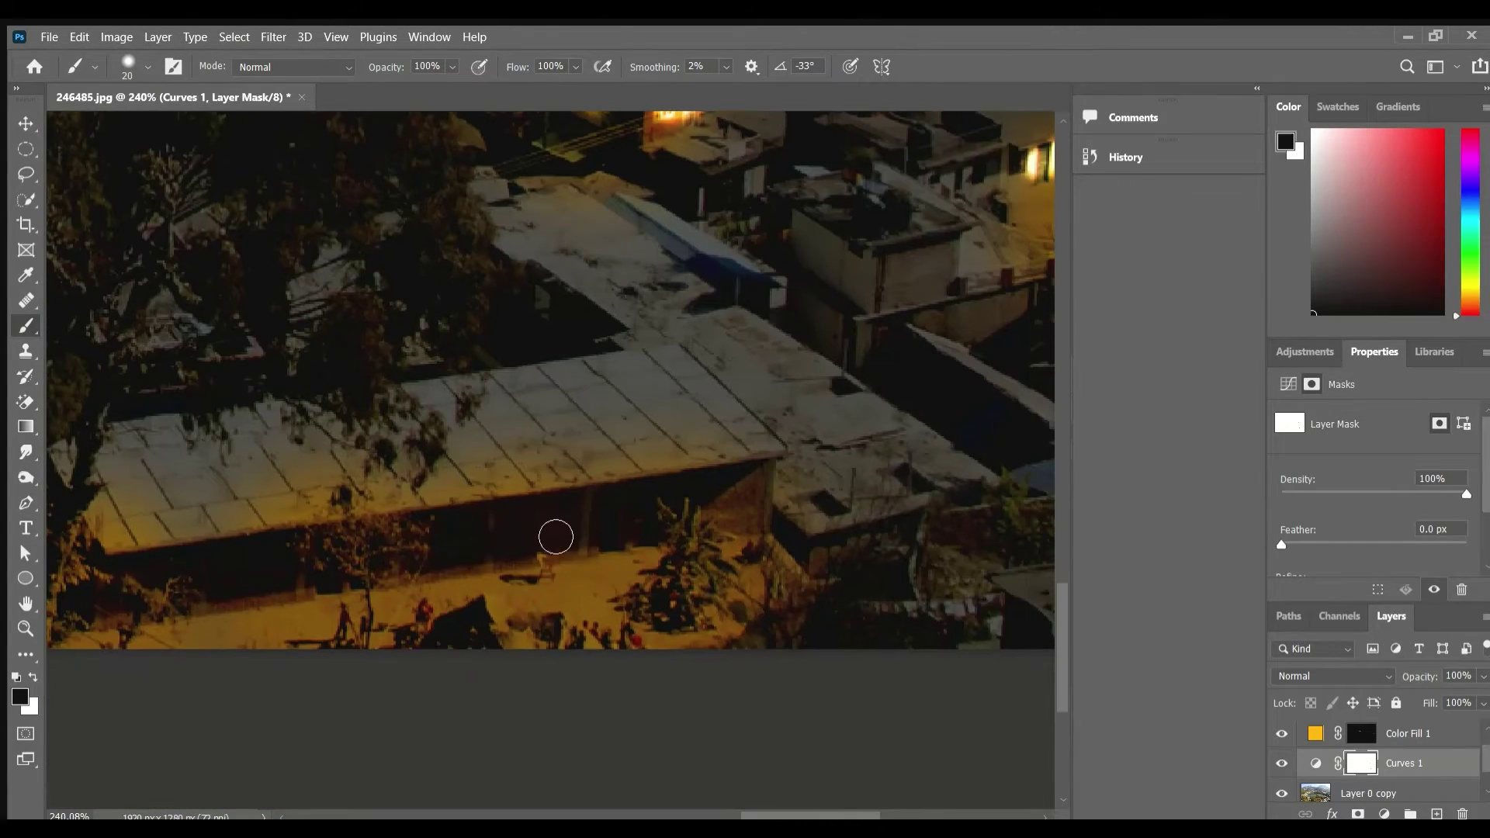
mouse_move(194, 574)
left_mouse_down()
mouse_move(176, 579)
mouse_move(711, 496)
mouse_move(545, 543)
mouse_move(117, 598)
left_mouse_up()
scroll(465, 388, "down", 3)
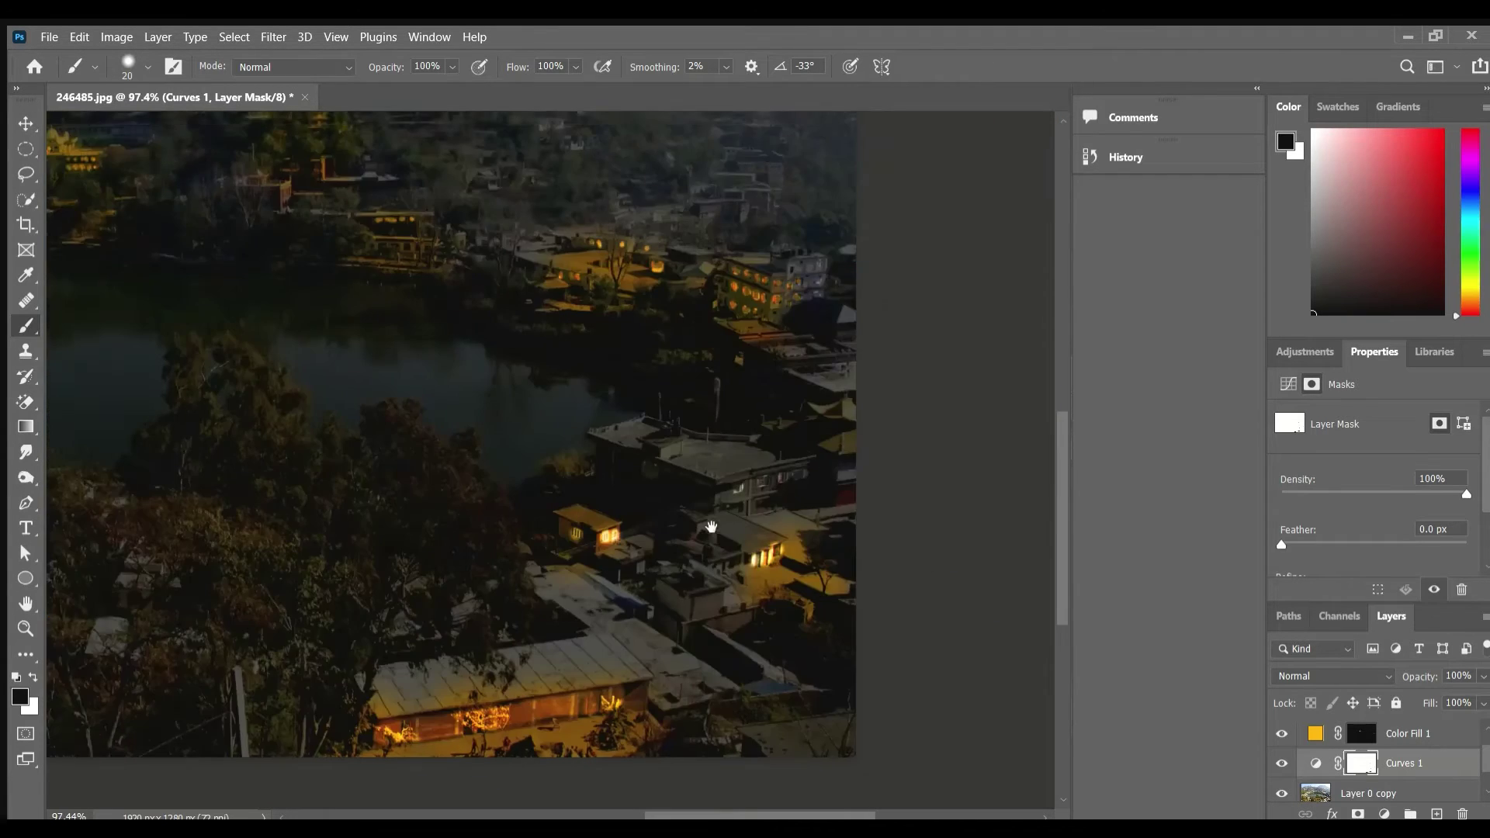
left_click_drag(710, 523, 704, 382)
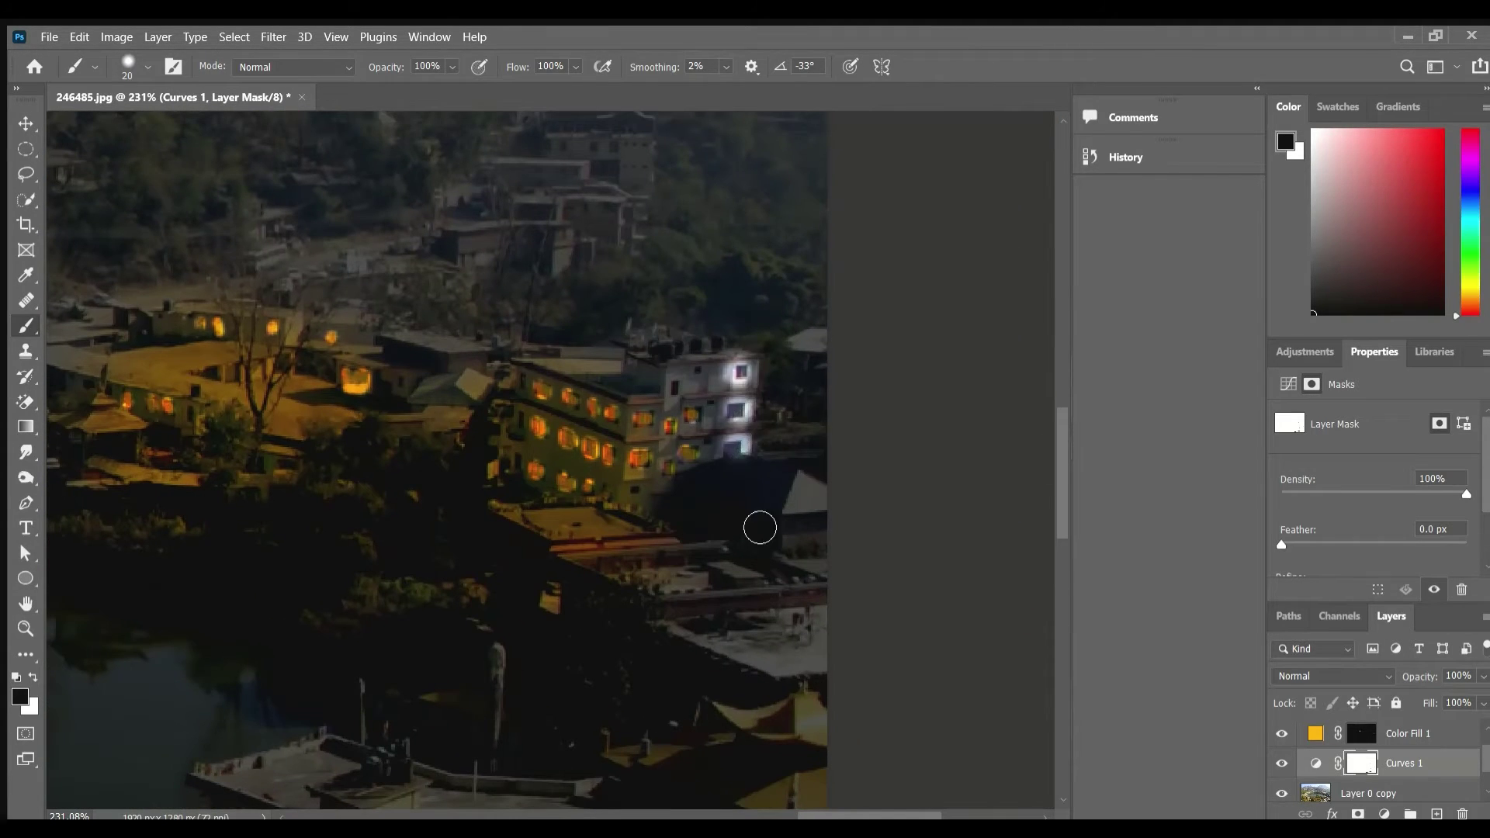
scroll(760, 527, "down", 3)
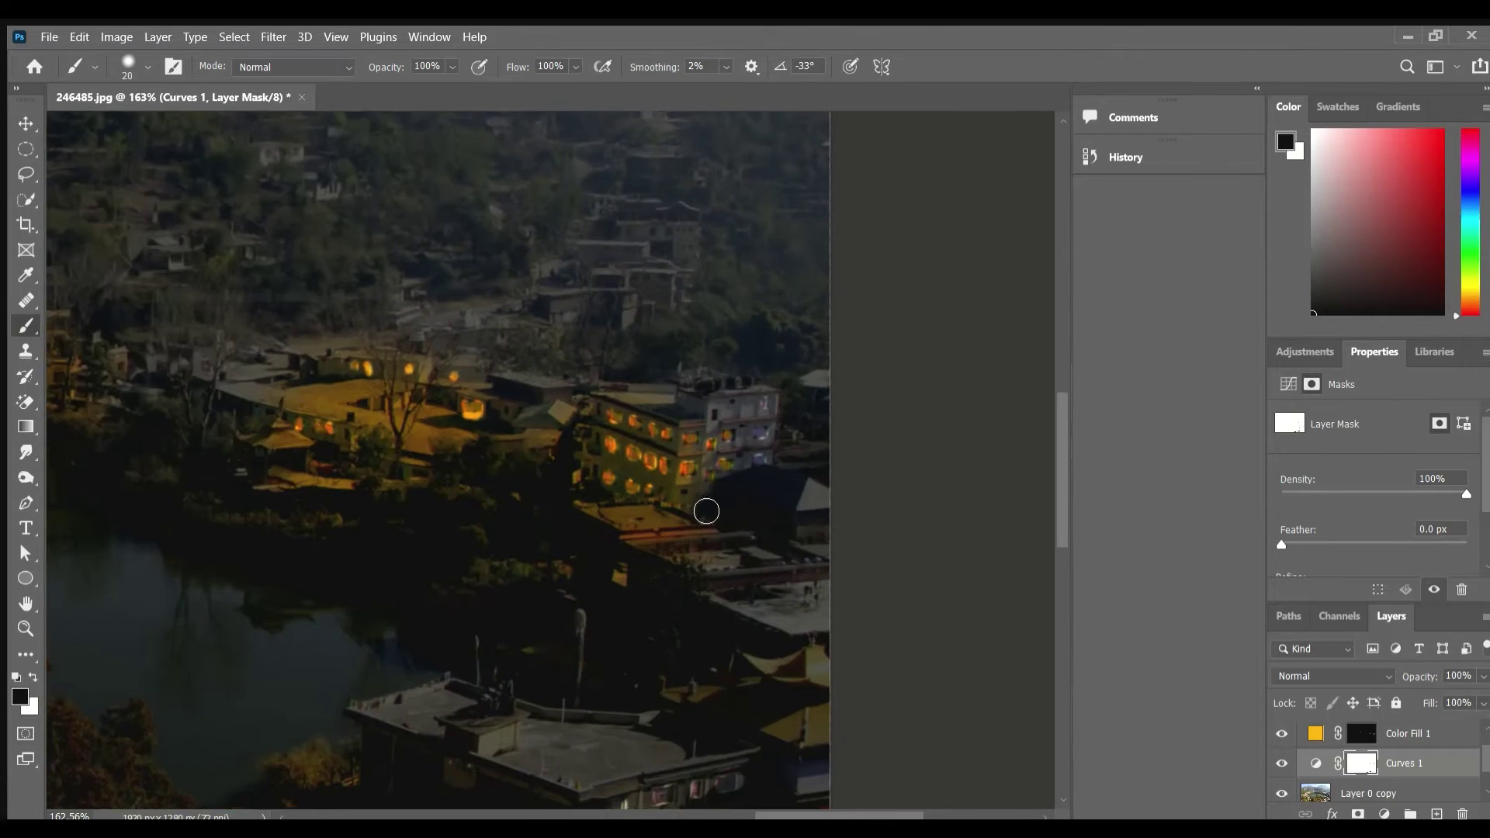
scroll(706, 504, "up", 3)
Step: Light up the central buildings higher on the hillside
left_click_drag(693, 586, 785, 631)
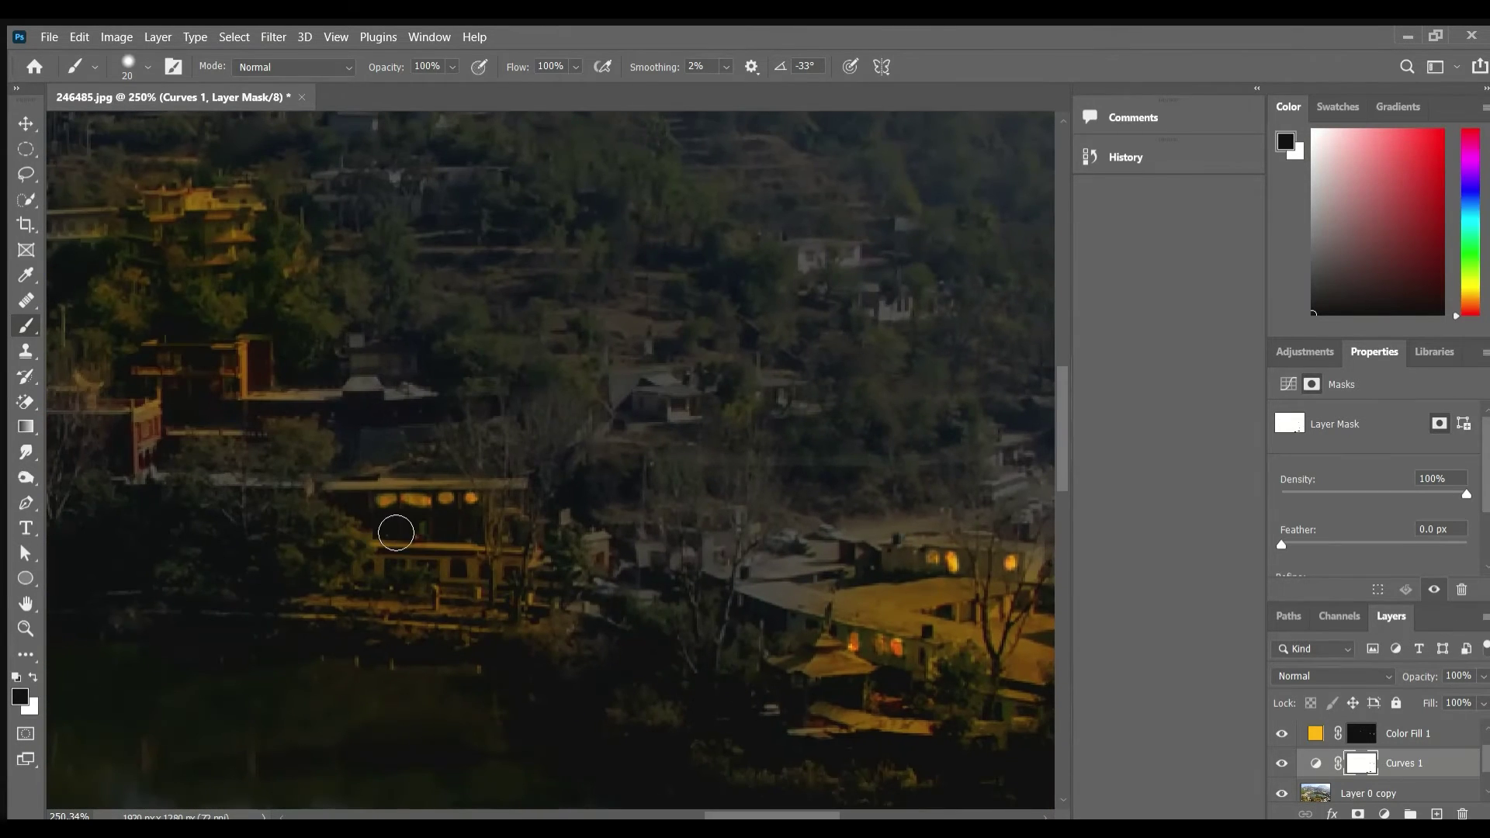
left_click_drag(457, 543, 846, 644)
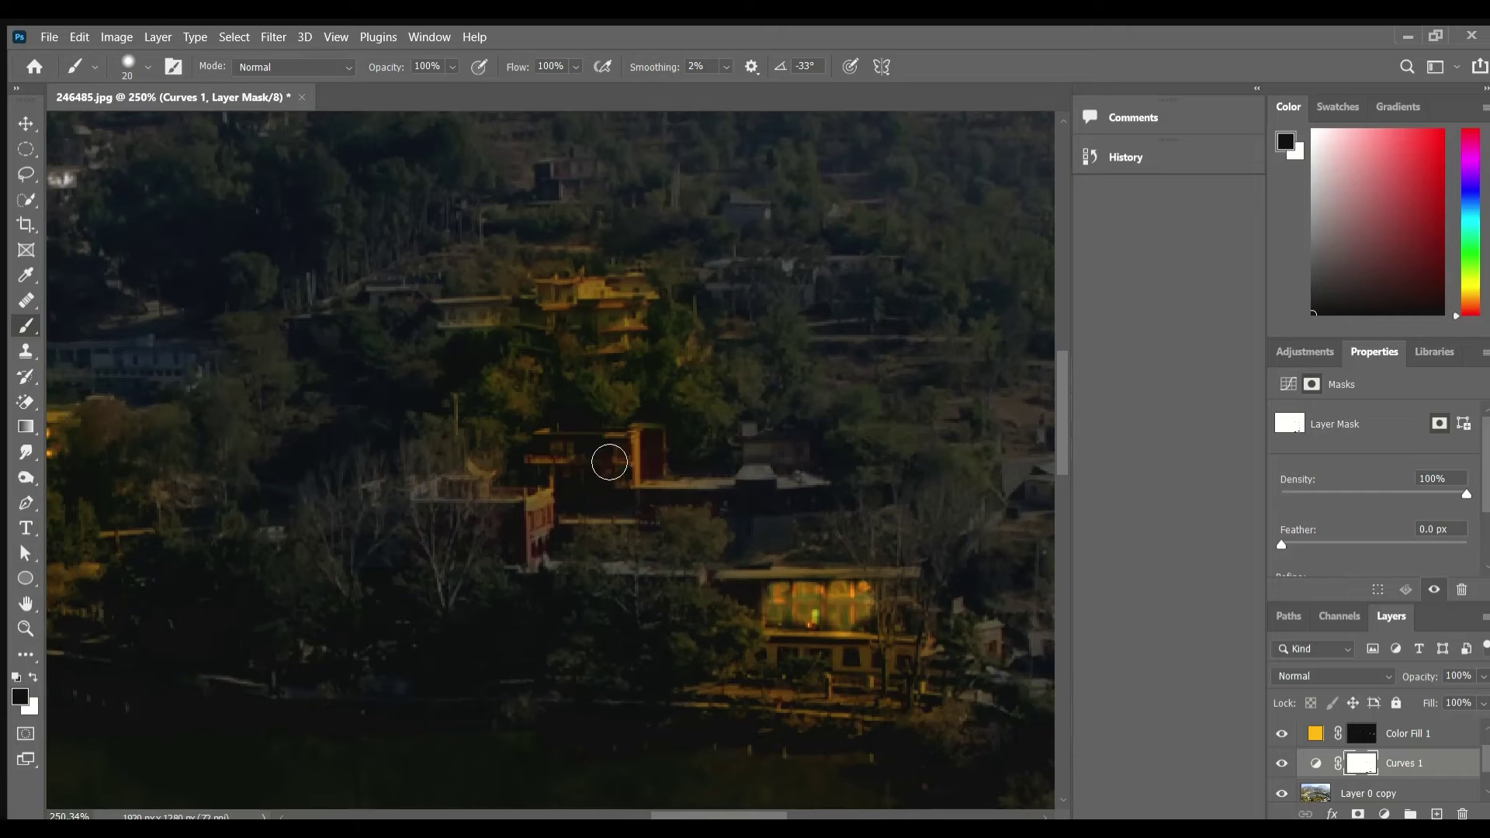
left_click_drag(601, 448, 678, 616)
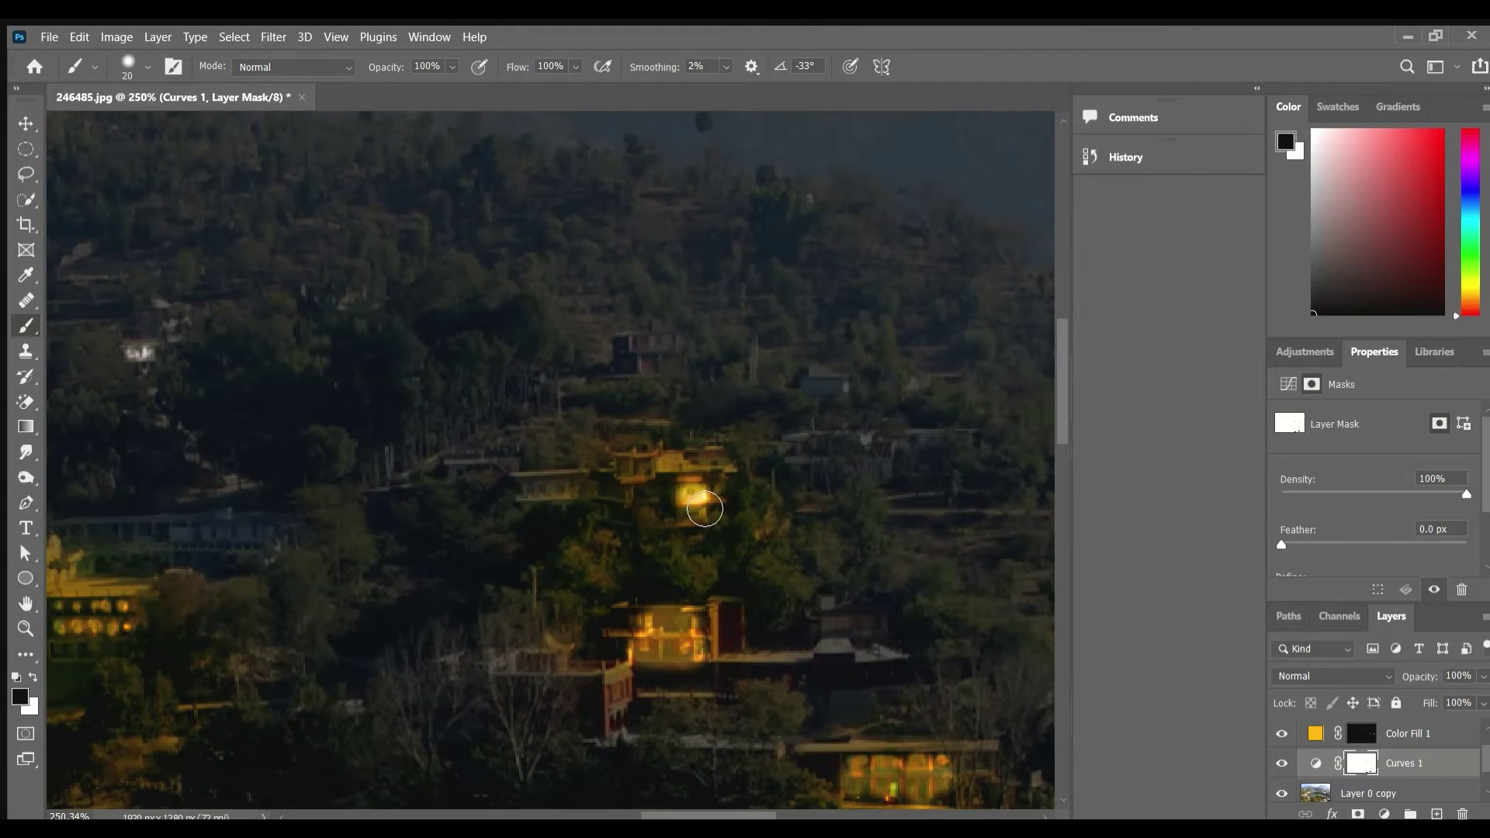
mouse_move(727, 488)
left_mouse_down()
mouse_move(649, 476)
mouse_move(652, 542)
left_mouse_up()
scroll(652, 542, "down", 5)
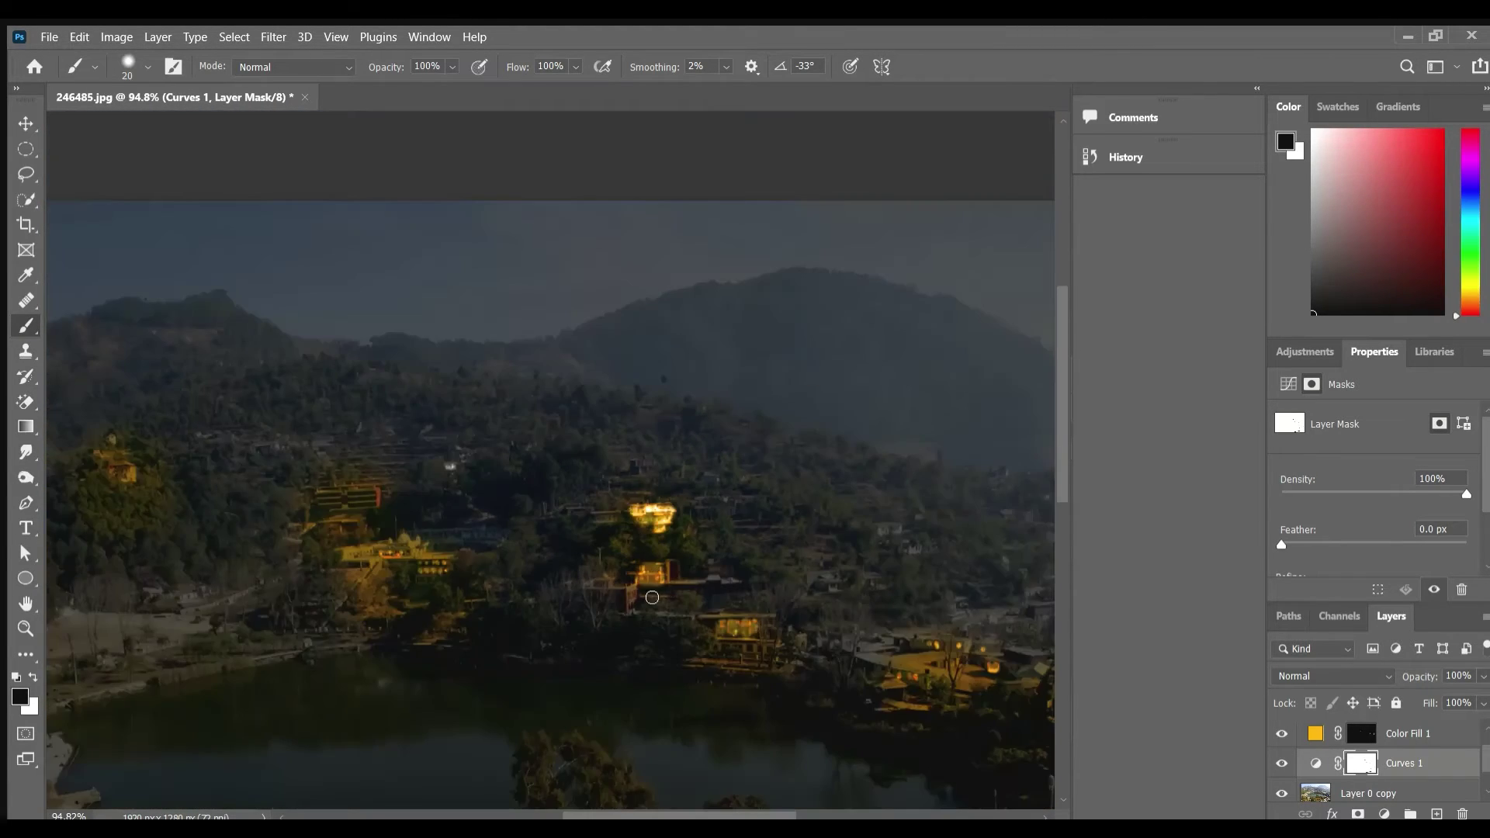
scroll(617, 607, "down", 2)
scroll(617, 607, "up", 3)
scroll(569, 333, "up", 2)
scroll(542, 416, "up", 2)
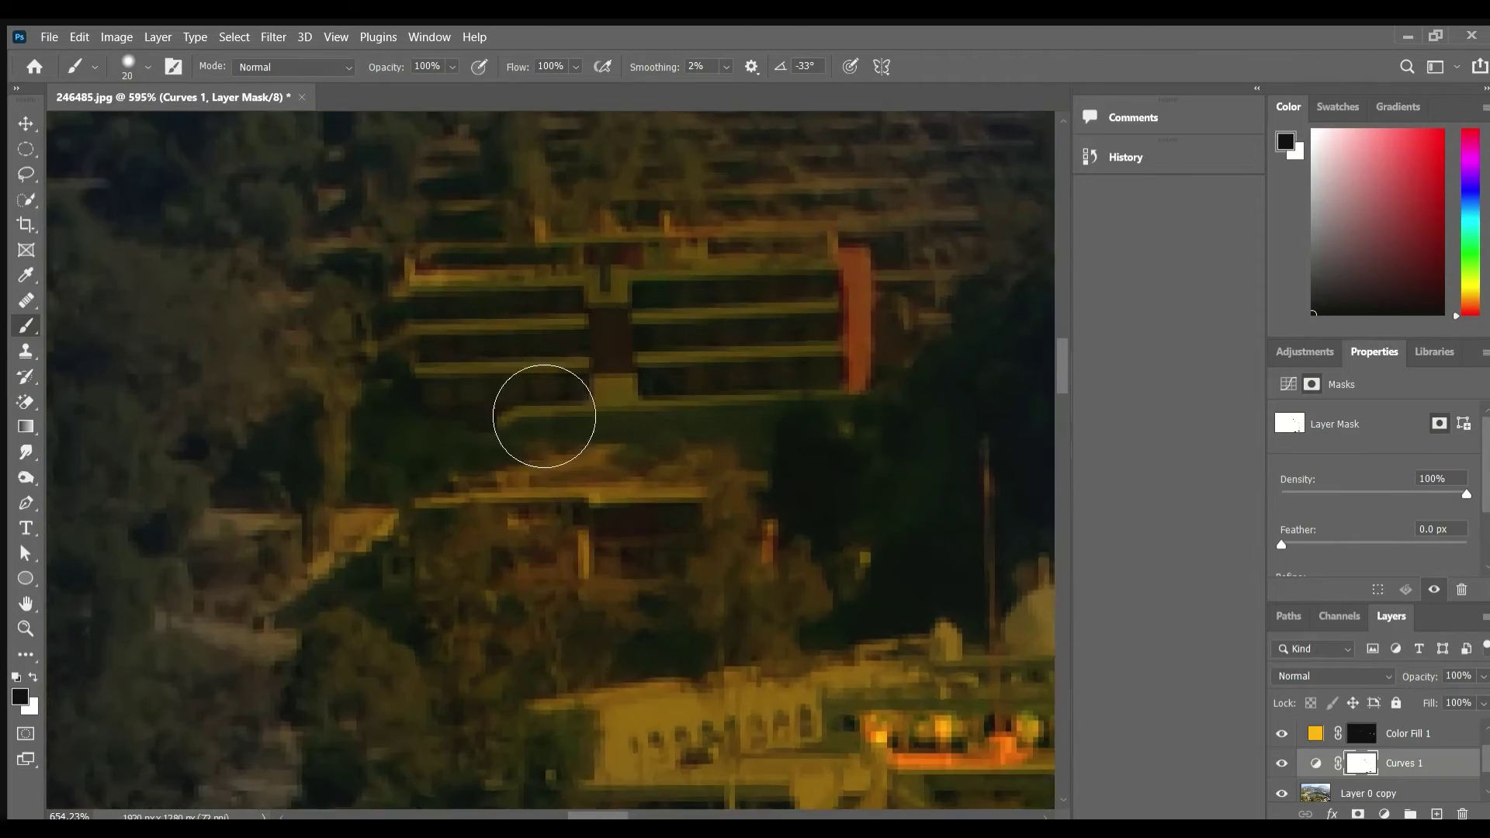
scroll(570, 550, "up", 1)
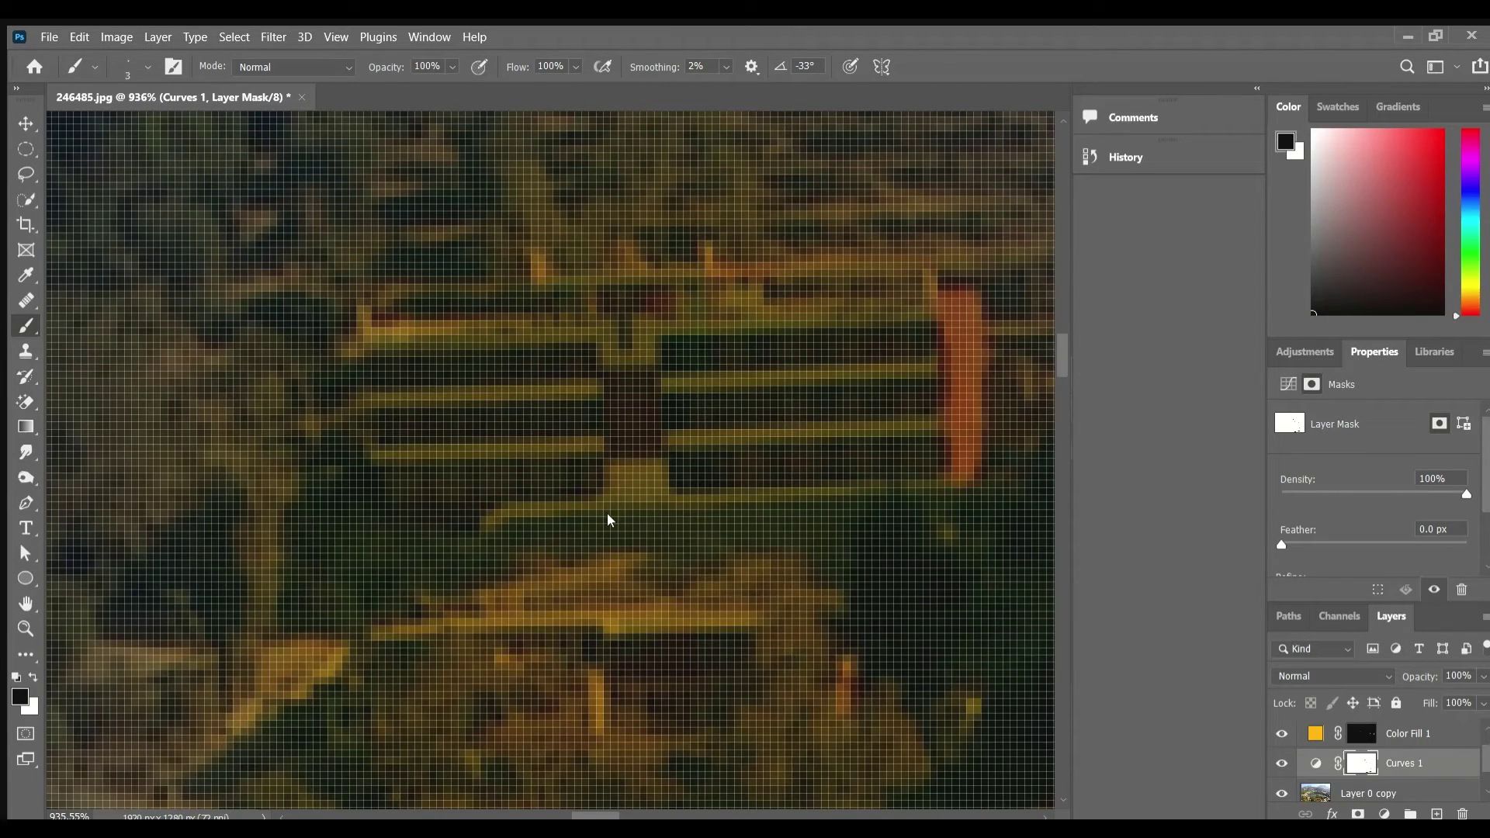
Step: With a slightly larger brush, light the upper hillside building's upper and middle window rows
key("bracketright")
key("bracketright")
key("bracketright")
mouse_move(425, 389)
left_mouse_down()
mouse_move(870, 369)
mouse_move(935, 409)
mouse_move(688, 426)
mouse_move(872, 476)
mouse_move(948, 468)
left_mouse_up()
left_click_drag(406, 443, 931, 448)
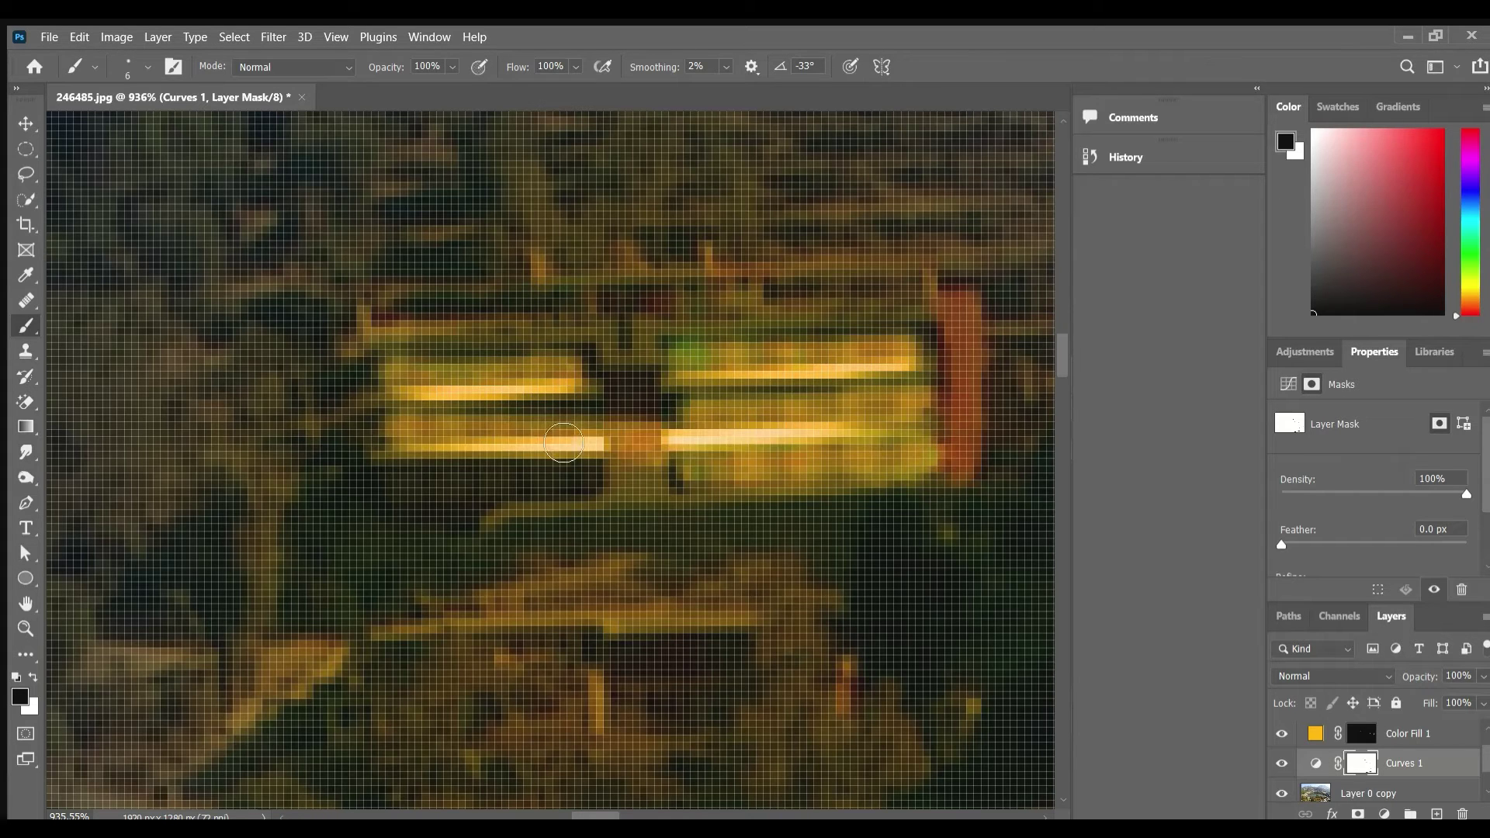
scroll(575, 523, "down", 5)
scroll(586, 545, "down", 3)
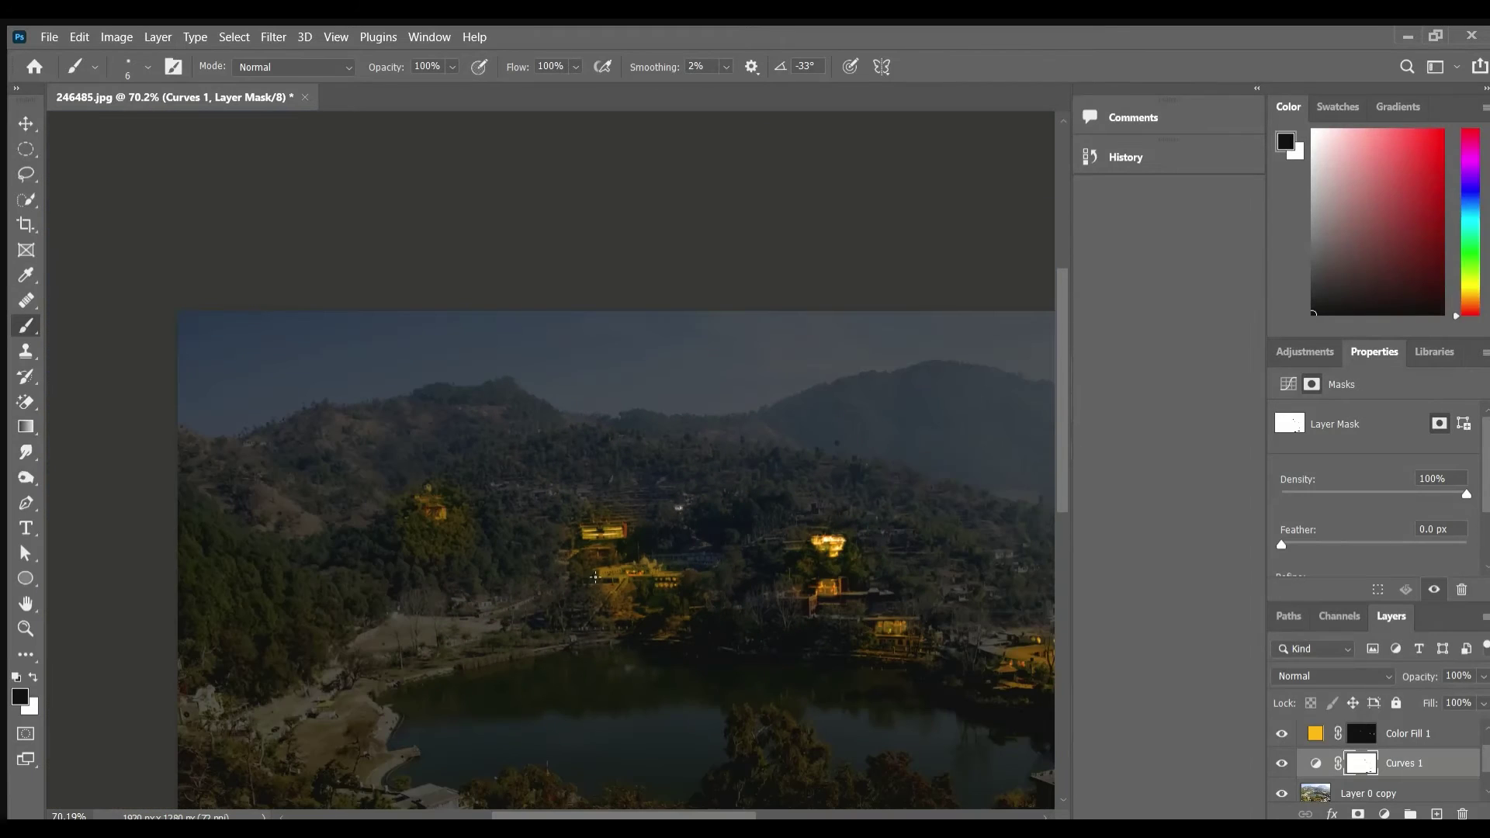
scroll(706, 633, "down", 2)
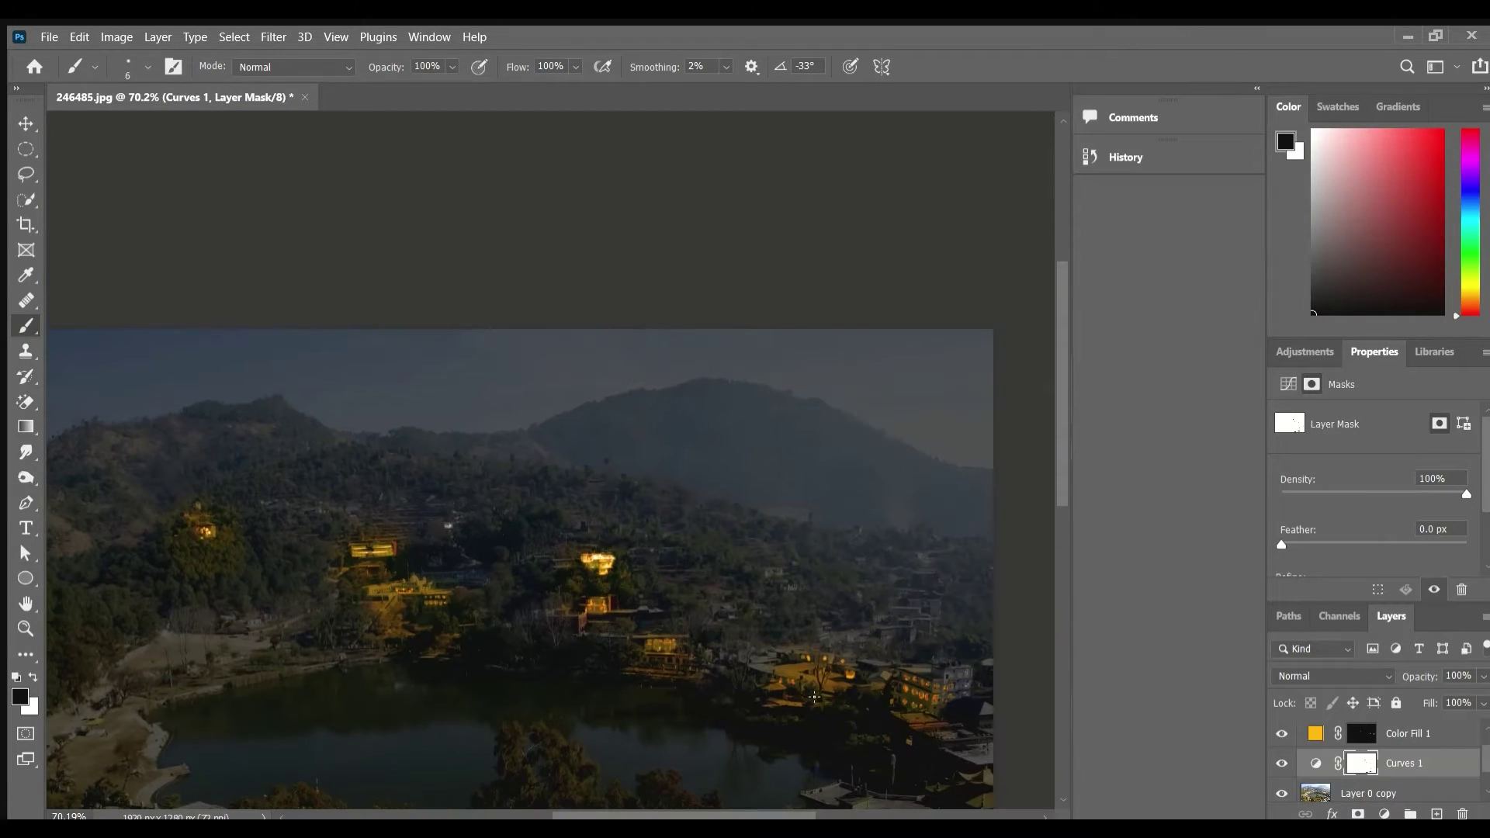
scroll(776, 675, "down", 1)
scroll(816, 711, "down", 2)
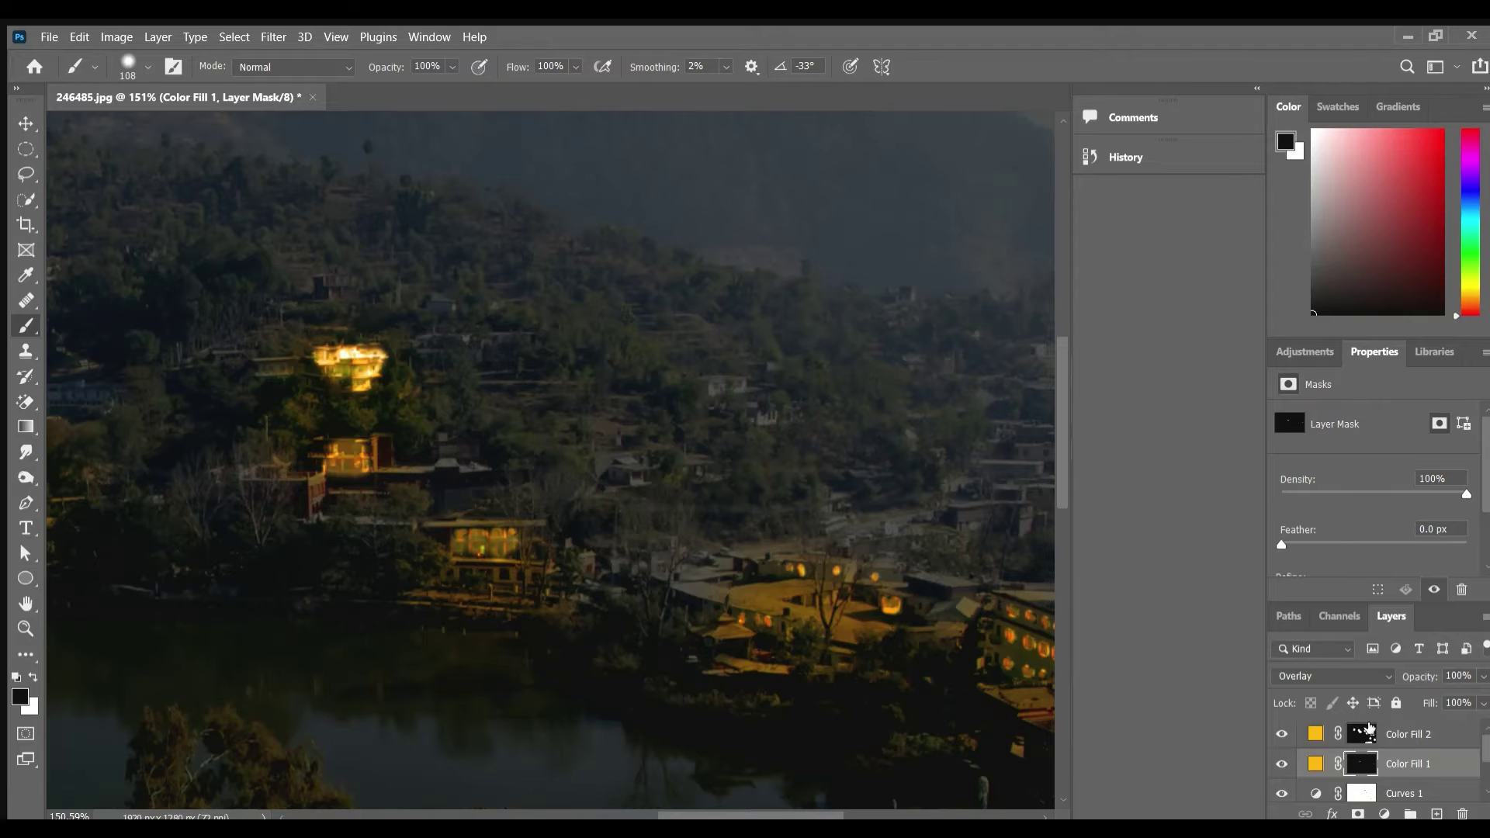
Step: Paint white on the Color Fill 2 mask across the lake for warm reflections
left_click(1368, 730)
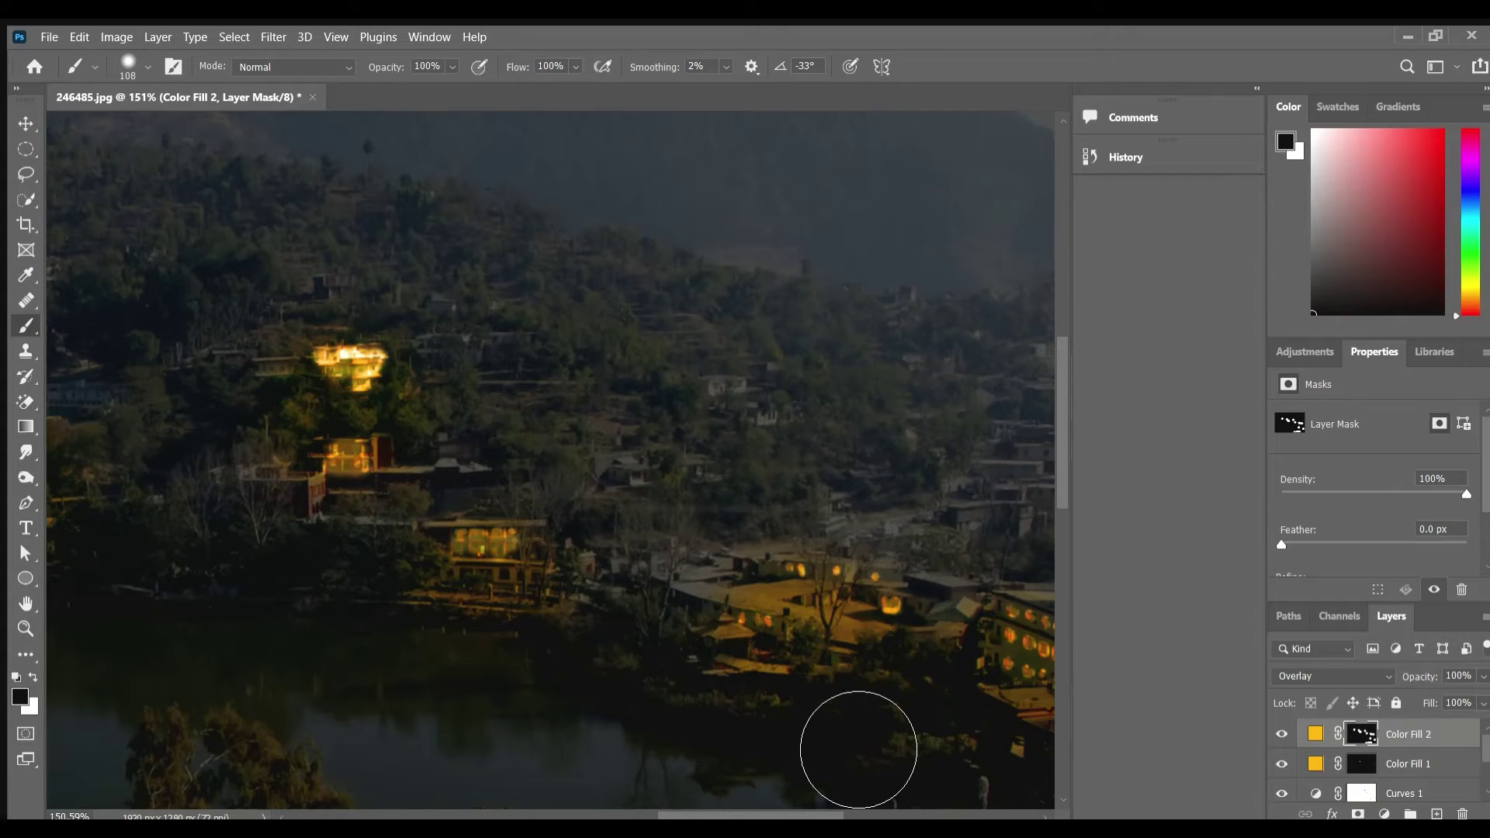
left_click(33, 677)
left_click_drag(305, 659, 721, 708)
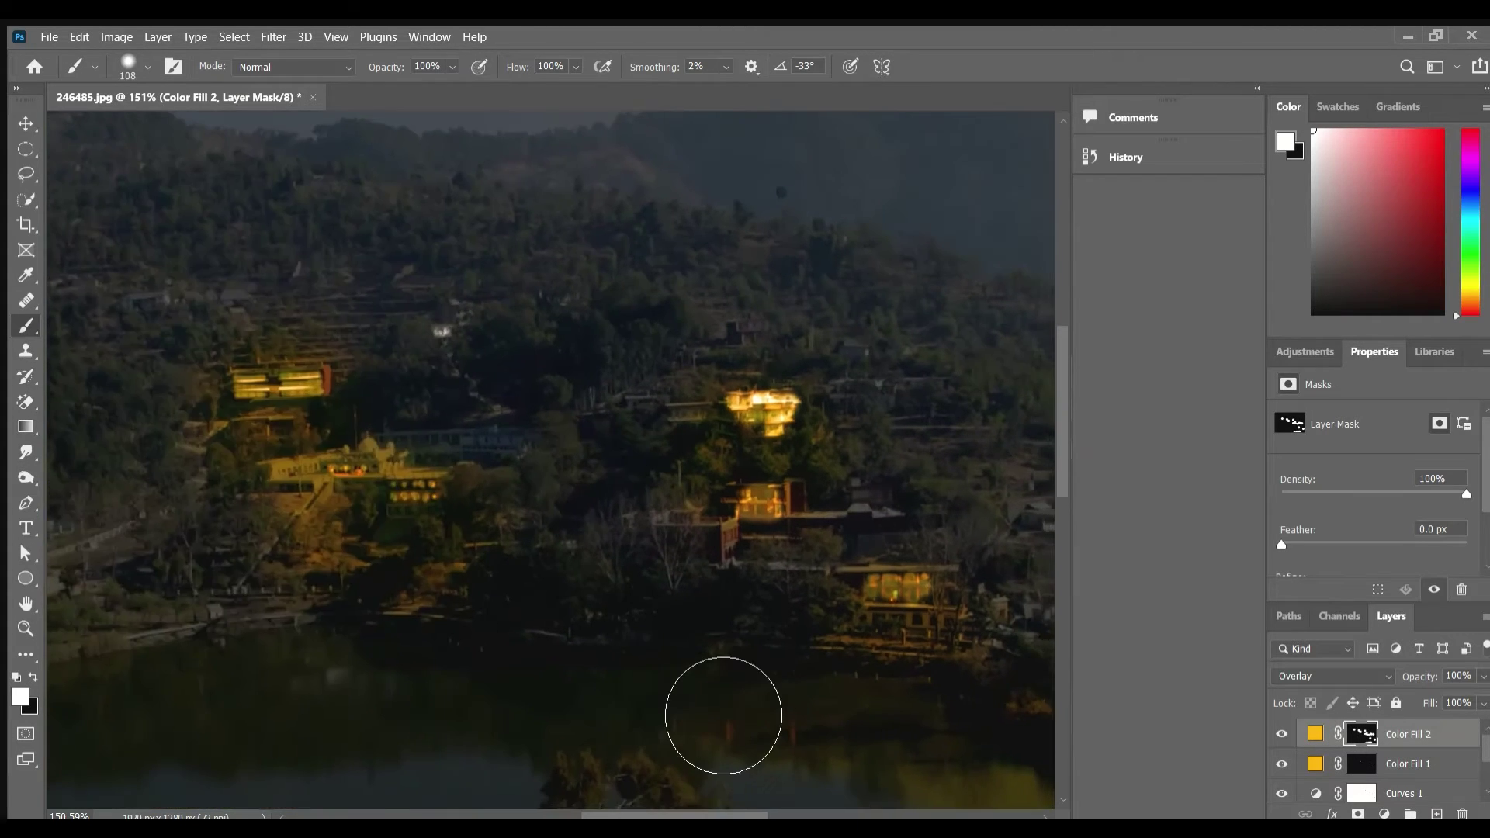
left_click_drag(578, 696, 746, 530)
left_click_drag(852, 596, 163, 640)
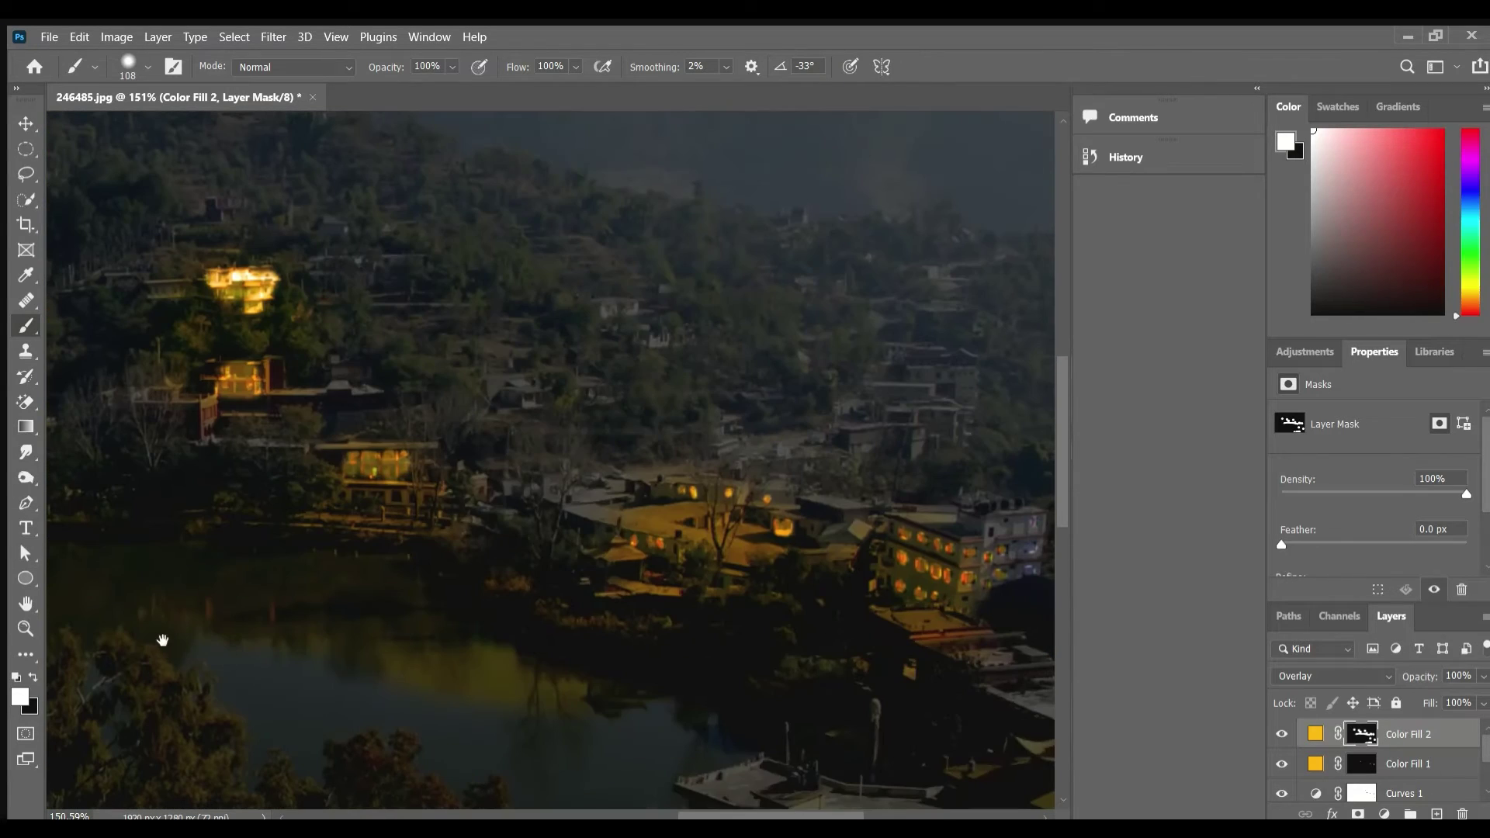
Step: Reselect the Color Fill 1 layer and its mask, then the Color Fill 2 layer
left_click(1320, 763)
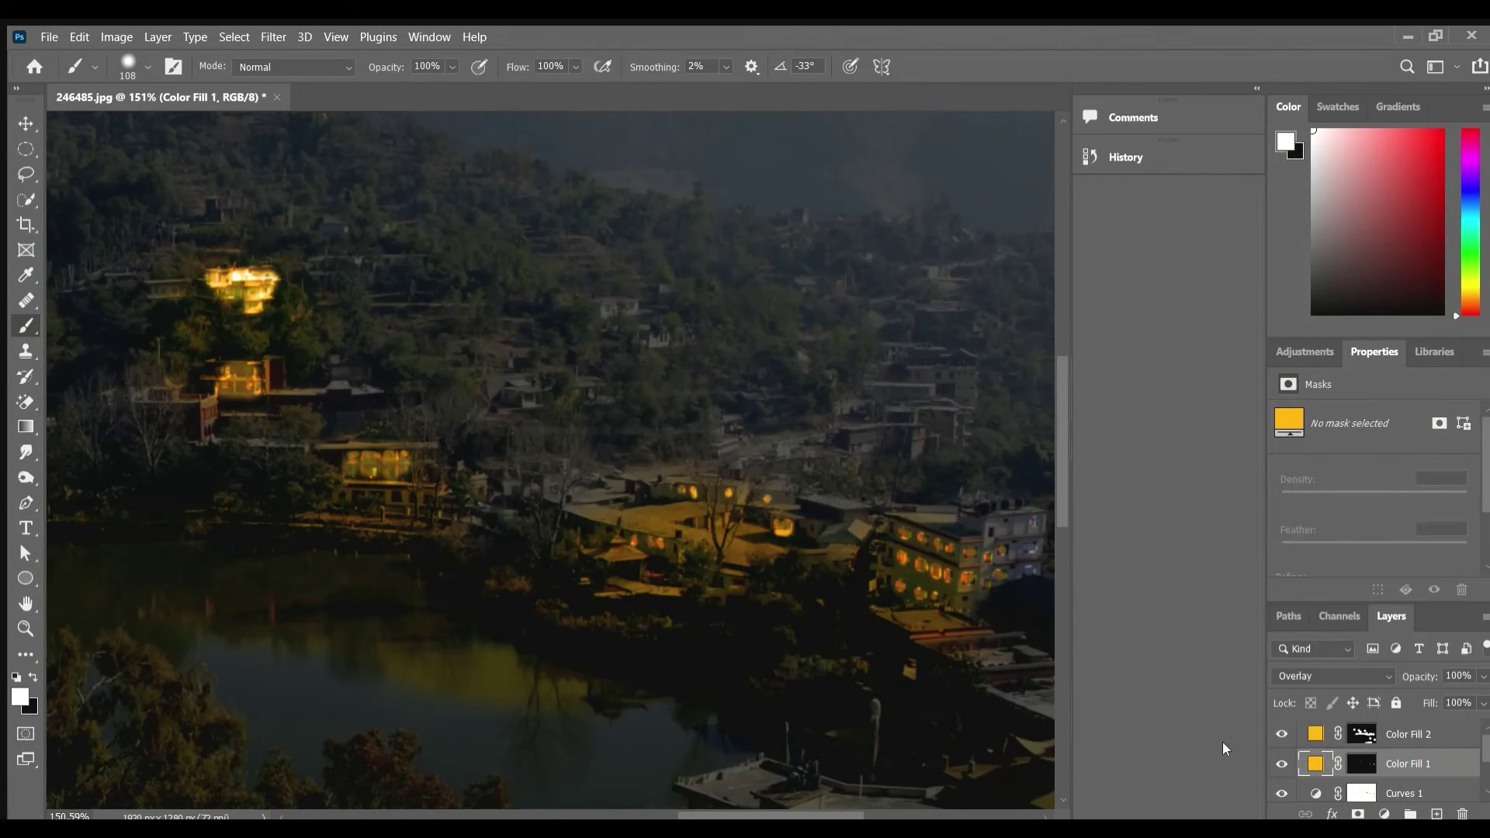
left_click(1360, 764)
scroll(958, 654, "down", 4)
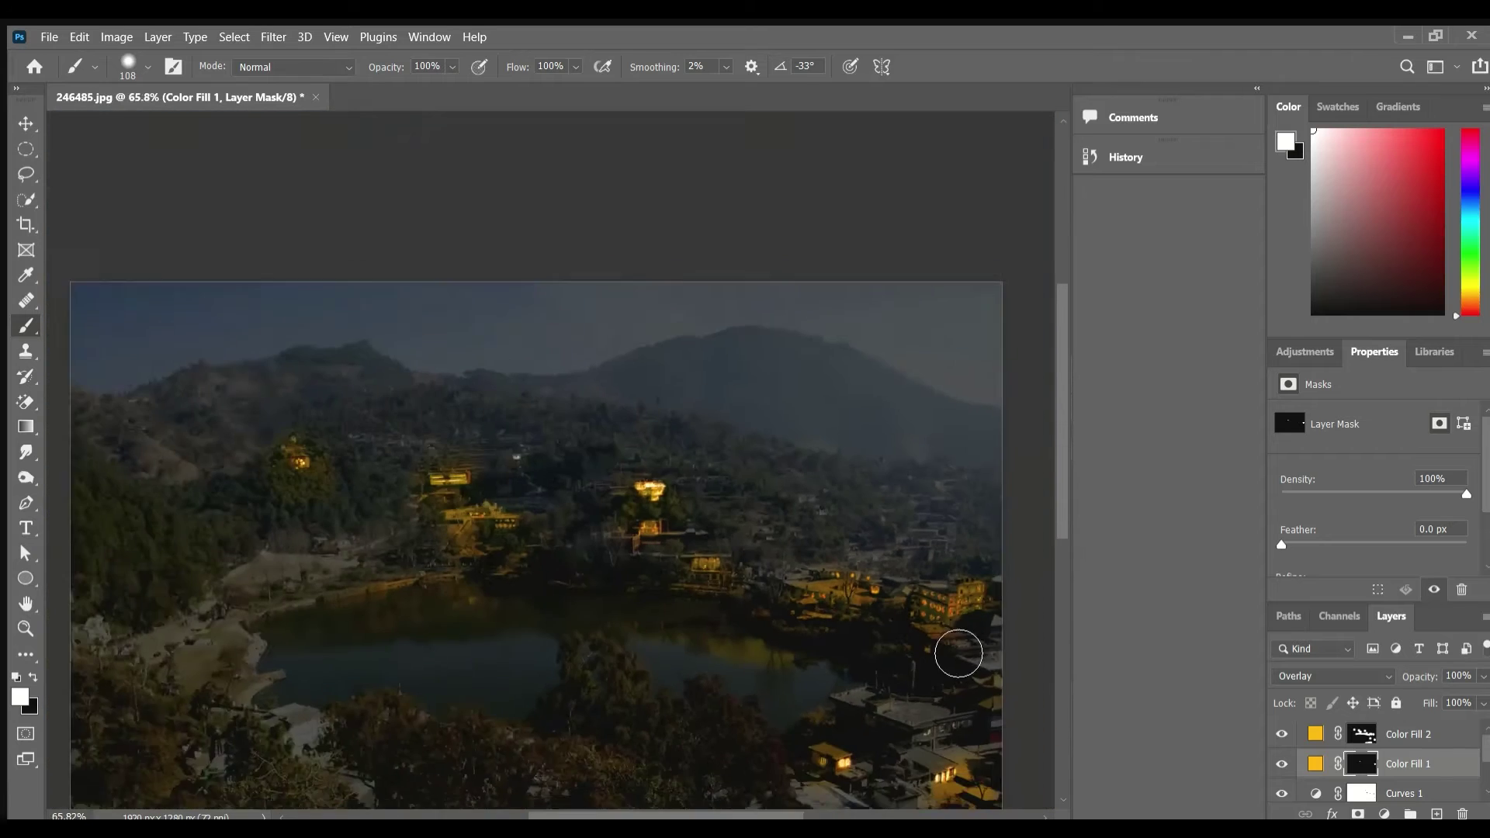
scroll(959, 654, "down", 2)
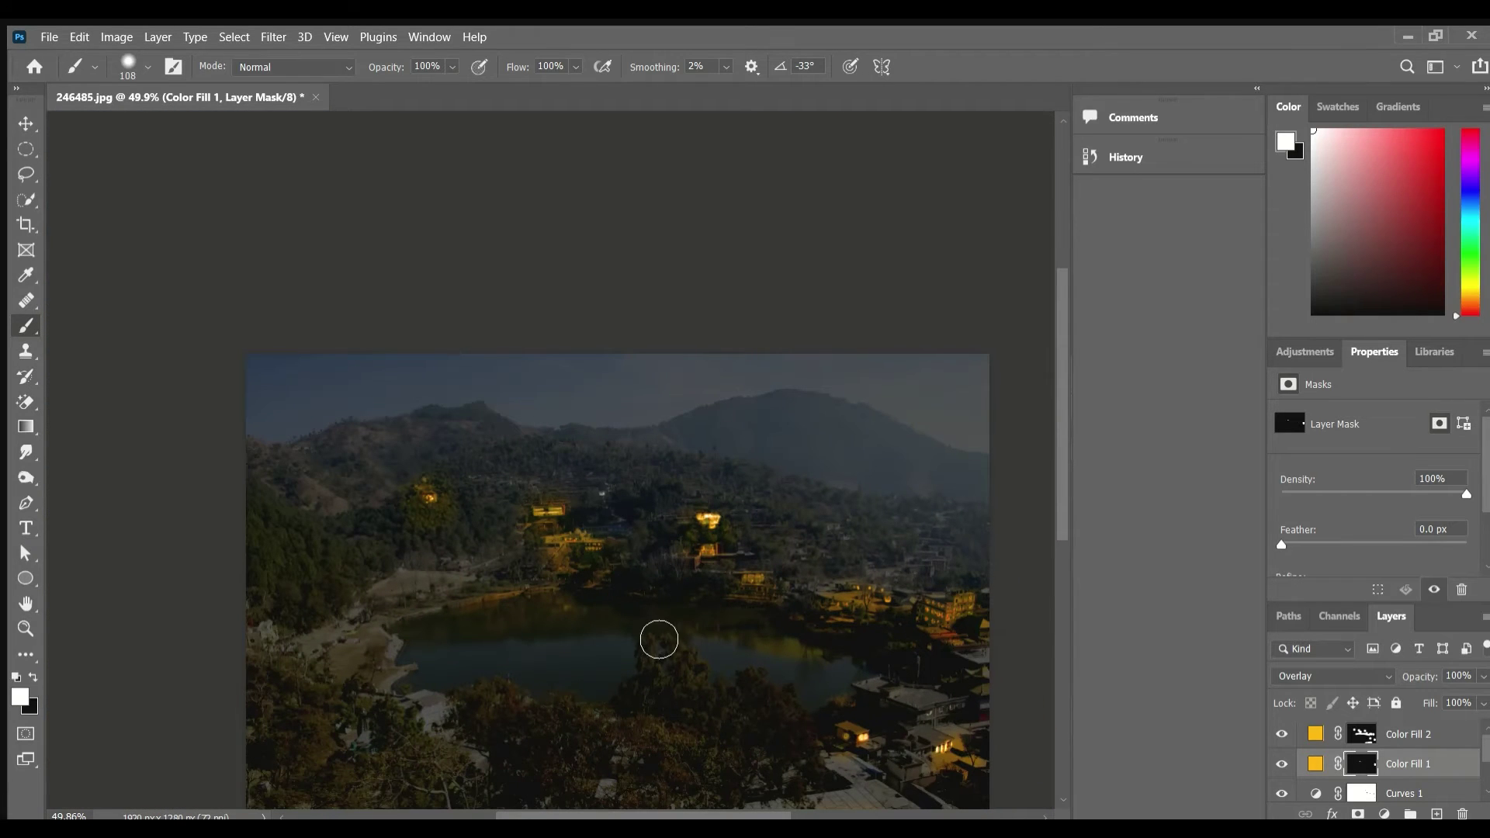
scroll(659, 640, "down", 2)
scroll(653, 635, "up", 3)
scroll(691, 676, "up", 3)
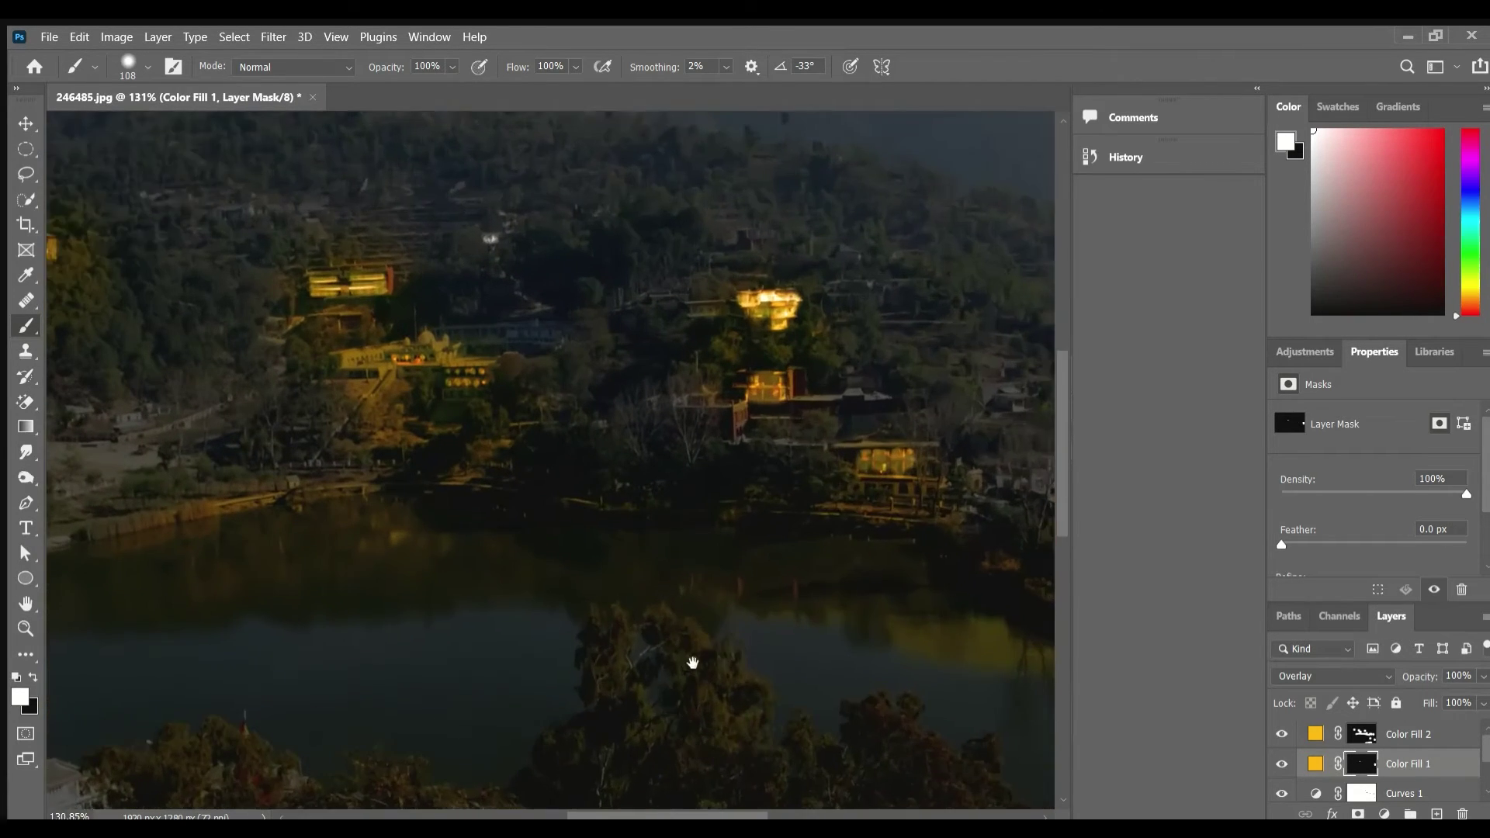
scroll(688, 662, "up", 3)
scroll(718, 626, "down", 1)
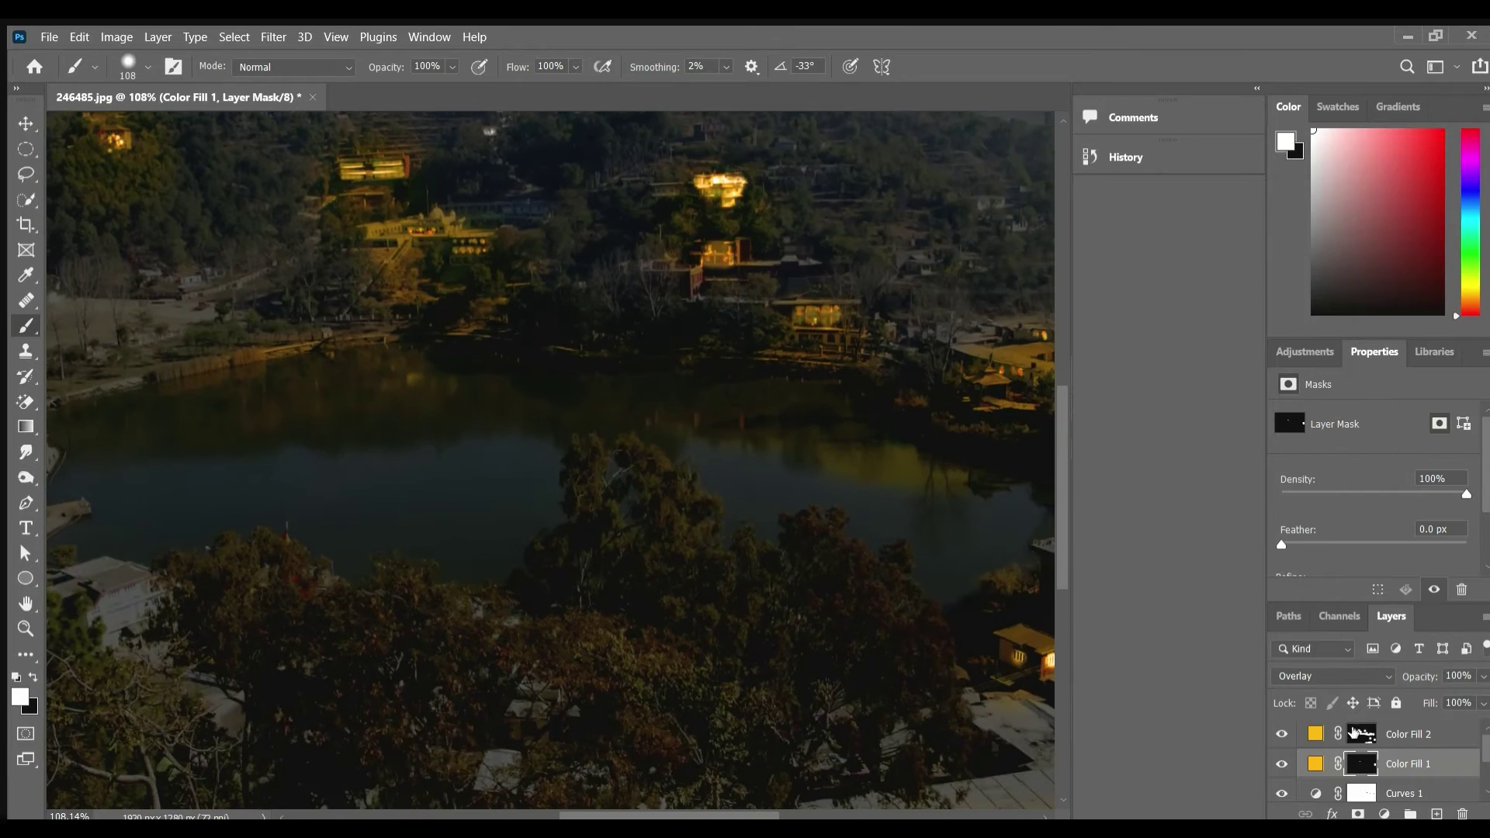
left_click(1434, 731)
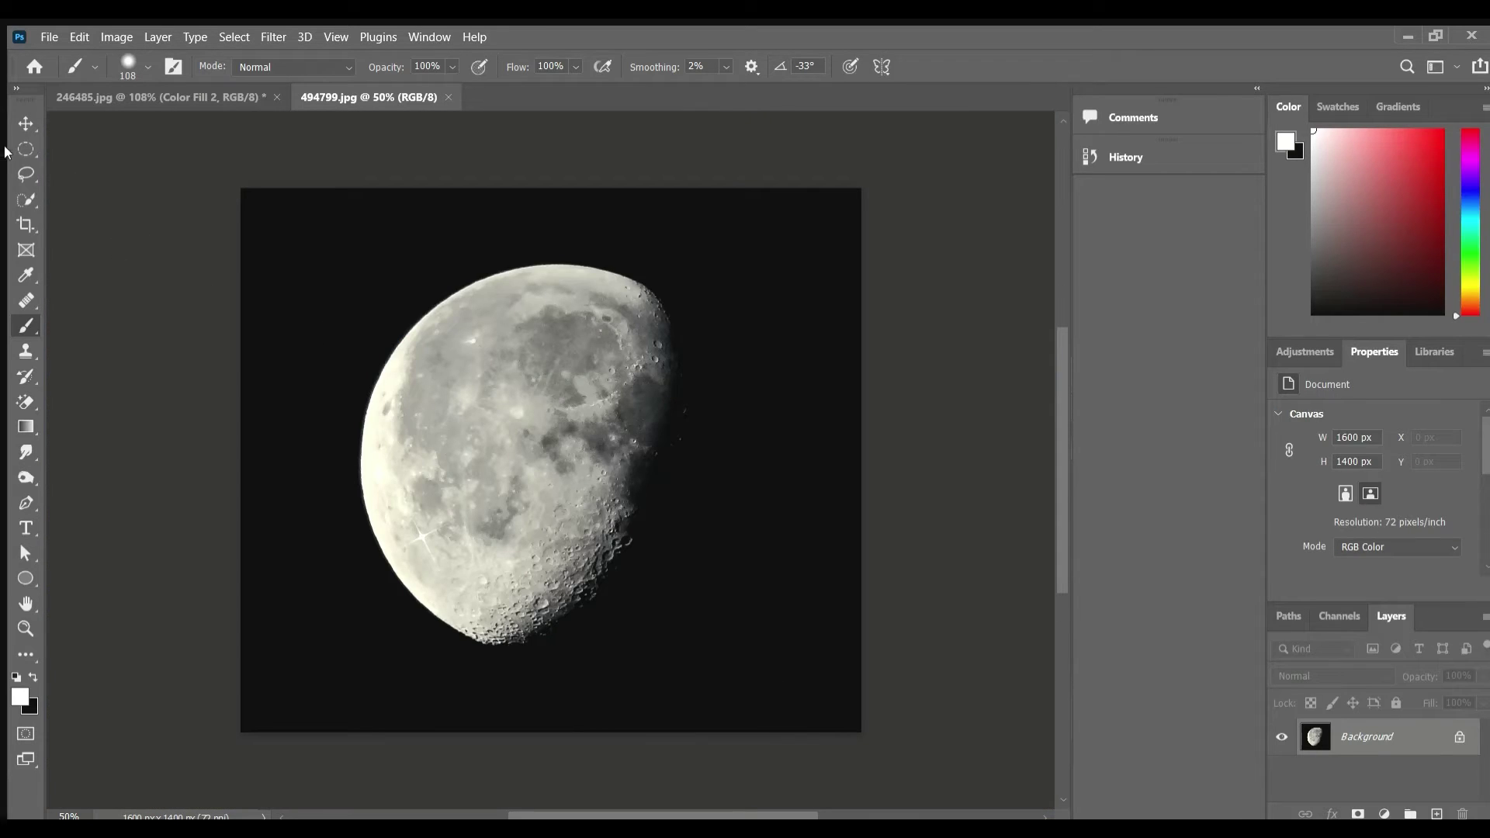
Step: Draw an elliptical selection over the moon and scale it to fit the moon's edge
left_click(25, 149)
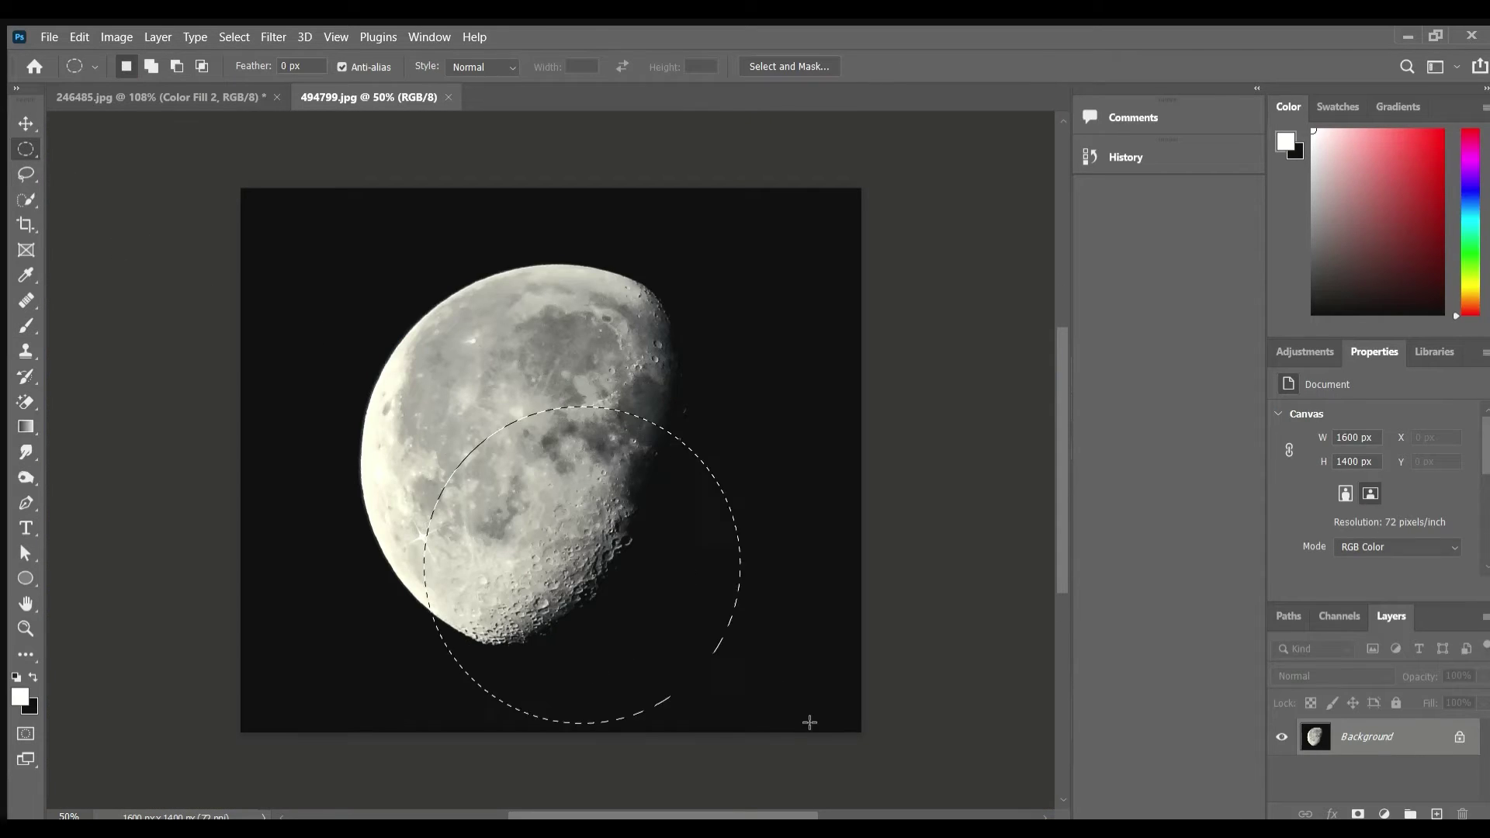
mouse_move(688, 593)
left_mouse_down()
mouse_move(621, 464)
mouse_move(635, 465)
left_mouse_up()
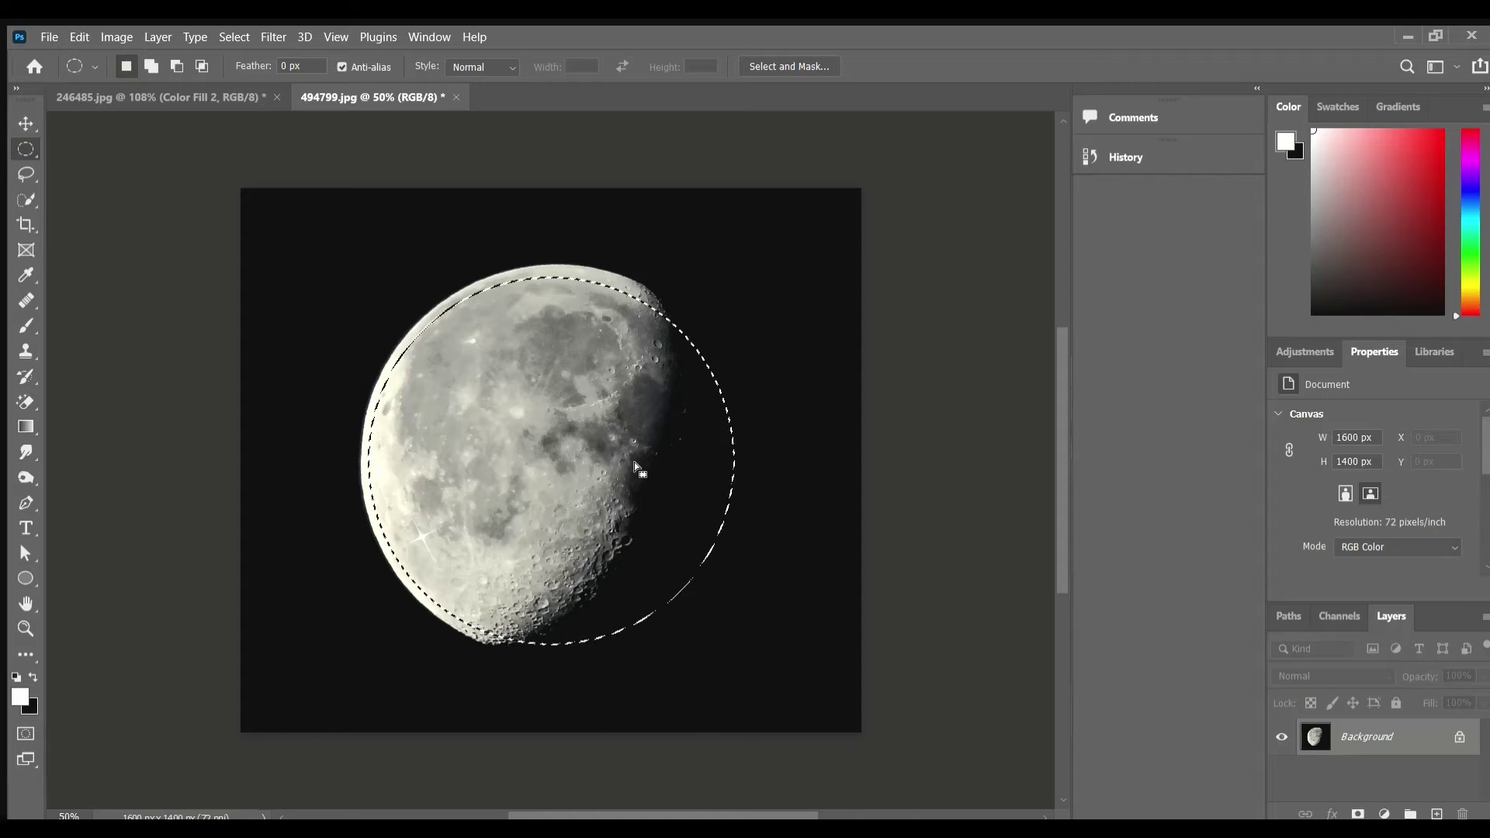
key("ctrl+t")
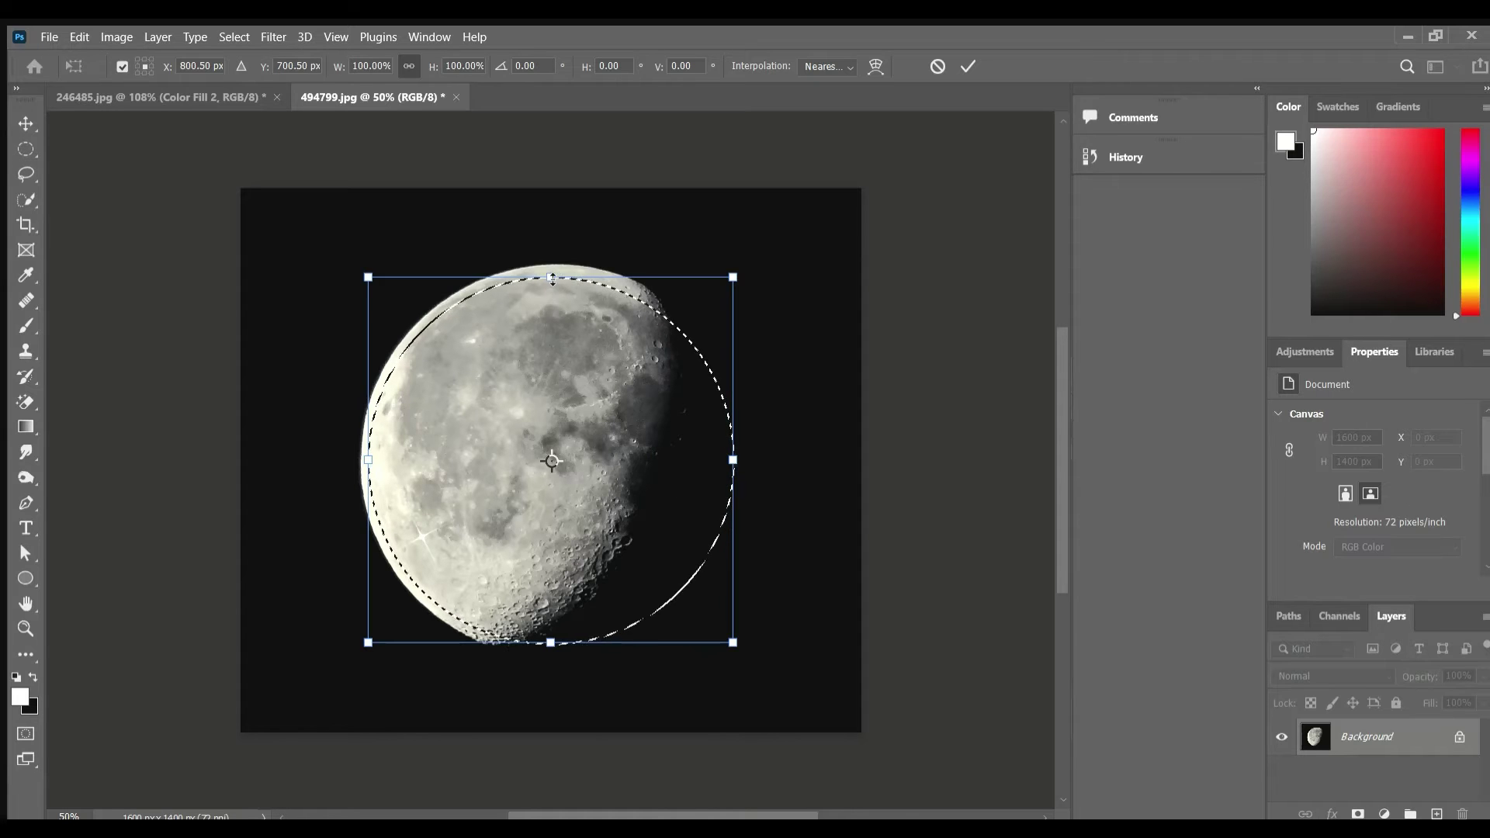
left_click_drag(553, 278, 565, 274)
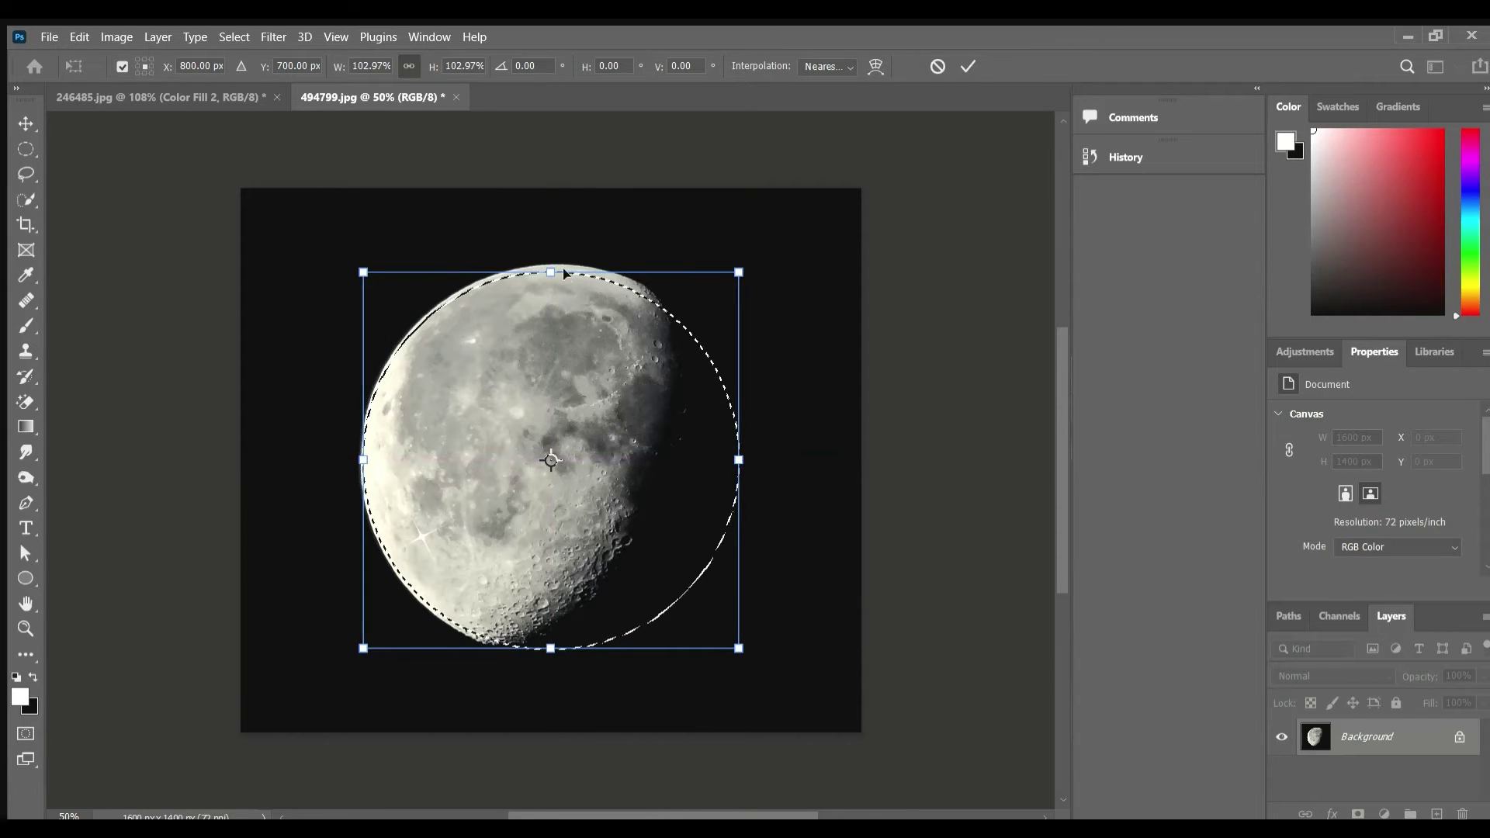
key("Return")
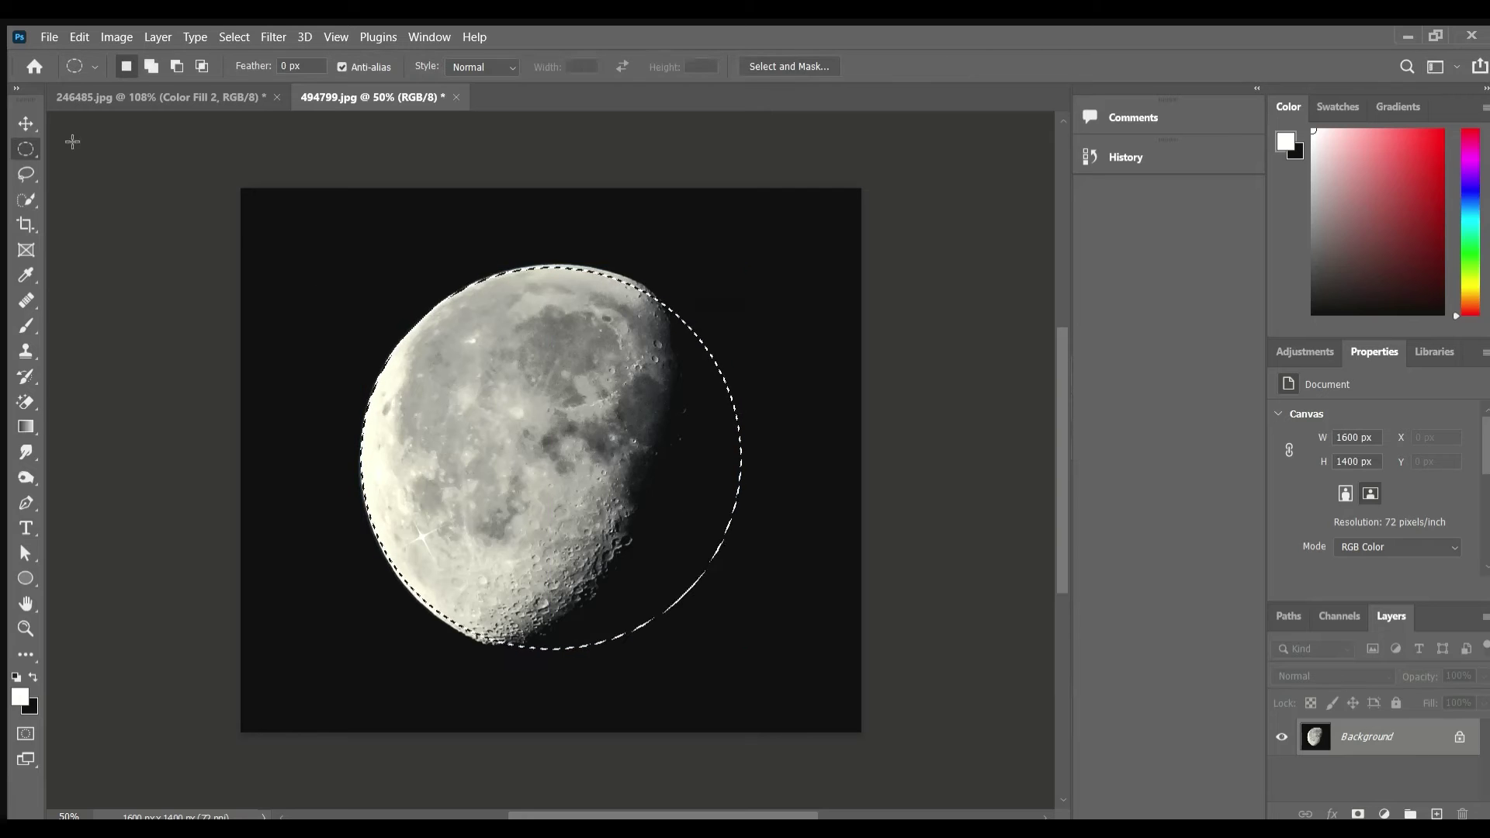
Step: Move the selected moon into the town photo as a new layer with a layer mask
key("v")
left_click_drag(485, 369, 483, 383)
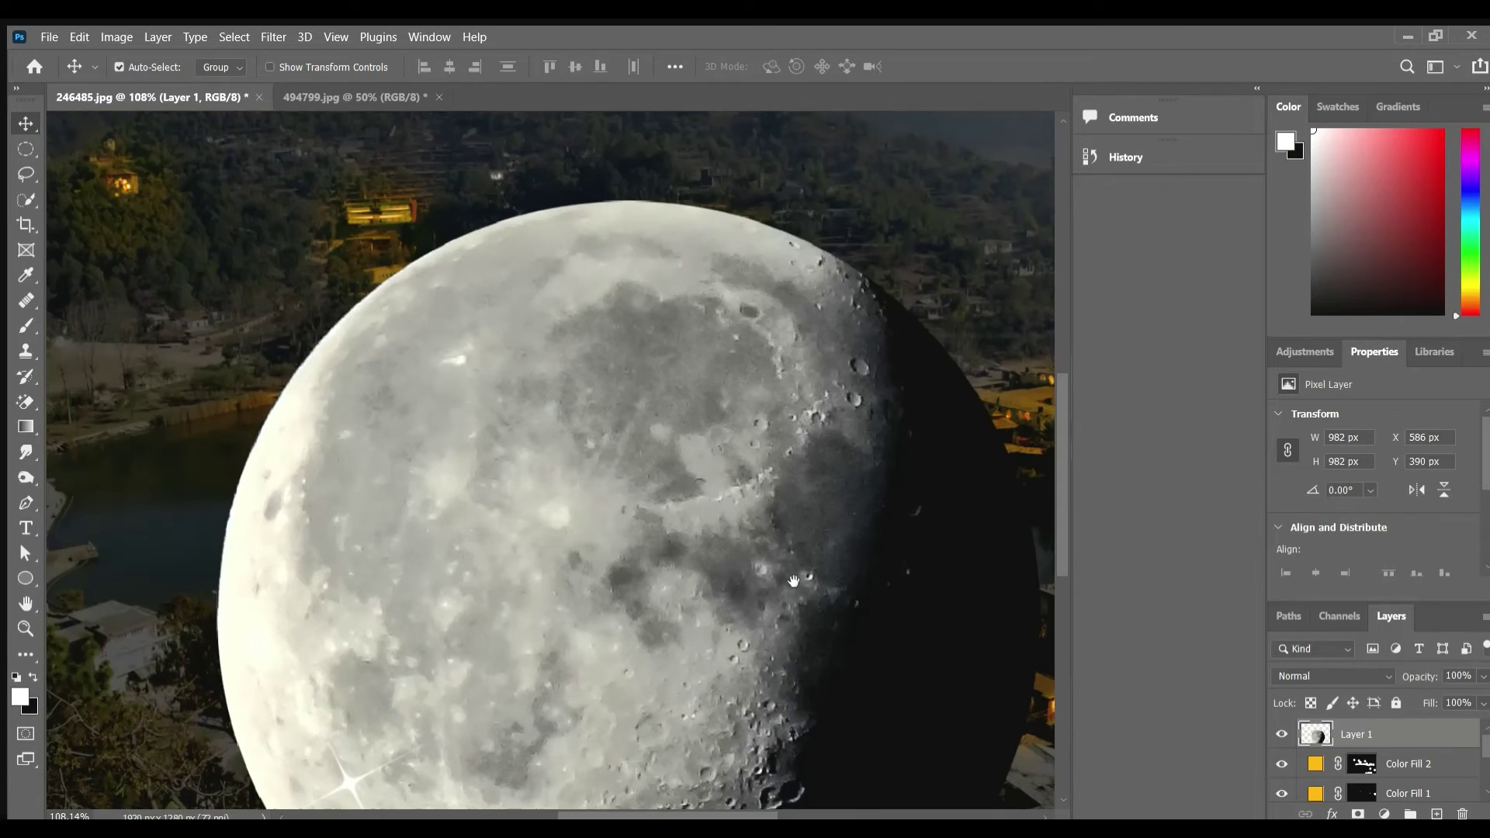
left_click_drag(780, 528, 691, 477)
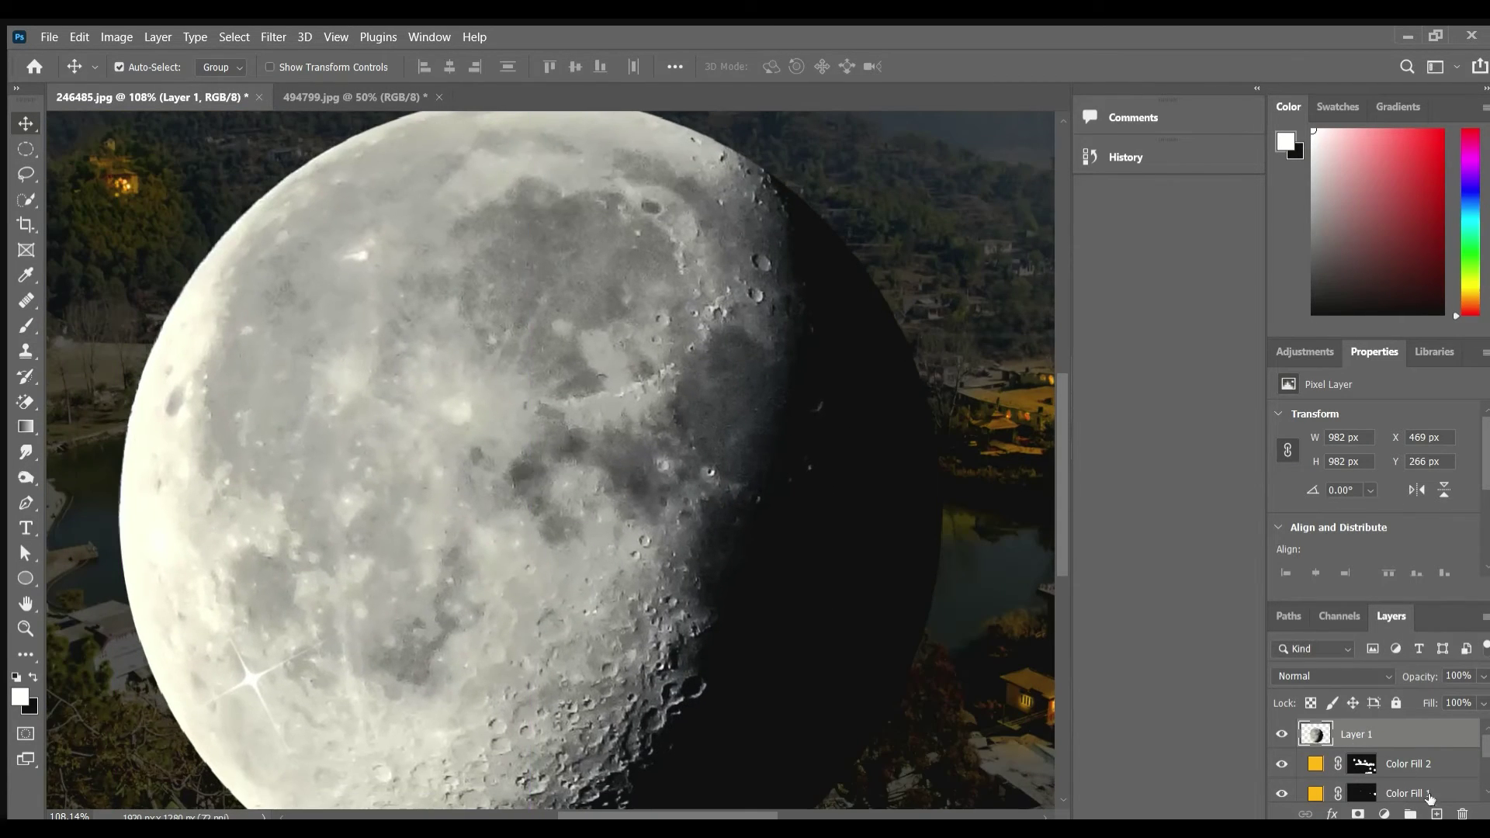
left_click(1358, 814)
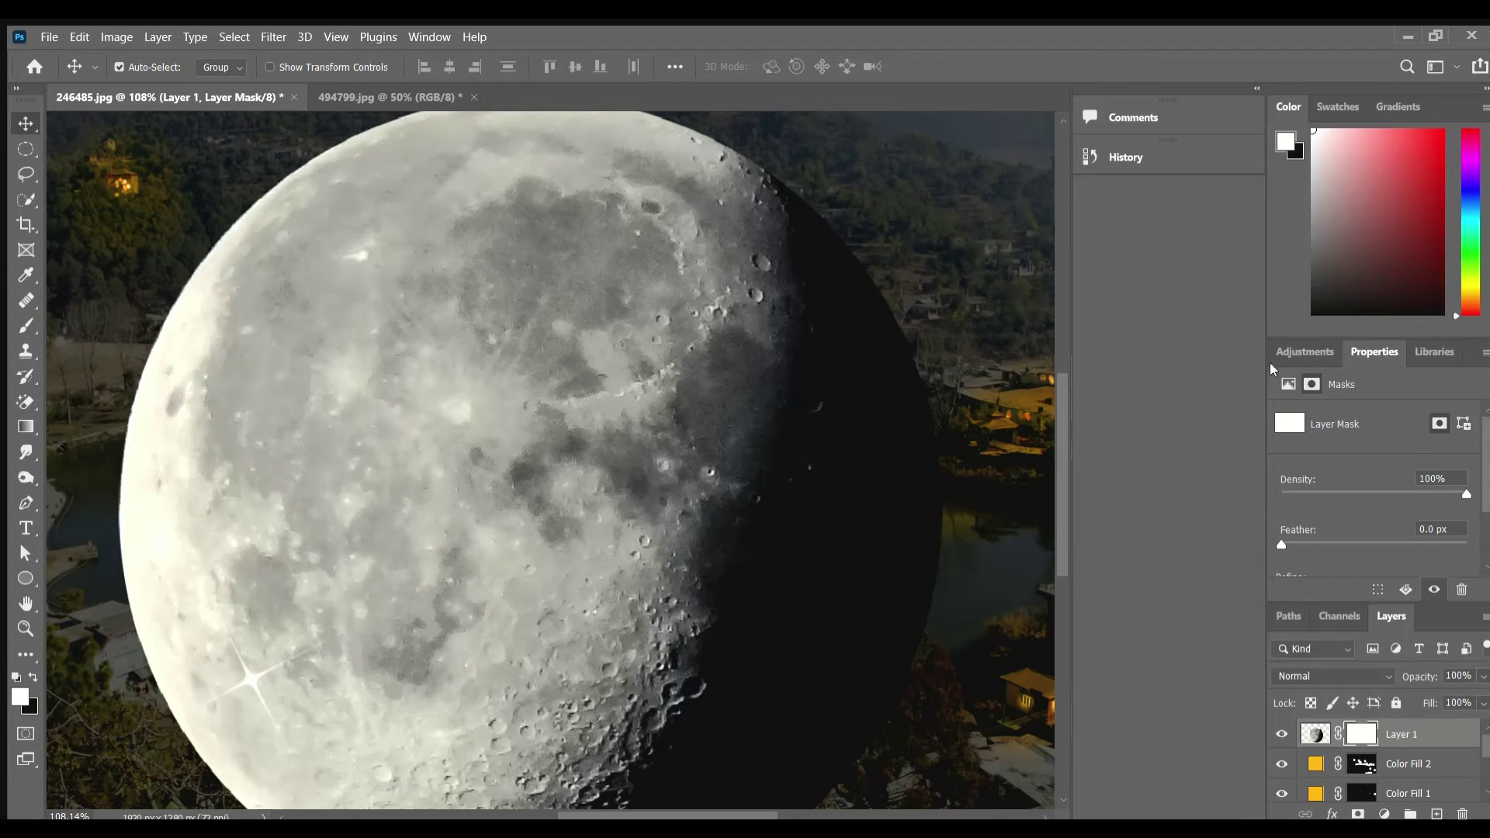
Step: Scale the moon to 56.35% and rotate it 69.85° into place over the lake
key("ctrl+t")
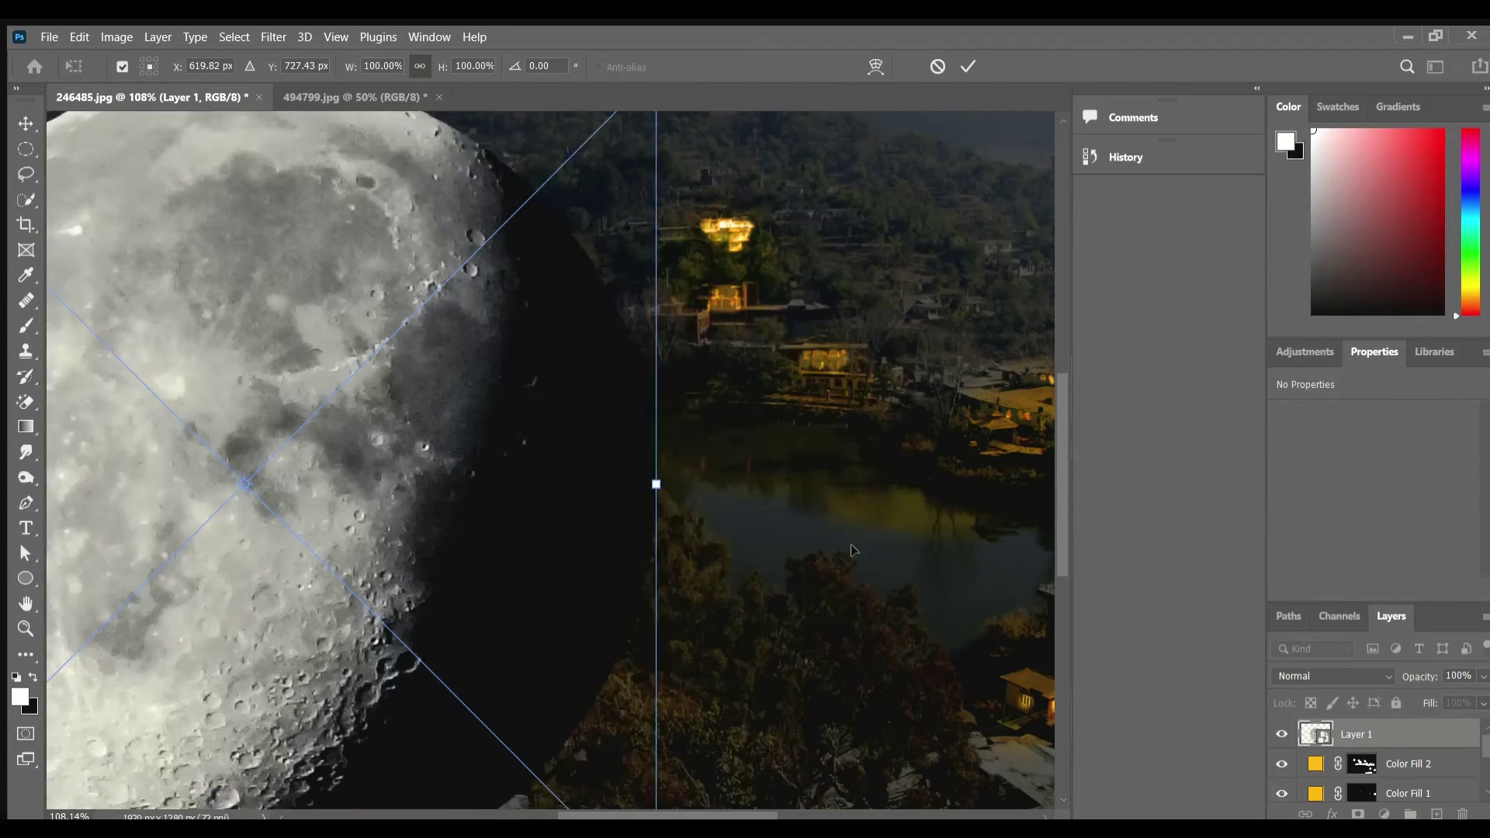
scroll(852, 550, "down", 3)
left_click_drag(899, 166, 666, 400)
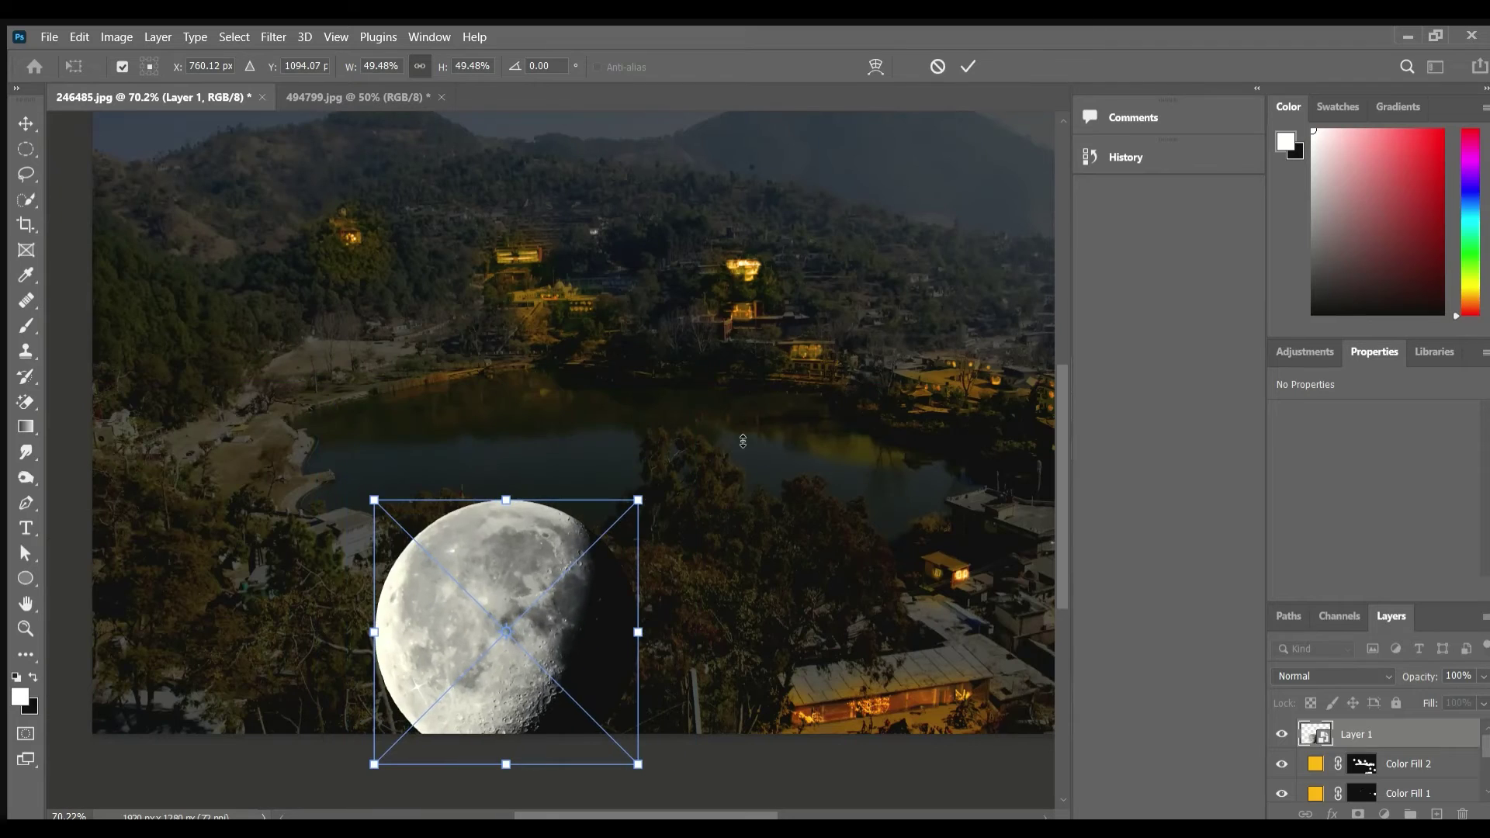
left_click_drag(743, 440, 765, 784)
mouse_move(606, 675)
left_mouse_down()
mouse_move(635, 454)
mouse_move(694, 507)
left_mouse_up()
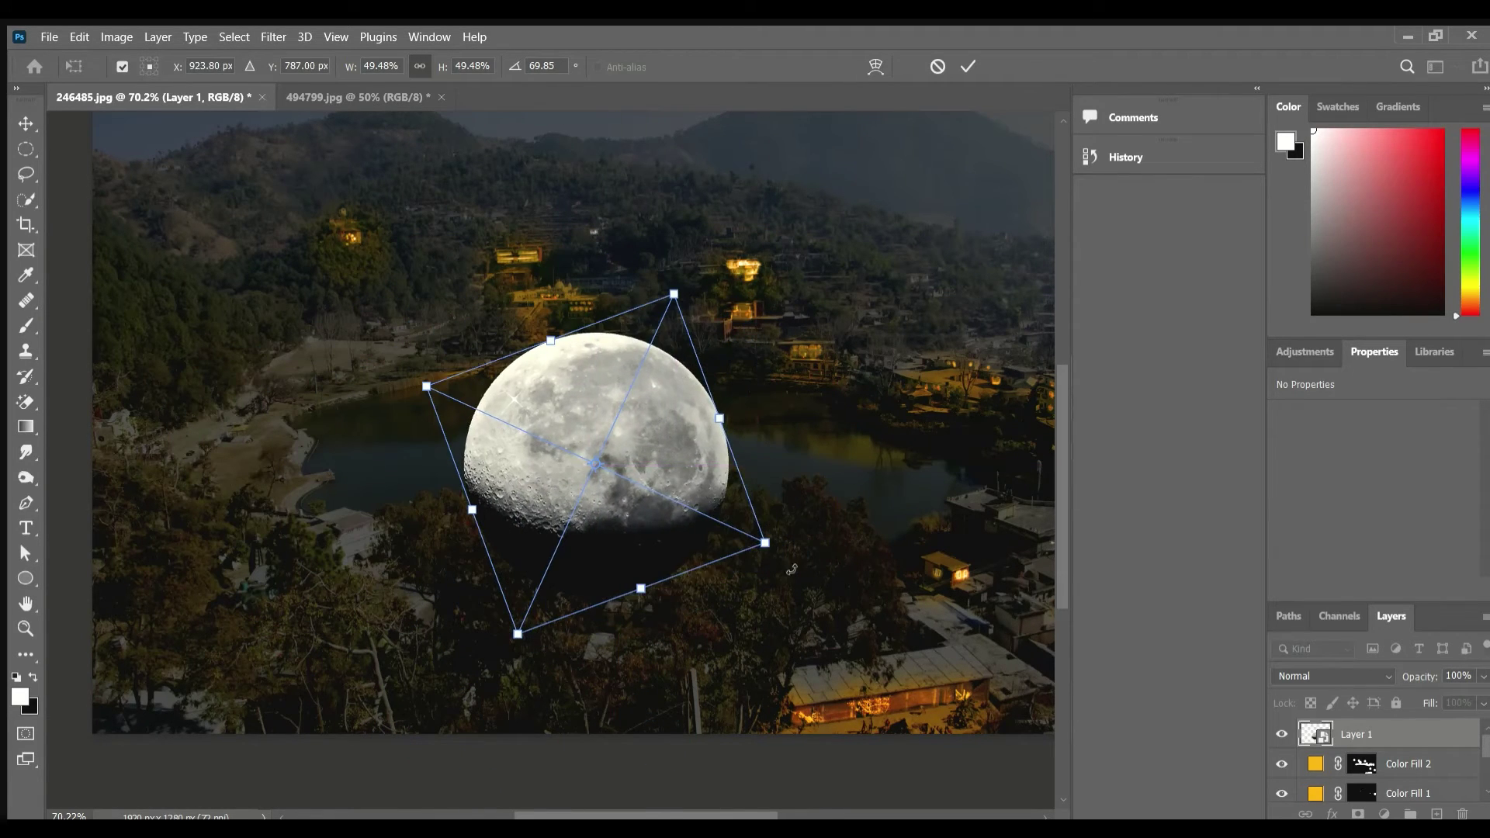
left_click_drag(767, 544, 814, 555)
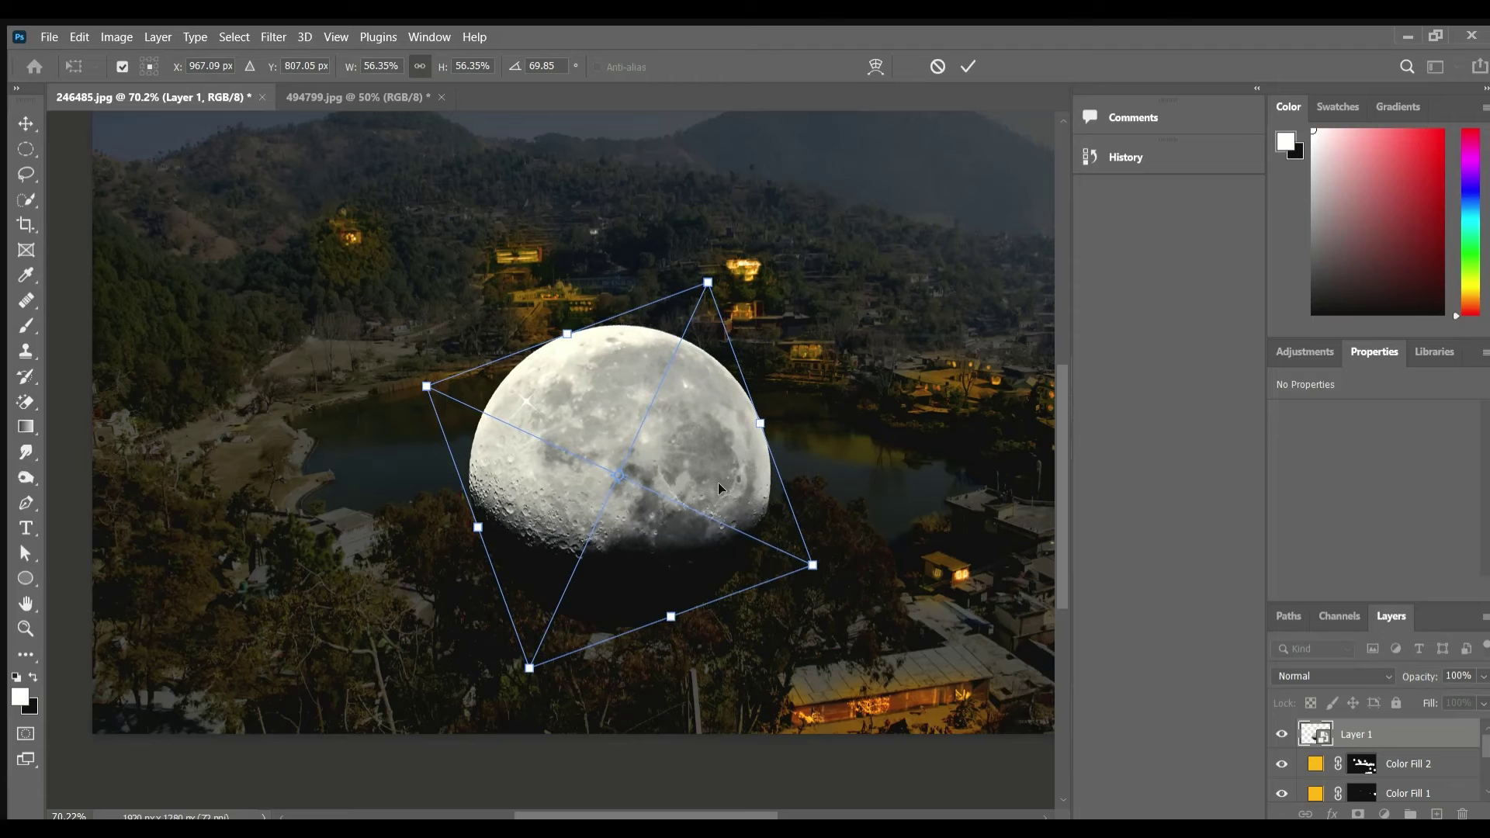
scroll(781, 573, "up", 3)
key("Return")
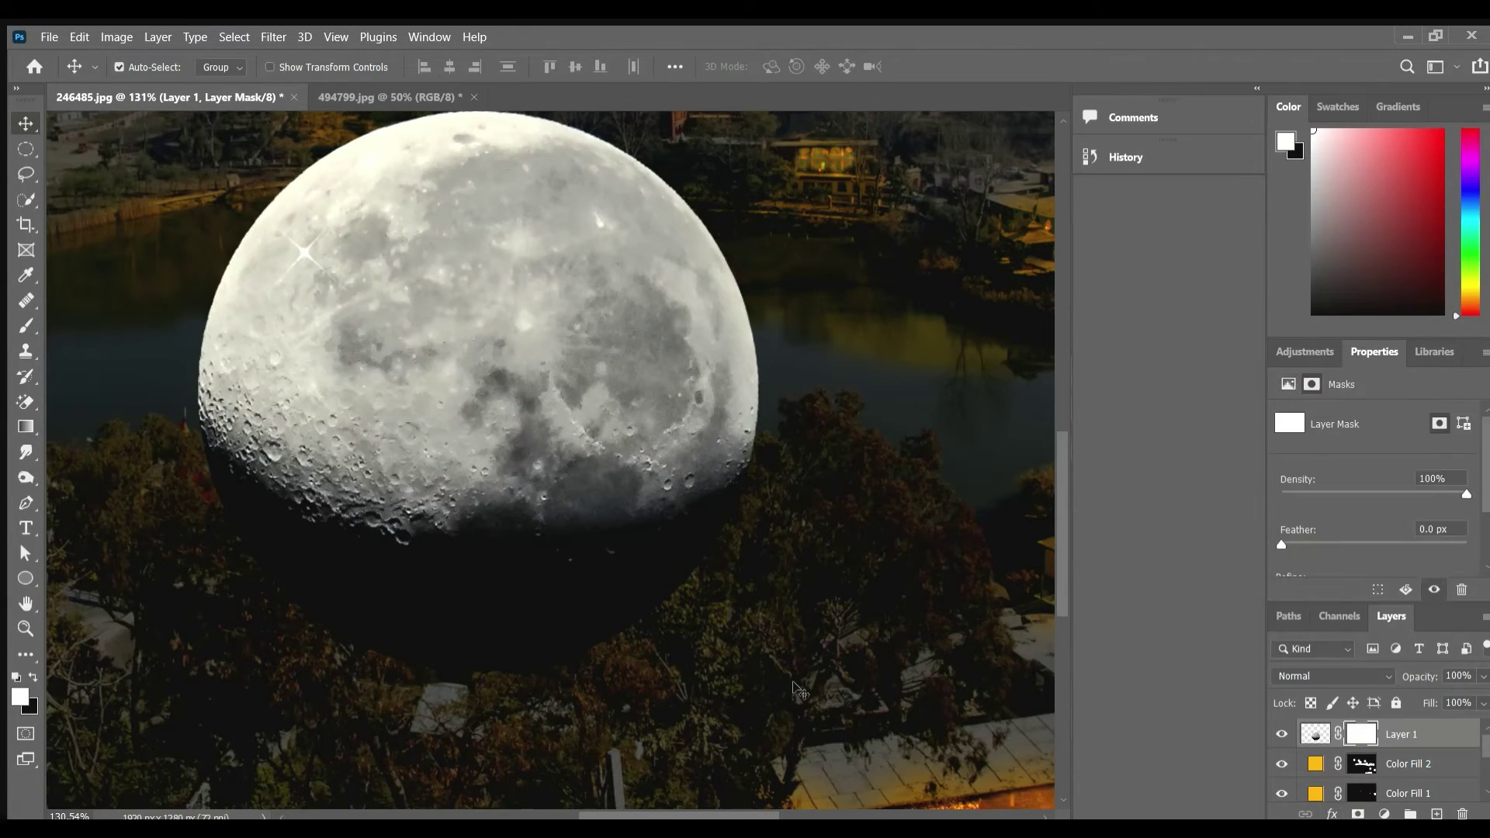
Step: Paint black on Layer 1's mask to hide the moon's lower part, fading its base above the lake
key("b")
mouse_move(206, 426)
left_mouse_down()
mouse_move(486, 592)
mouse_move(279, 585)
left_mouse_up()
mouse_move(792, 569)
left_mouse_down()
mouse_move(758, 515)
mouse_move(288, 550)
mouse_move(788, 505)
mouse_move(652, 487)
left_mouse_up()
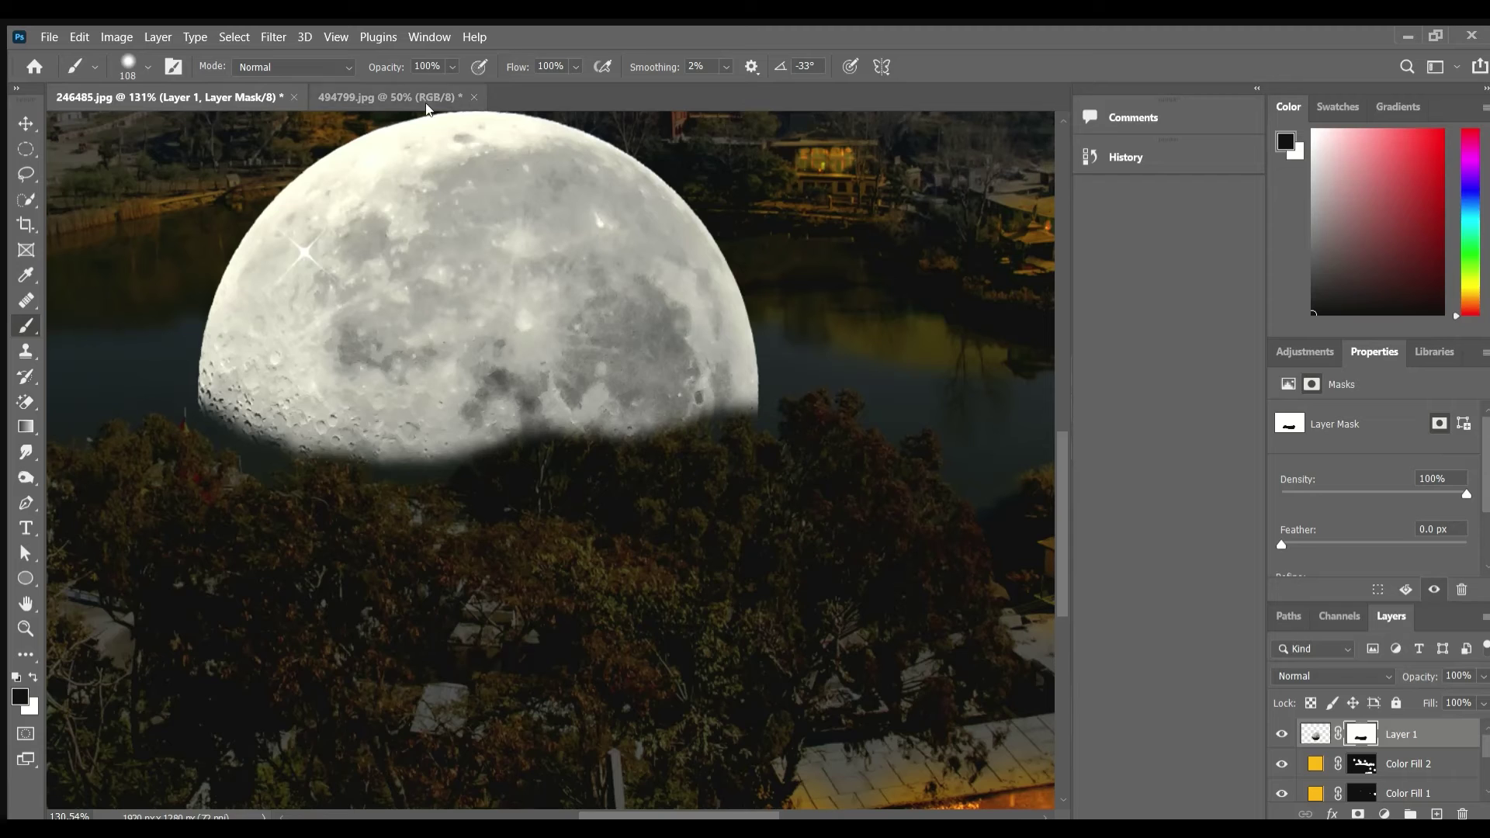
mouse_move(280, 465)
left_mouse_down()
mouse_move(598, 528)
mouse_move(761, 496)
mouse_move(805, 458)
mouse_move(464, 575)
left_mouse_up()
scroll(509, 565, "down", 3)
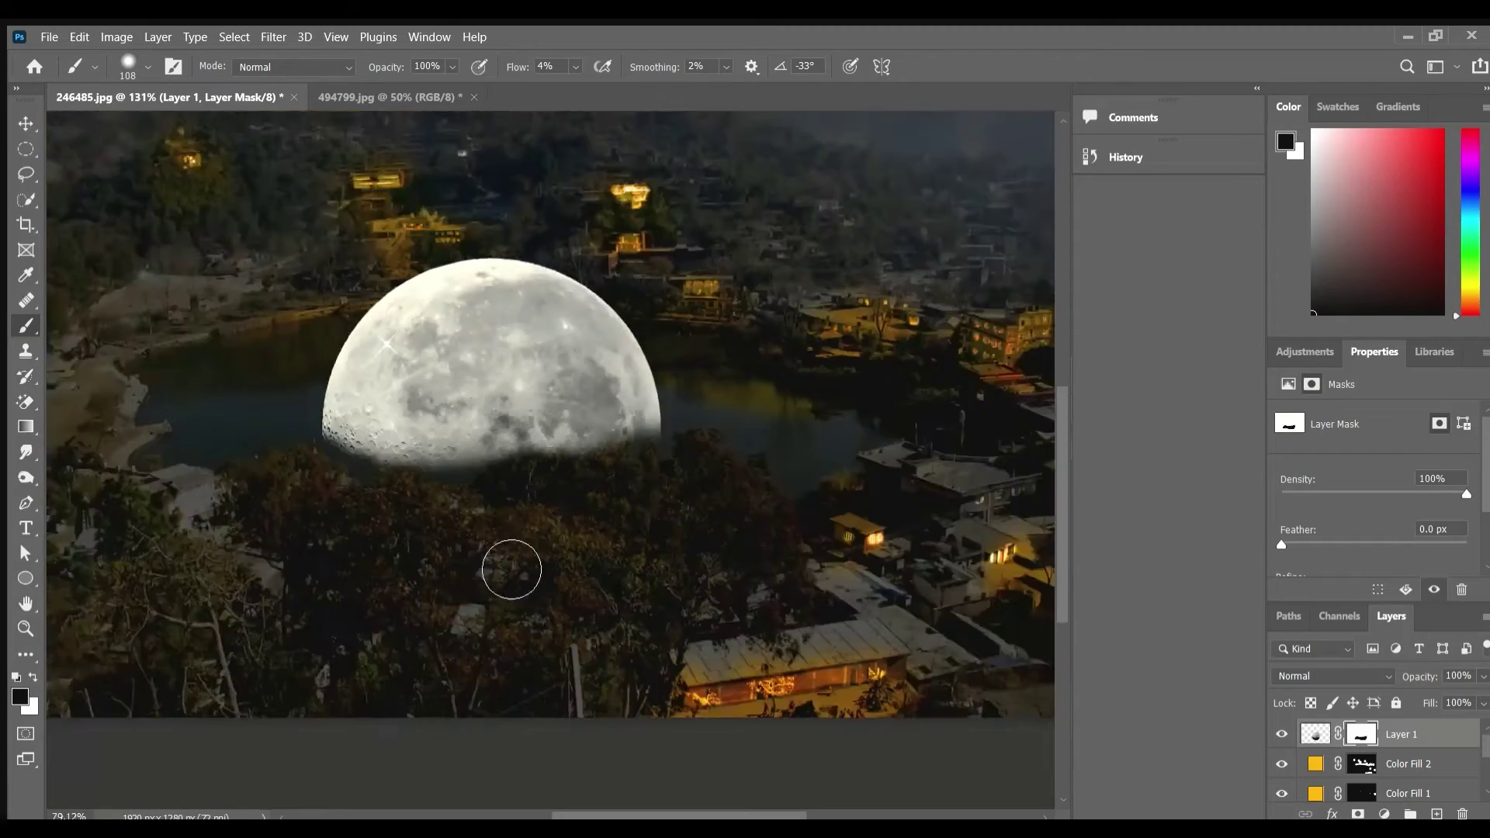
scroll(591, 514, "down", 2)
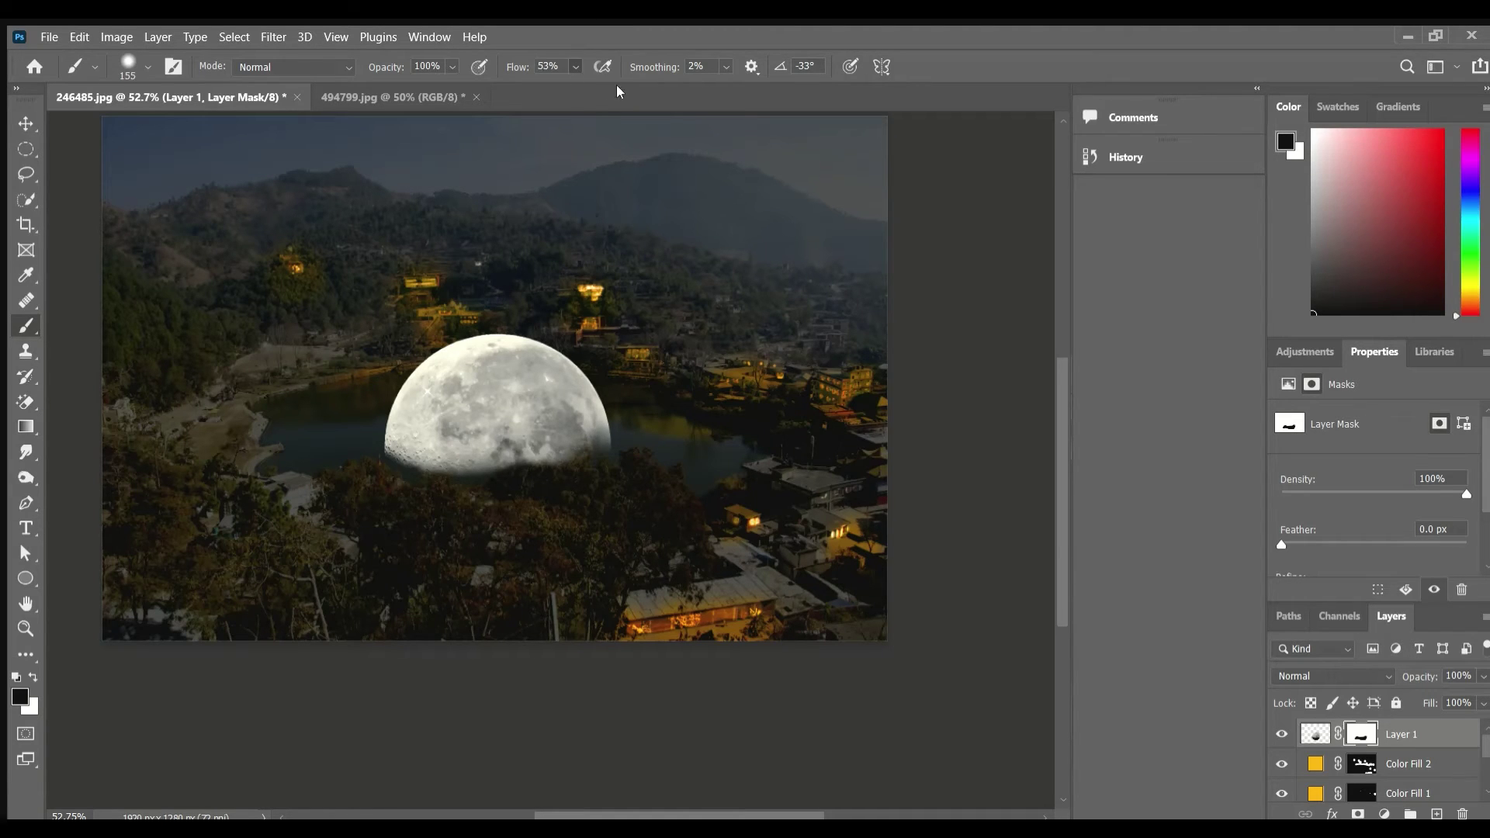
mouse_move(599, 493)
left_mouse_down()
mouse_move(435, 502)
mouse_move(638, 490)
mouse_move(636, 439)
mouse_move(414, 486)
left_mouse_up()
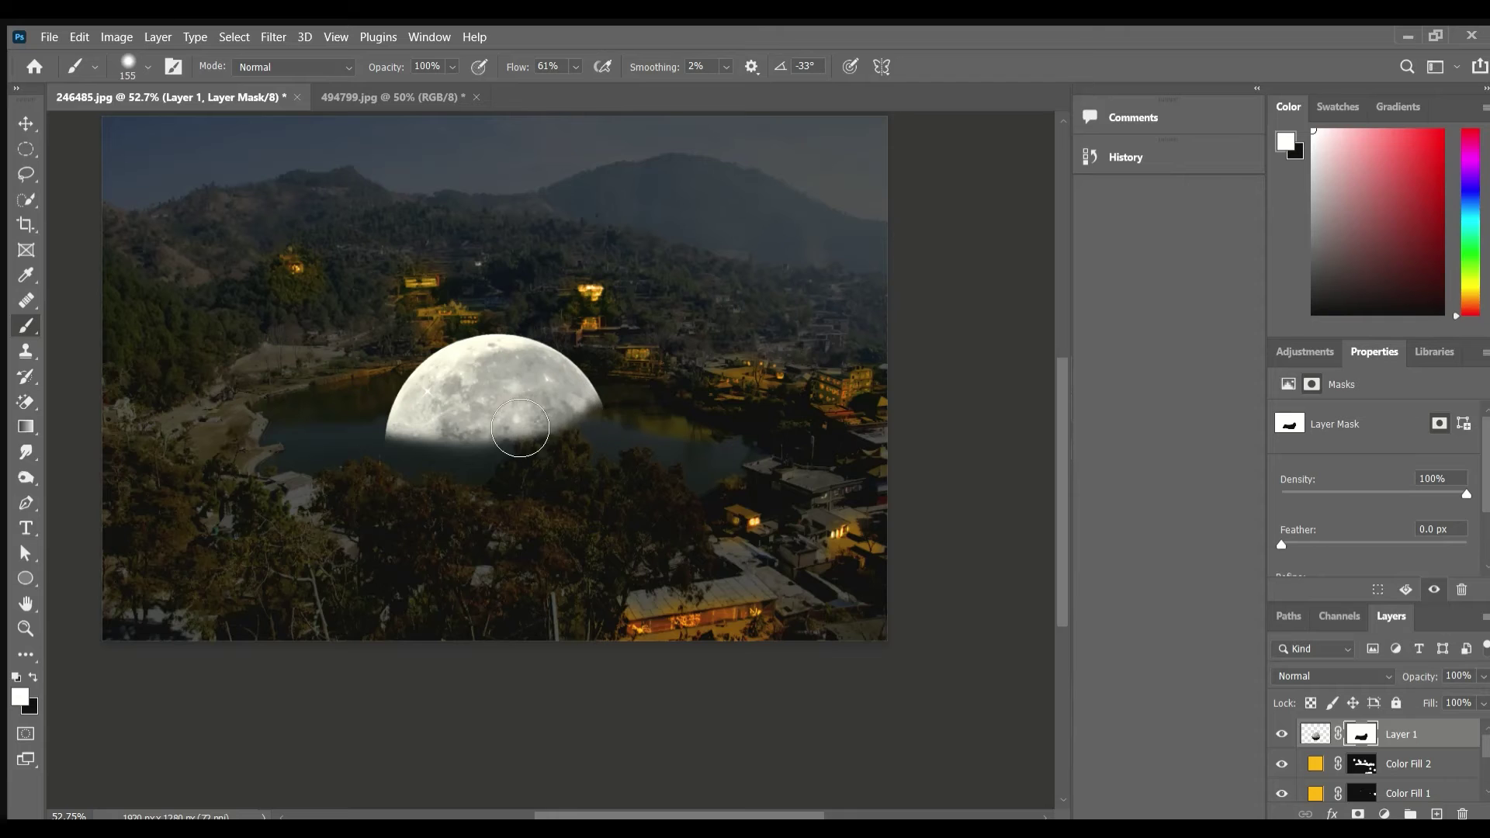
scroll(556, 436, "up", 3)
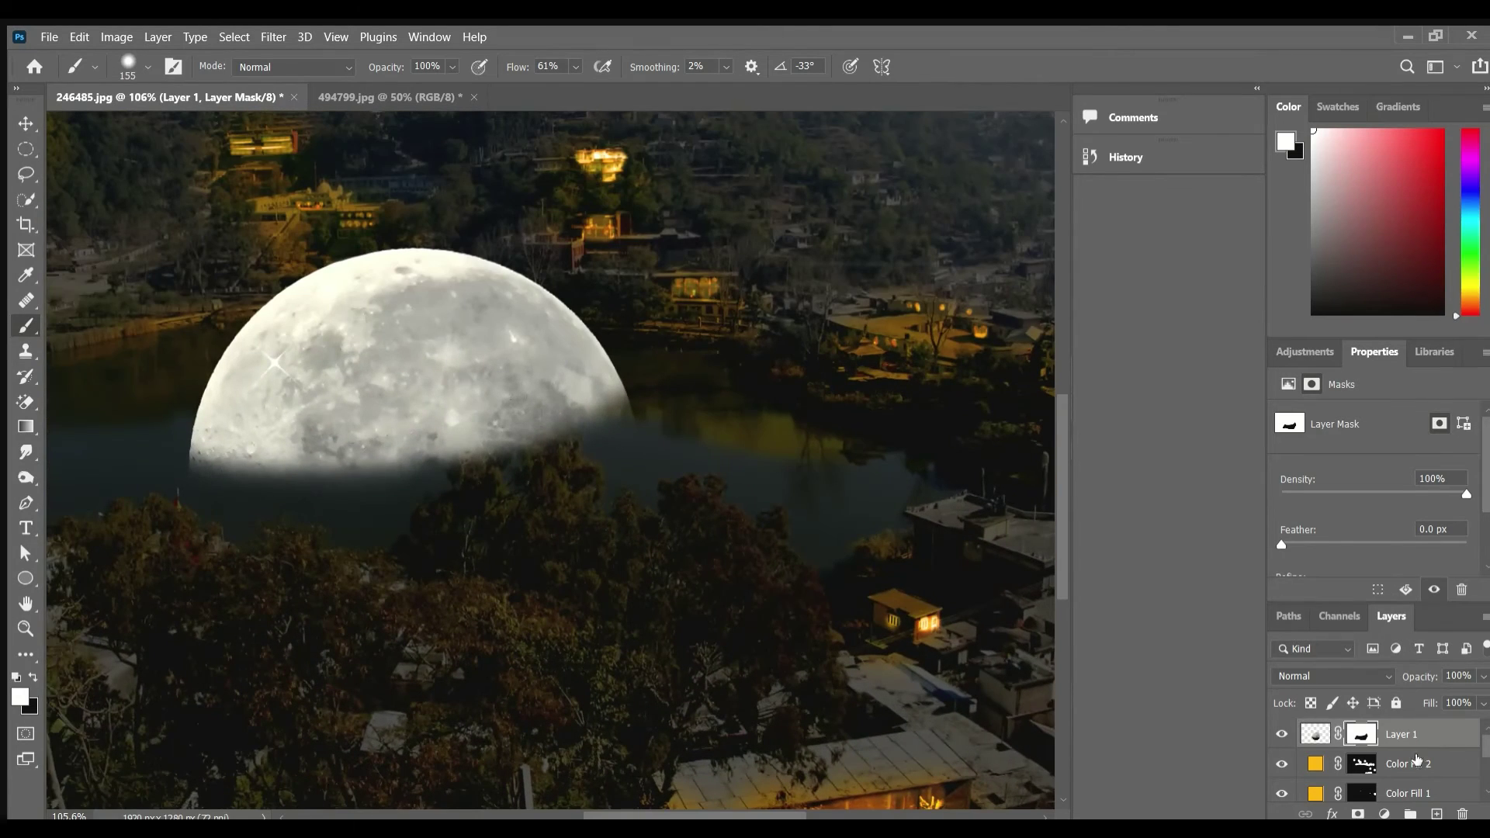
mouse_move(523, 475)
left_mouse_down()
mouse_move(477, 464)
mouse_move(590, 509)
left_mouse_up()
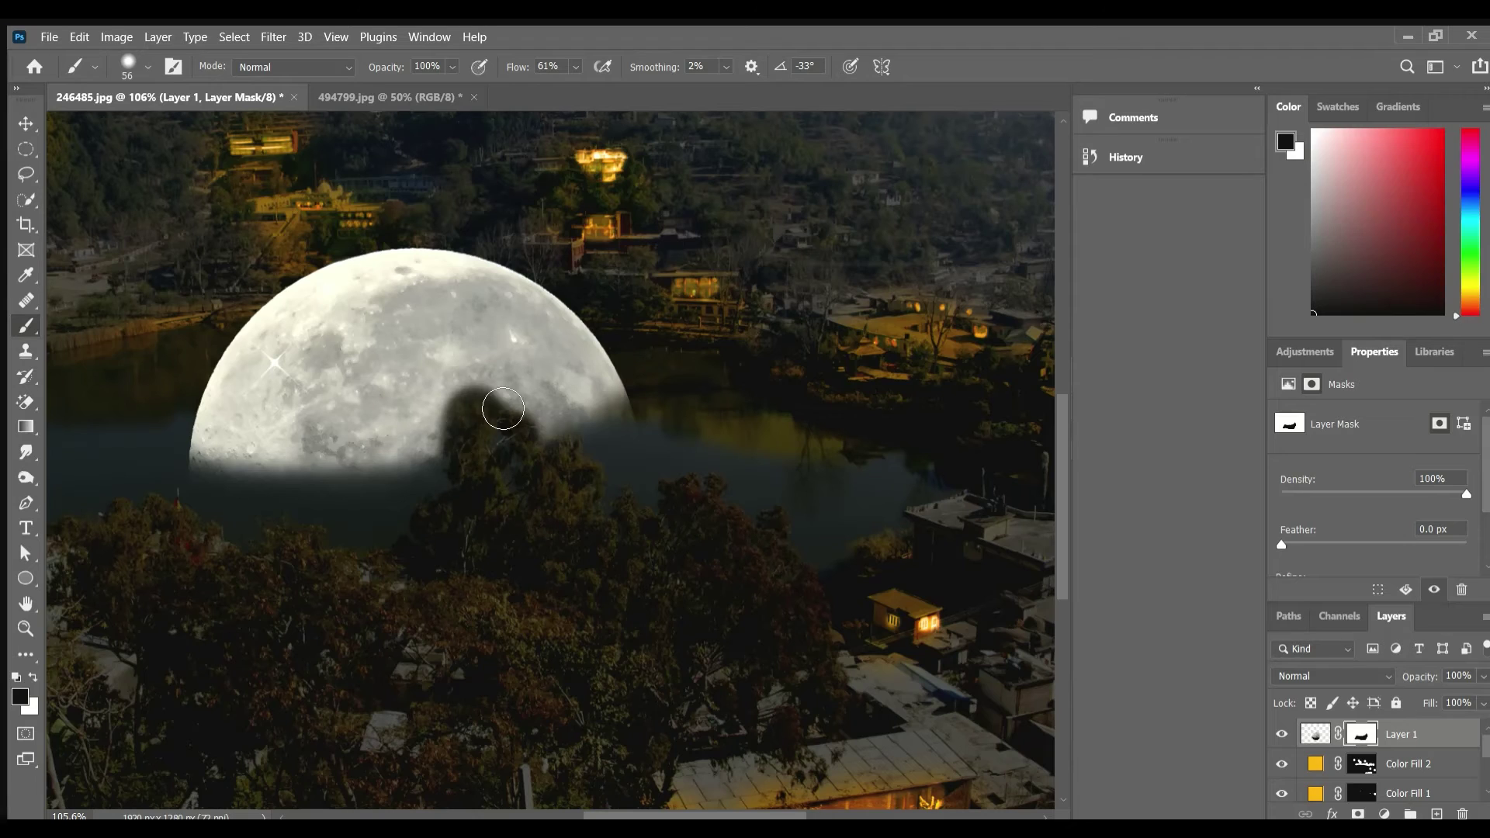
Step: Paint white on the mask to reveal the moon along the tree crown and between branches
scroll(591, 543, "down", 3)
scroll(595, 569, "up", 3)
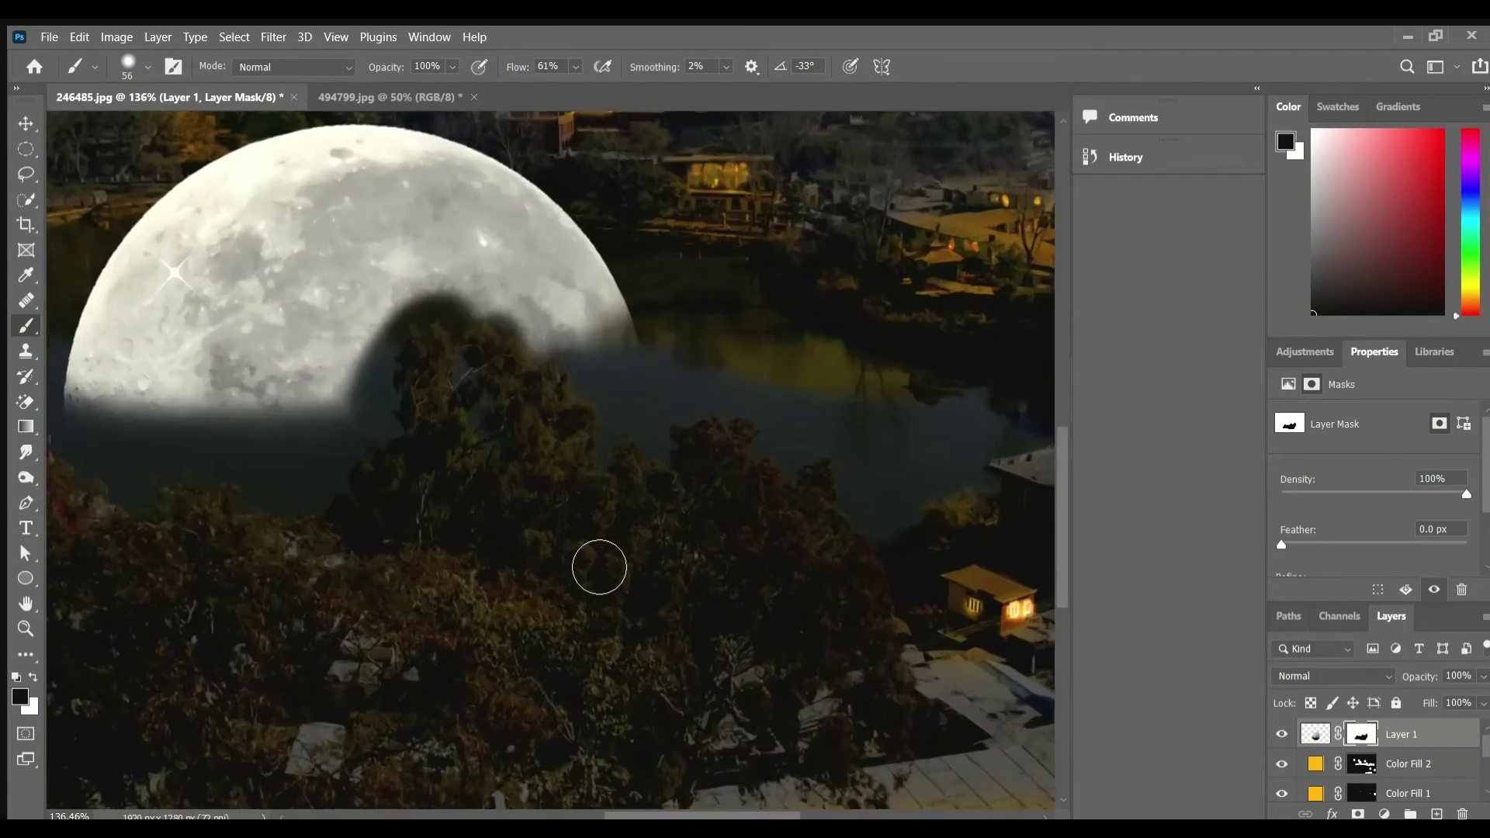
scroll(535, 582, "up", 2)
scroll(513, 628, "up", 2)
scroll(560, 661, "up", 2)
scroll(655, 662, "up", 2)
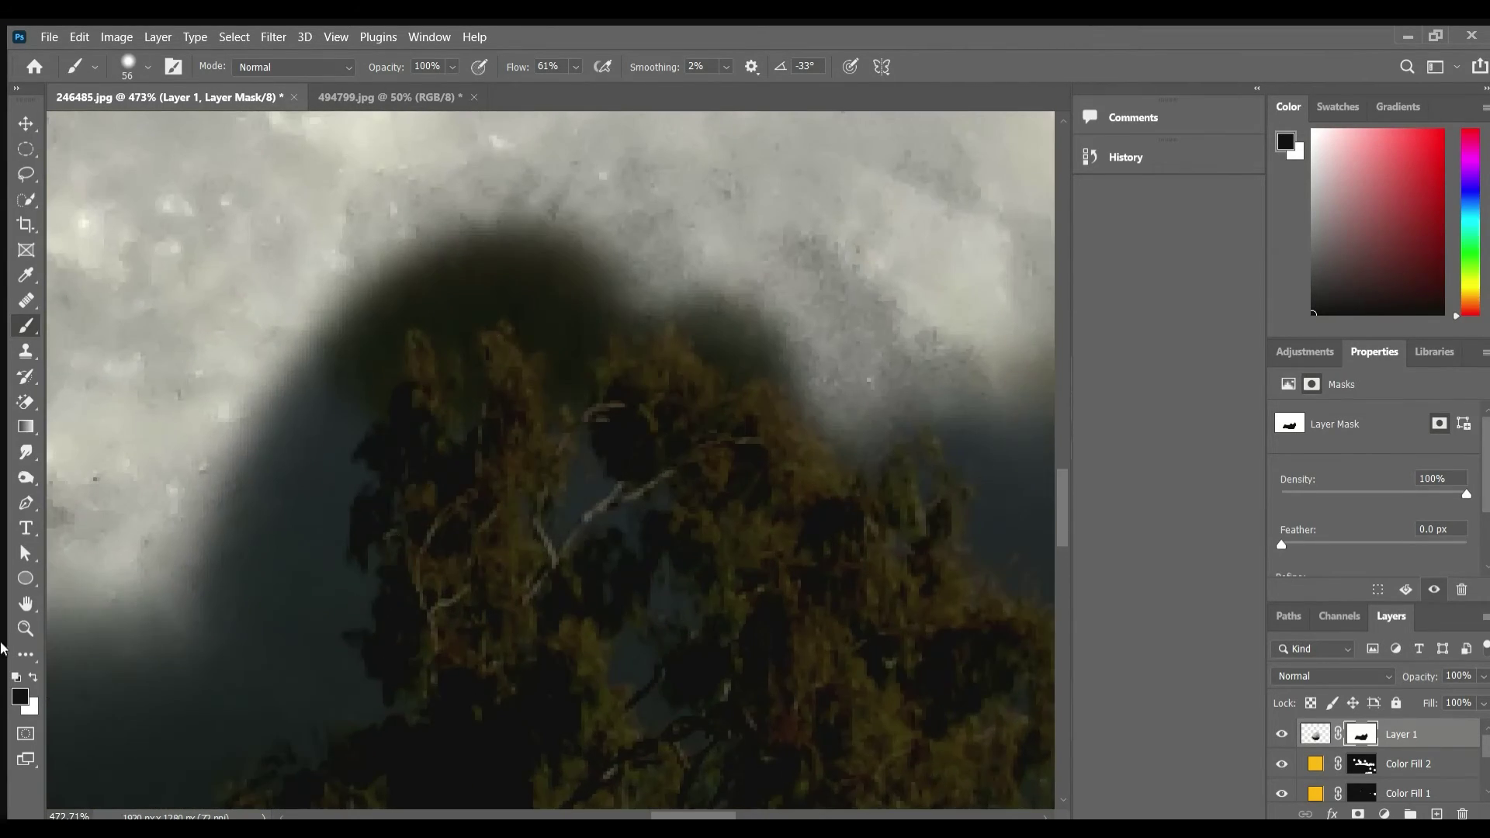
mouse_move(375, 417)
left_mouse_down()
mouse_move(399, 332)
mouse_move(515, 299)
mouse_move(279, 676)
left_mouse_up()
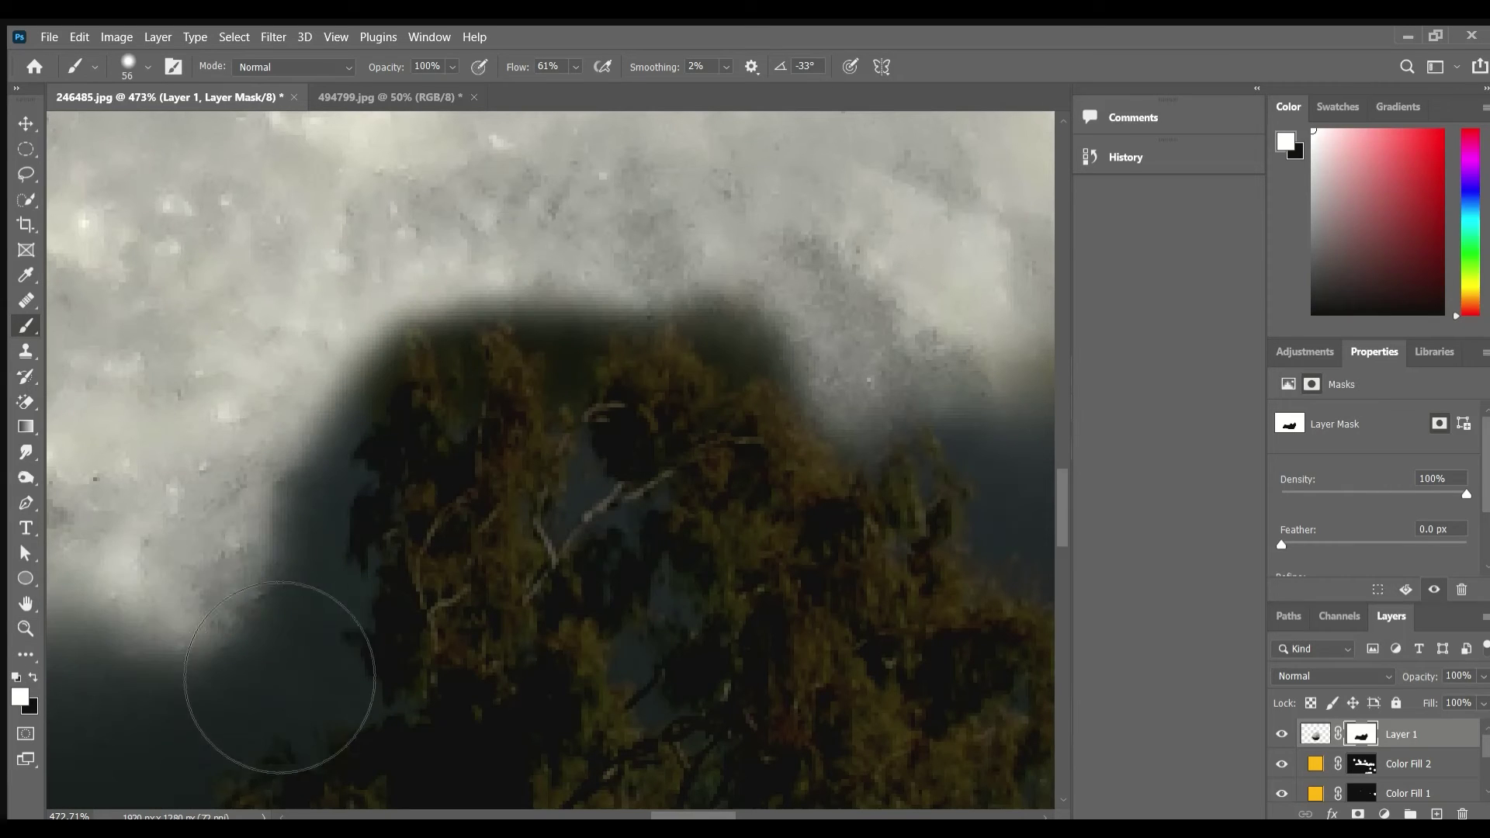
mouse_move(595, 363)
left_mouse_down()
mouse_move(574, 411)
mouse_move(492, 333)
mouse_move(435, 325)
mouse_move(370, 431)
mouse_move(359, 492)
mouse_move(276, 533)
mouse_move(342, 505)
mouse_move(404, 616)
left_mouse_up()
mouse_move(594, 419)
left_mouse_down()
mouse_move(588, 509)
mouse_move(629, 522)
mouse_move(692, 639)
mouse_move(642, 698)
mouse_move(660, 726)
left_mouse_up()
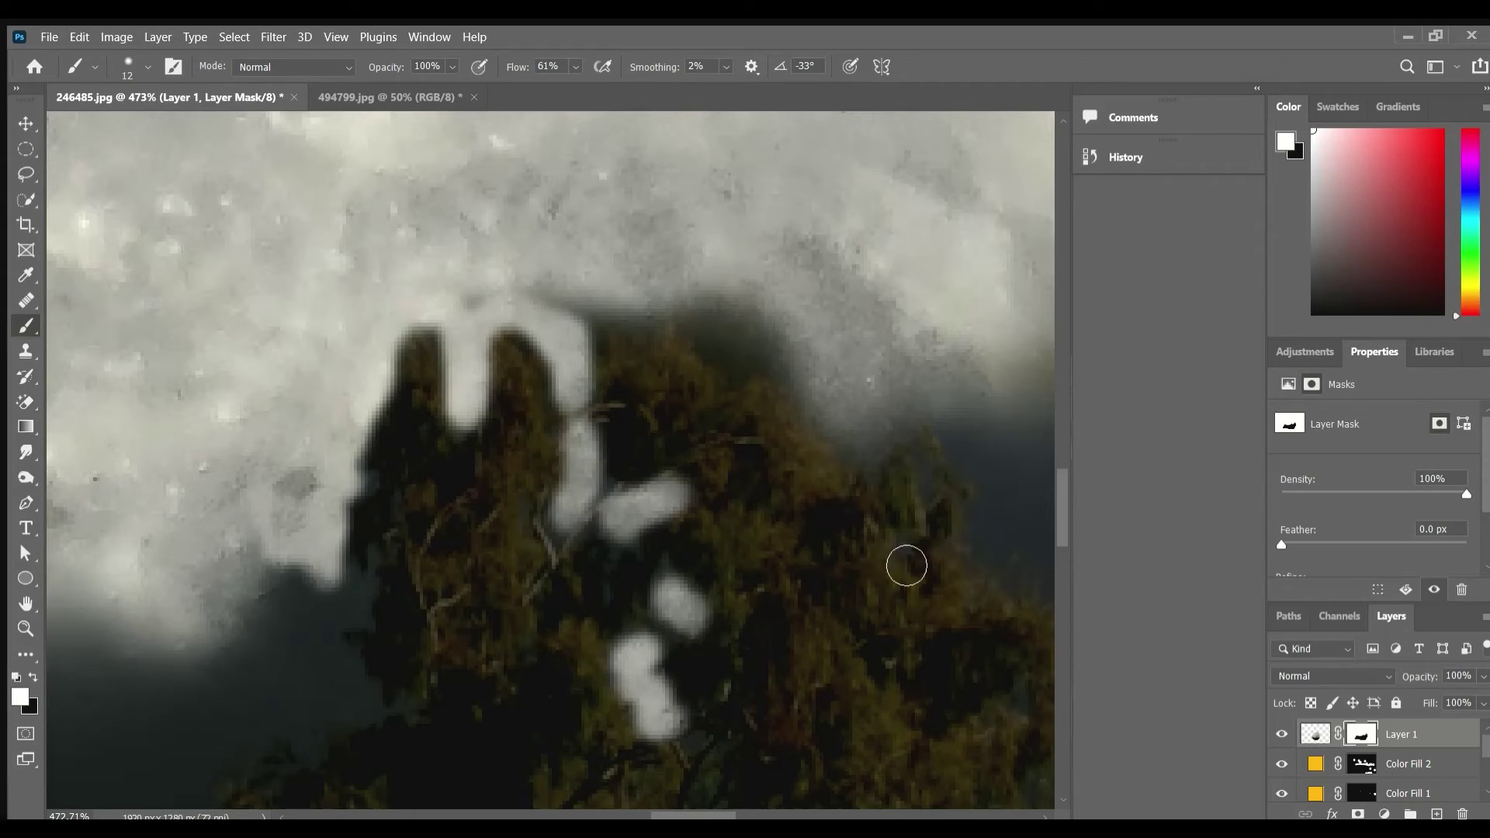
Step: Refine the moon's mask near its right edge and behind the treetops at right
scroll(379, 444, "right", 5)
scroll(469, 383, "down", 2)
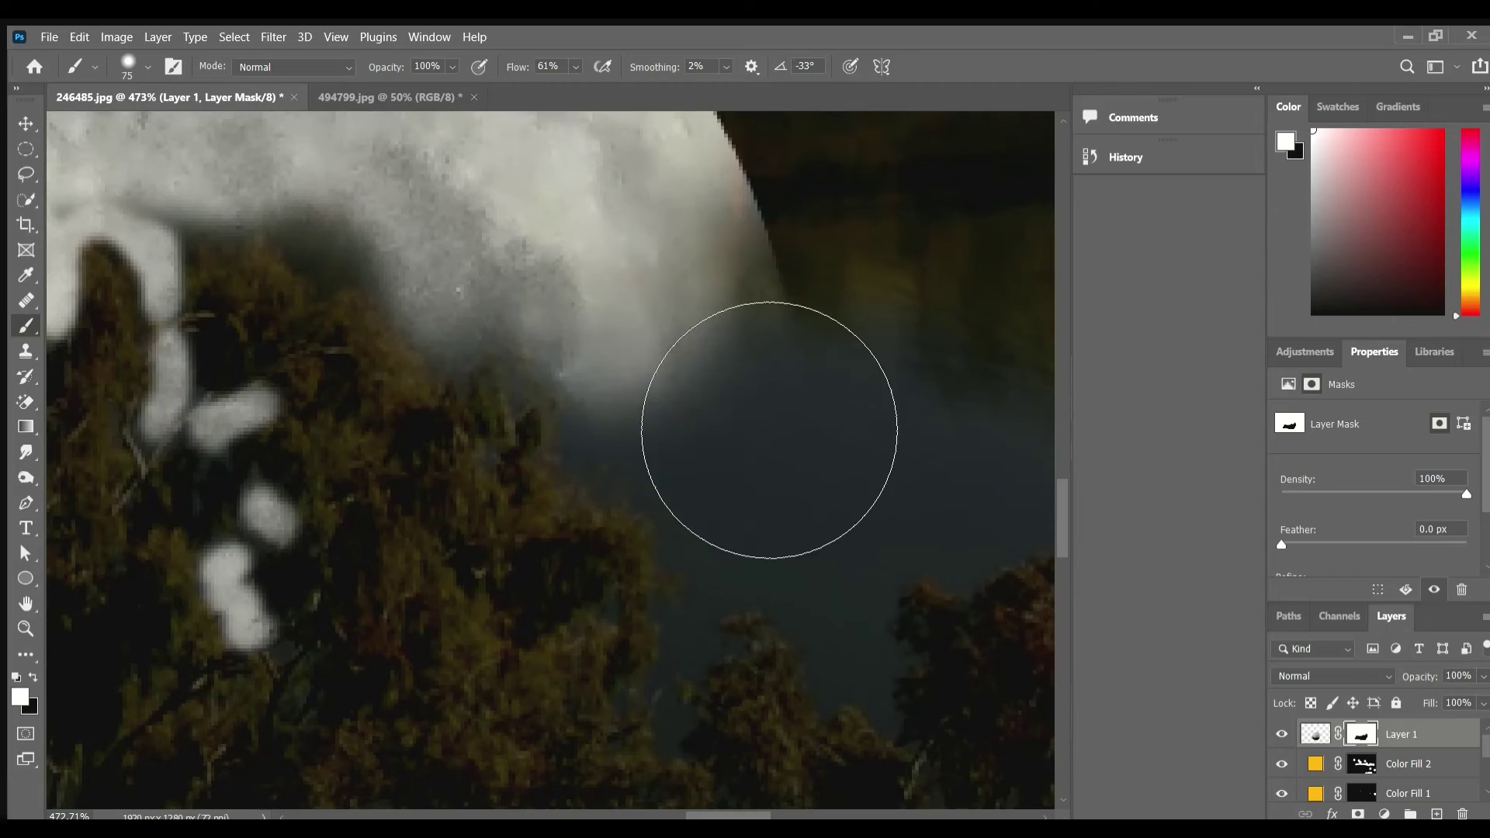
left_click_drag(765, 439, 639, 393)
left_click_drag(542, 313, 516, 416)
scroll(516, 416, "left", 5)
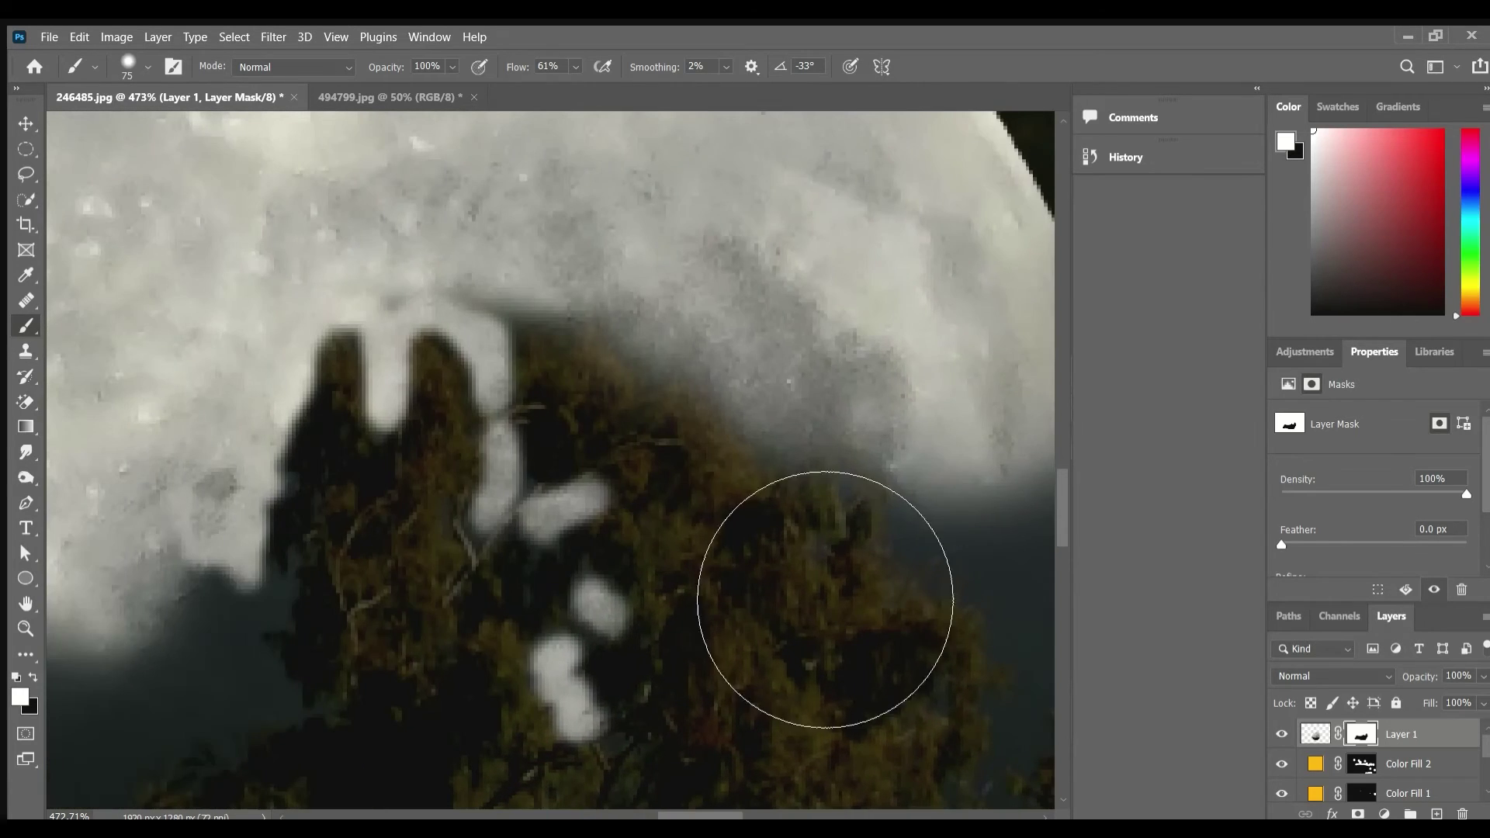
scroll(556, 353, "left", 2)
left_click_drag(365, 574, 423, 594)
scroll(421, 593, "left", 5)
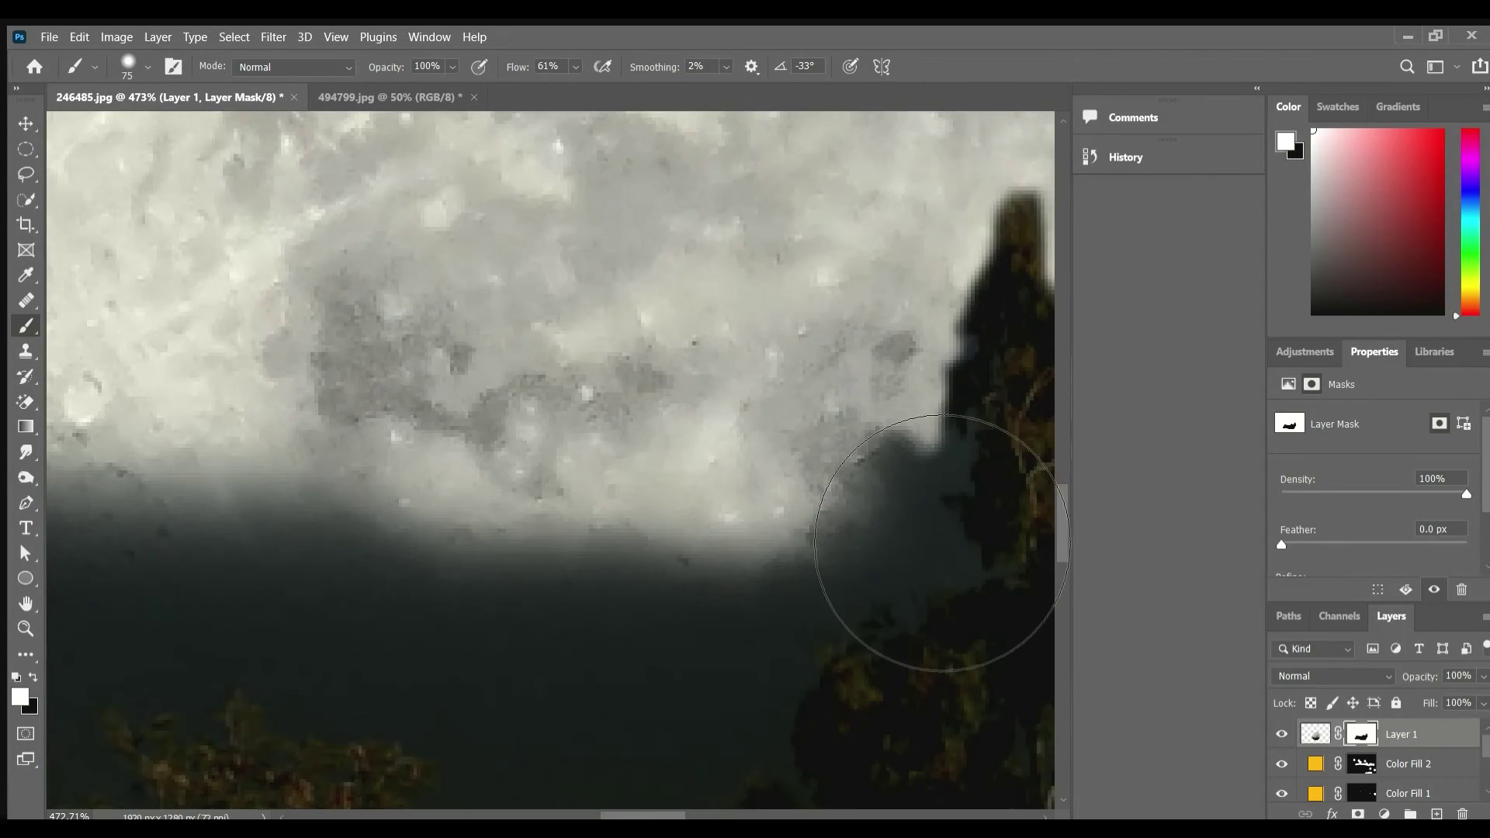
Step: Nudge the moon with the Move tool, then zoom out to see the whole landscape
left_click(16, 125)
left_click_drag(683, 447, 729, 524)
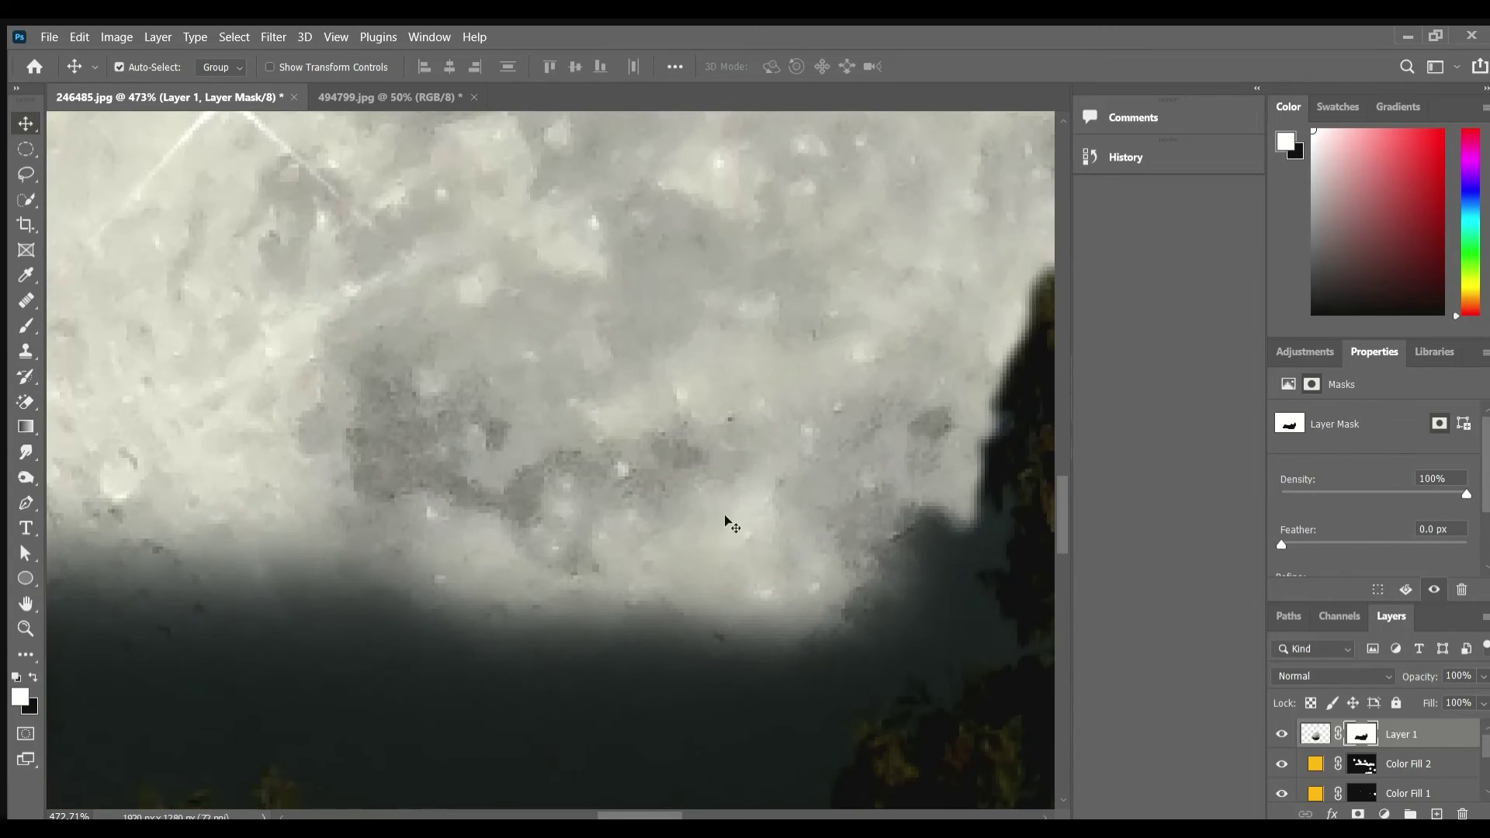
left_click(26, 275)
left_click(15, 125)
left_click(26, 627)
left_click(441, 481, "alt")
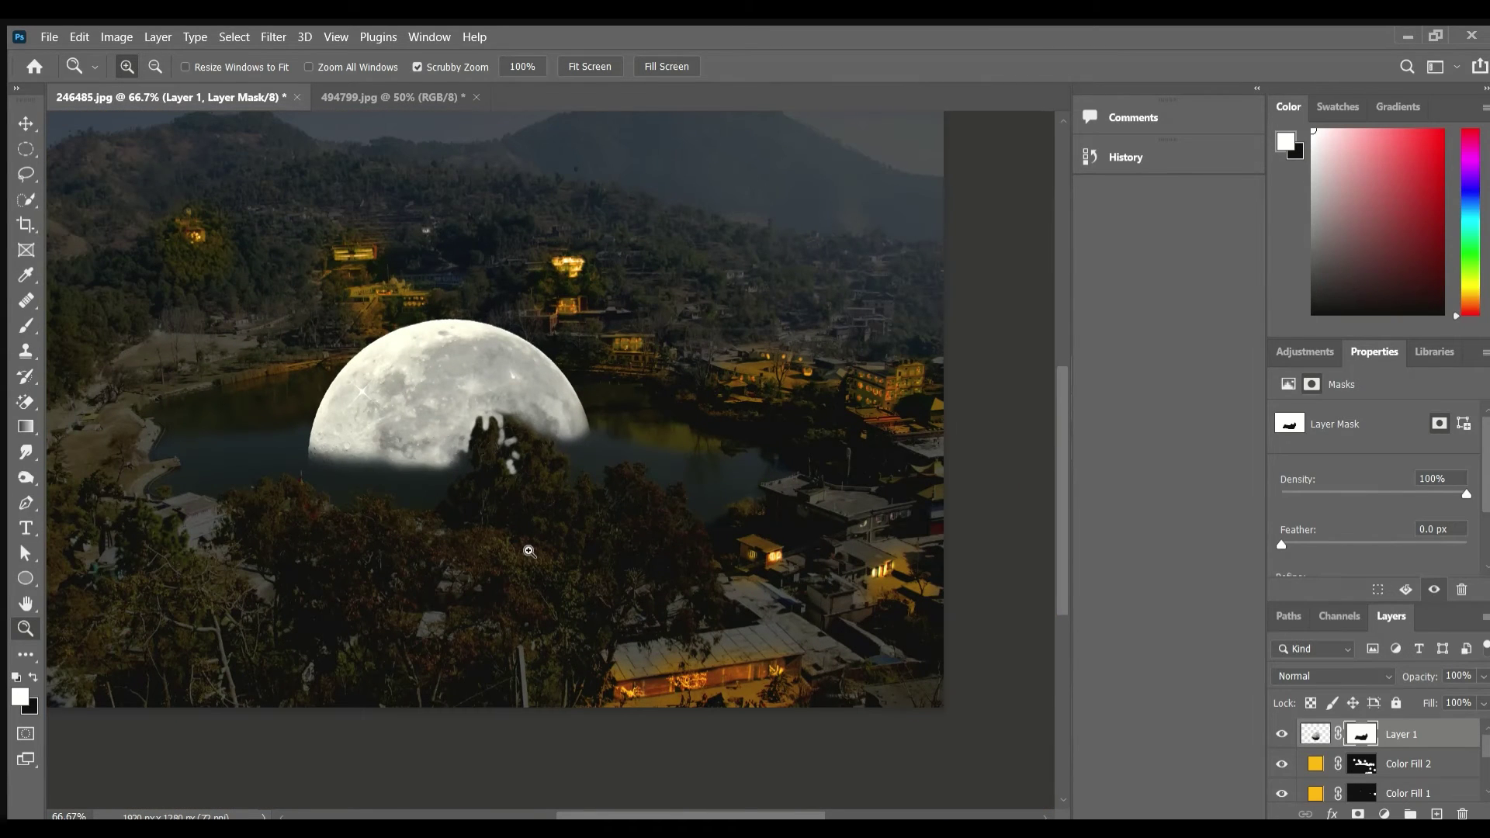
Step: Recentre the image and select the Layer 0 copy layer
left_click_drag(573, 504, 625, 549)
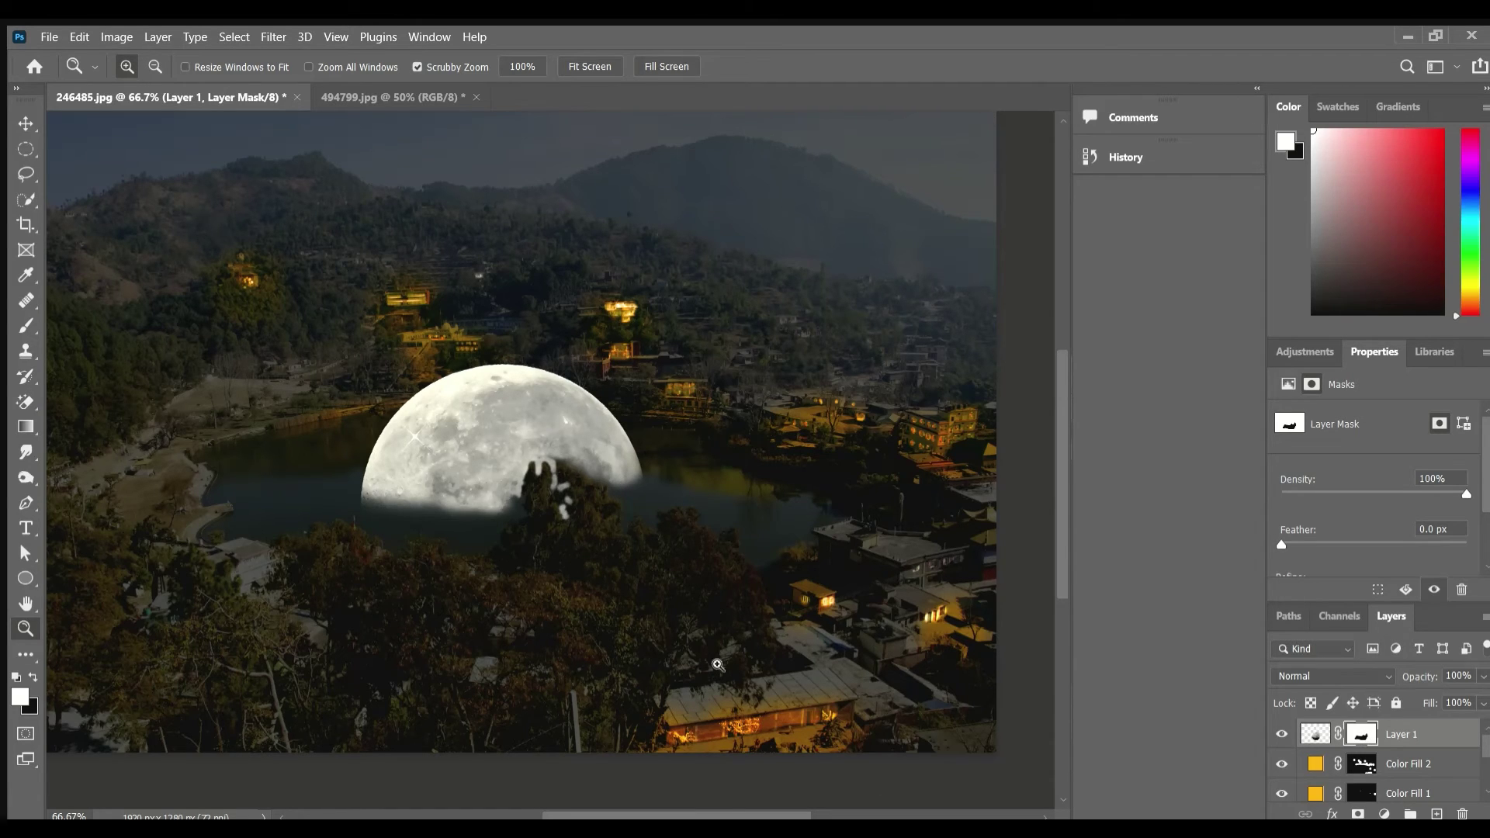
scroll(1384, 753, "down", 3)
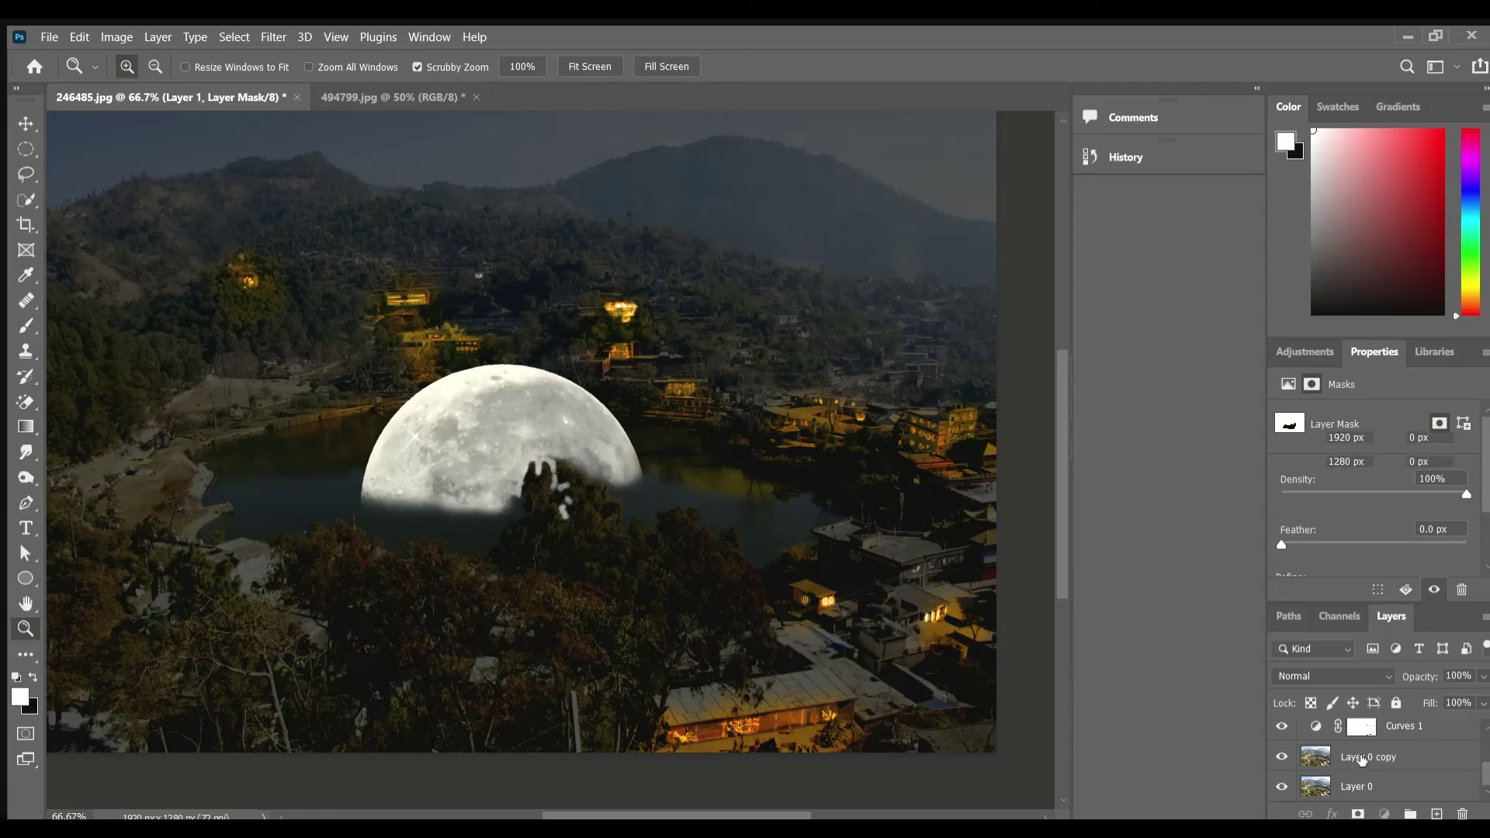
left_click(1362, 760)
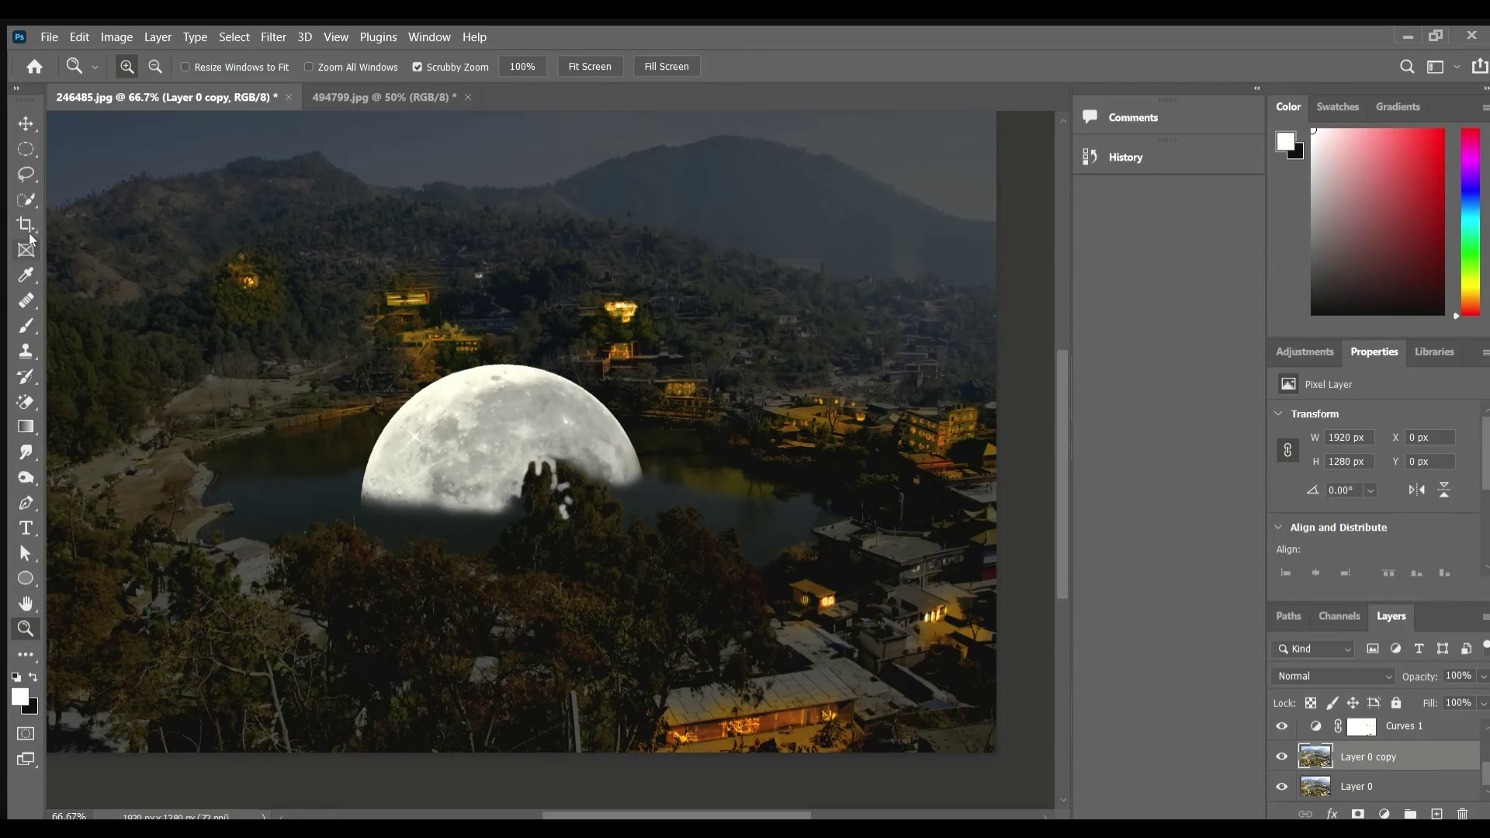
key("l")
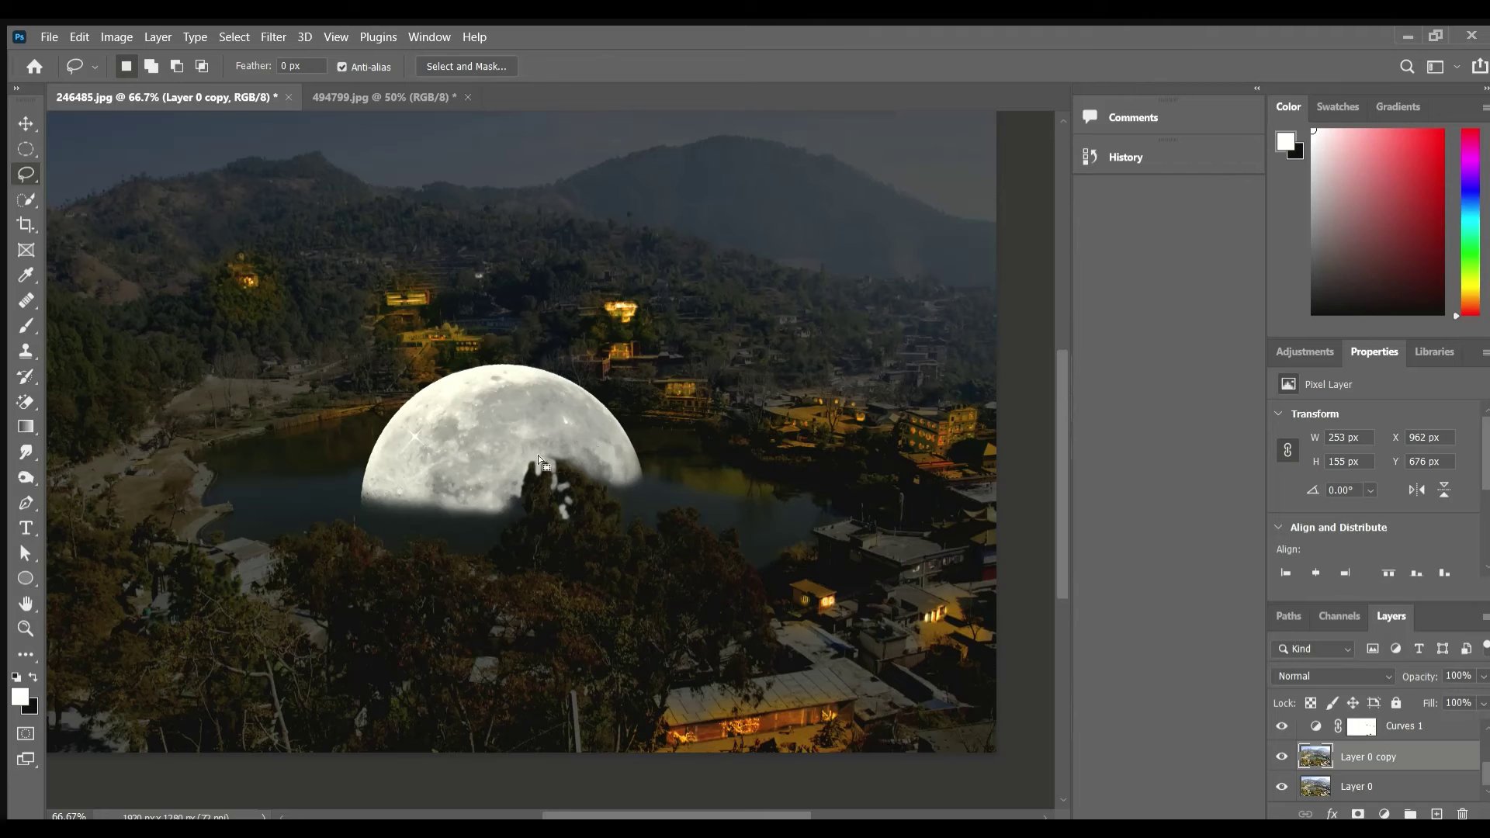
key("i")
key("l")
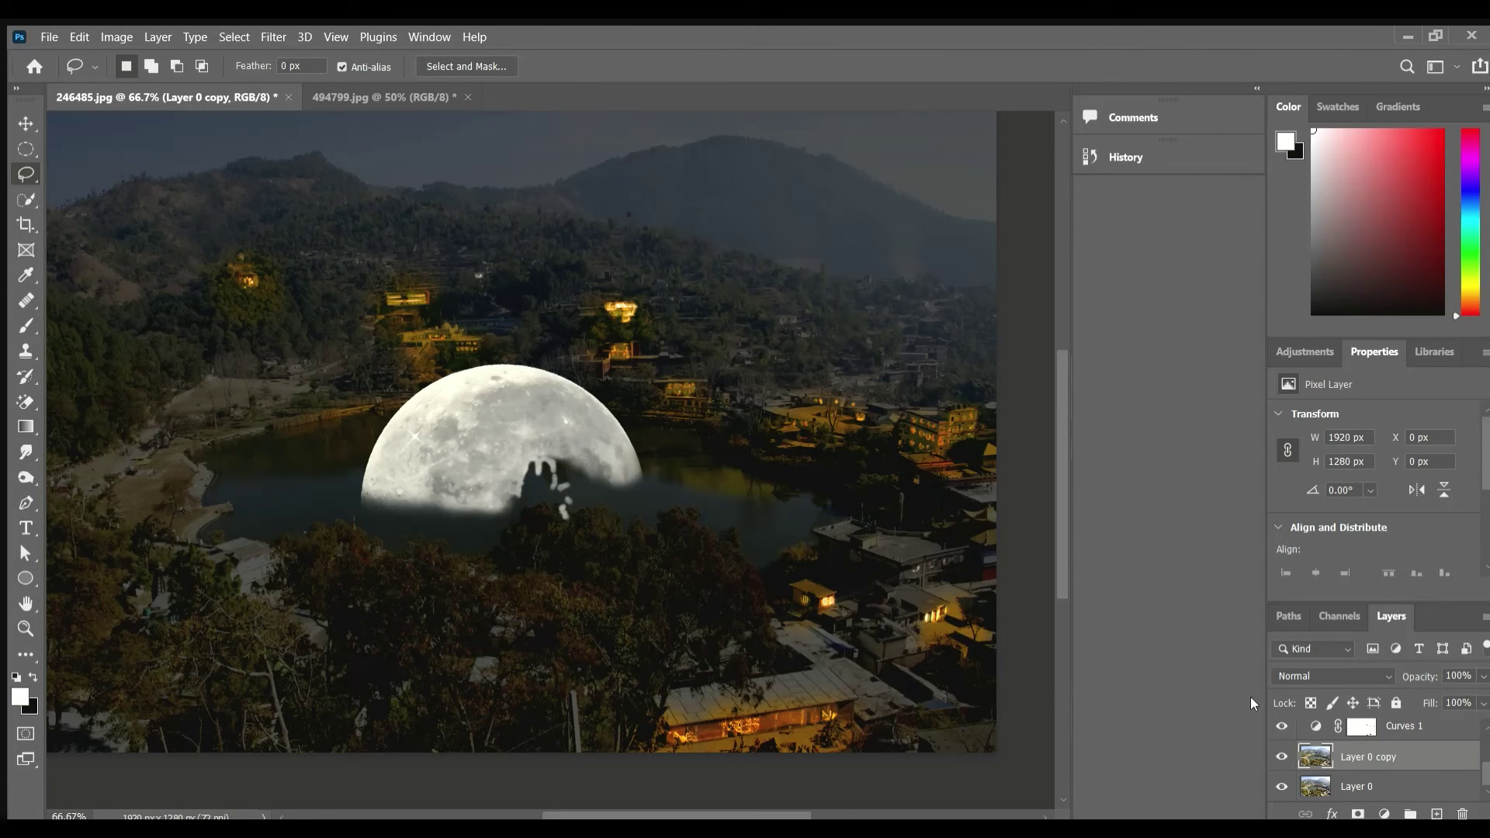
Step: Remove the moon layer's vector mask and paint out the dark hand-shaped patches on its mask
left_click(1367, 739)
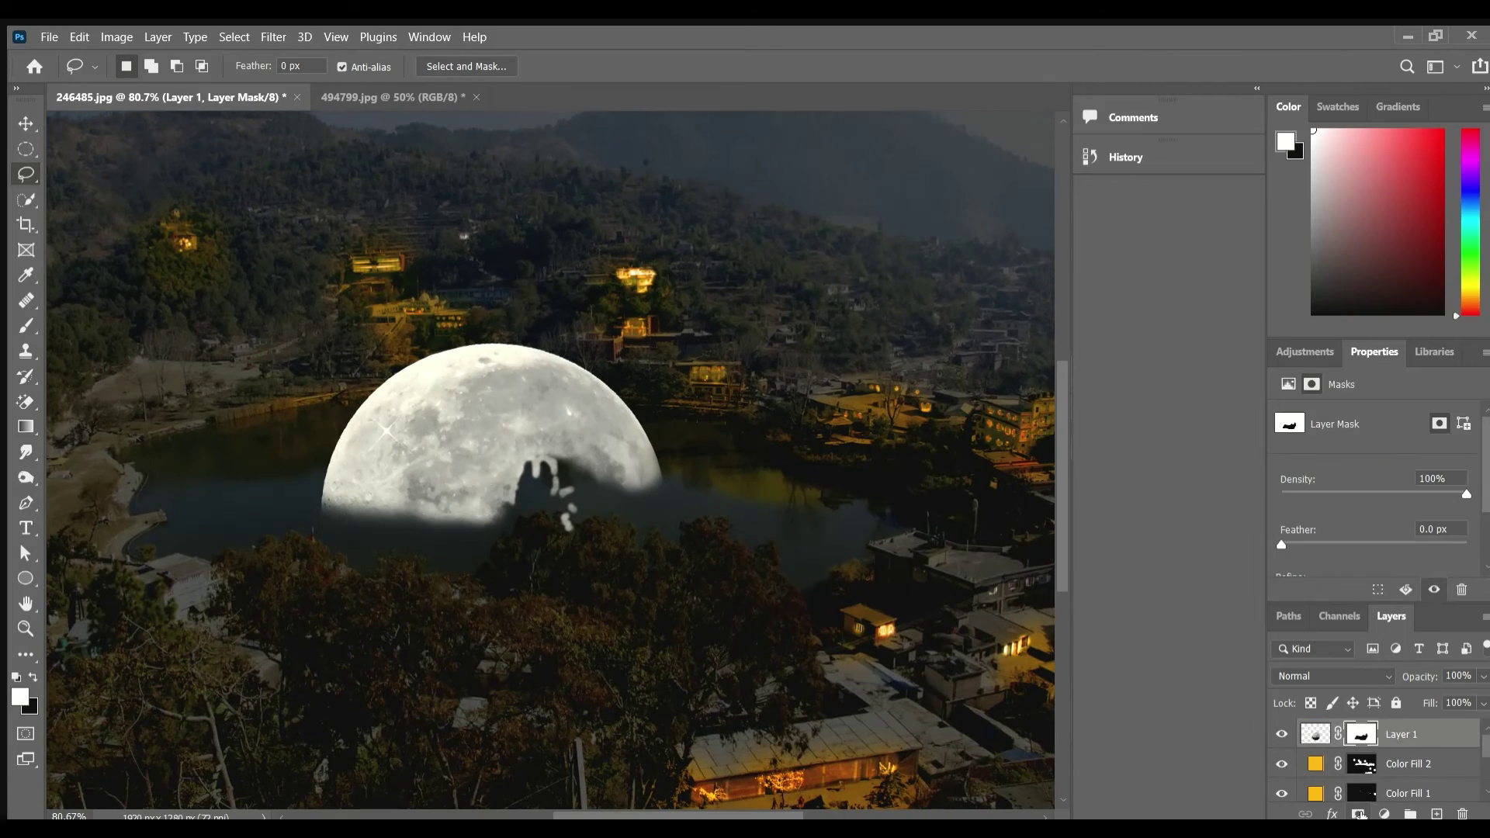
key("ctrl+z")
left_click(26, 326)
left_click_drag(571, 516, 563, 486)
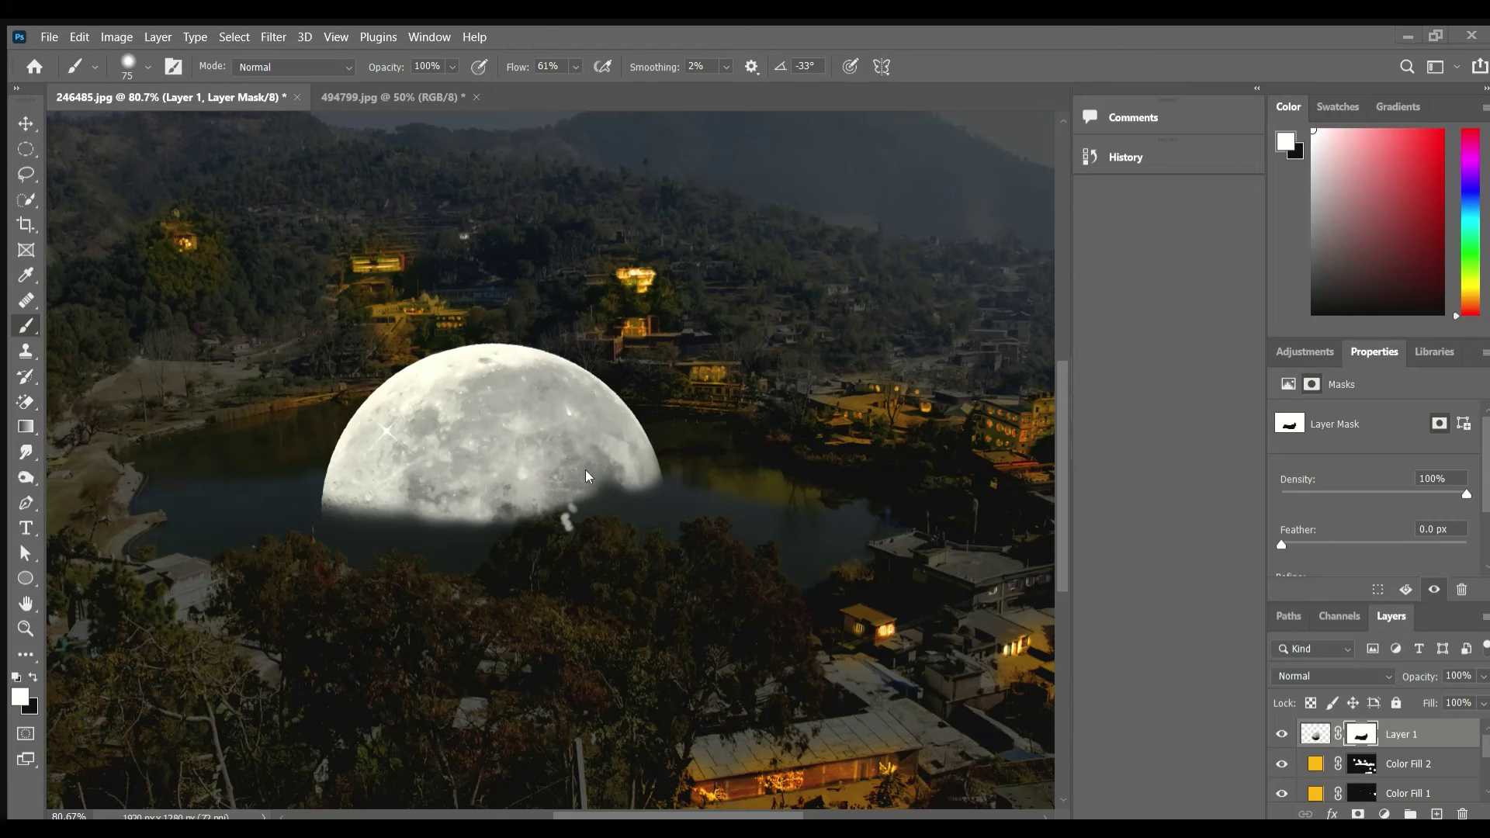
key("ctrl+z")
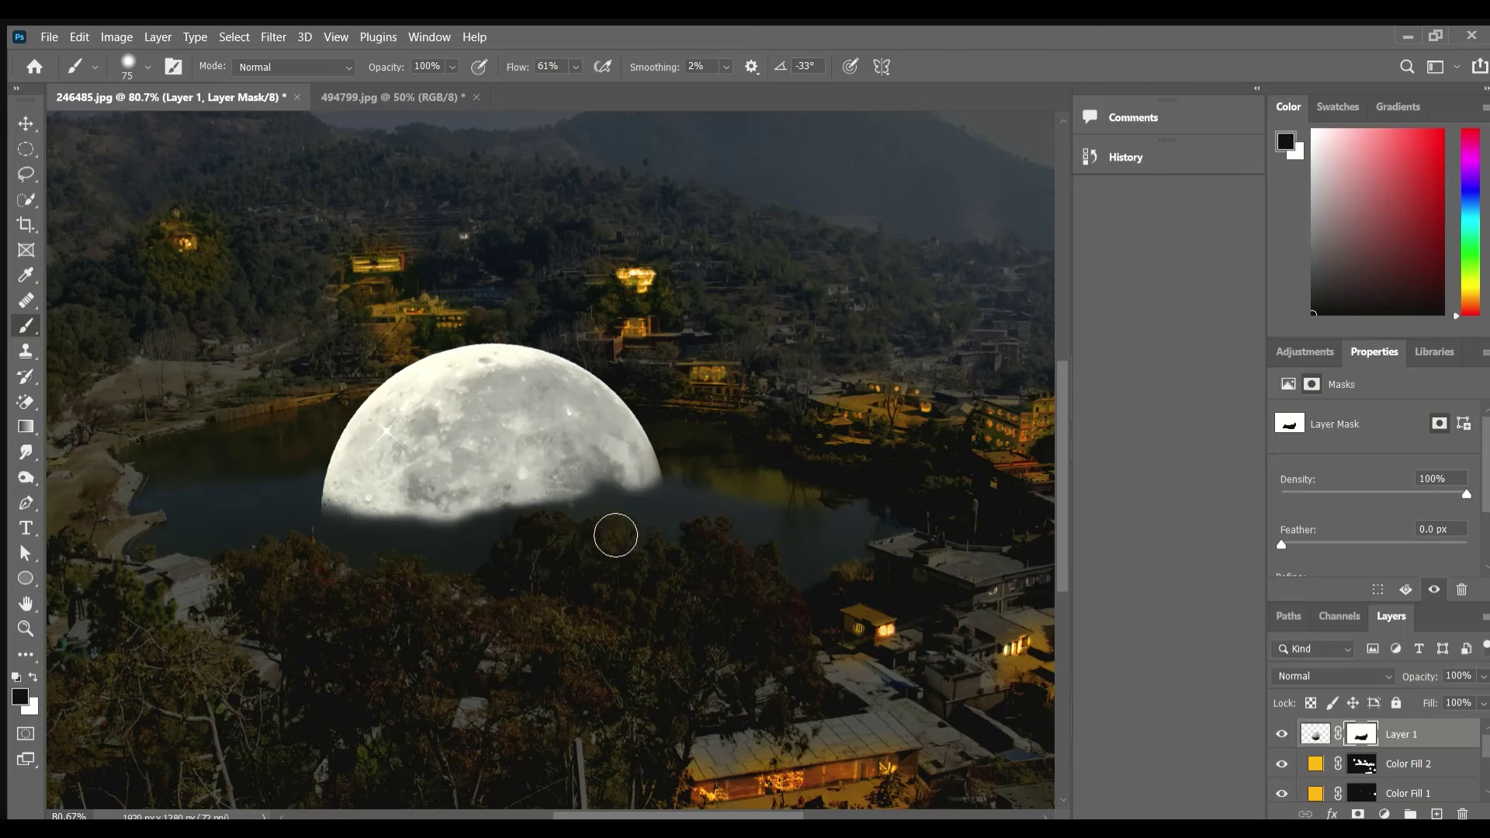
scroll(604, 557, "down", 2)
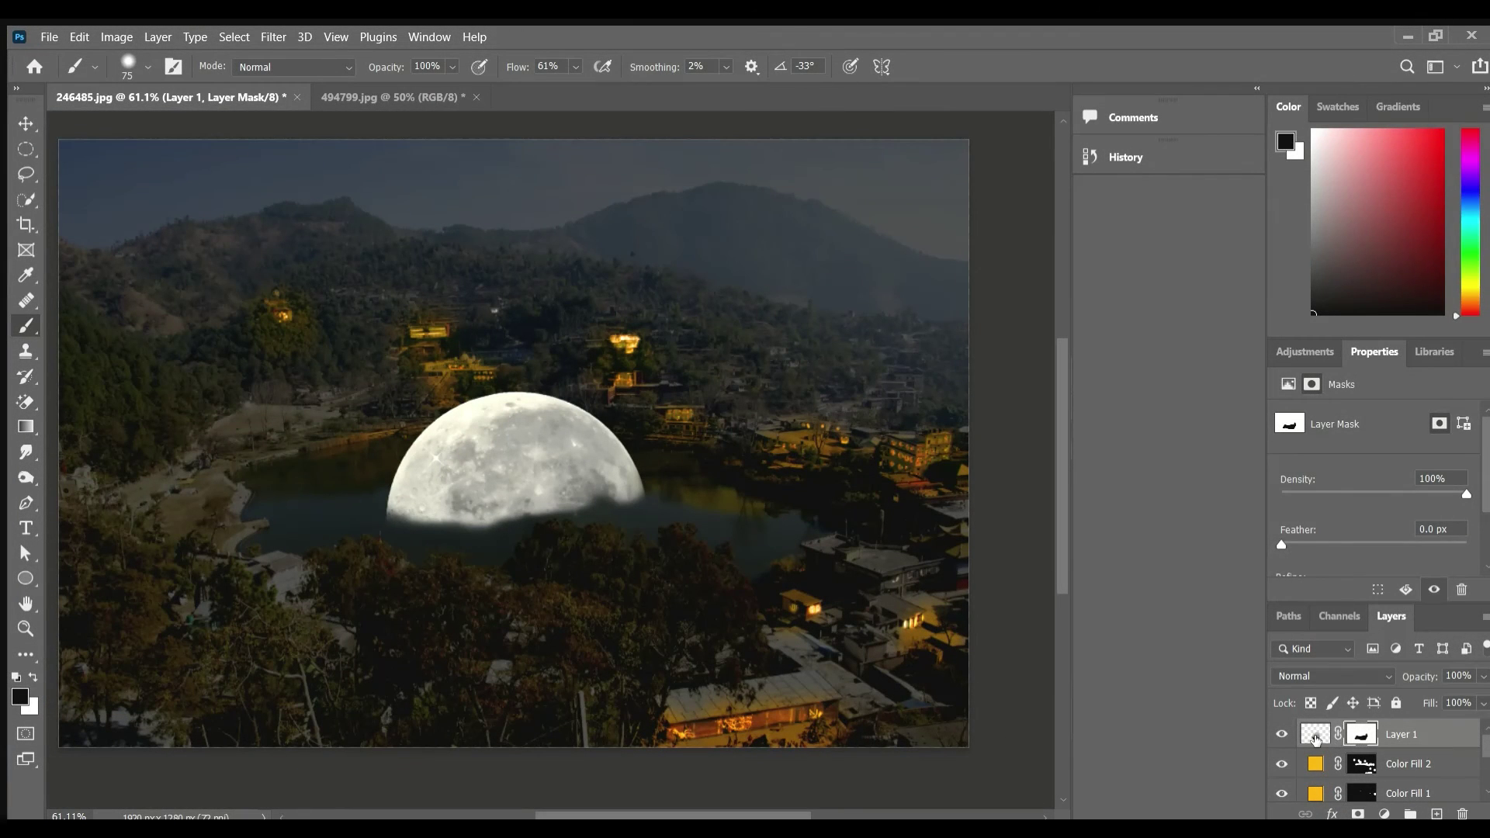
Step: Transform Layer 1 to move the moon up and to the left, and commit
left_click(1315, 735)
key("ctrl+t")
mouse_move(519, 420)
left_mouse_down()
mouse_move(486, 369)
mouse_move(446, 453)
mouse_move(461, 449)
left_mouse_up()
key("Return")
key("b")
scroll(512, 536, "up", 2)
scroll(821, 439, "up", 1)
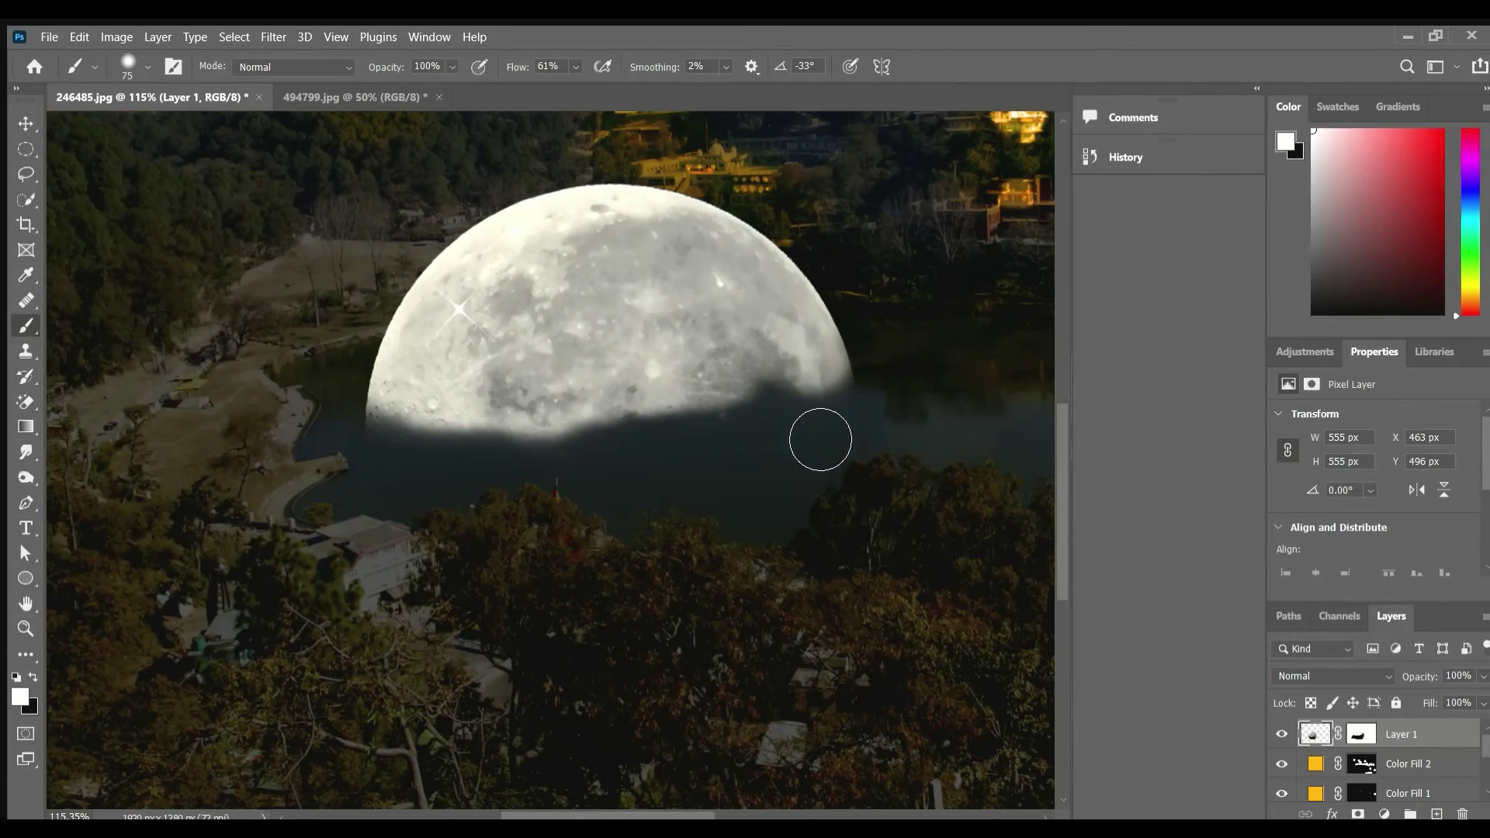
Step: Paint black and white on the moon's mask to refine its lower edge along the water
left_click_drag(799, 419, 795, 412)
key("ctrl+z")
key("ctrl+backslash")
key("x")
left_click_drag(749, 358, 796, 376)
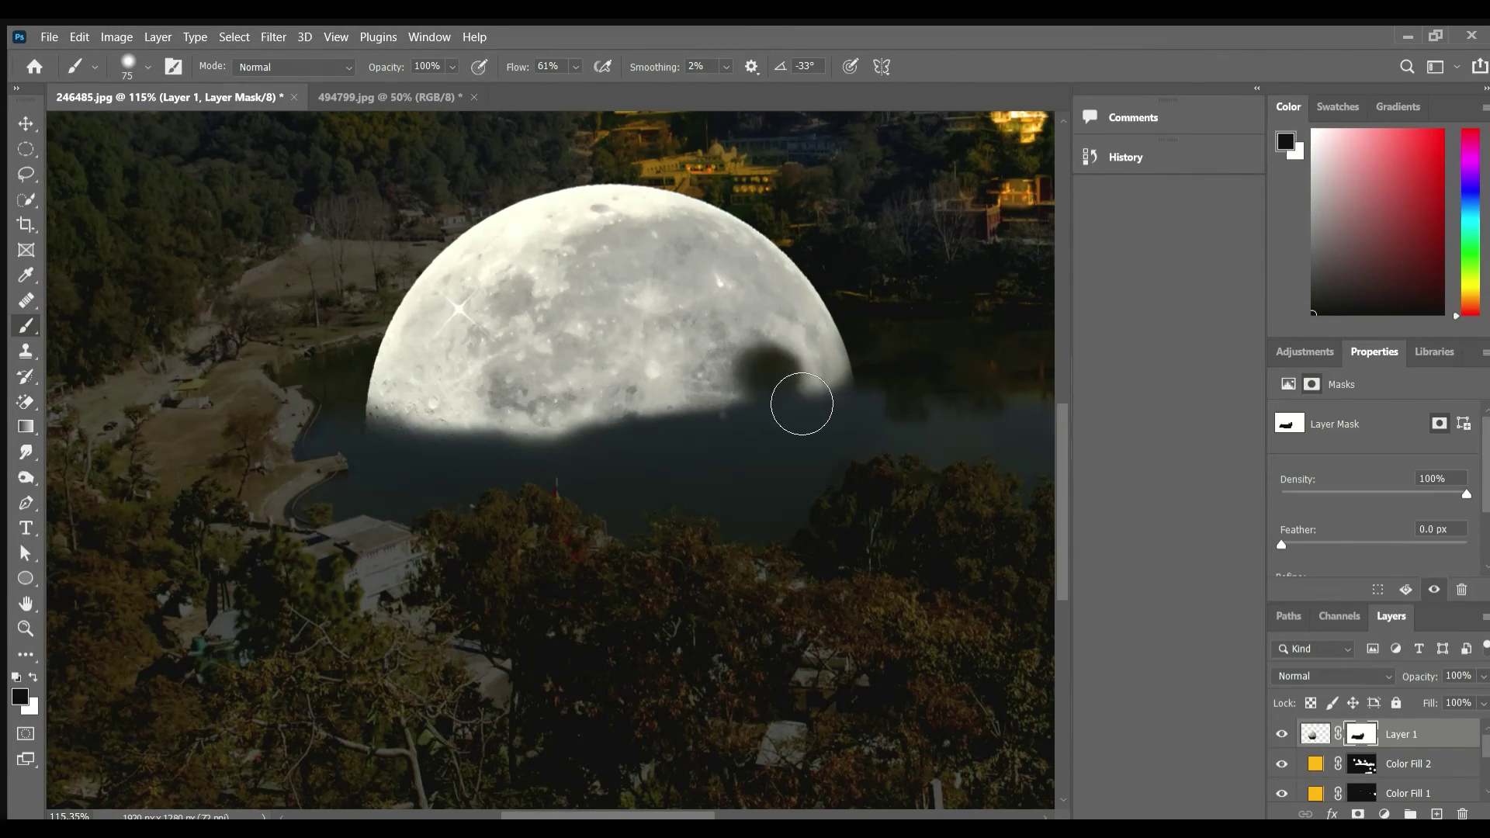
mouse_move(791, 431)
left_mouse_down()
mouse_move(818, 399)
mouse_move(465, 426)
mouse_move(752, 422)
mouse_move(739, 423)
left_mouse_up()
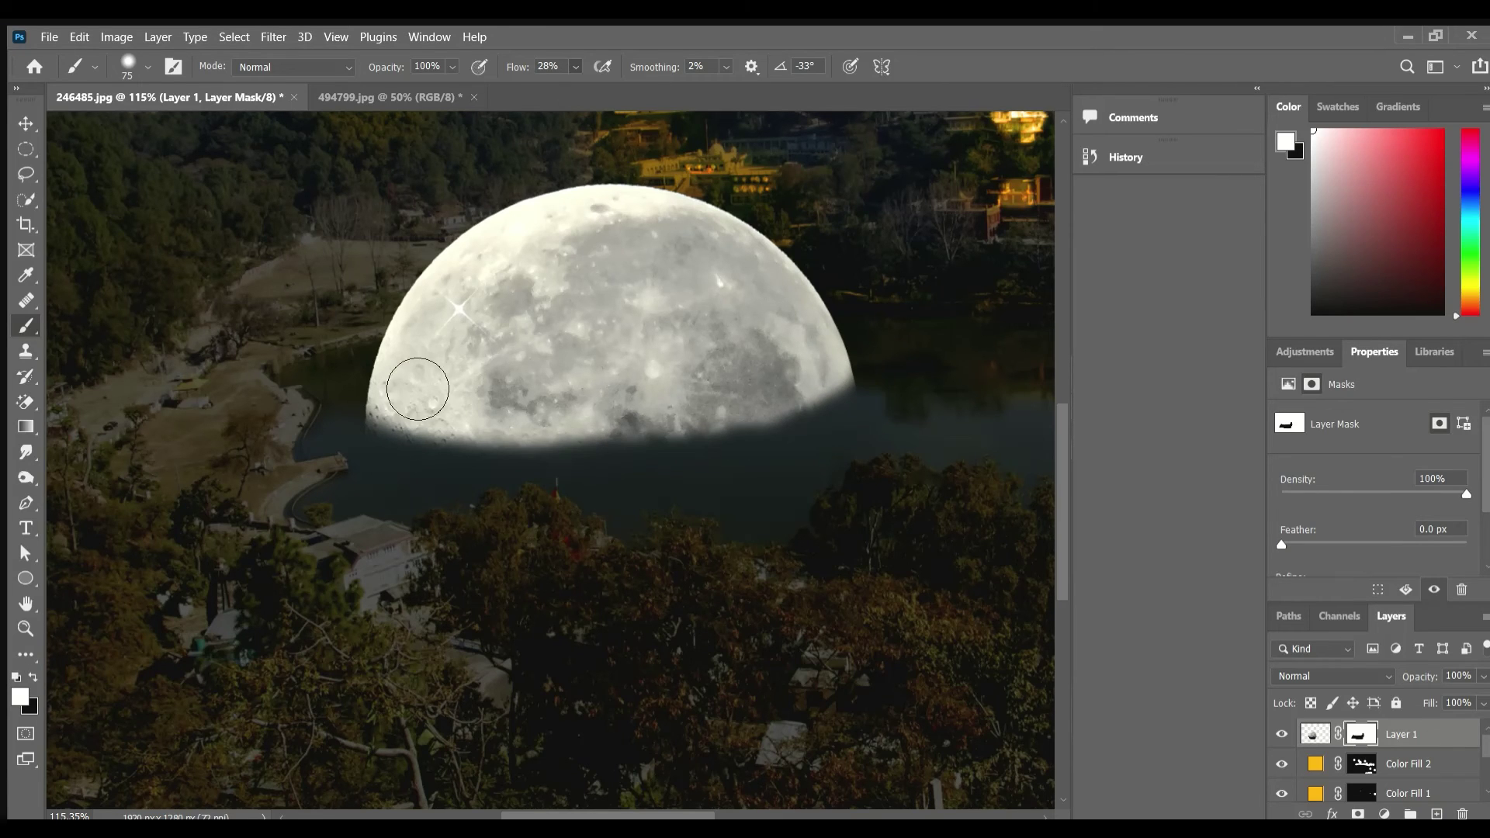
mouse_move(417, 389)
left_mouse_down()
mouse_move(605, 466)
mouse_move(924, 409)
left_mouse_up()
Step: Add a Levels adjustment and drag its midtone slider to brighten the moon
scroll(921, 399, "down", 3)
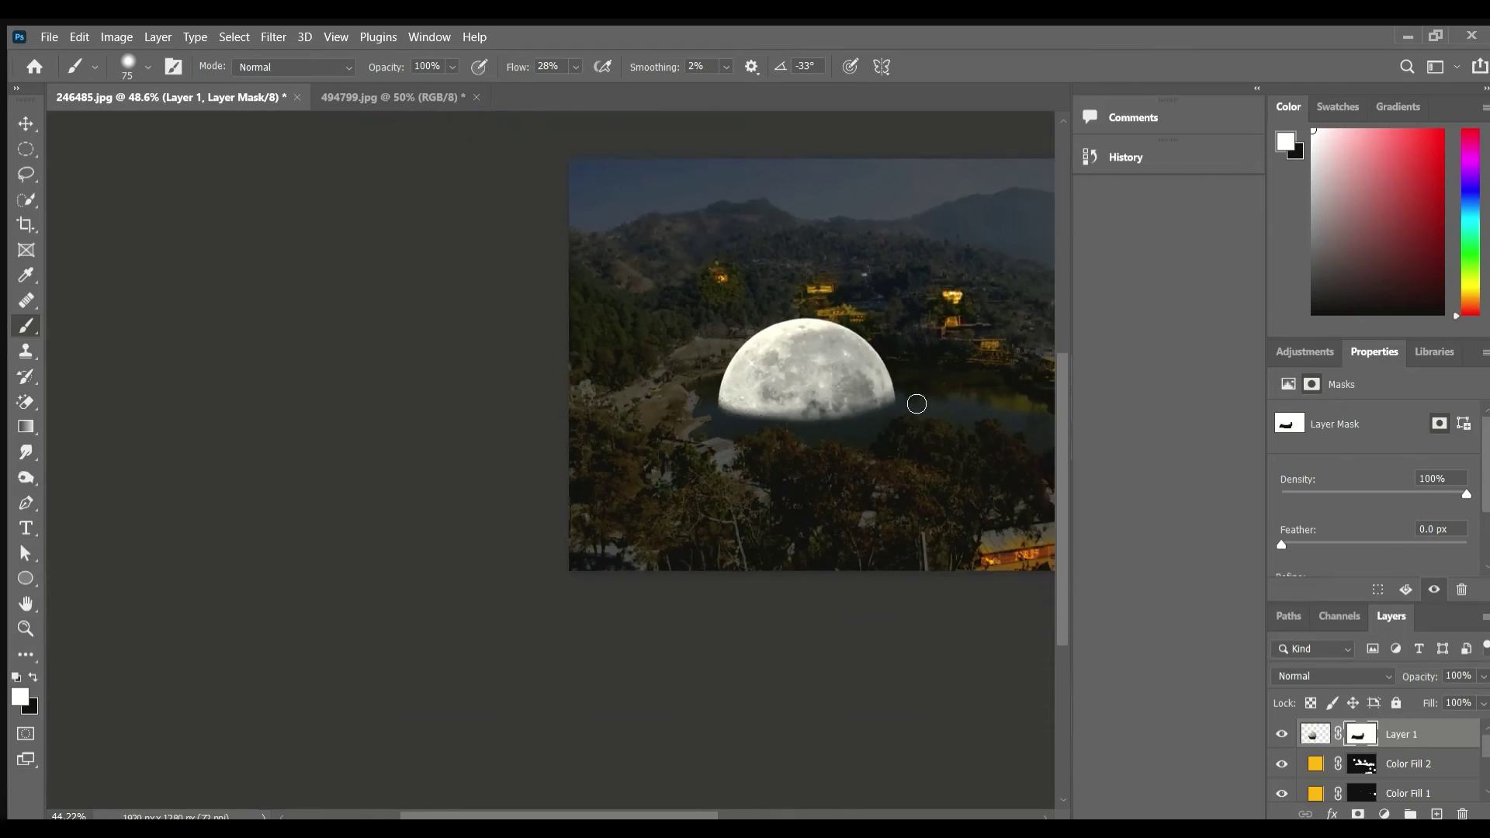
scroll(921, 505, "up", 3)
scroll(689, 466, "up", 3)
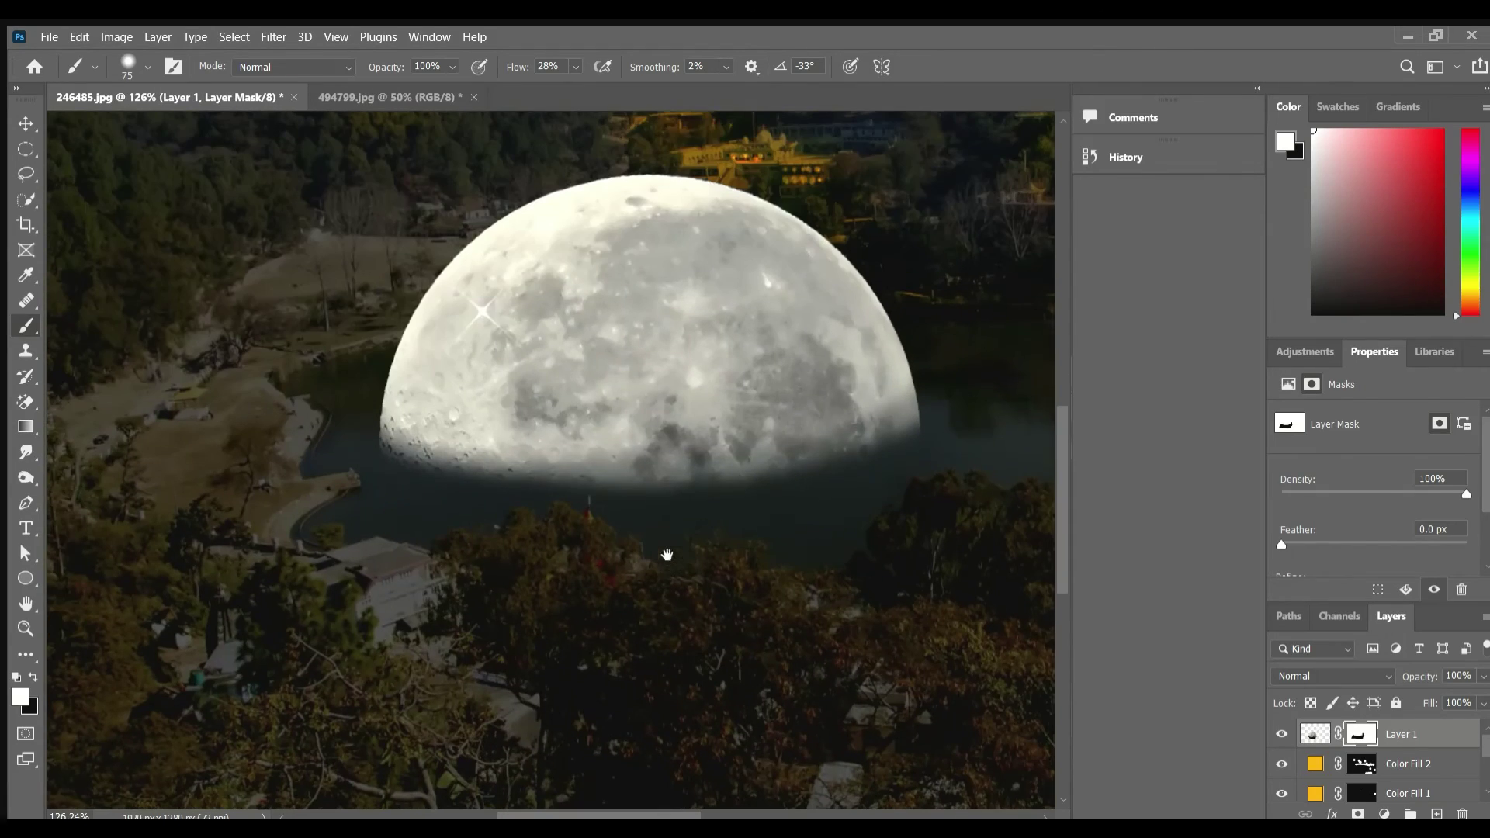
mouse_move(1388, 557)
left_mouse_down()
mouse_move(1318, 556)
mouse_move(1403, 557)
left_mouse_up()
Step: Clip Levels 1 to the moon, adjust its midtones, and paint white around the moon on new Layer 2
left_click(1395, 749, "alt")
key("ctrl+minus")
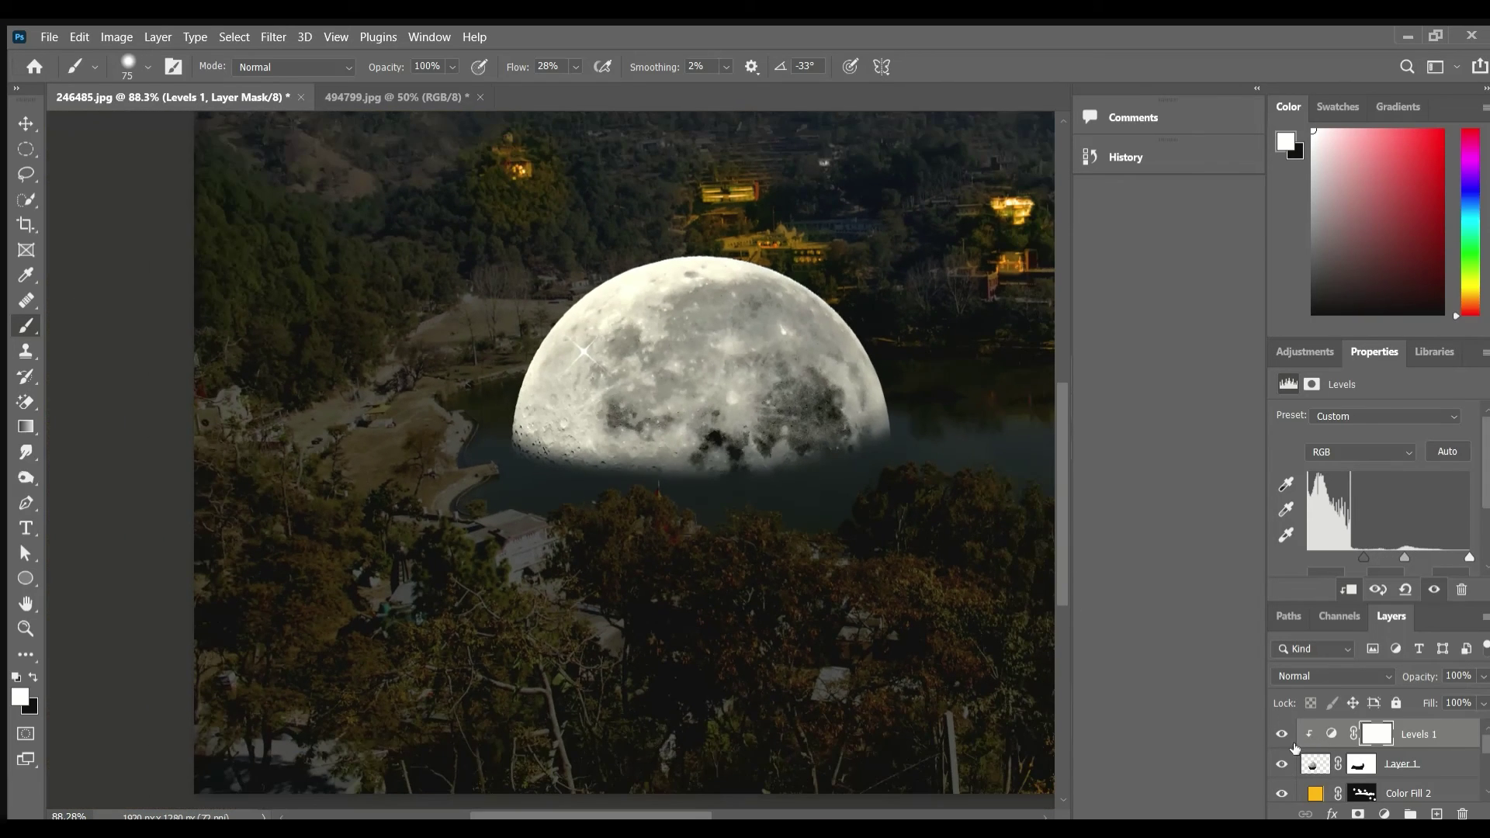
left_click(1437, 813)
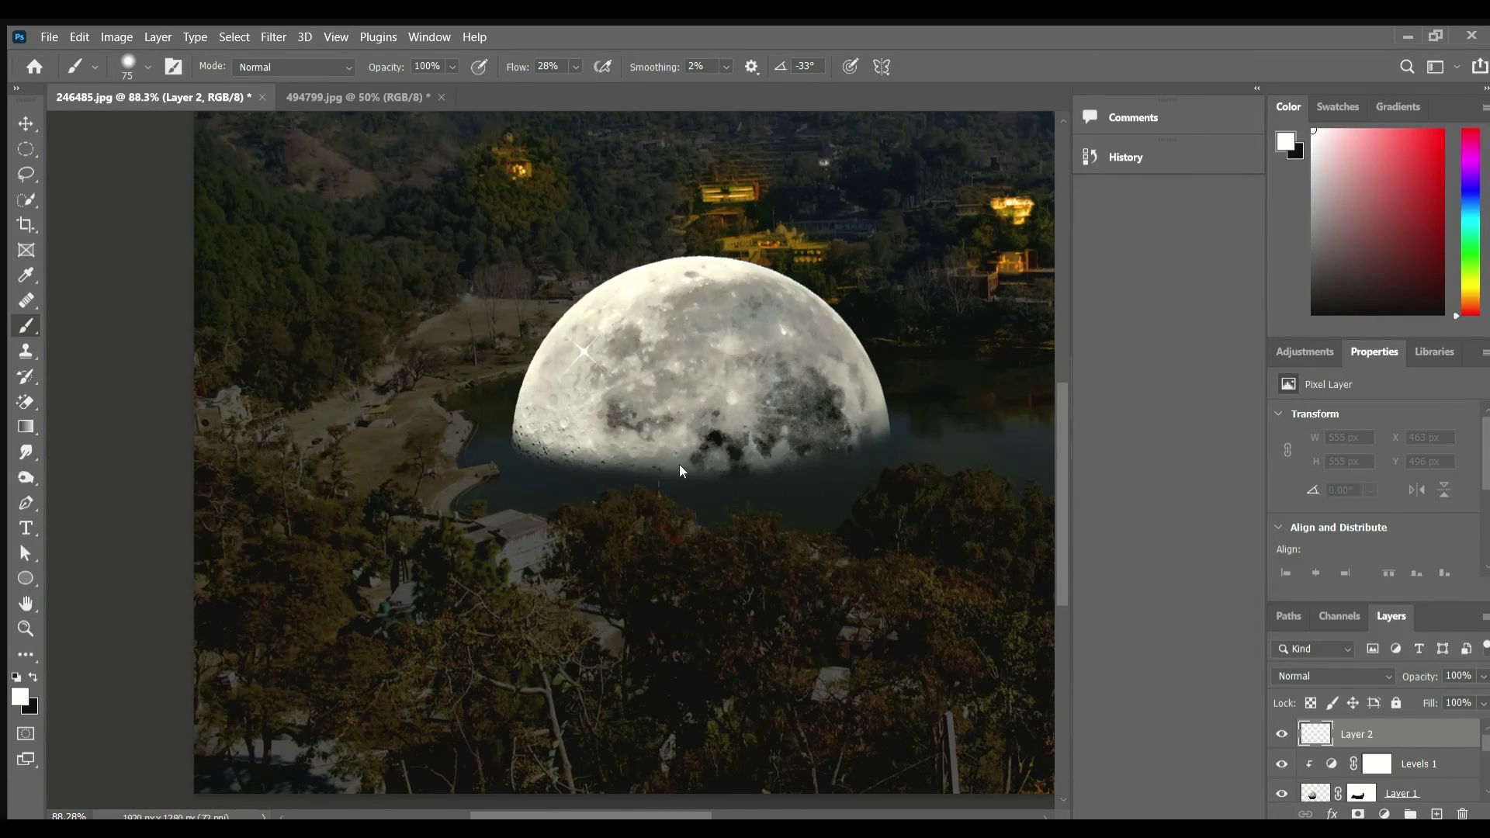
mouse_move(543, 450)
left_mouse_down()
mouse_move(535, 365)
mouse_move(737, 303)
mouse_move(915, 416)
mouse_move(564, 371)
mouse_move(691, 459)
left_mouse_up()
scroll(691, 459, "down", 3)
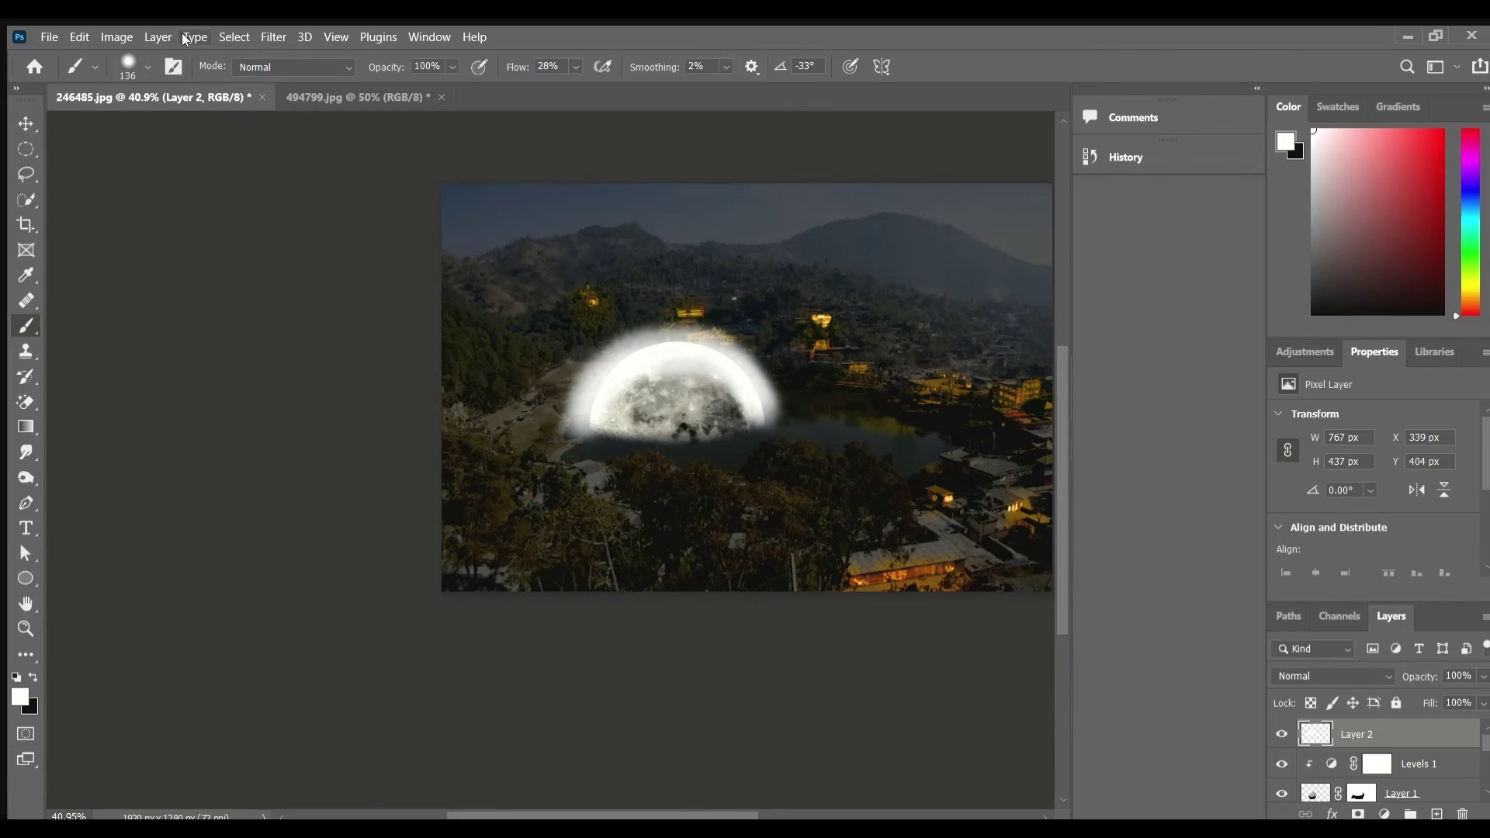
Step: Keep the glow layer in Normal mode, soften the glow, and view the lake and lower-right village
key("shift+alt+n")
key("h")
key("b")
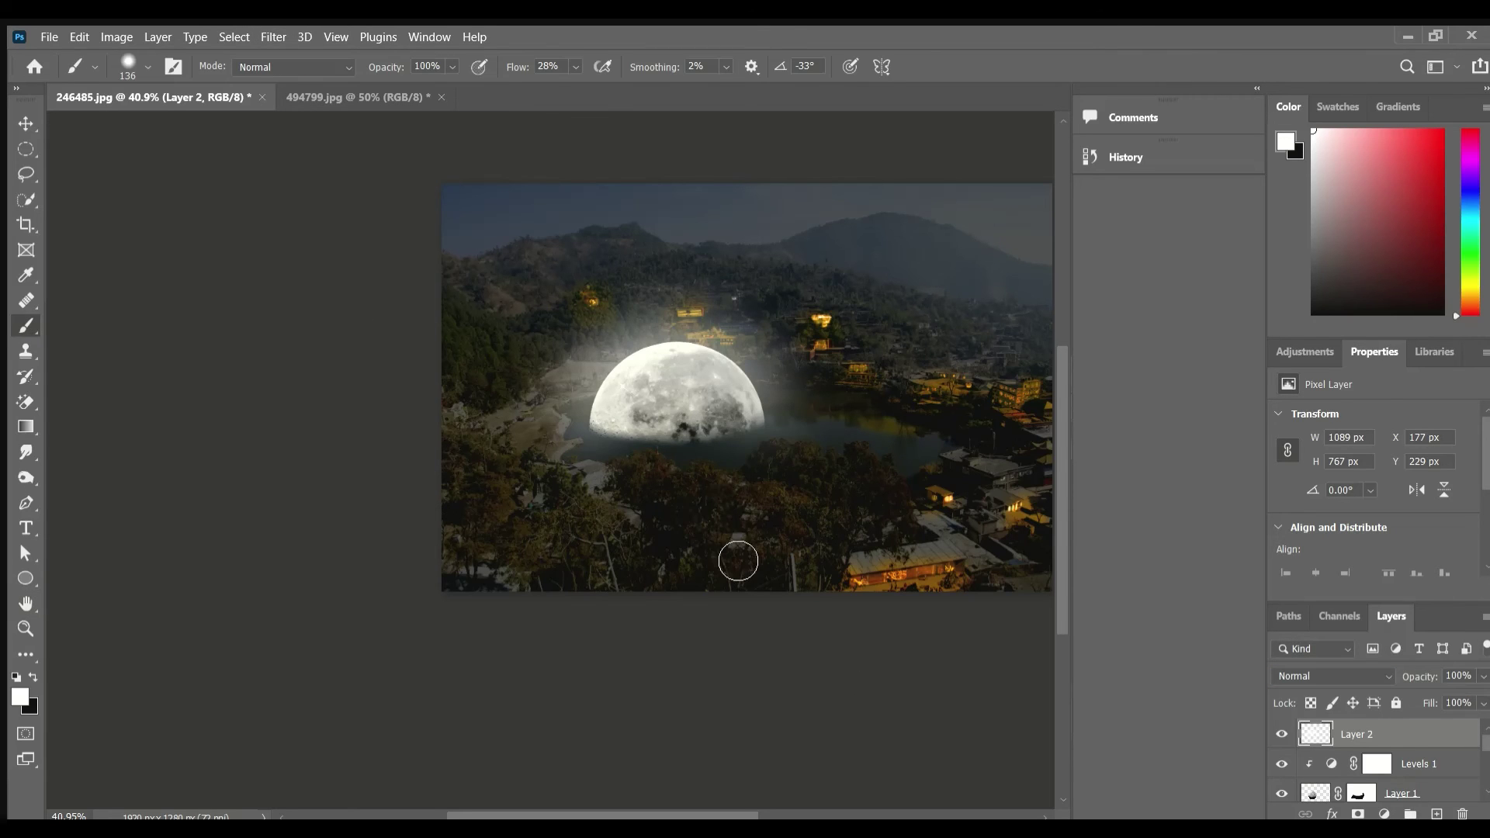
scroll(718, 437, "up", 3)
scroll(550, 532, "up", 2)
mouse_move(550, 532)
left_mouse_down()
mouse_move(346, 495)
mouse_move(633, 502)
left_mouse_up()
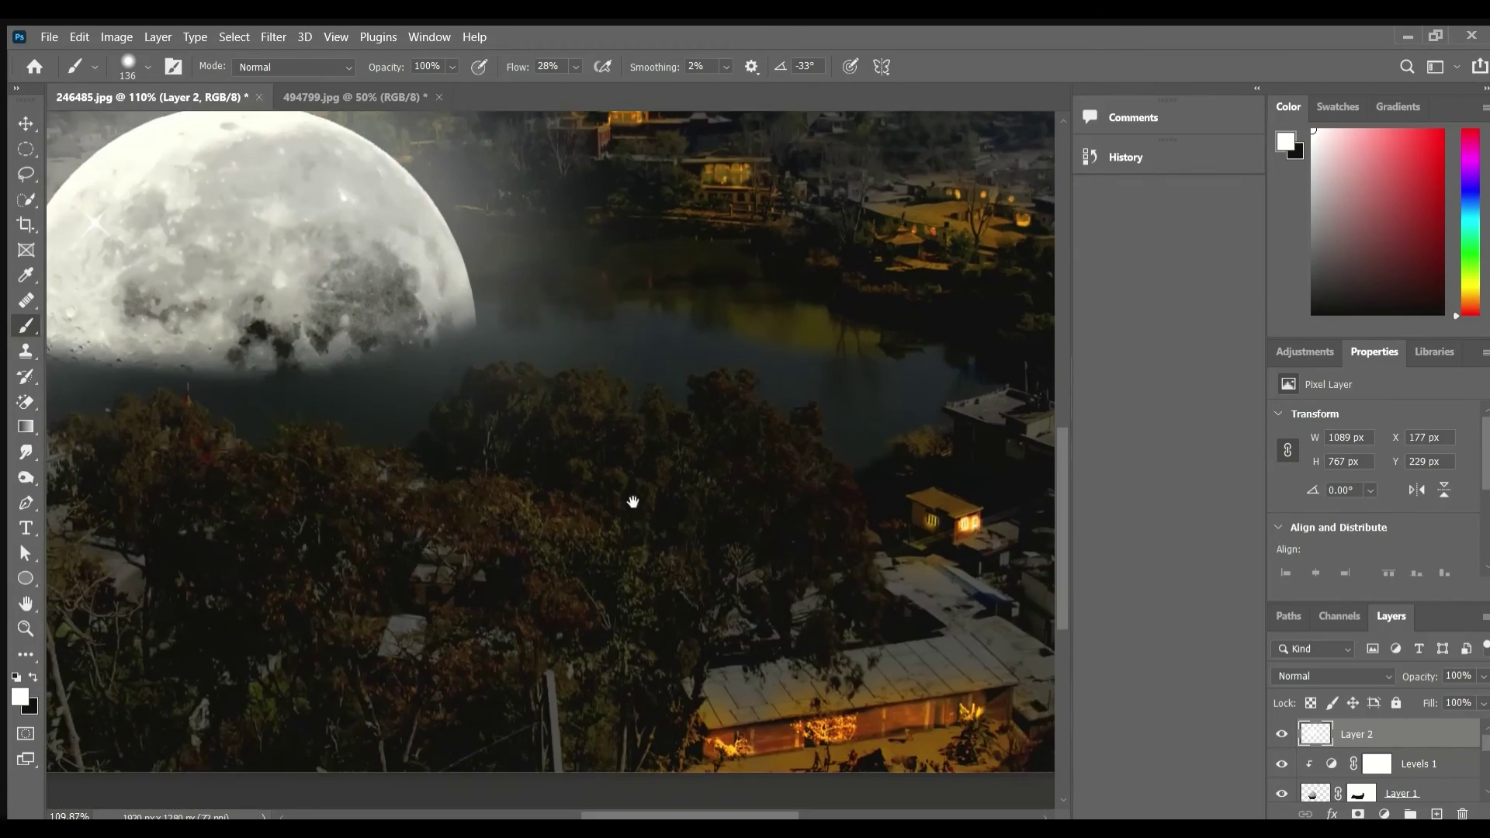
Step: On new Layer 3, paint a bright white mist band across the lake at 83% brush flow
left_click(1436, 813)
left_click_drag(590, 281, 714, 286)
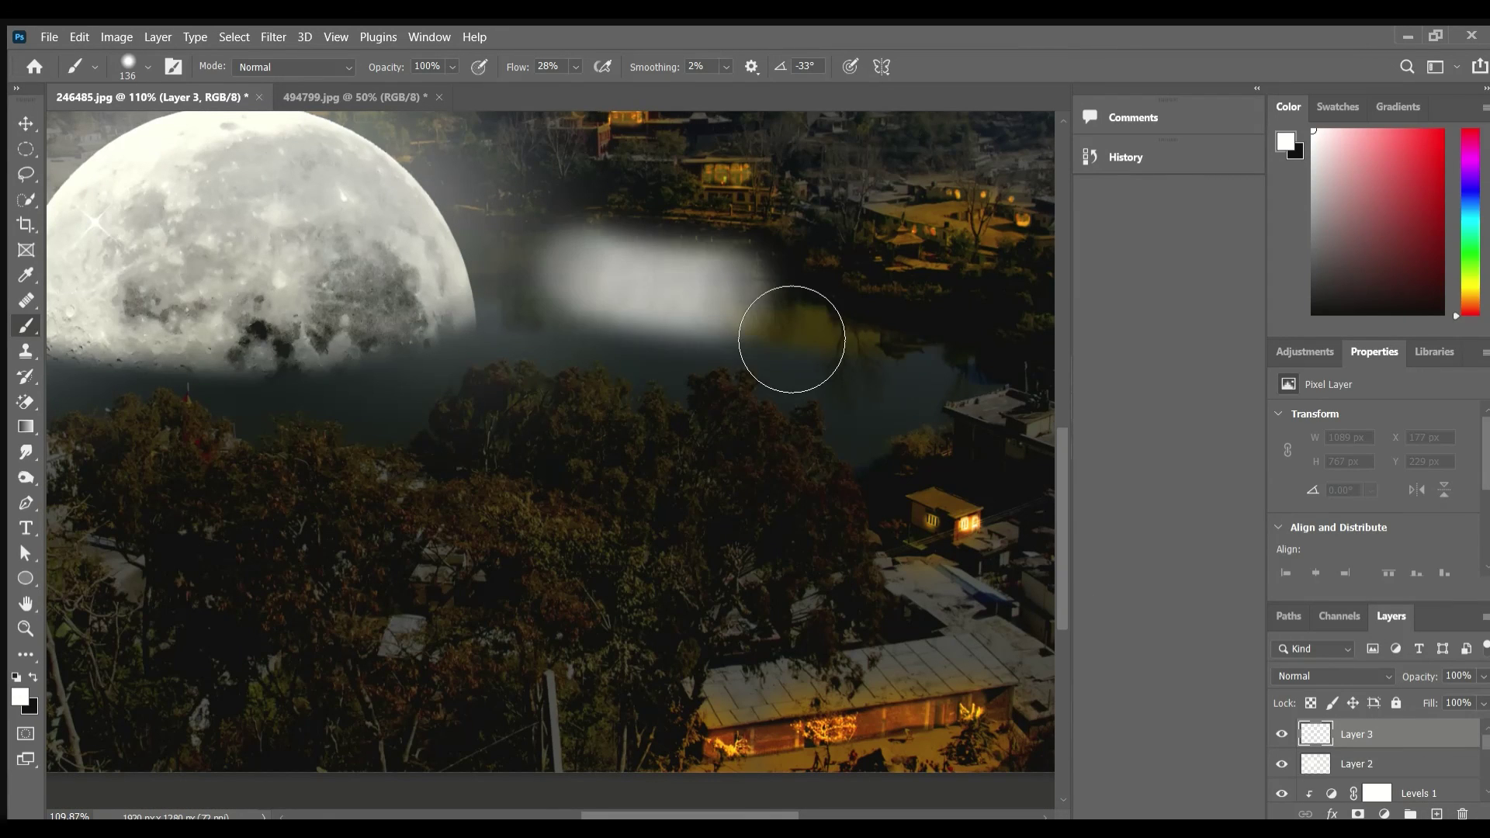
key("ctrl+z")
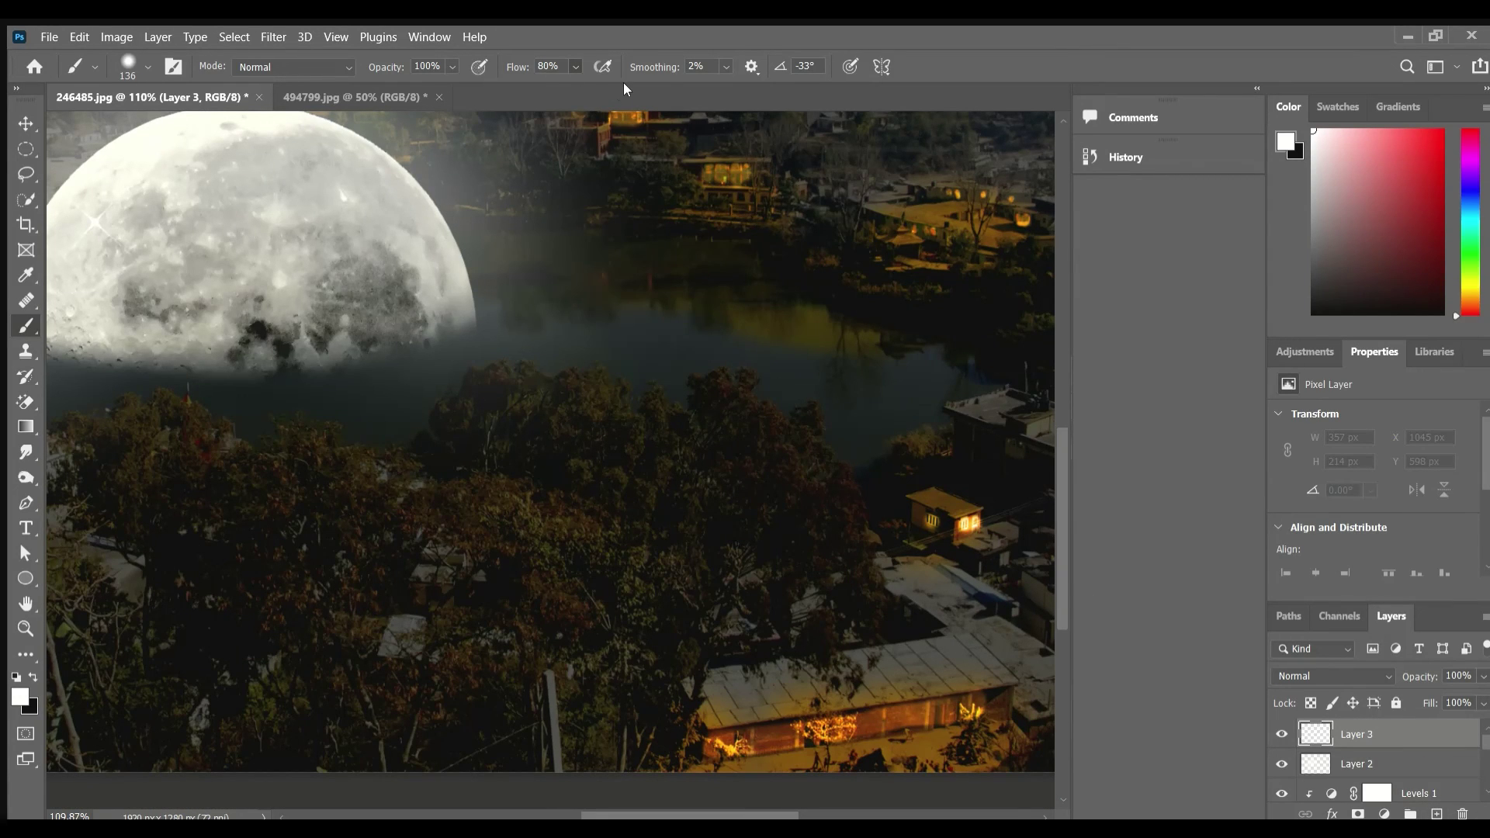
key("shift+8")
key("shift+3")
mouse_move(593, 268)
left_mouse_down()
mouse_move(958, 423)
mouse_move(303, 434)
mouse_move(708, 459)
mouse_move(422, 282)
left_mouse_up()
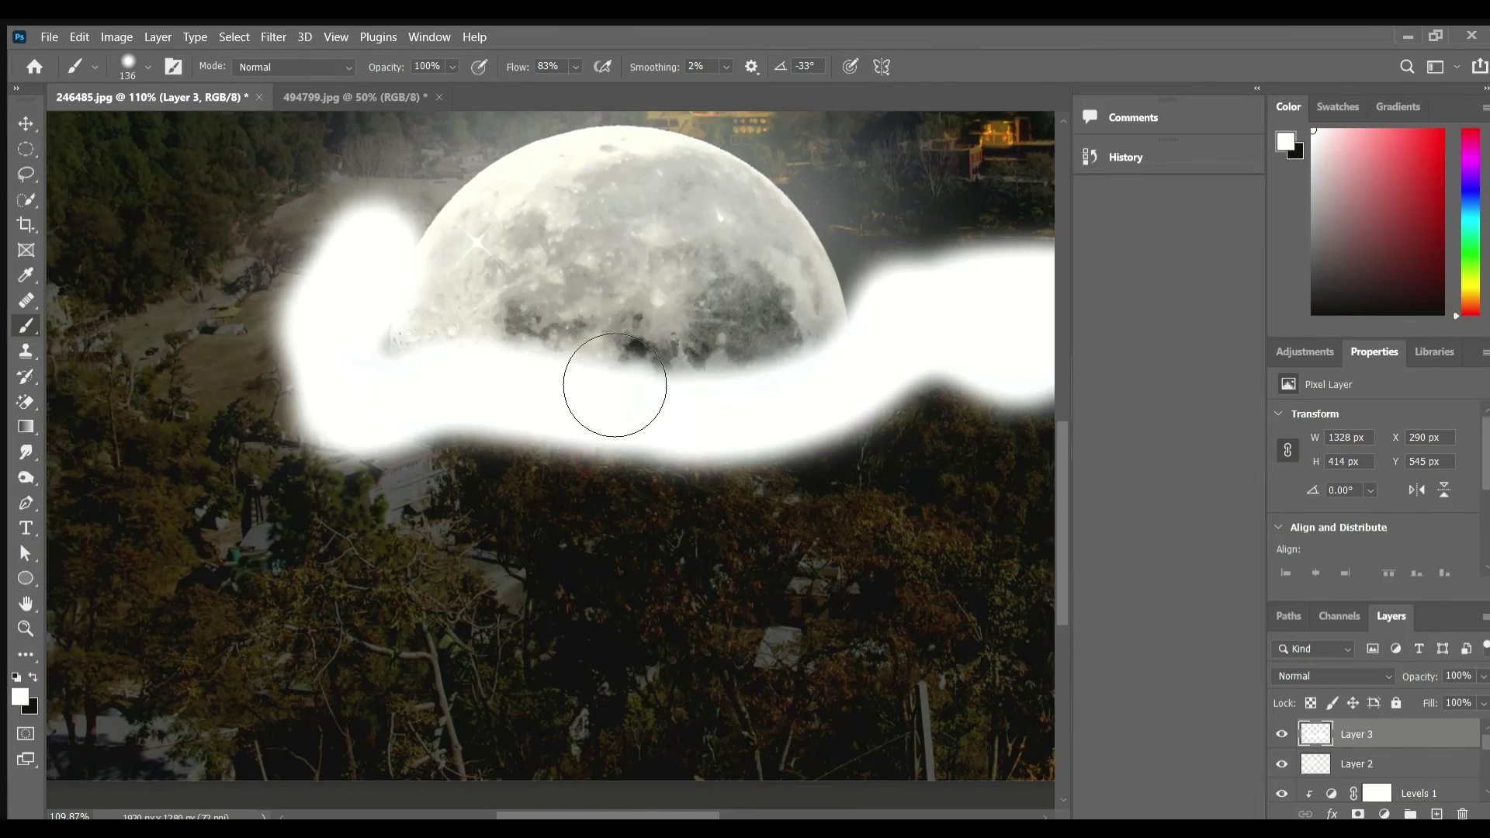
Step: Try other blend modes on the mist layer, then set it back to Normal
scroll(616, 389, "down", 3)
key("Down")
key("Down")
key("Down")
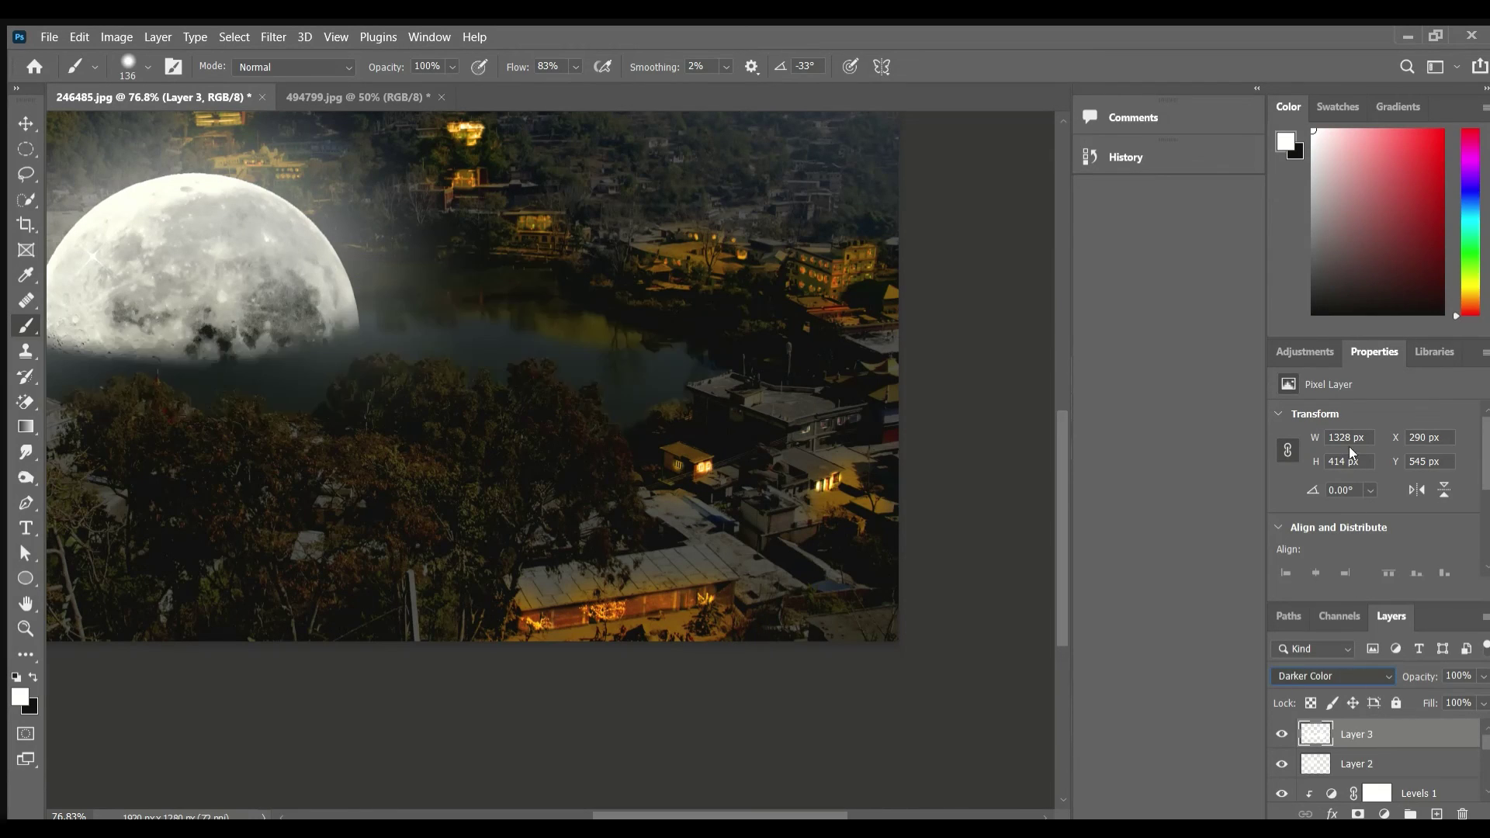
key("Down")
key("Down")
key("Down")
key("Down")
key("Down")
key("Up")
key("Up")
key("Up")
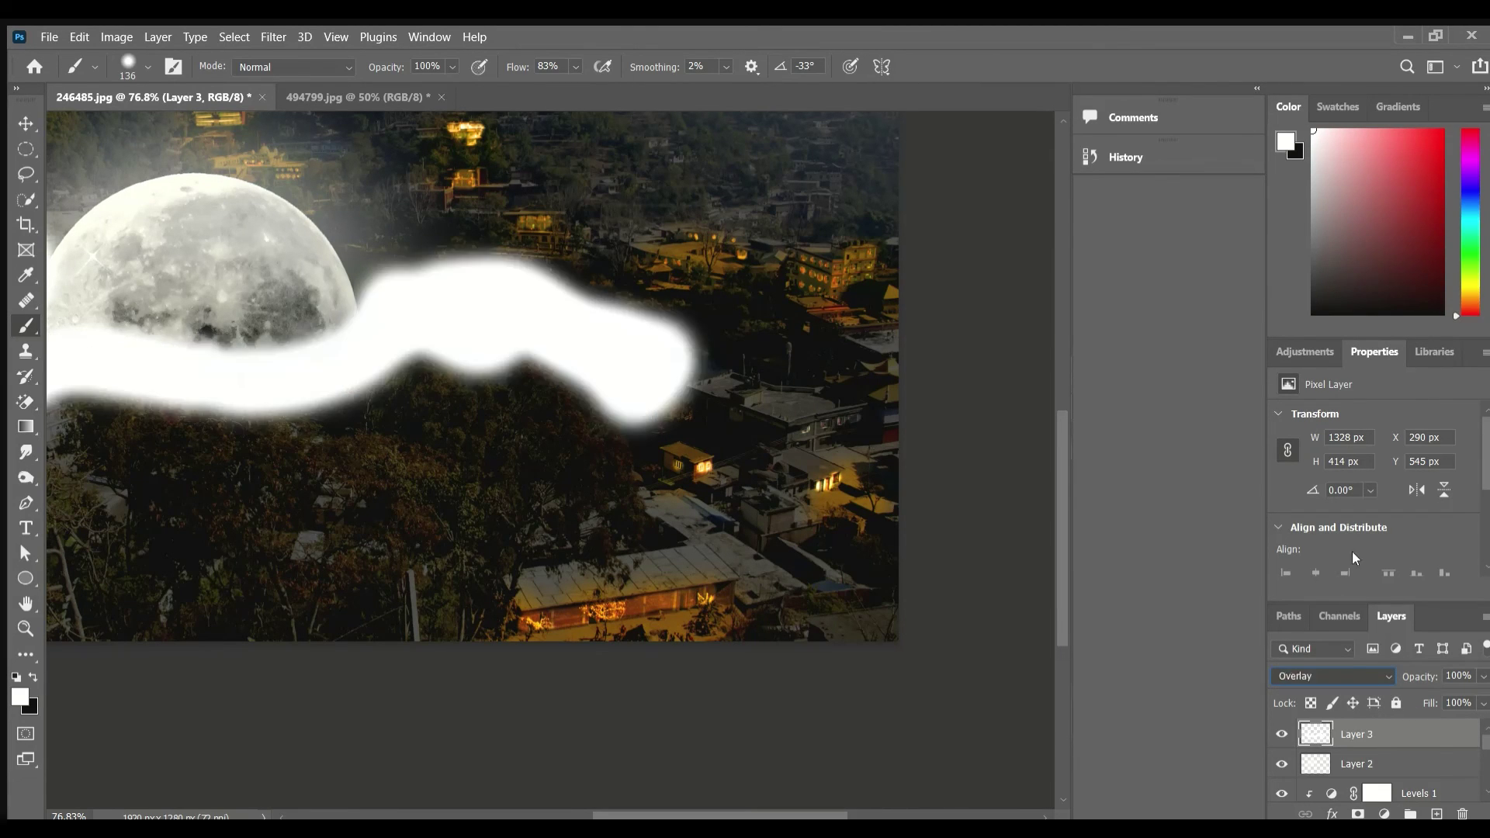
key("Up")
key("Up")
key("Up")
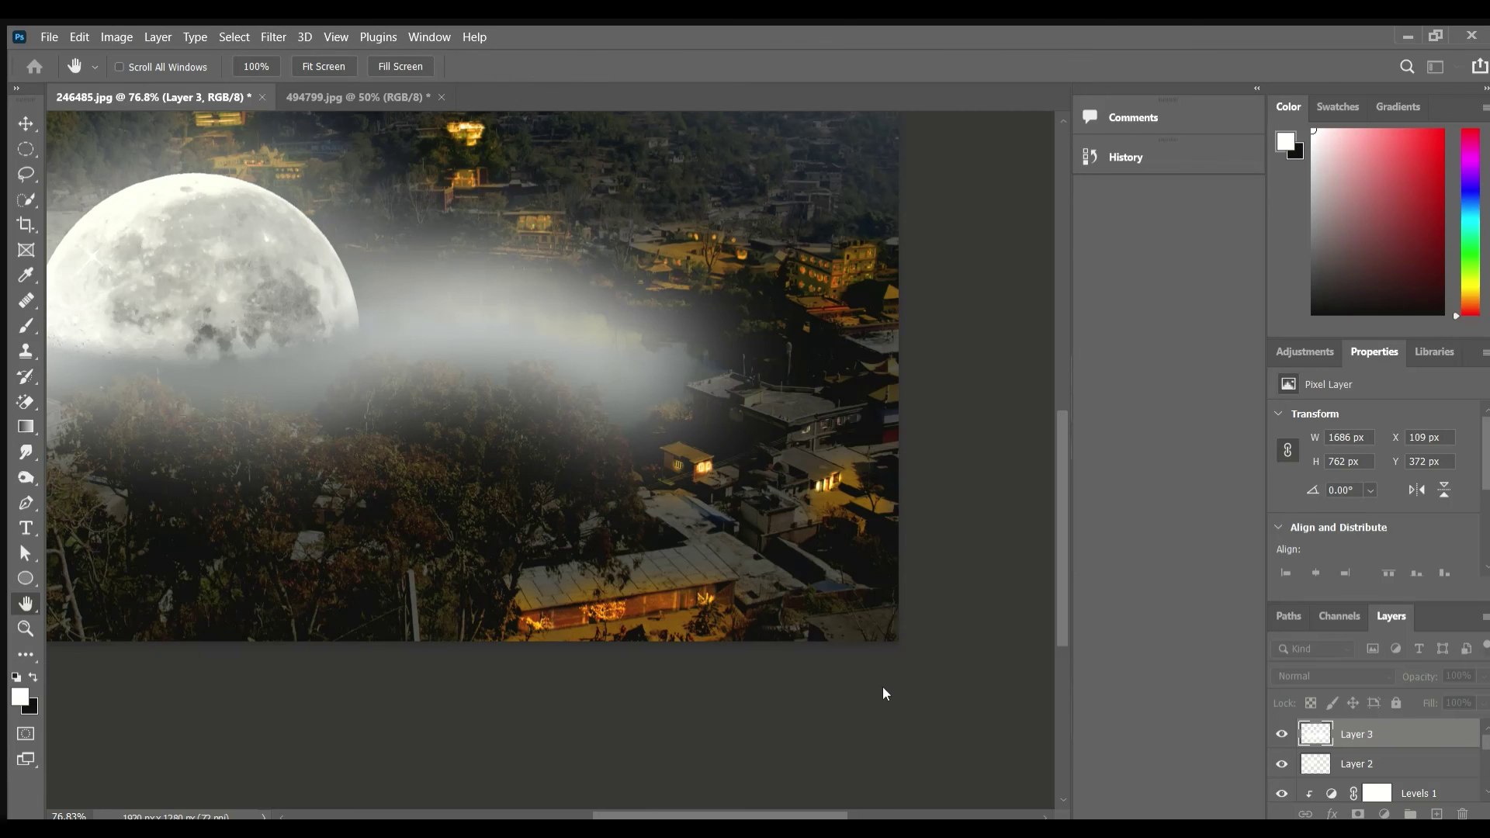
Step: Apply the blur to the mist and zoom around the lake and foreground trees
key("Return")
scroll(854, 497, "down", 3)
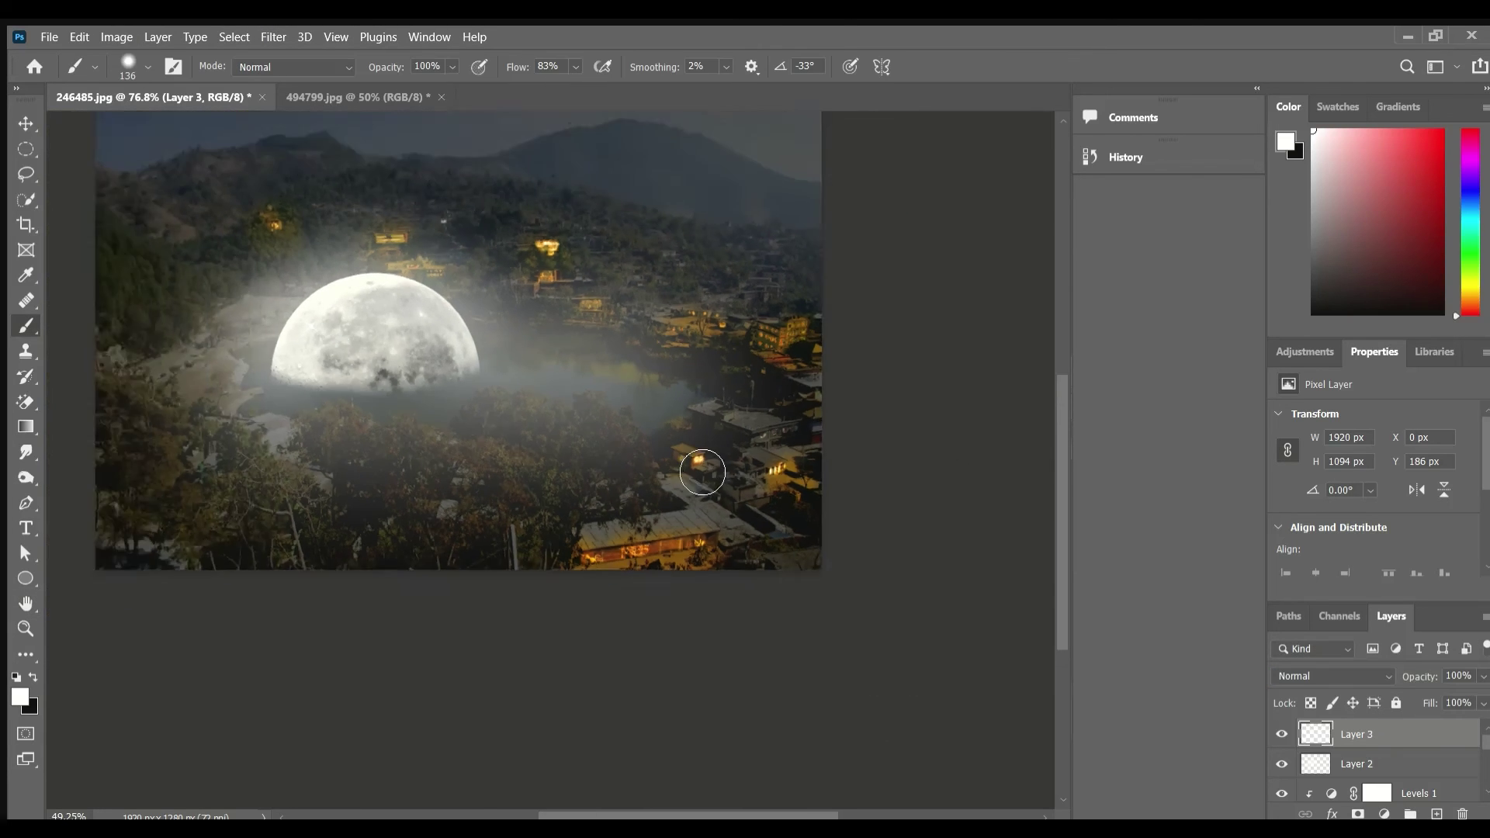
scroll(744, 544, "down", 2)
scroll(735, 541, "up", 3)
scroll(814, 528, "up", 2)
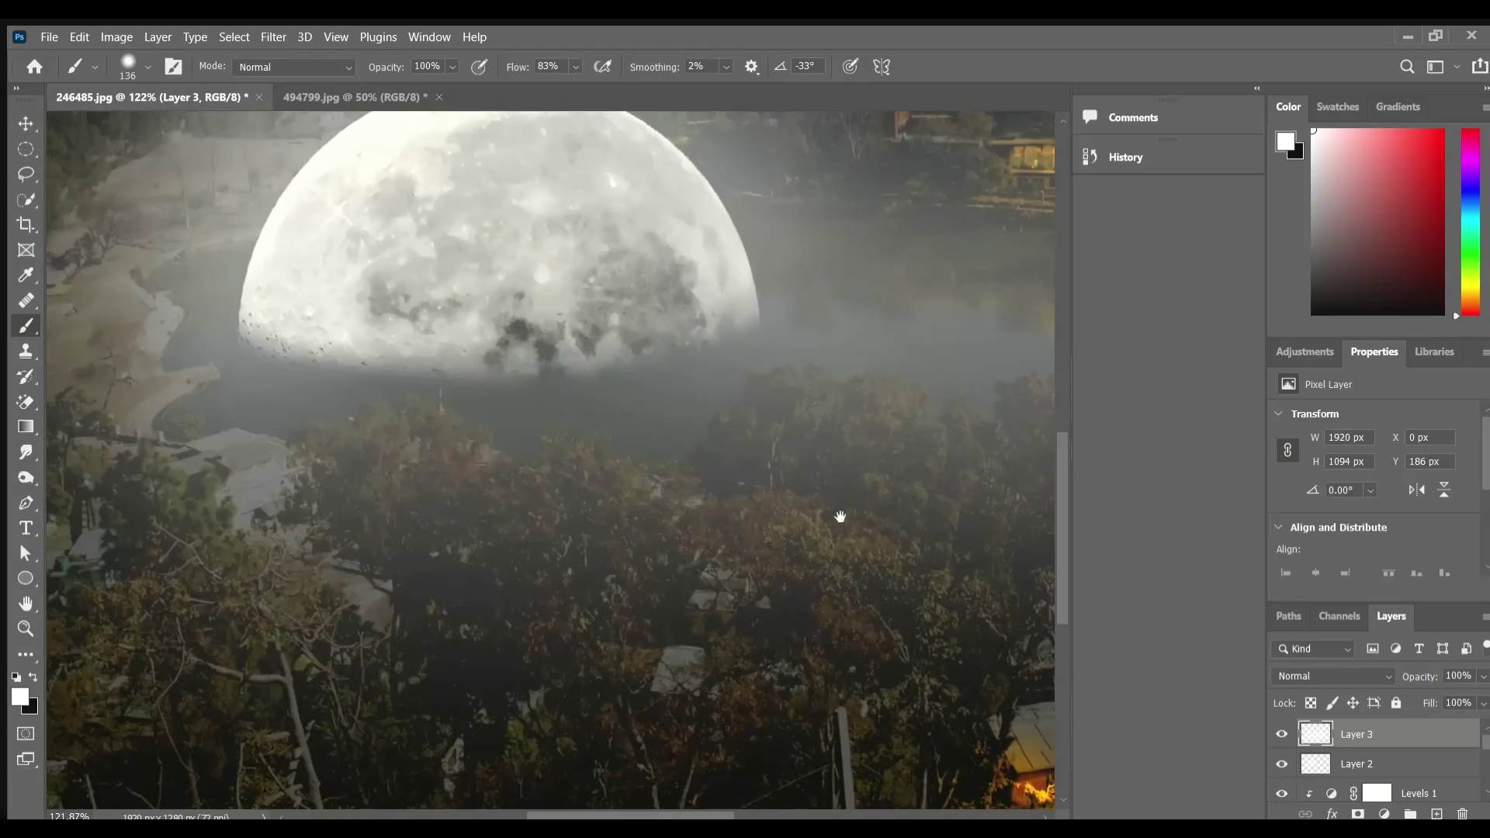
scroll(838, 516, "down", 1)
scroll(875, 548, "down", 3)
scroll(859, 537, "up", 3)
scroll(745, 406, "down", 1)
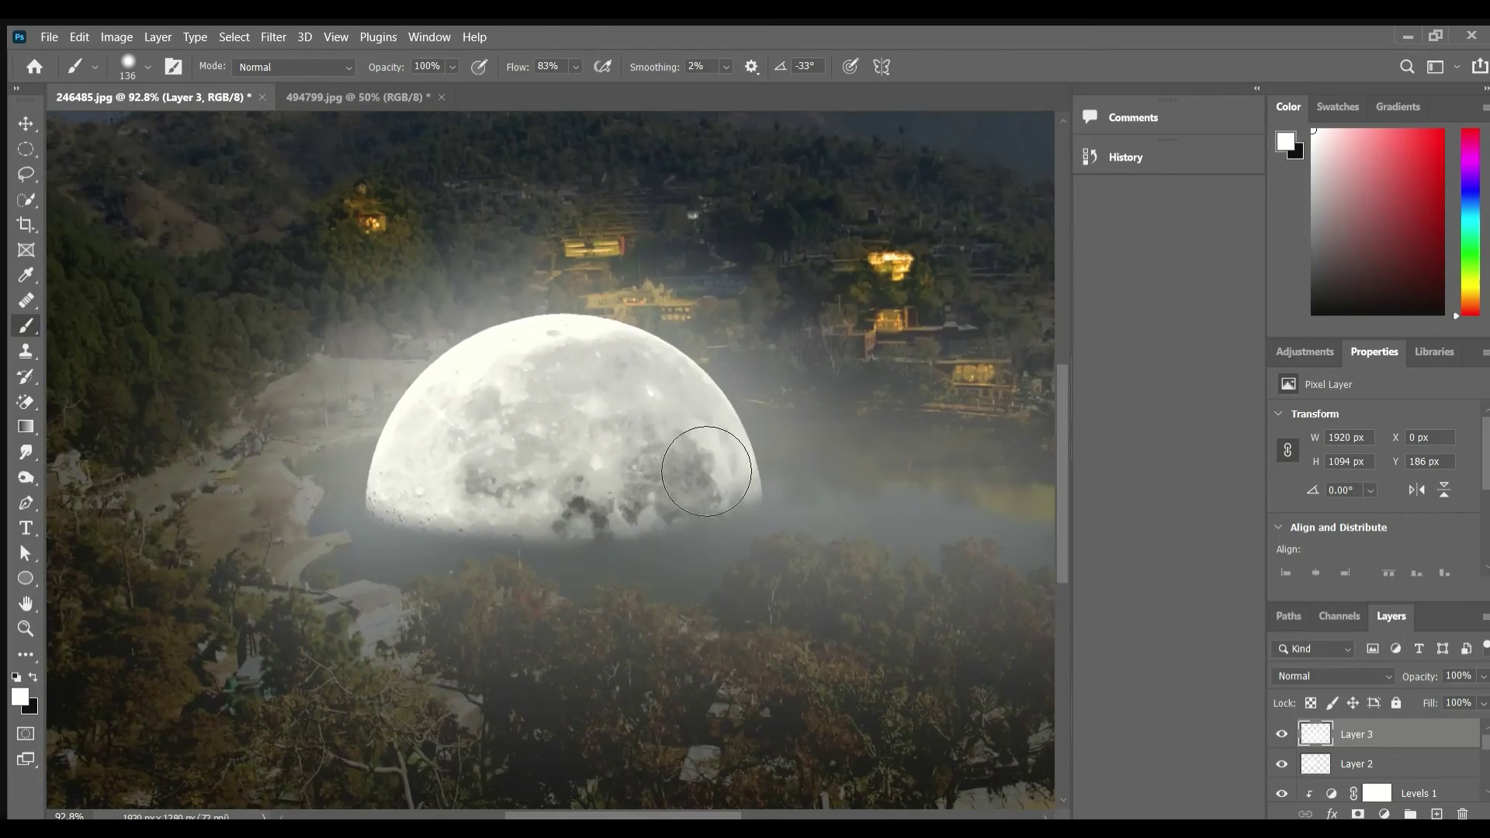
scroll(698, 466, "down", 2)
scroll(725, 419, "down", 1)
scroll(756, 551, "down", 1)
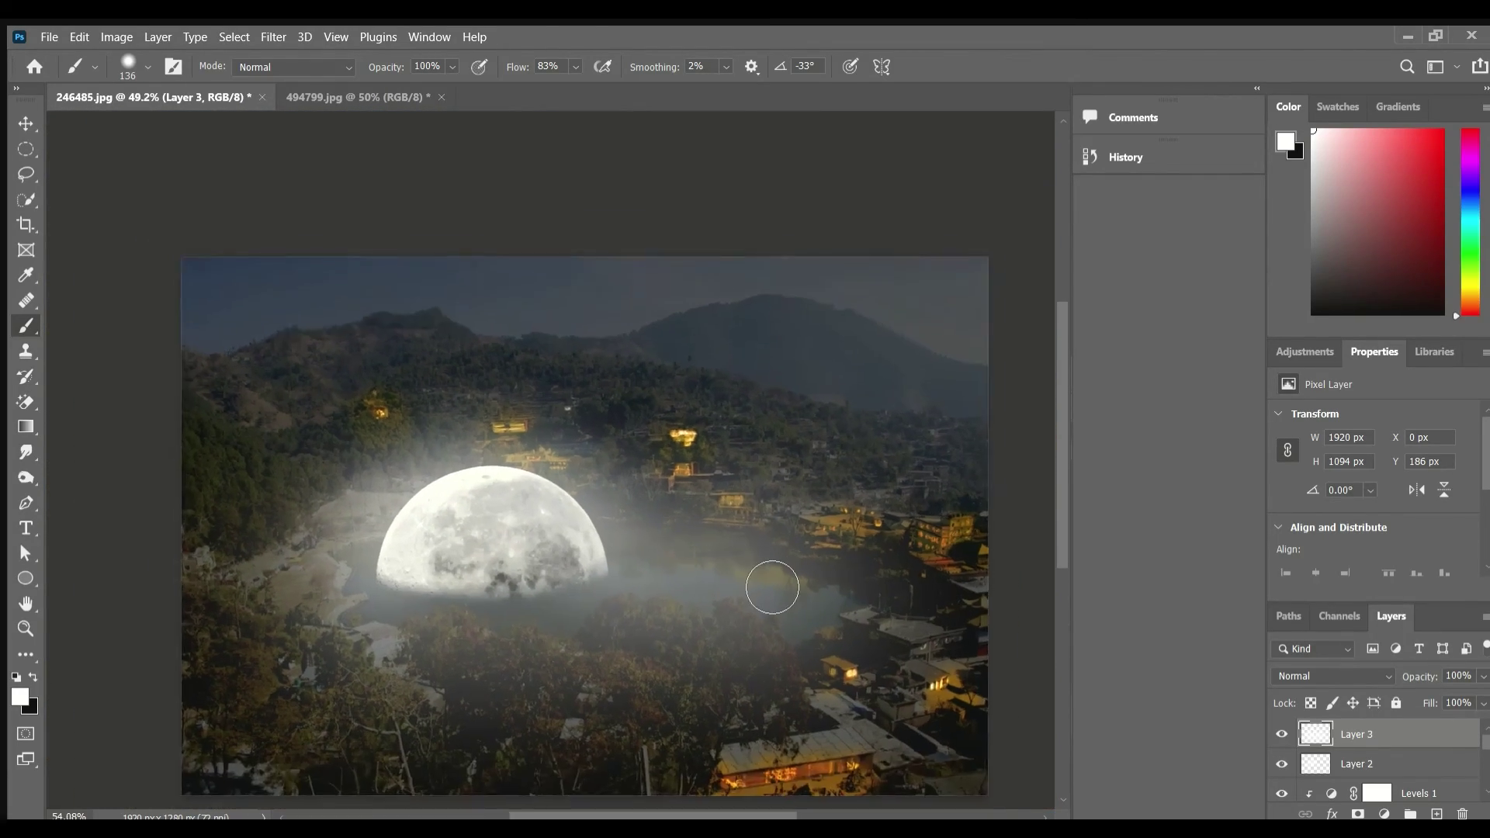
scroll(771, 588, "up", 1)
scroll(778, 595, "down", 2)
scroll(788, 598, "down", 2)
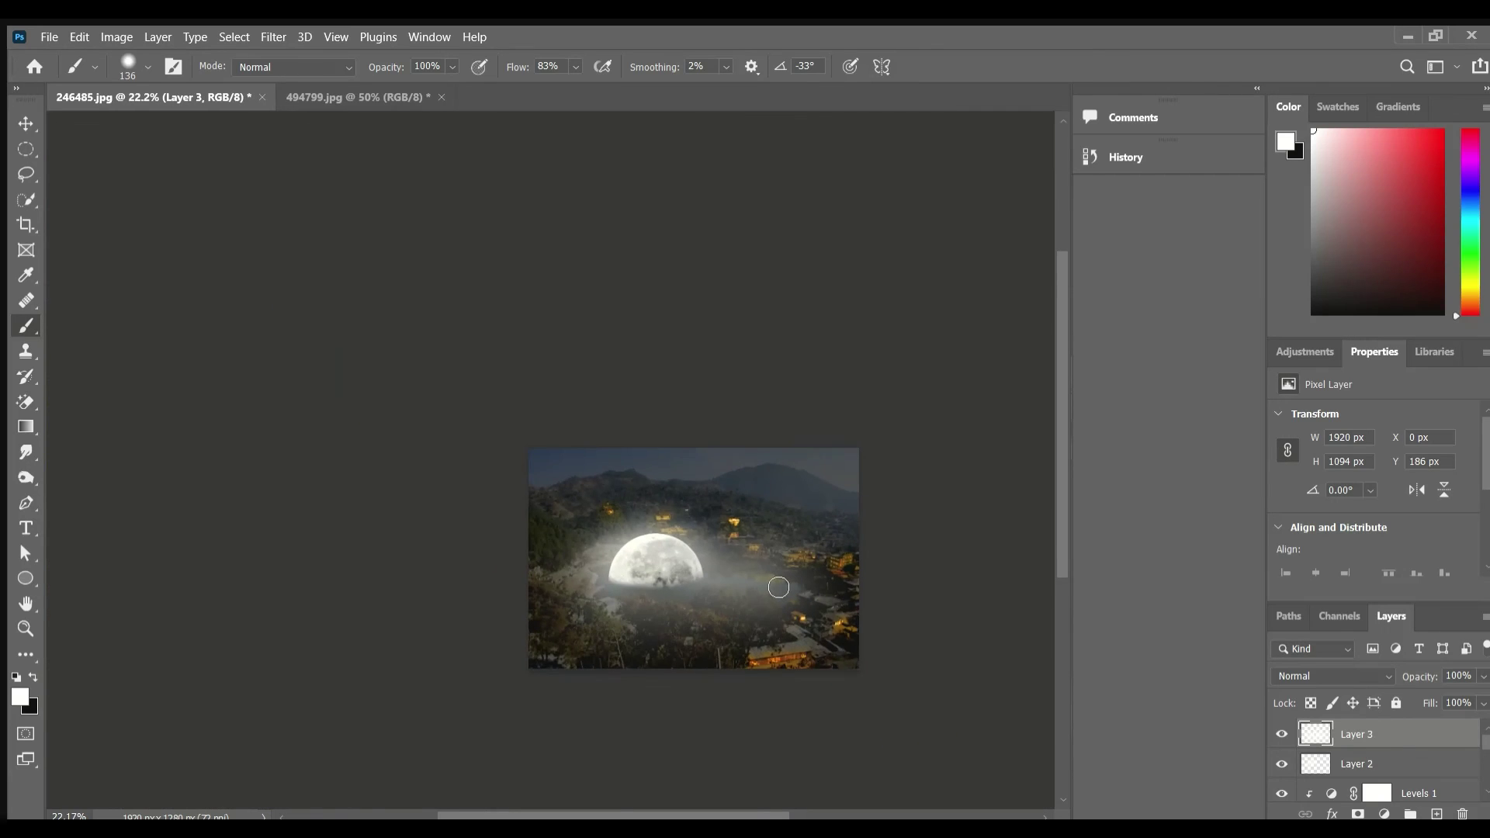
Step: Zoom in on the foreground trees and give the mist's Layer 3 a white layer mask
scroll(774, 598, "up", 2)
scroll(782, 575, "up", 4)
scroll(682, 555, "up", 1)
scroll(744, 485, "up", 2)
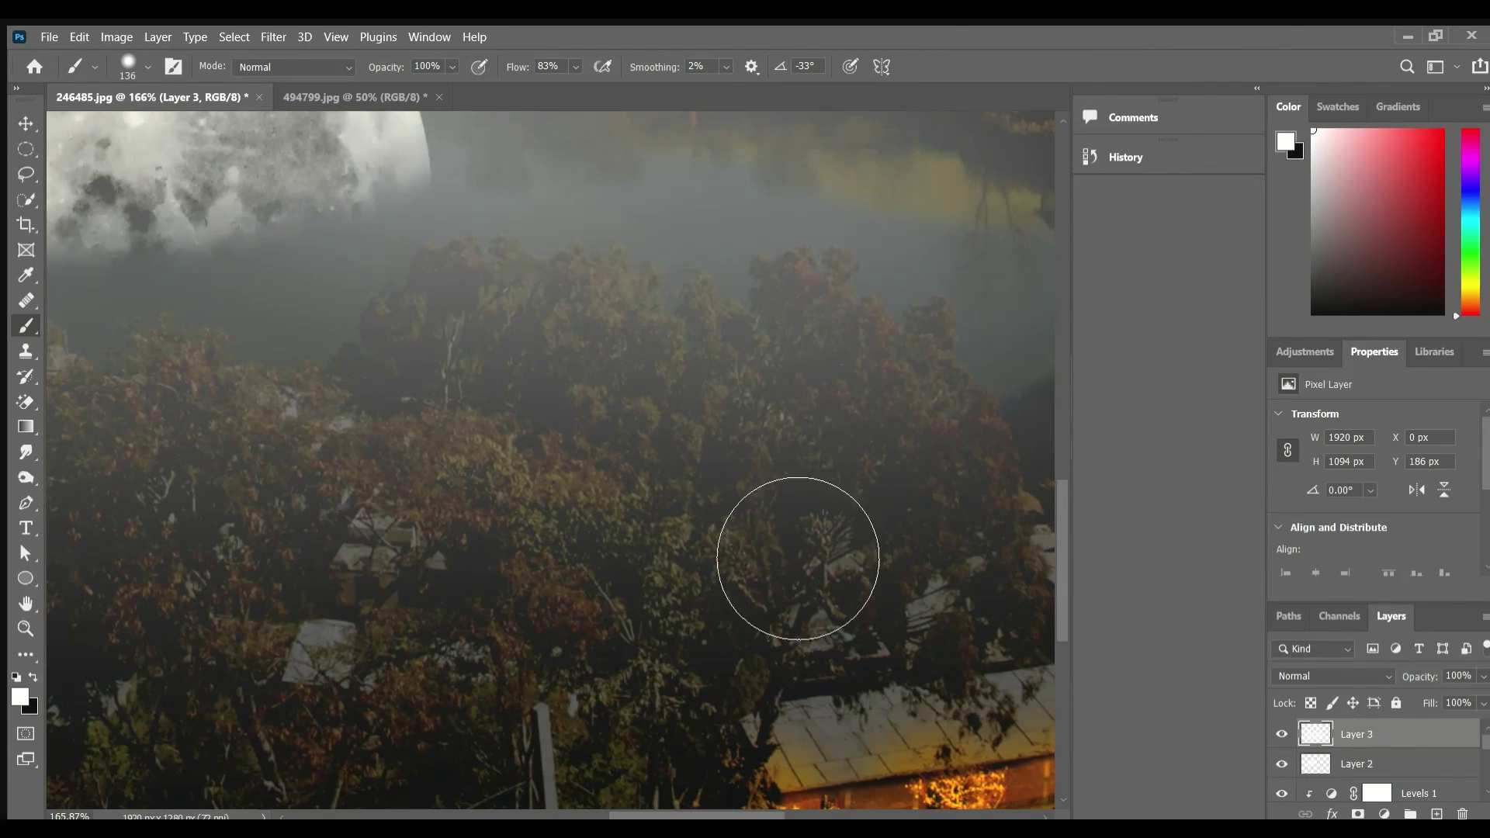
left_click(1360, 813)
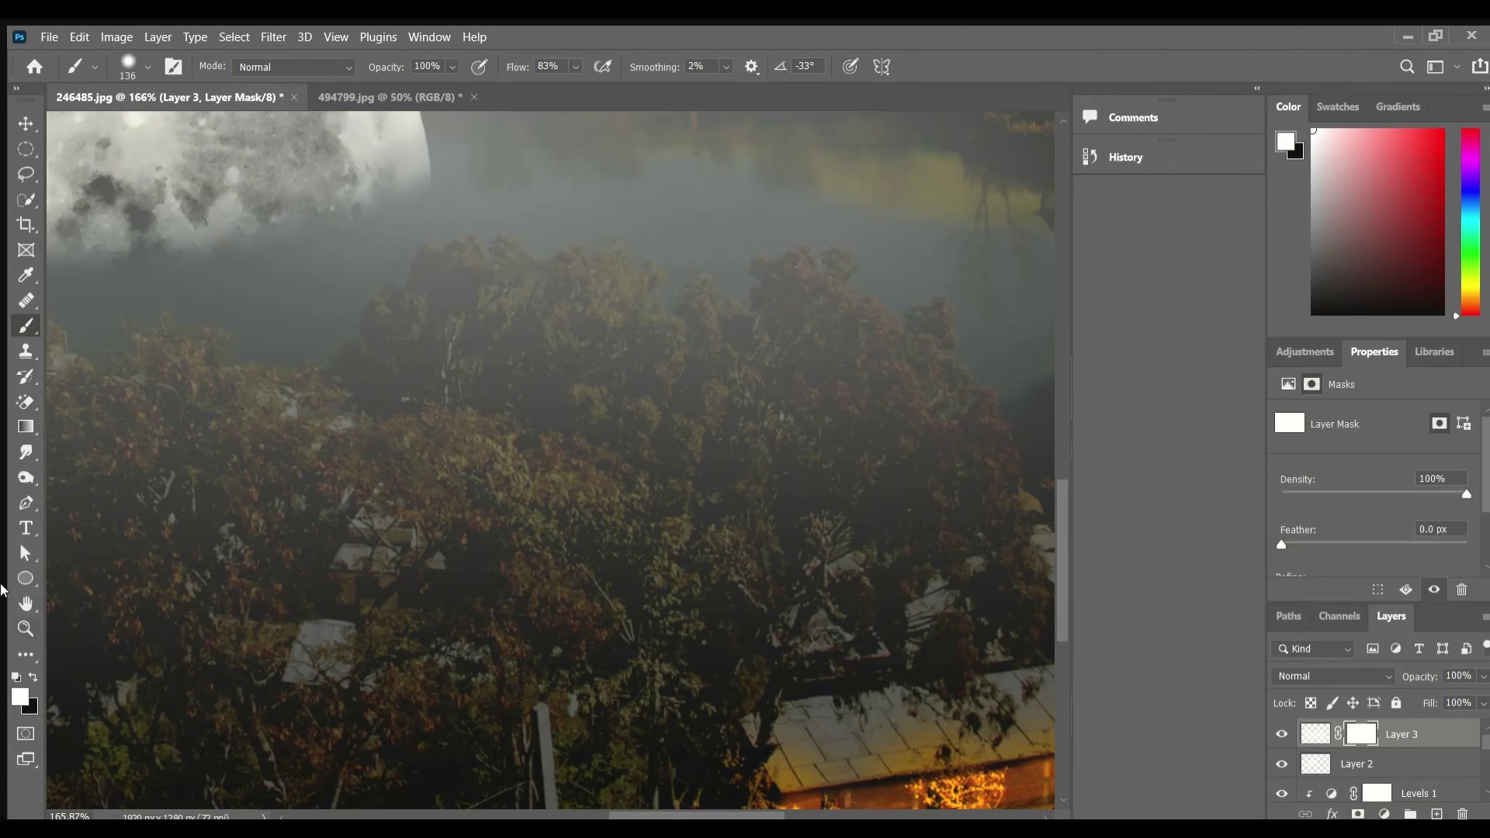